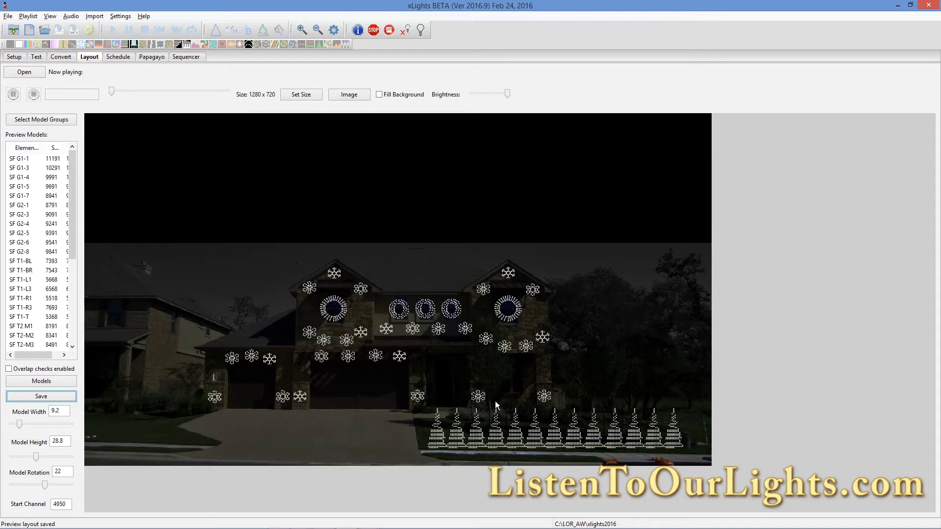
Switch to the Channels2016.xlsx workbook in Excel and hide the modeled column on the LOR Channels sheet.
key(alt+Tab)
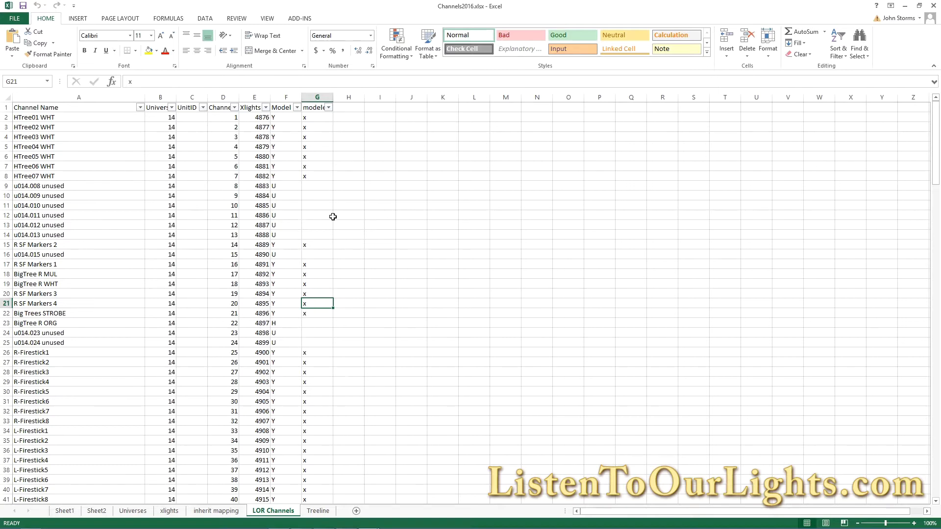
click(311, 99)
right_click(312, 100)
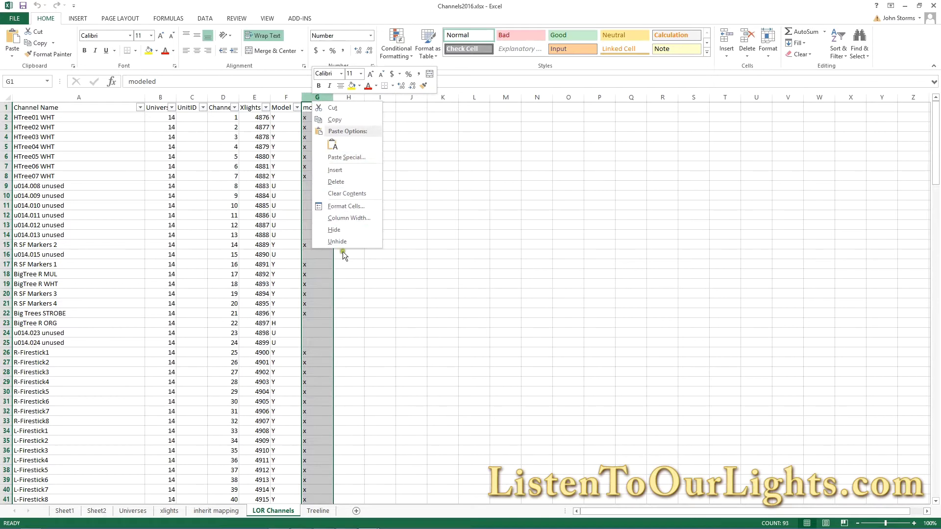
click(343, 232)
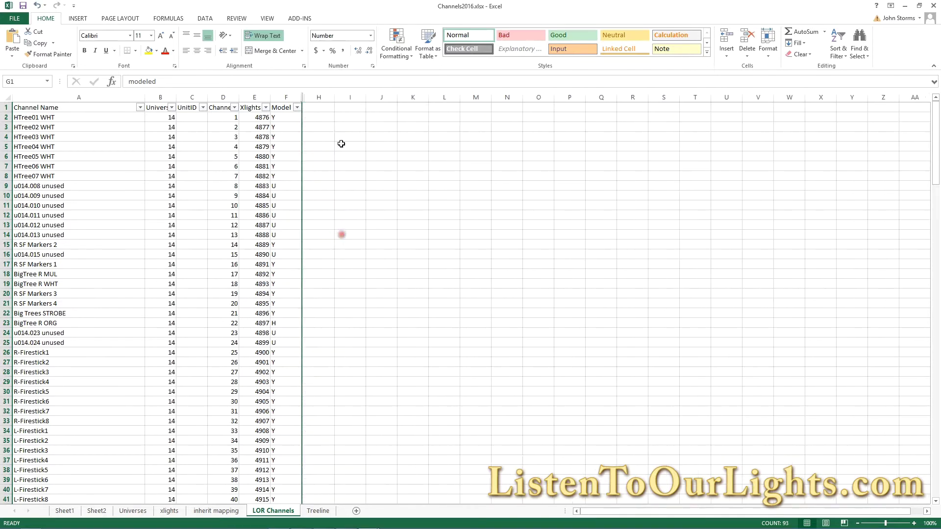
Add a column header "done" in cell H1 of the LOR Channels sheet.
click(311, 112)
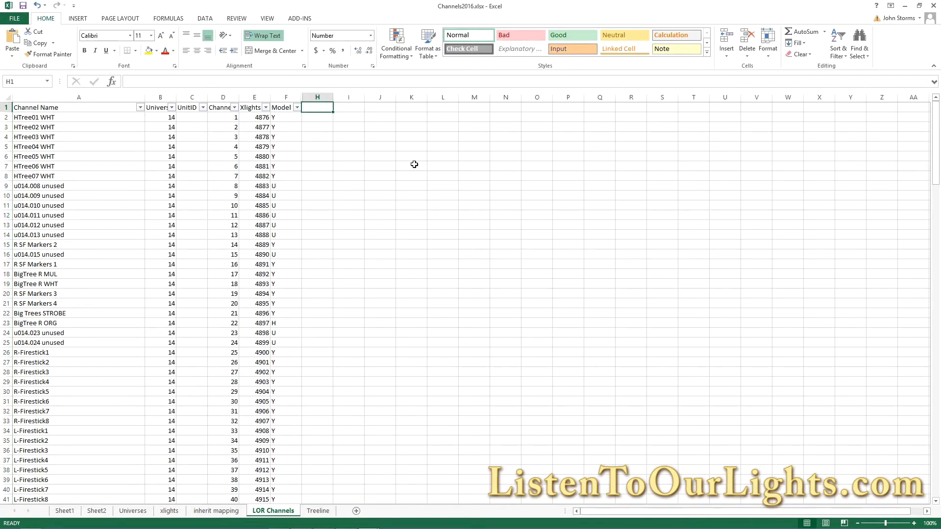
text(done)
key(Return)
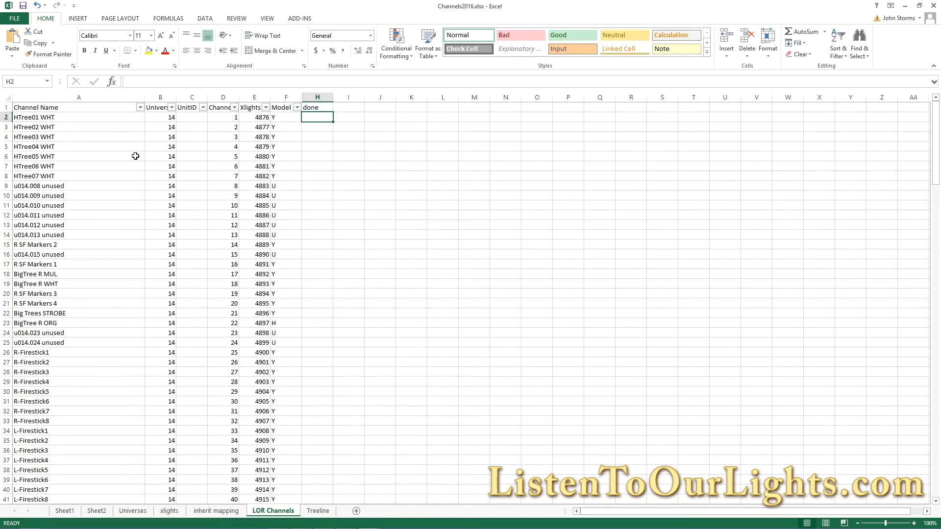
Examine the LOR controller rows on the xlights sheet, from LOR Front Porch to LOR Side Yard (deer, G1).
click(174, 512)
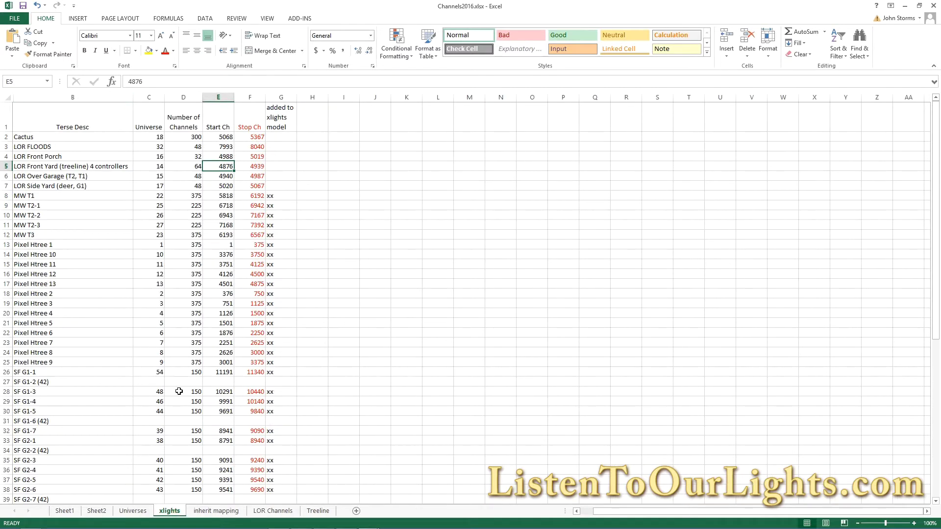
click(28, 164)
click(57, 156)
click(72, 177)
click(55, 185)
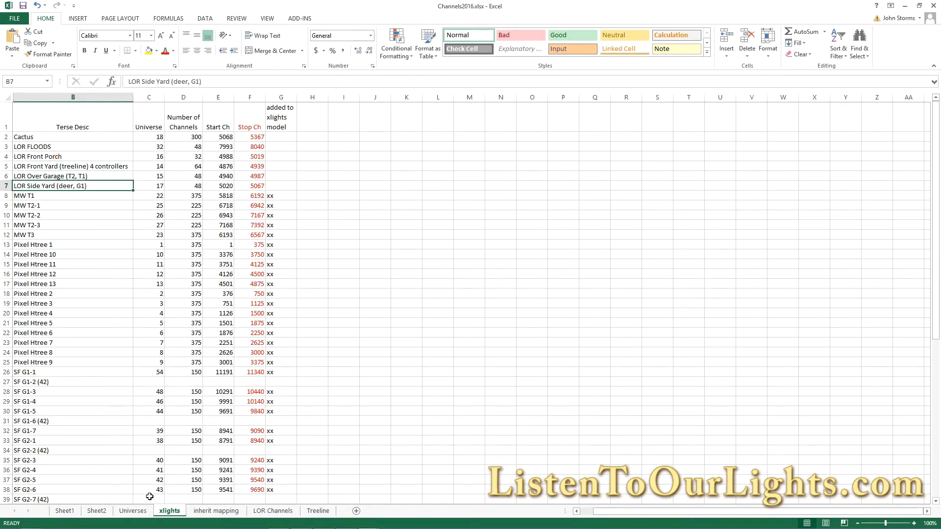
Examine the HTree rows on the LOR Channels sheet, checking their universe, channel and xLights channel numbers.
click(268, 512)
click(151, 115)
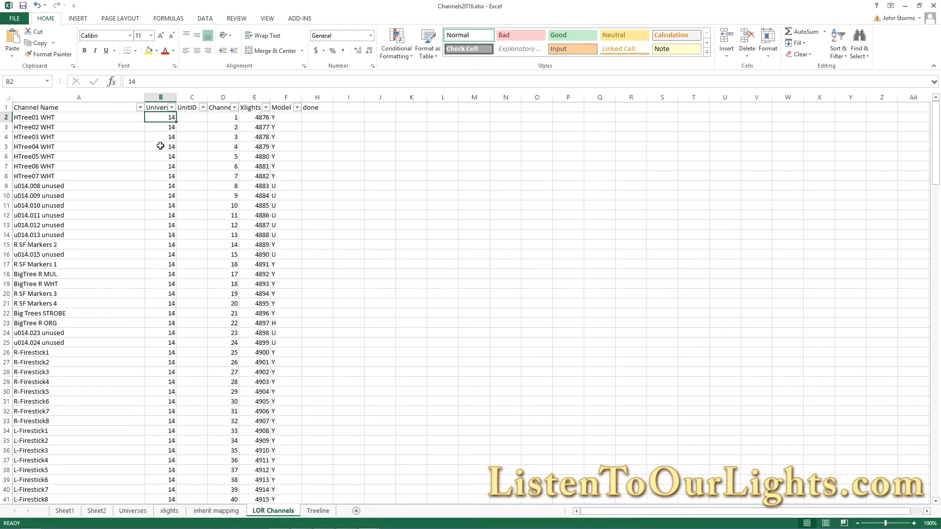
click(50, 119)
click(217, 115)
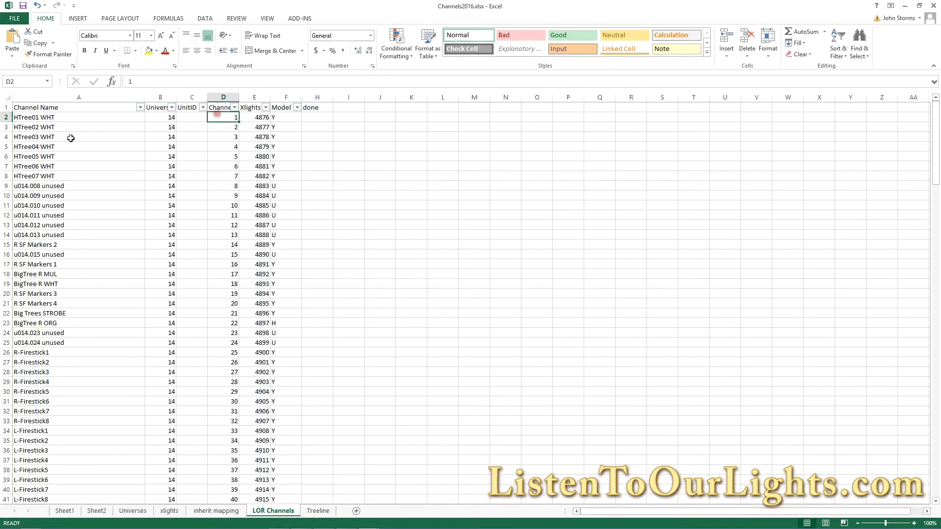
click(64, 136)
click(233, 150)
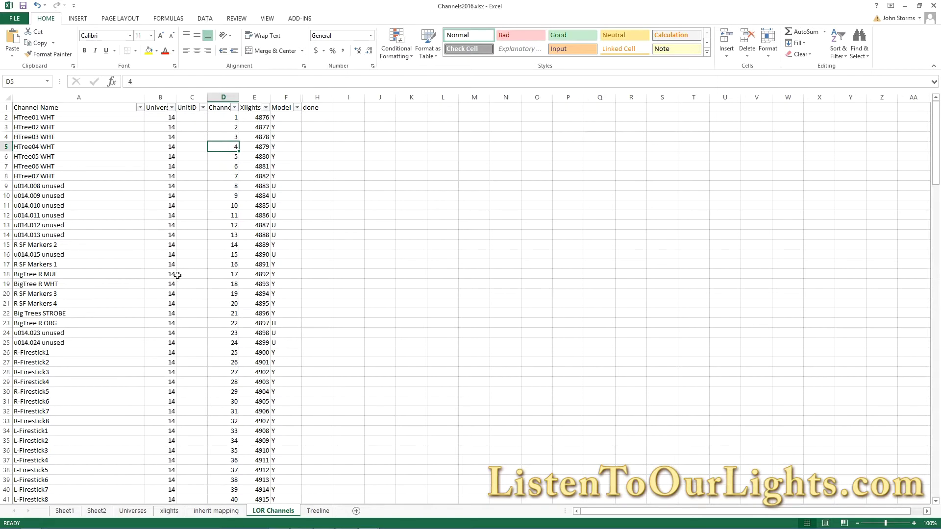
click(256, 119)
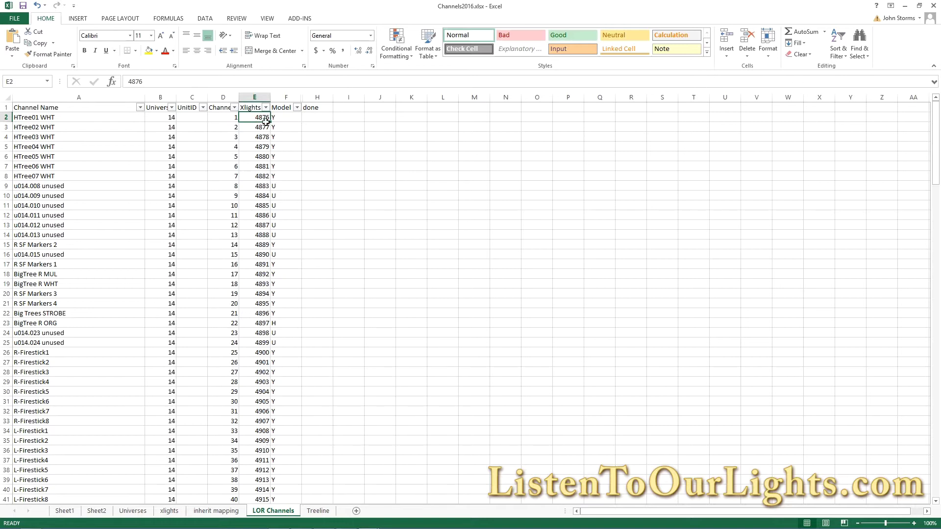
View the xlights sheet, switch to xLights, and check the lighting networks' channel mapping in its setup.
click(171, 512)
key(super)
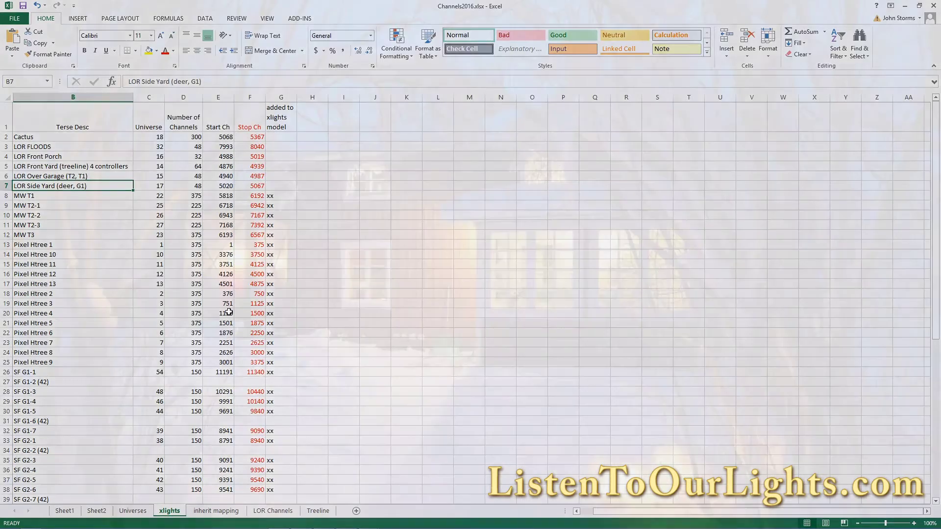
key(alt+Tab)
key(alt+Tab)
key(Tab)
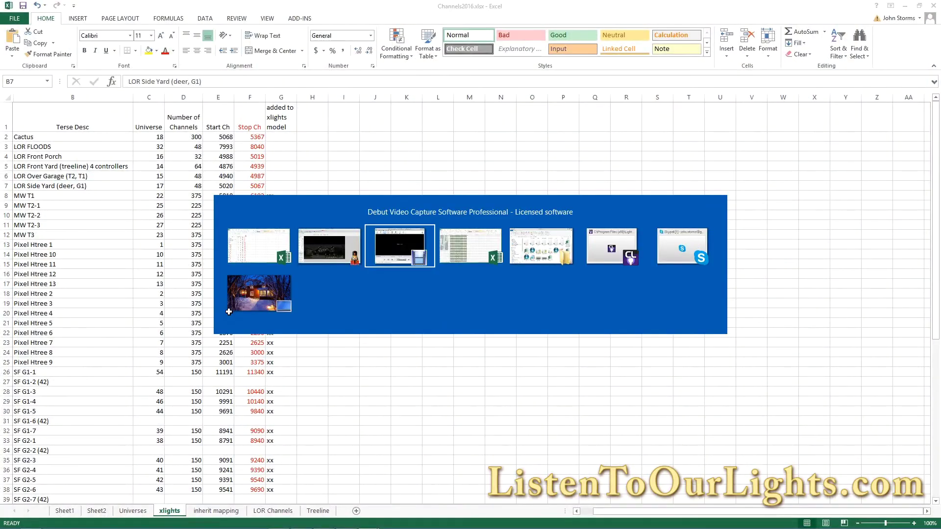
key(alt+Tab)
key(Tab)
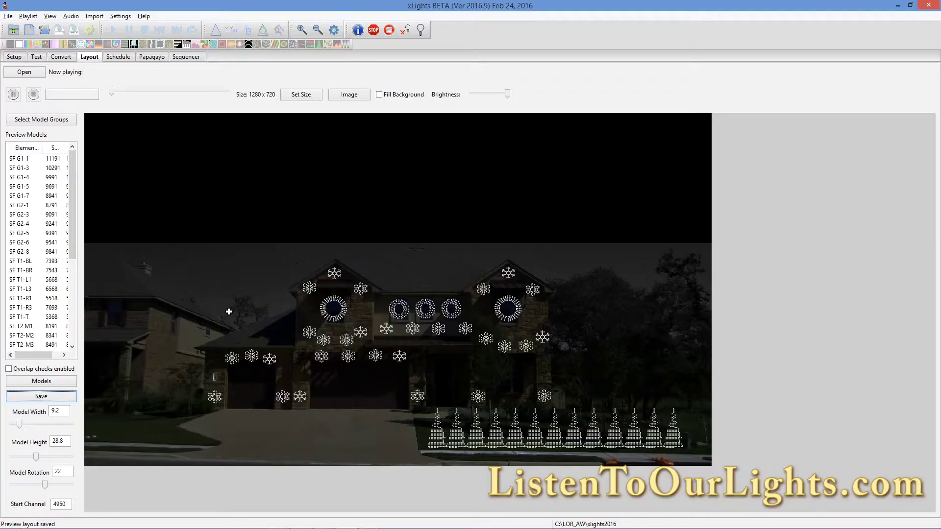
click(14, 58)
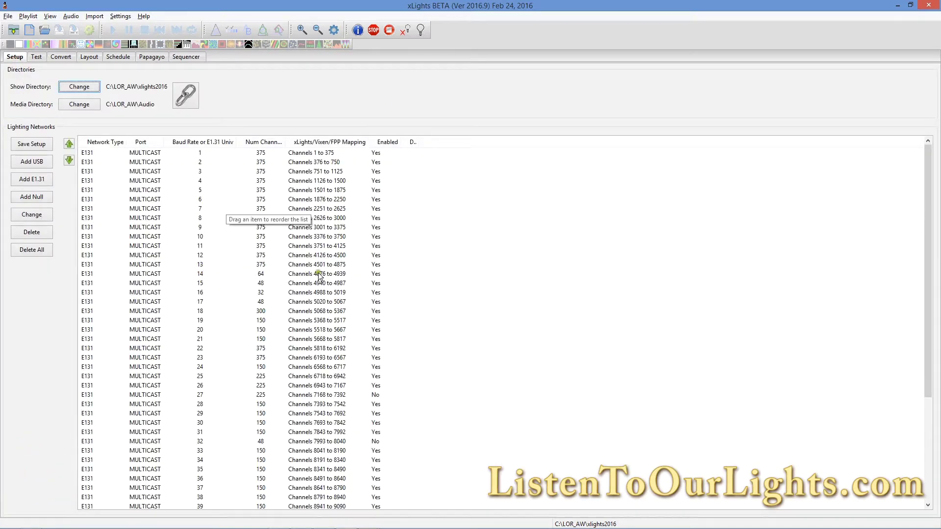
Switch back to the Channels2016.xlsx workbook in Excel and review the LOR Channels sheet.
key(alt+Tab)
key(Tab)
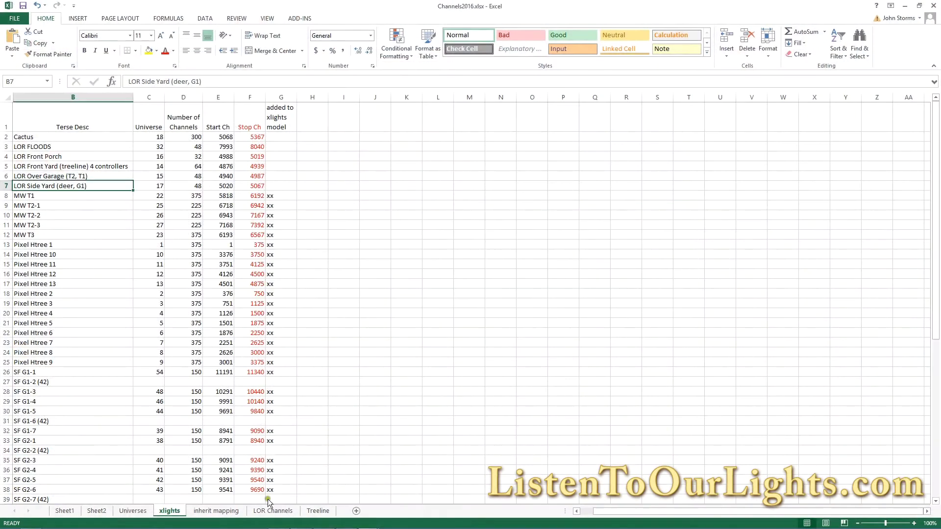
click(269, 510)
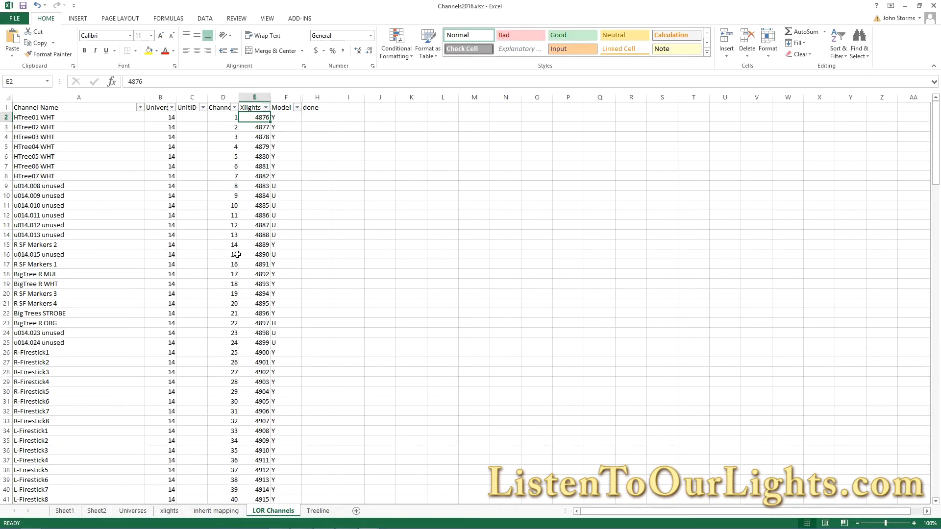
Switch to the models.xlsx workbook, go back to its first sheets, and view the 18" Wreath model grid.
key(alt+Tab)
key(alt+Tab)
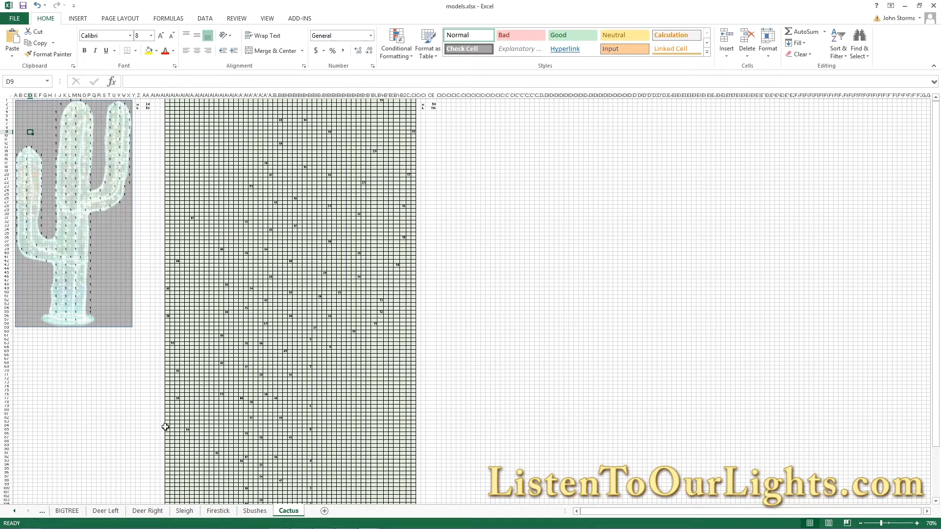
click(15, 511)
click(15, 511)
click(15, 511)
click(14, 512)
click(14, 511)
click(14, 511)
click(15, 511)
click(14, 511)
click(15, 511)
click(14, 511)
click(14, 511)
click(72, 504)
click(70, 510)
click(101, 512)
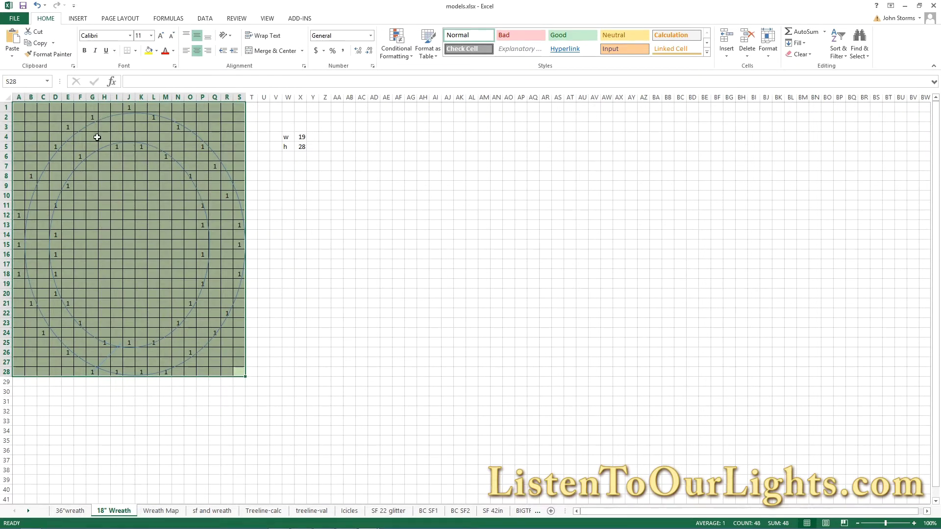
Compare the 36"wreath and 18" Wreath grids, and view the Wreath Map and sf and wreath sheets.
click(84, 515)
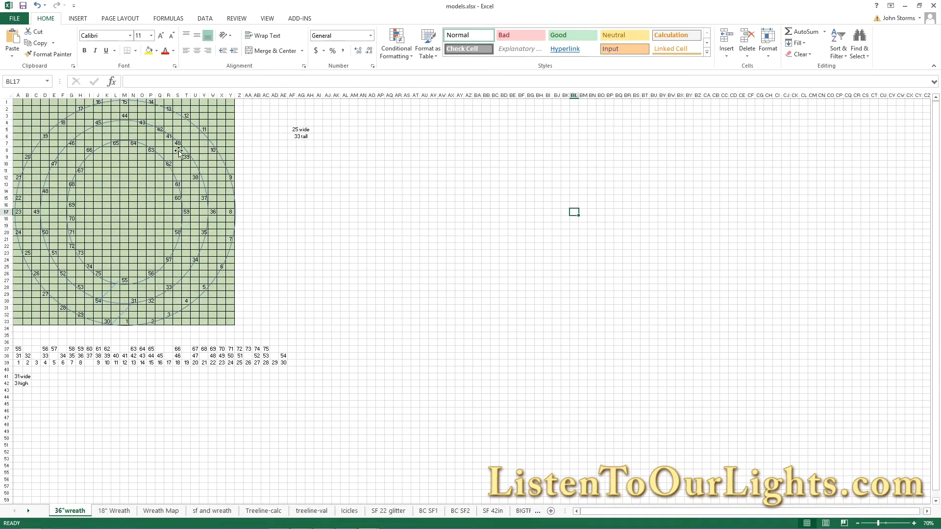
click(110, 511)
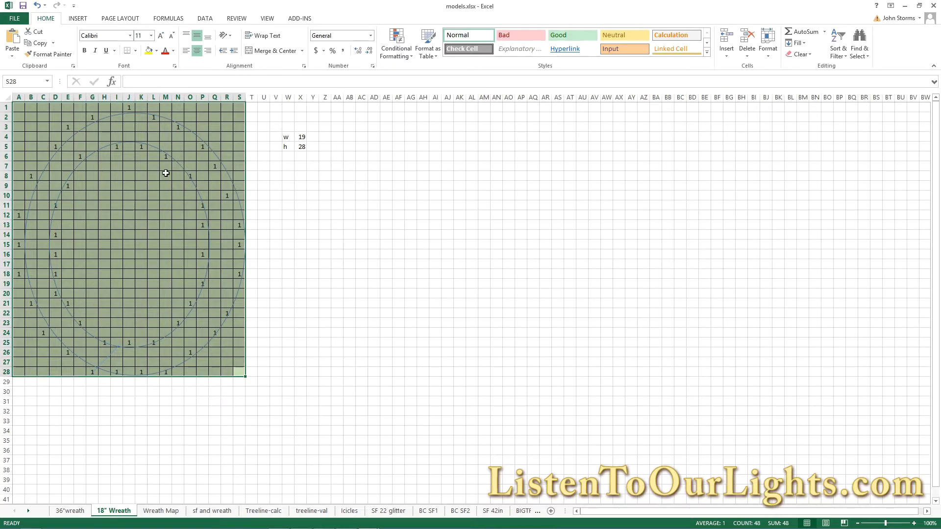
click(174, 511)
click(206, 512)
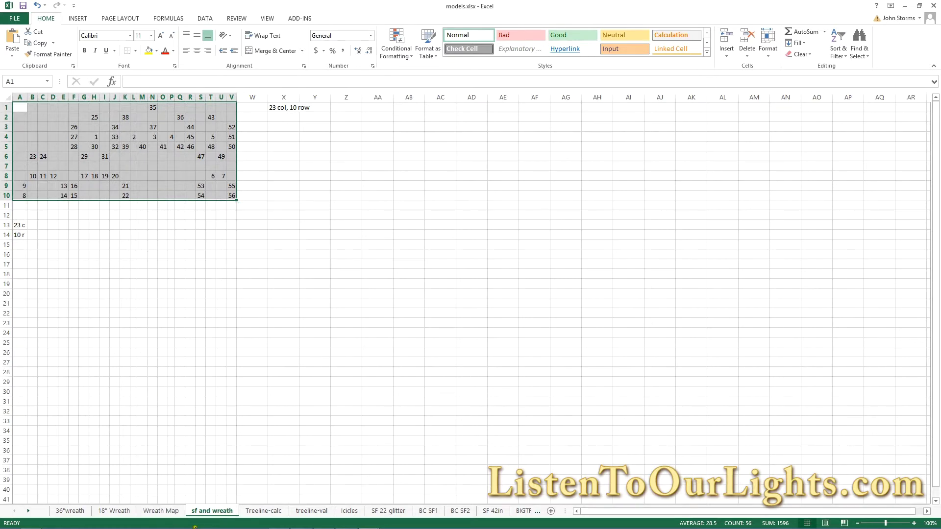
Review the tree line numbering on Treeline-calc and treeline-val, and the grid on the Icicles sheet.
click(265, 511)
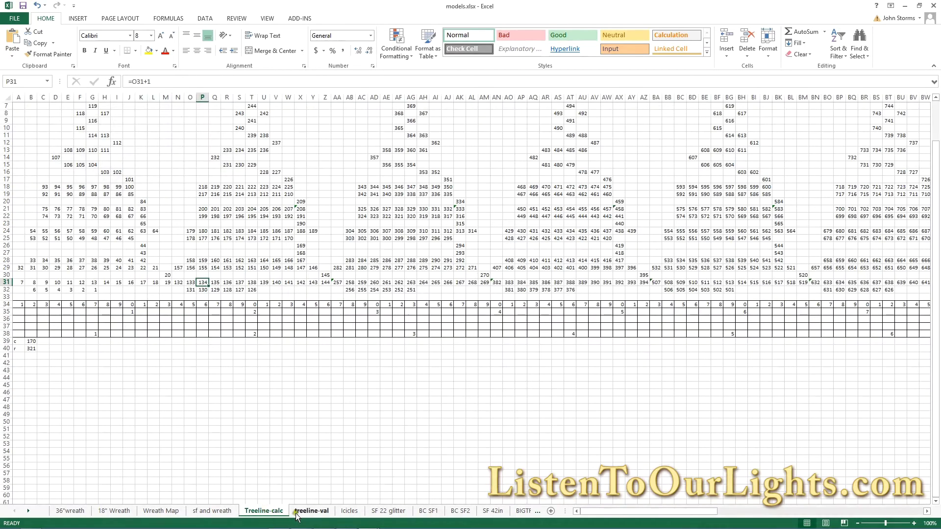
click(317, 512)
click(348, 512)
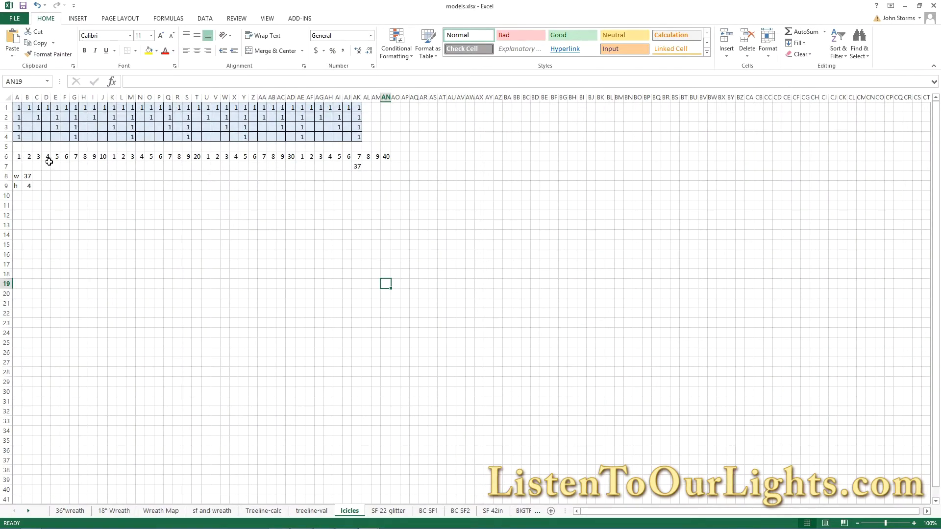
Examine the snowflake model grids on the SF 22 glitter, BC SF1, BC SF2 and SF 42in sheets.
click(387, 513)
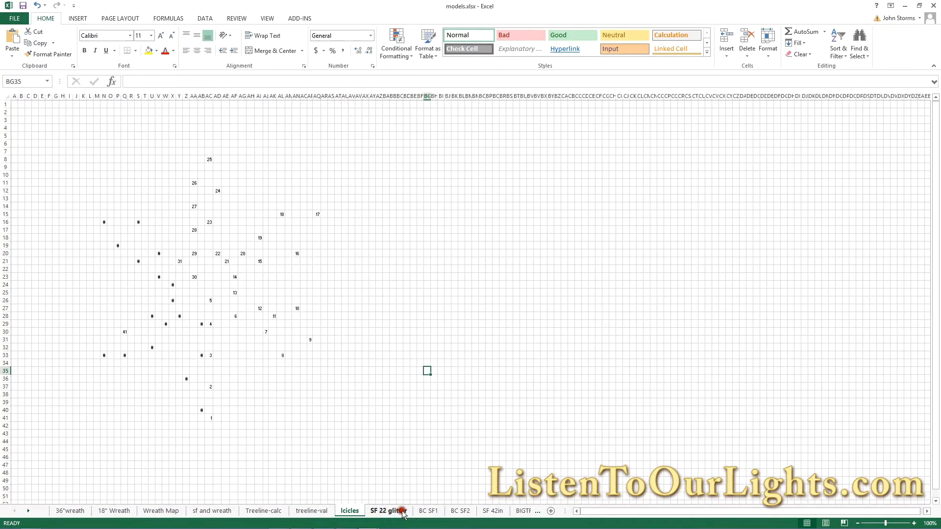
click(422, 513)
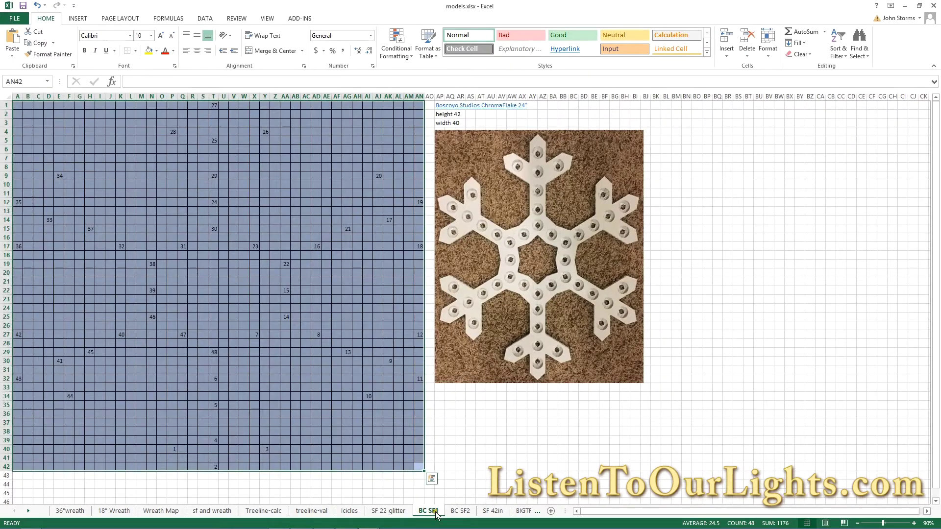
click(458, 512)
click(484, 512)
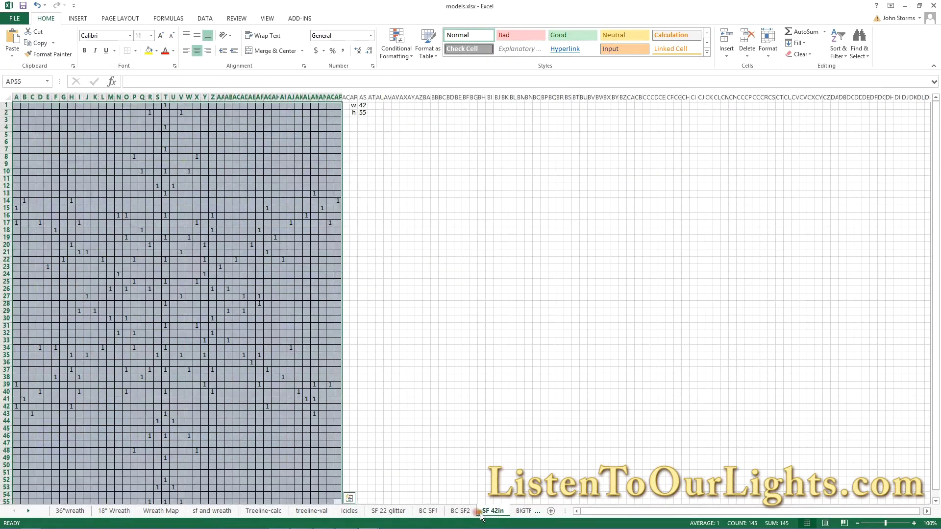
click(521, 512)
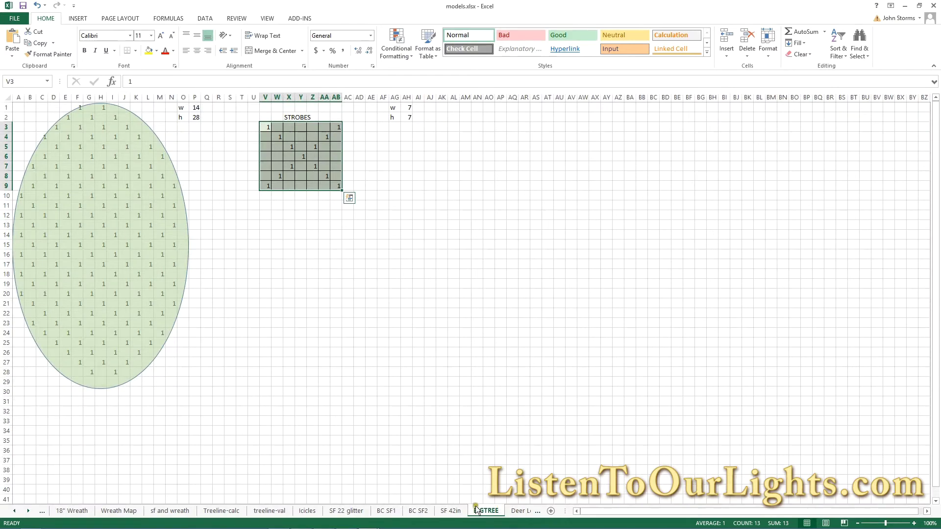
click(454, 511)
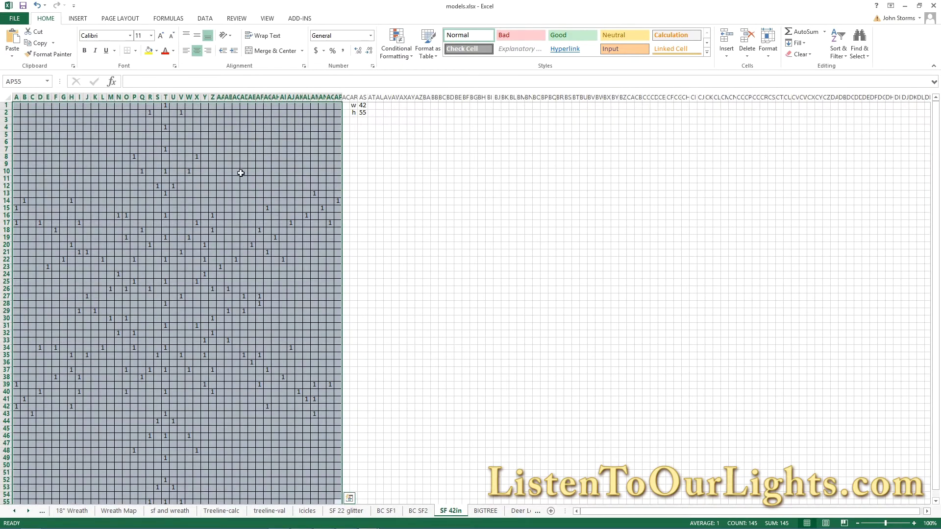
Review the model grids on the BIGTREE, Deer Left, Deer Right, Sleigh, Firestick and Sbushes sheets.
click(485, 511)
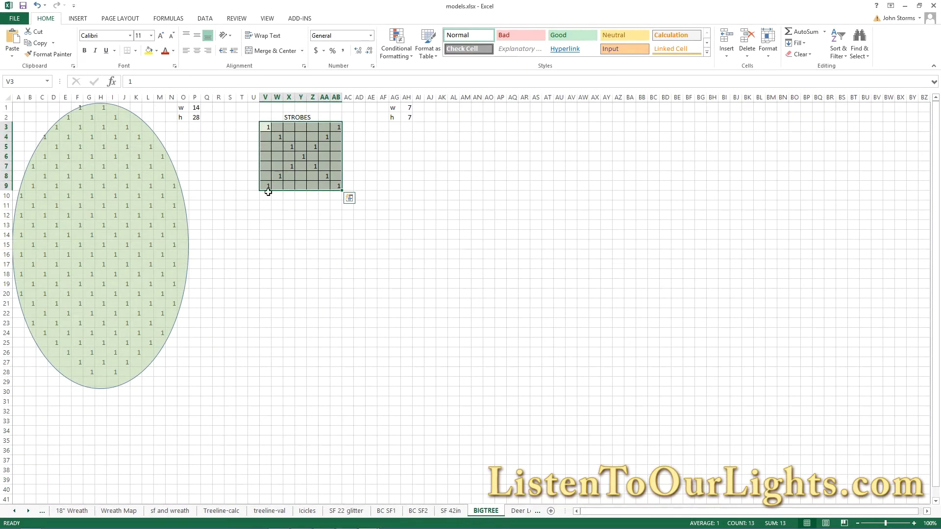
click(519, 512)
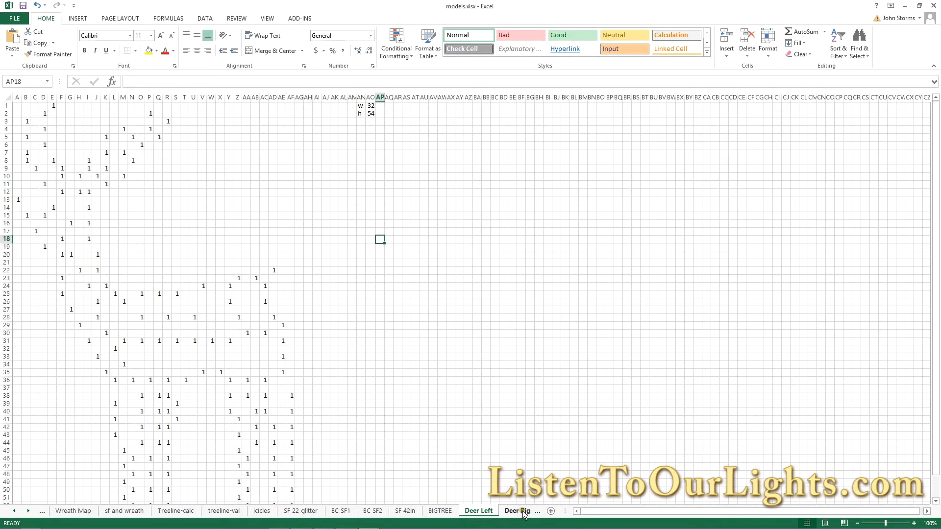
click(523, 512)
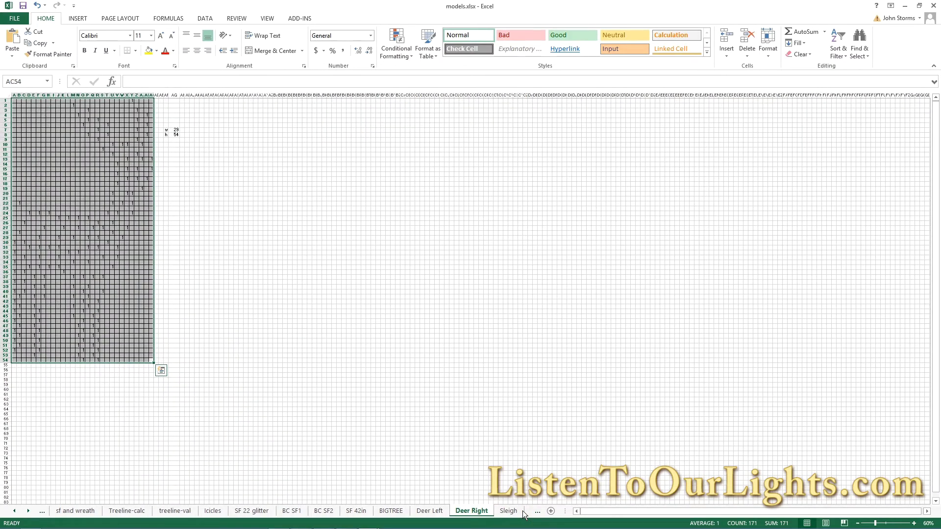
click(510, 513)
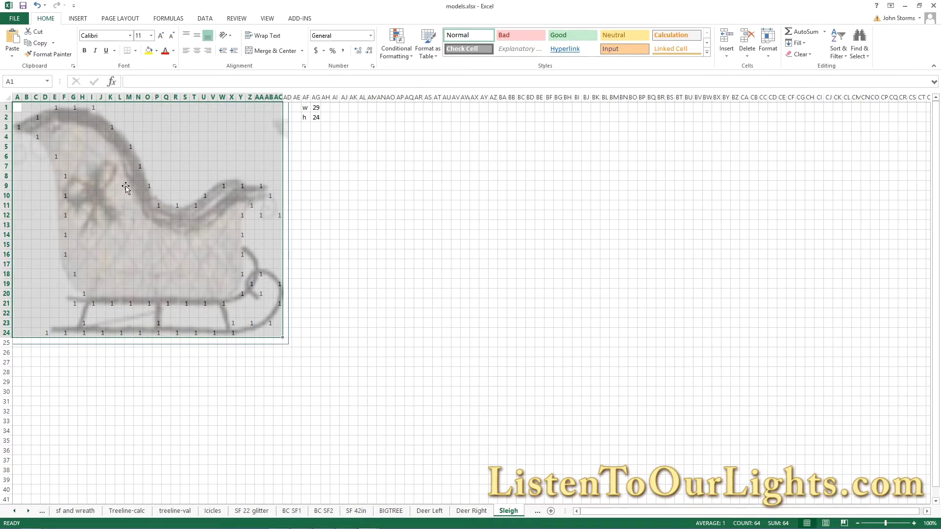
click(536, 514)
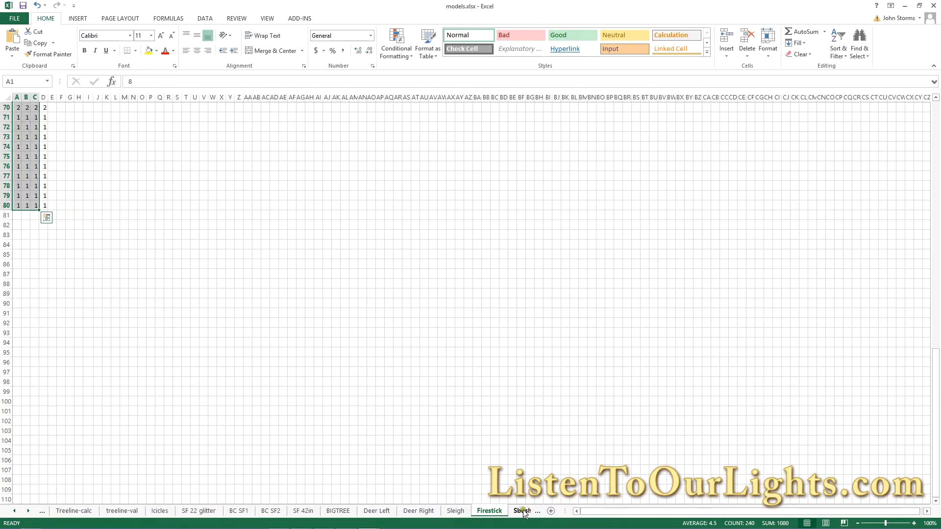
click(537, 514)
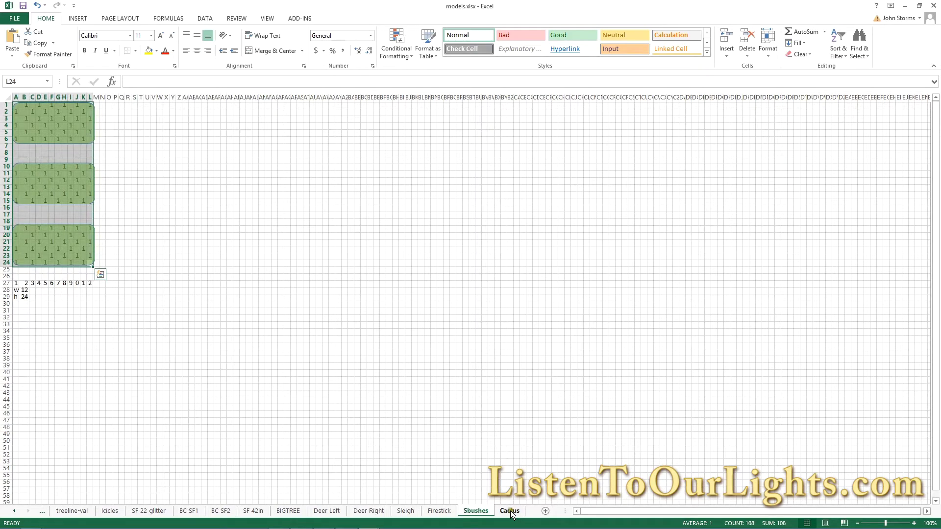
Review the Firestick model grid from its first row, and view the Cactus grid.
click(441, 513)
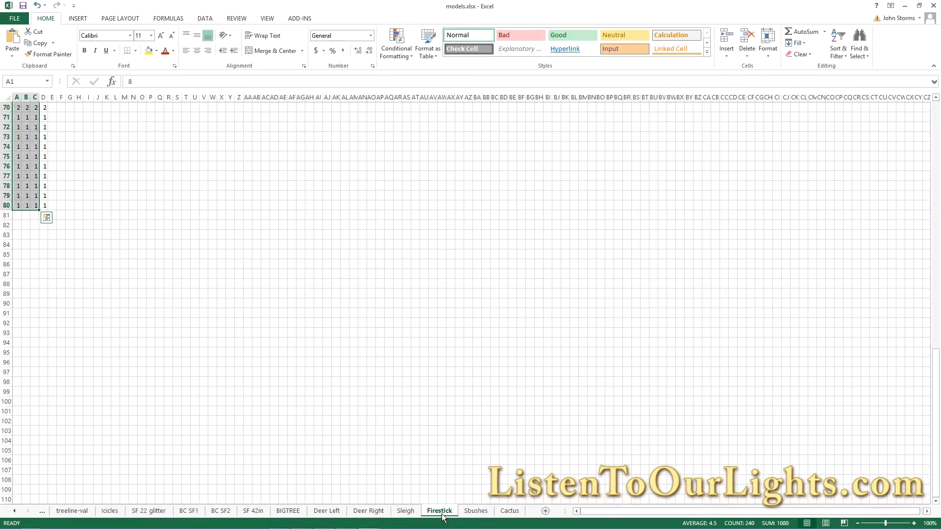
scroll(85, 266, up, 20)
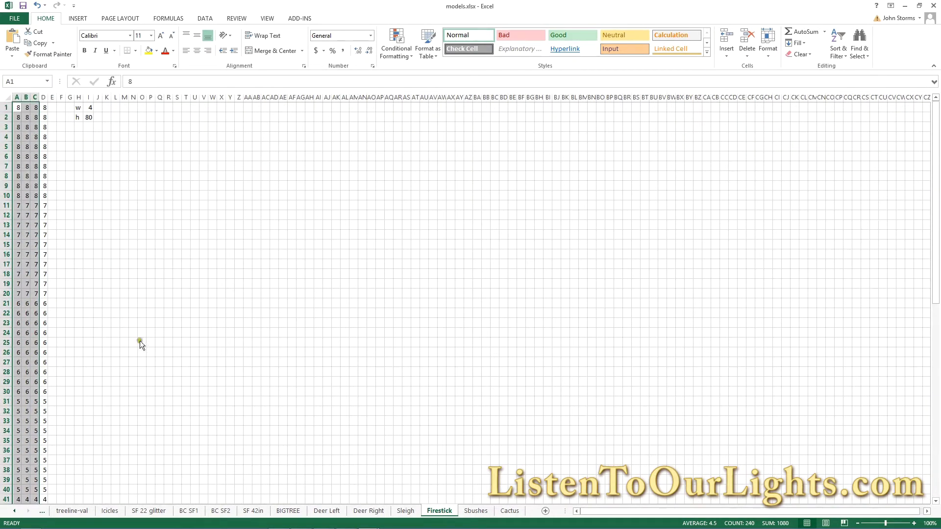
click(509, 513)
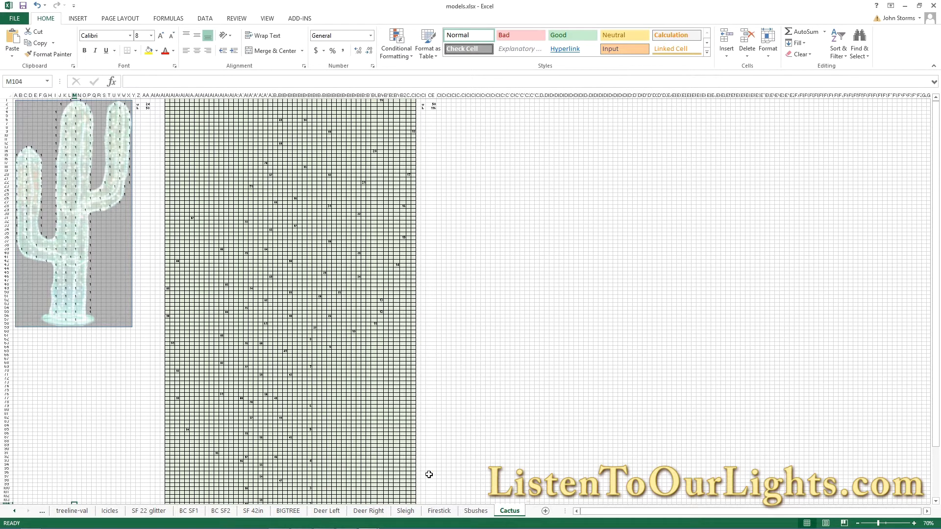
Switch to xLights and show the house layout preview.
key(alt+Tab)
key(alt+Tab)
key(Escape)
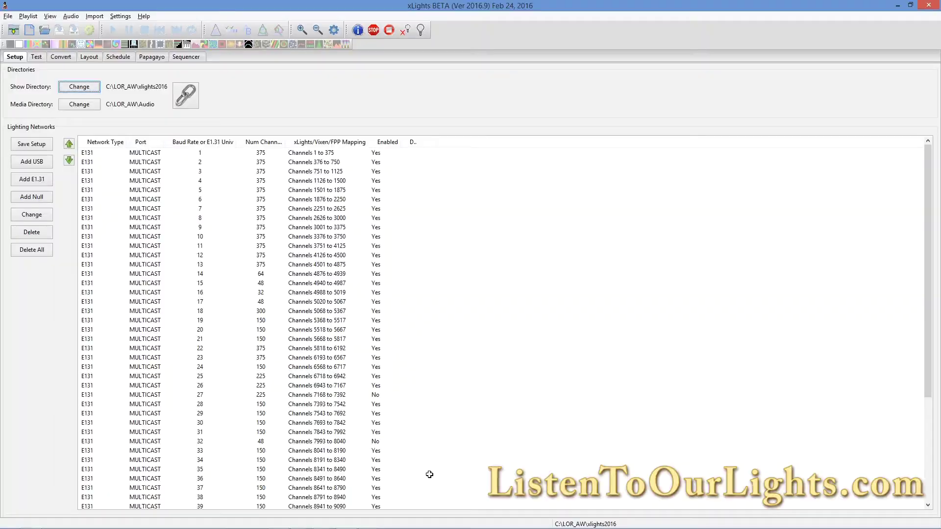
click(93, 57)
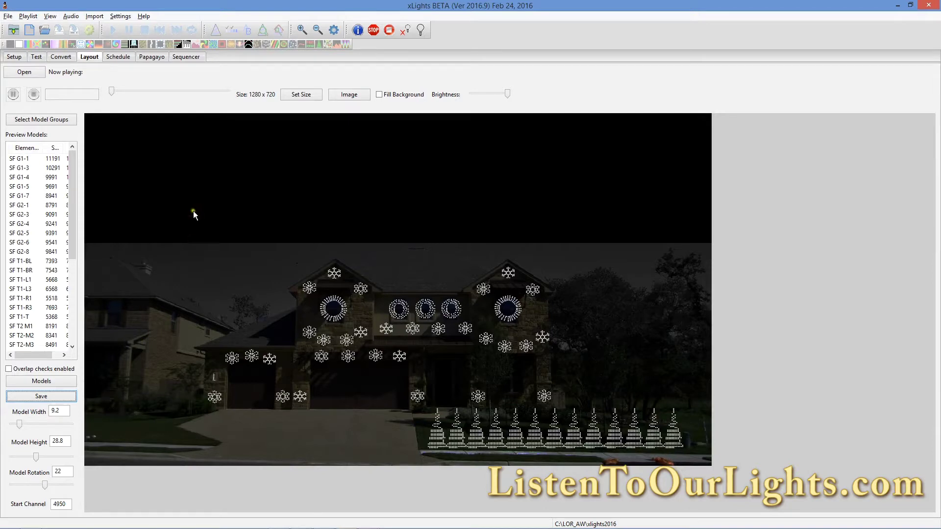
Switch to Channels2016.xlsx in Excel and filter the channel names on the LOR Channels sheet by "lawn".
key(alt+Tab)
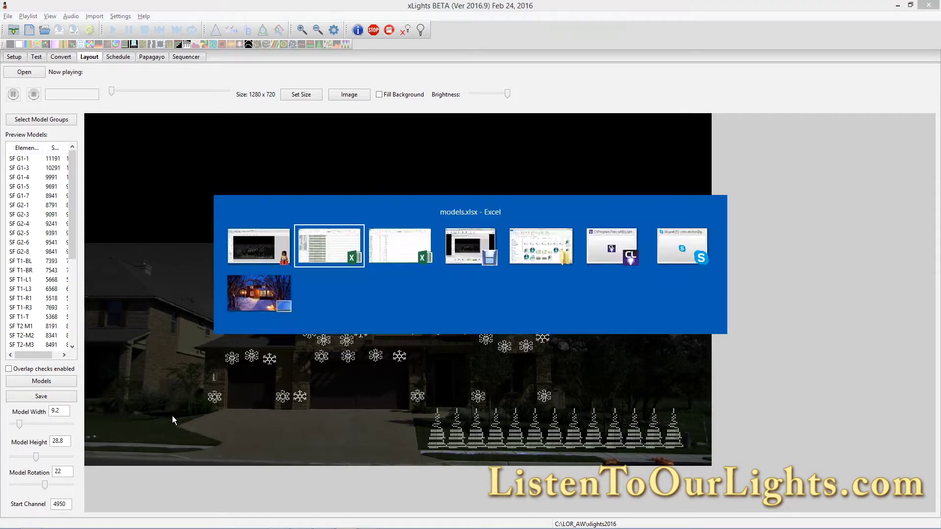
key(alt+Tab)
key(alt+Tab)
key(alt+Tab)
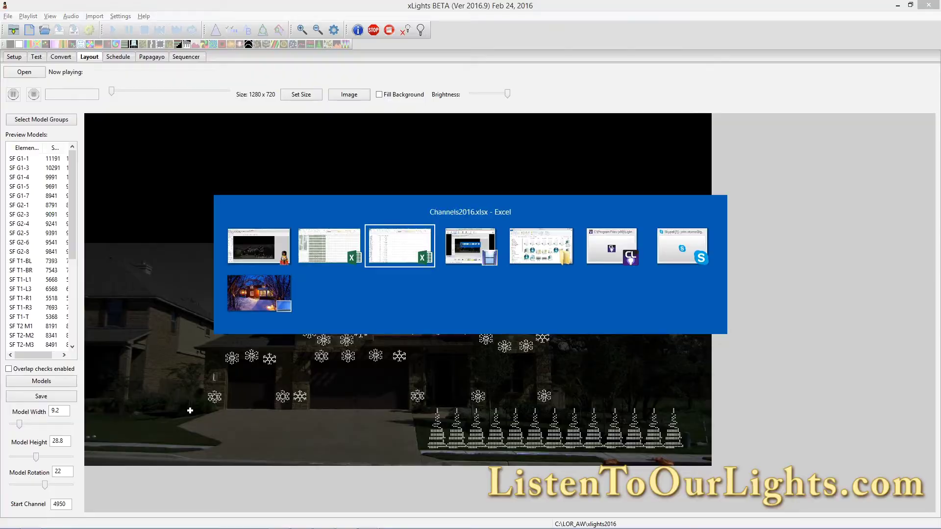
click(121, 314)
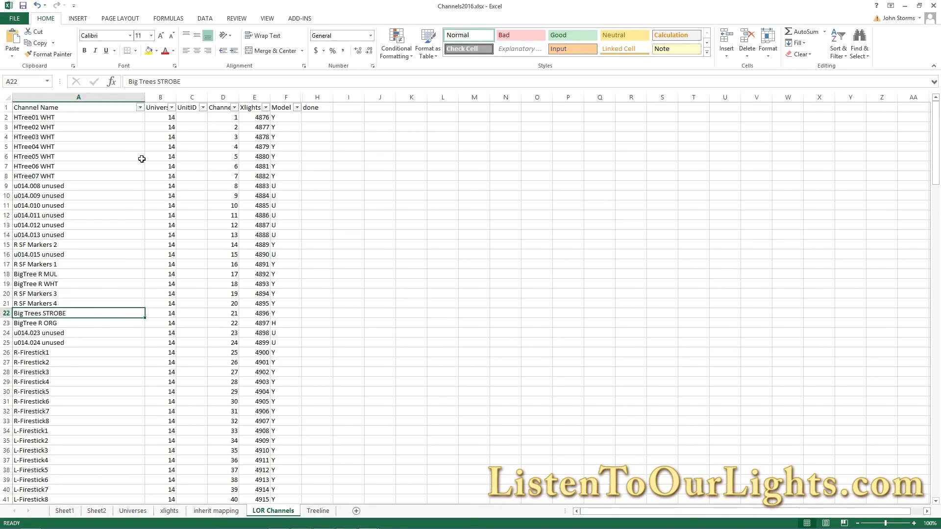
click(140, 108)
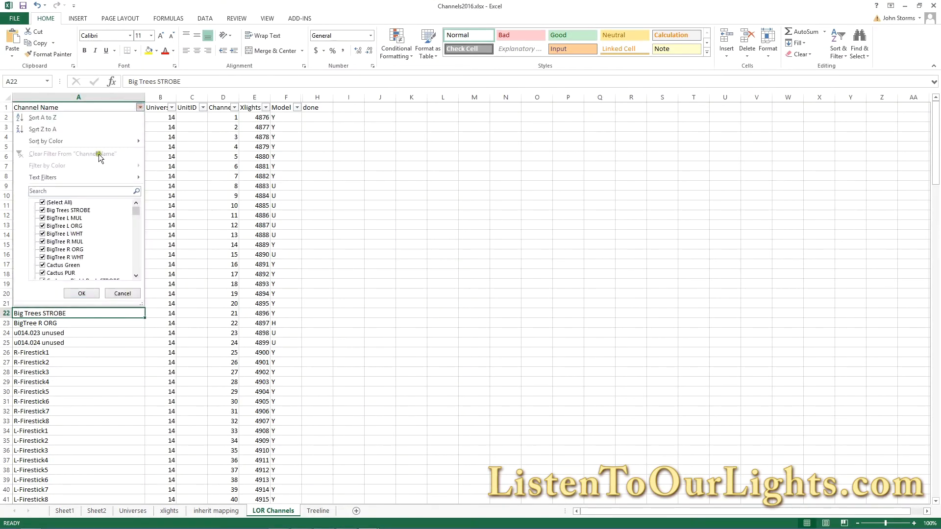
text(lawn)
key(Return)
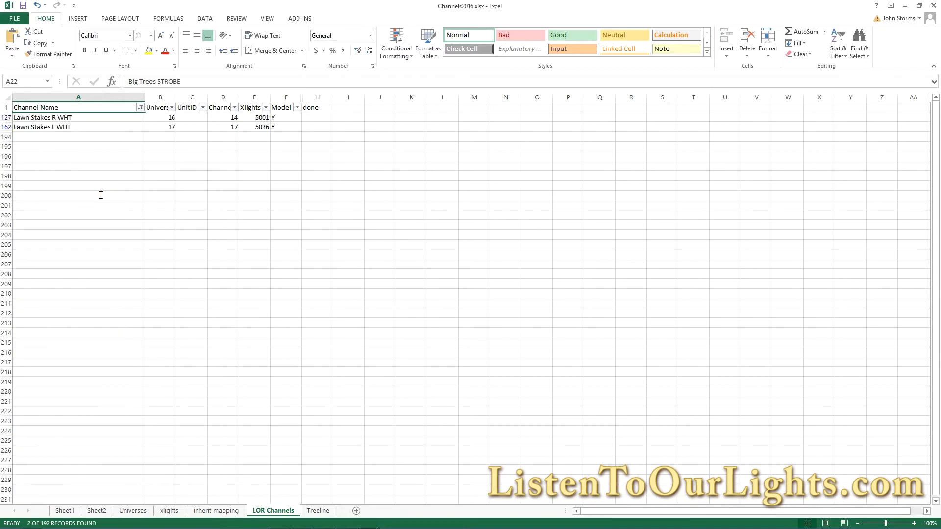
Check the lawn stakes entries and the xLights channel of Lawn Stakes L WHT.
click(85, 119)
key(Down)
key(Right)
key(Right)
key(Right)
key(Right)
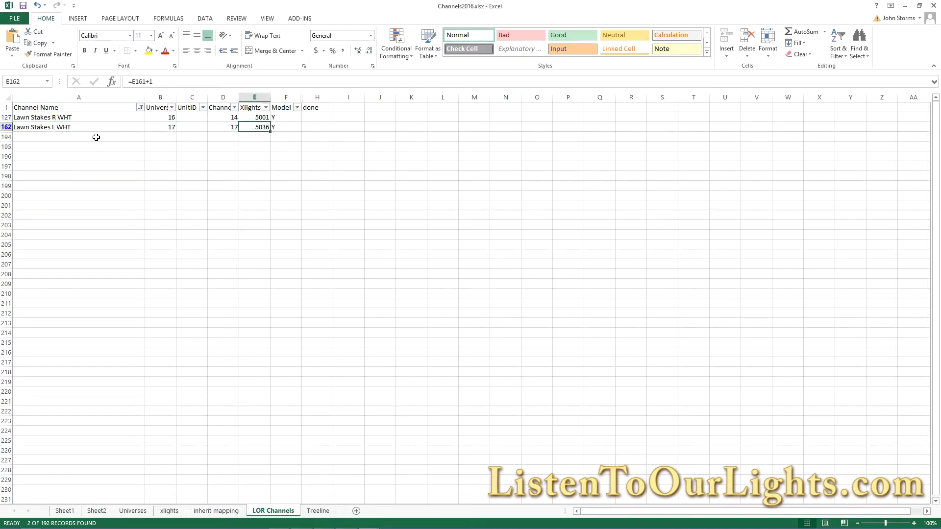
Create a new model in xLights and name it Lawn Stakes L WHT, copying the name from the Excel channel list.
key(alt+Tab)
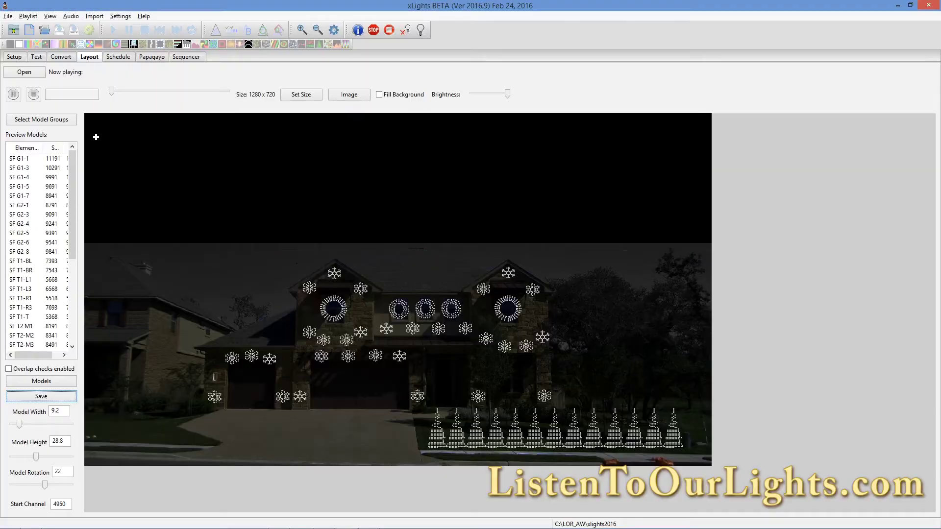
click(51, 384)
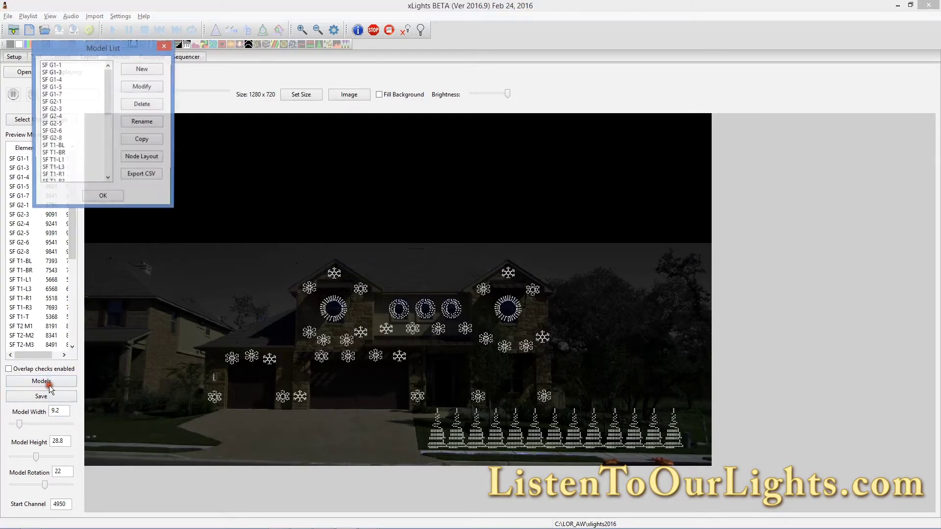
click(140, 71)
key(alt+Tab)
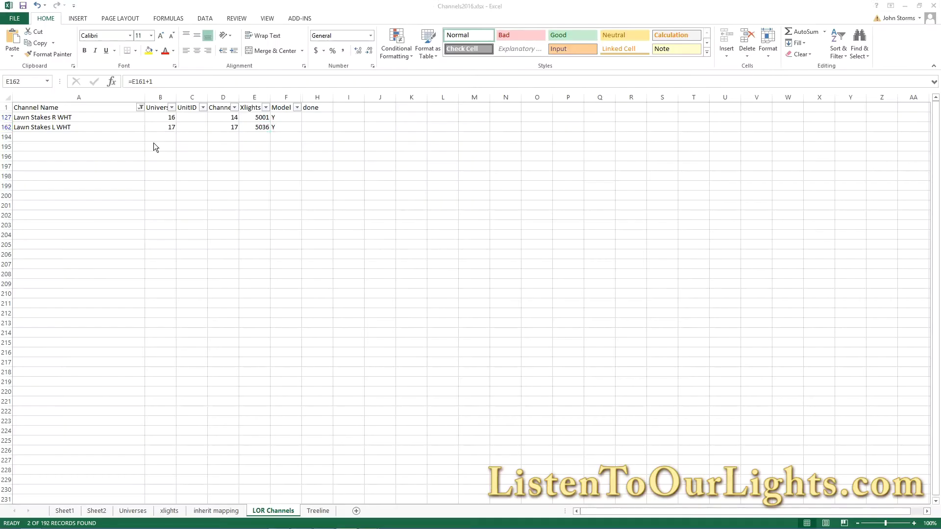
click(44, 129)
key(ctrl+c)
key(alt+Tab)
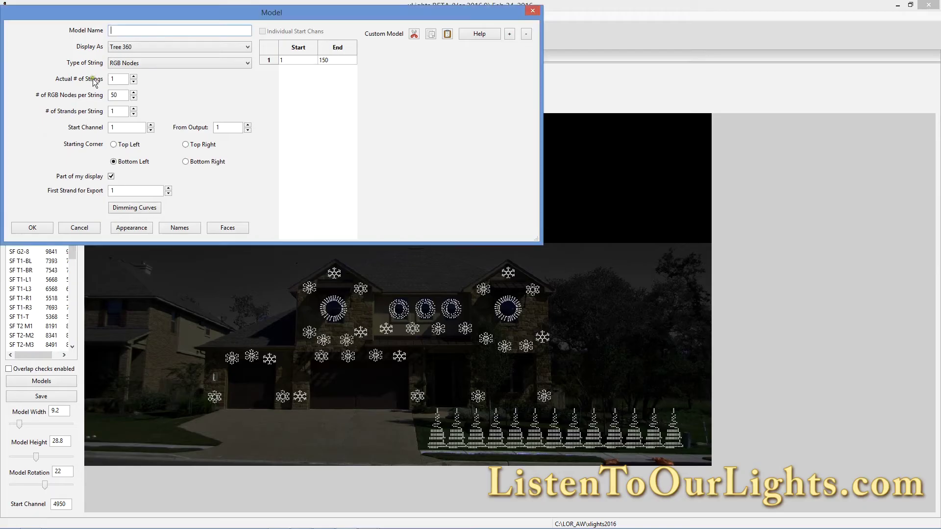
key(ctrl+v)
Copy the xLights channel of Lawn Stakes L WHT from Excel into the new model's start channel, 5036.
key(alt+Tab)
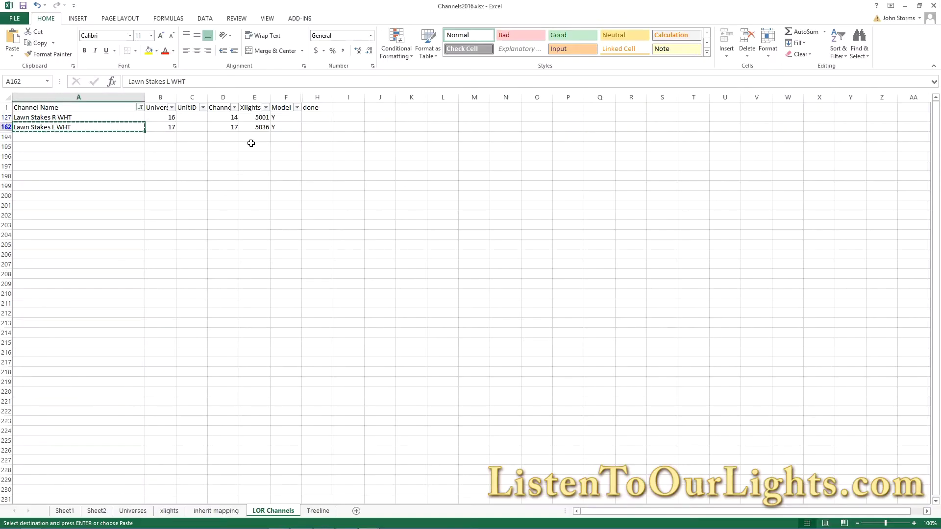
click(253, 128)
key(ctrl+c)
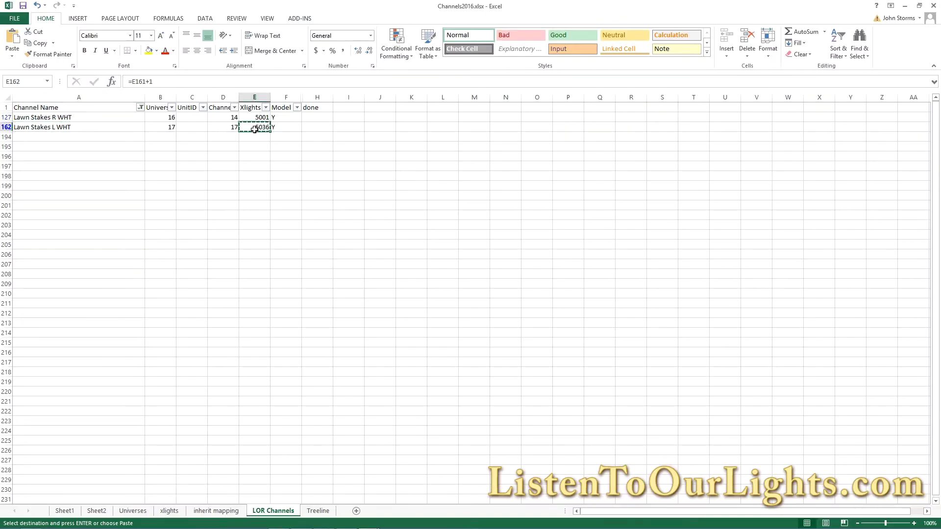
key(alt+Tab)
click(132, 127)
drag(132, 127, 14, 113)
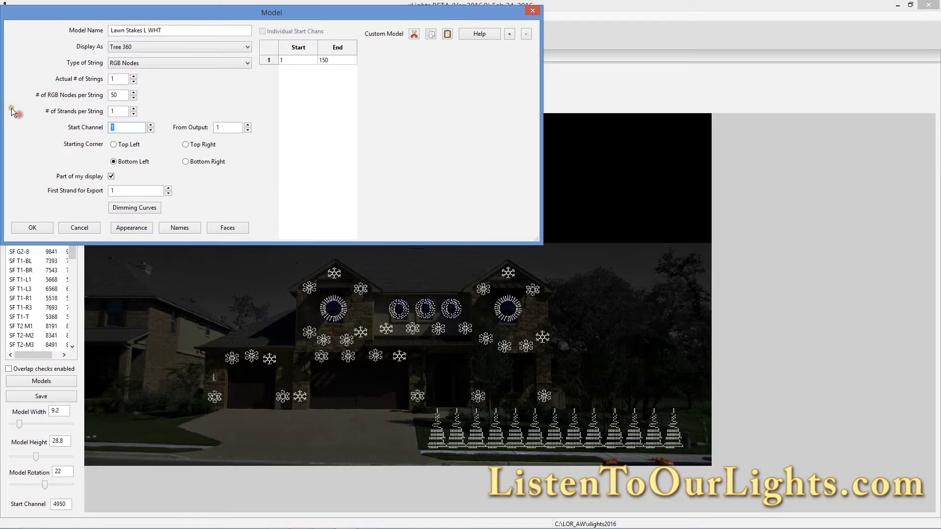
Display the model as a Single Line, with Single Color White strings and 25 lights per string, and accept it.
click(188, 46)
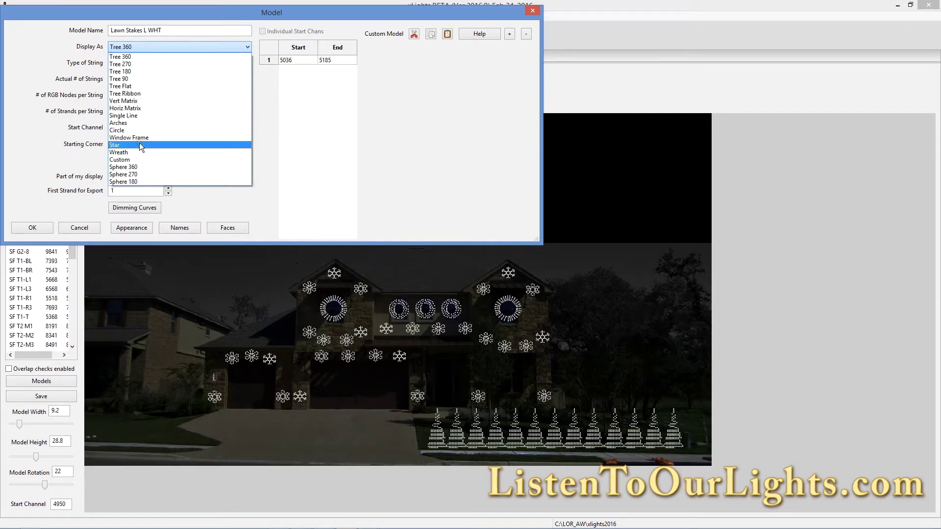
click(140, 115)
click(161, 63)
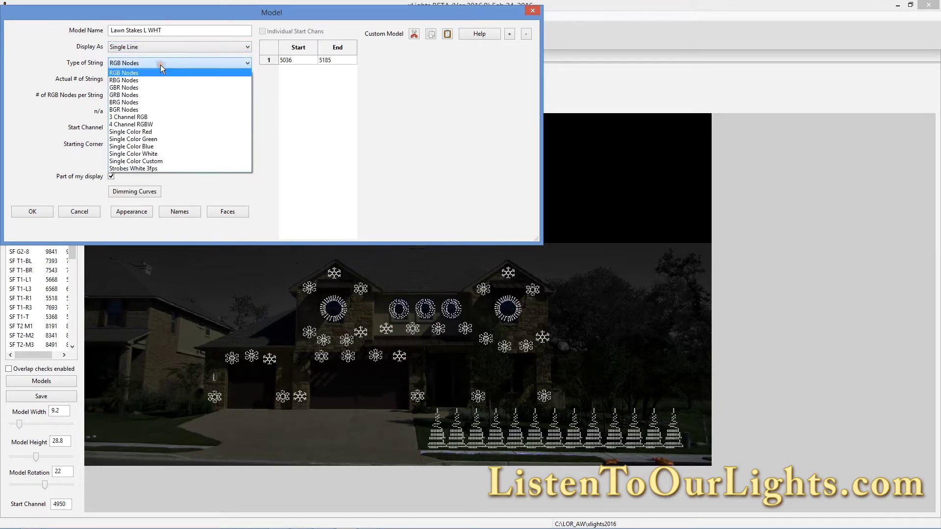
click(135, 154)
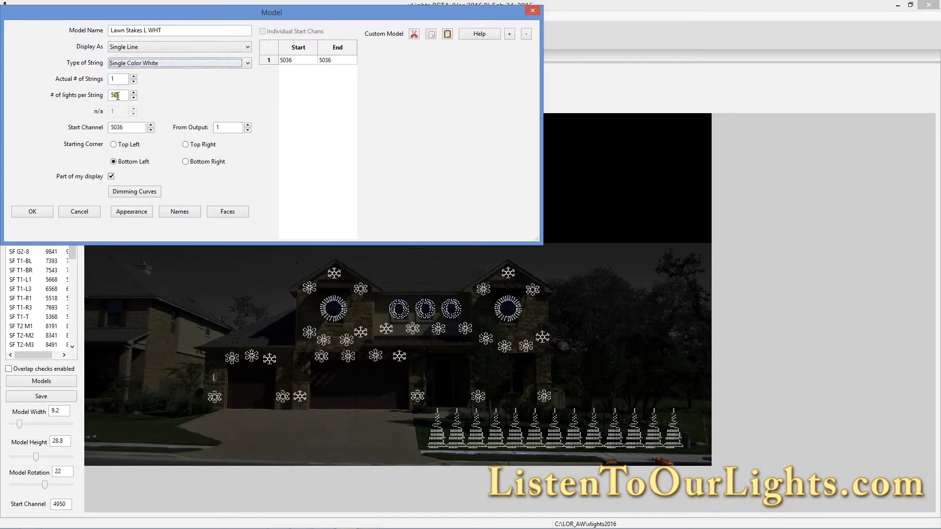
drag(125, 98, 107, 95)
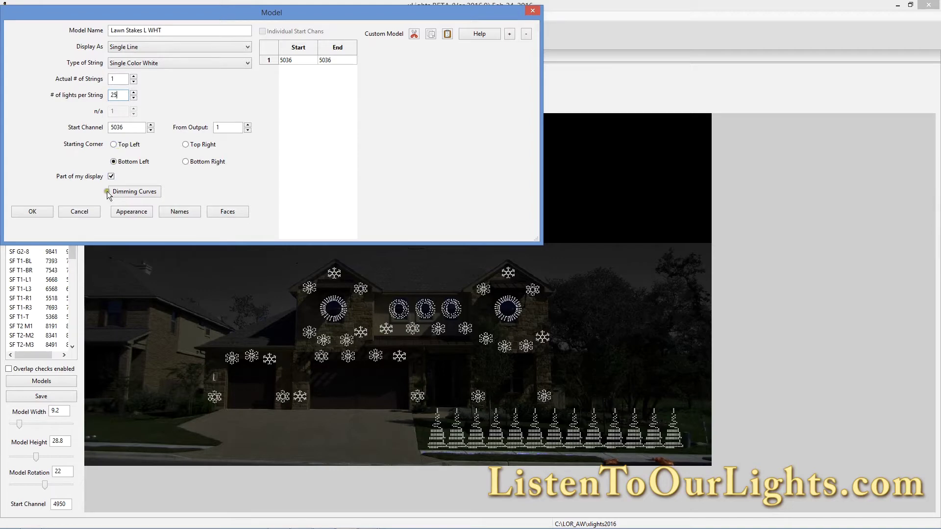
click(33, 212)
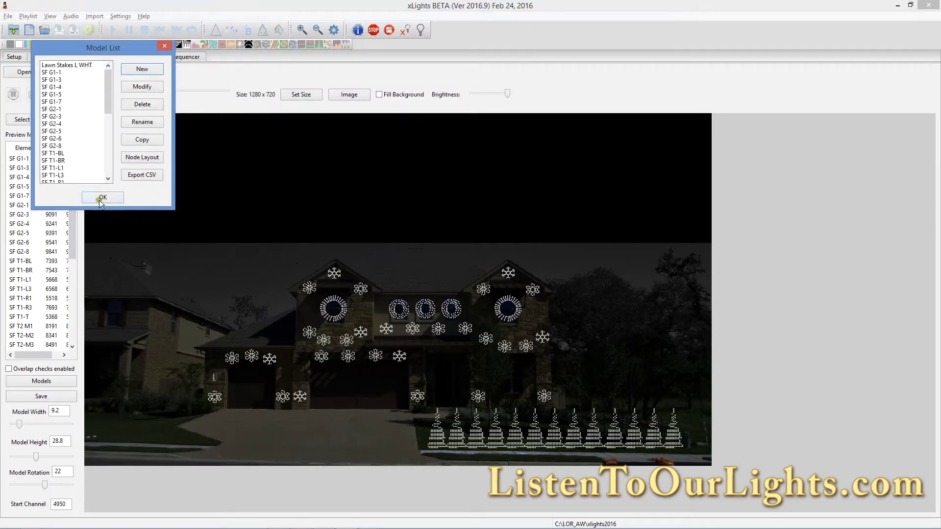
Shrink the Lawn Stakes L WHT line to about 20.6 wide and place it along the front edge of the left lawn.
click(100, 197)
click(404, 290)
drag(405, 290, 275, 193)
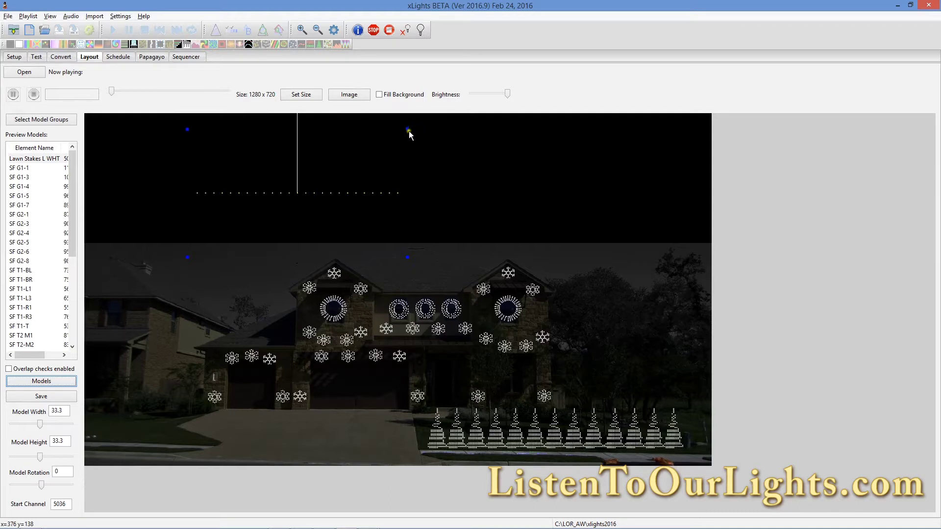
drag(405, 128, 360, 133)
click(317, 192)
drag(317, 192, 116, 473)
drag(214, 382, 217, 381)
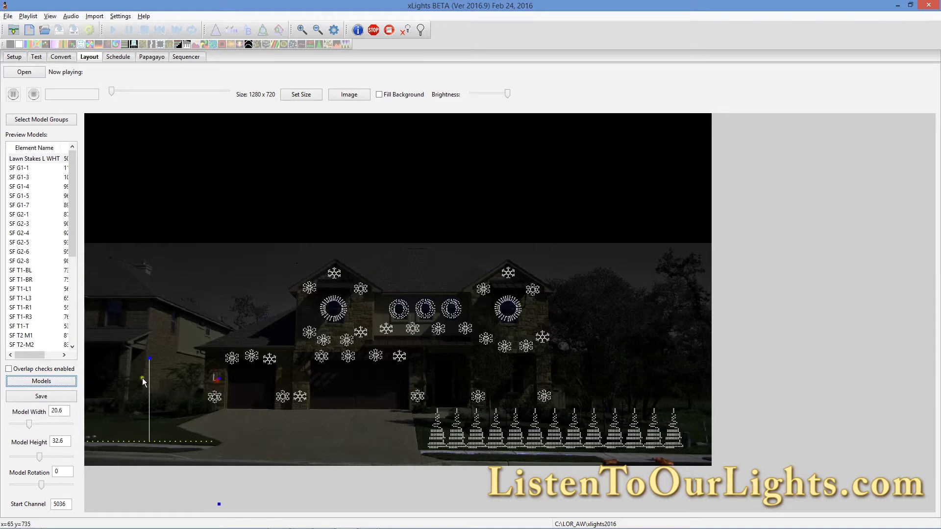
Rotate the lawn stakes line to about -2 and fine-tune its position along the front edge of the left lawn.
drag(150, 362, 153, 363)
click(148, 439)
click(149, 441)
drag(150, 443, 154, 444)
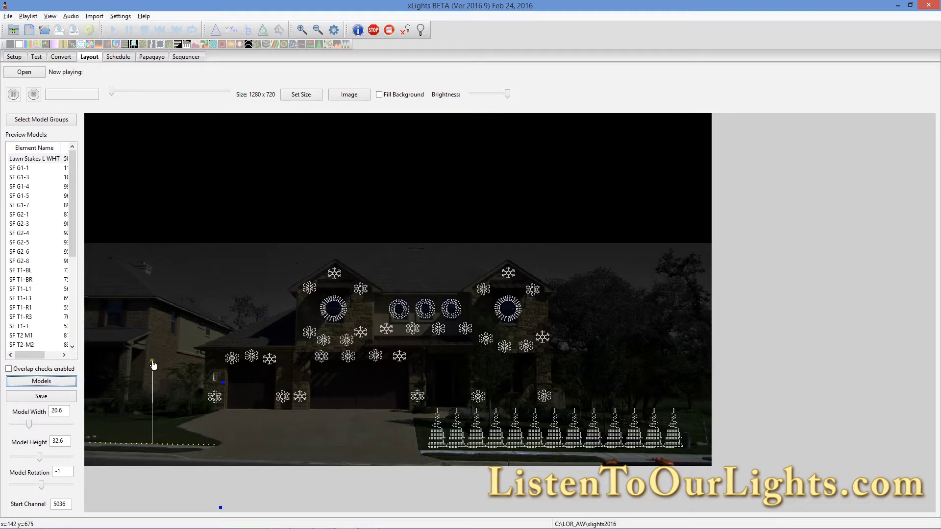
drag(153, 364, 157, 364)
drag(147, 442, 147, 441)
drag(156, 364, 155, 364)
mouse_move(154, 362)
mouse_down()
mouse_move(164, 370)
mouse_move(155, 361)
mouse_up()
Rename the Lawn Stakes L WHT model to Lawn Stakes L WHT (front).
click(40, 381)
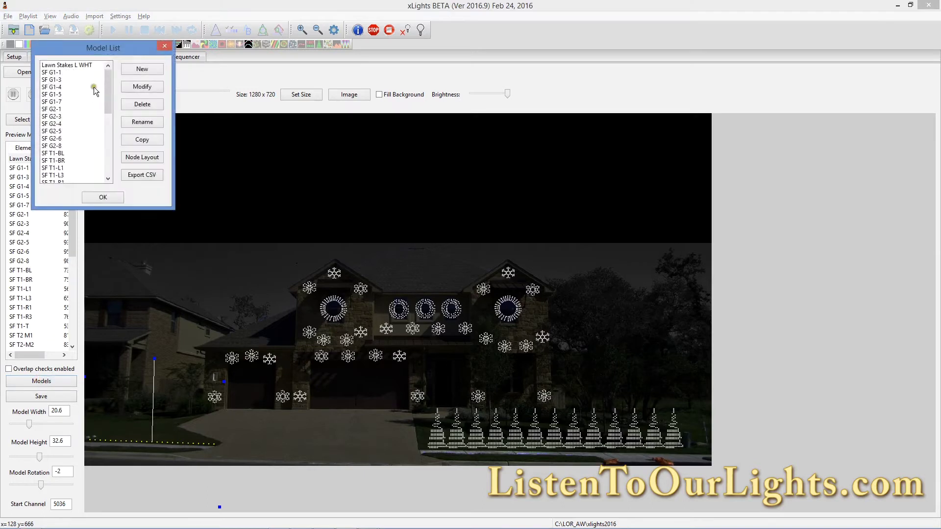
click(75, 67)
click(145, 123)
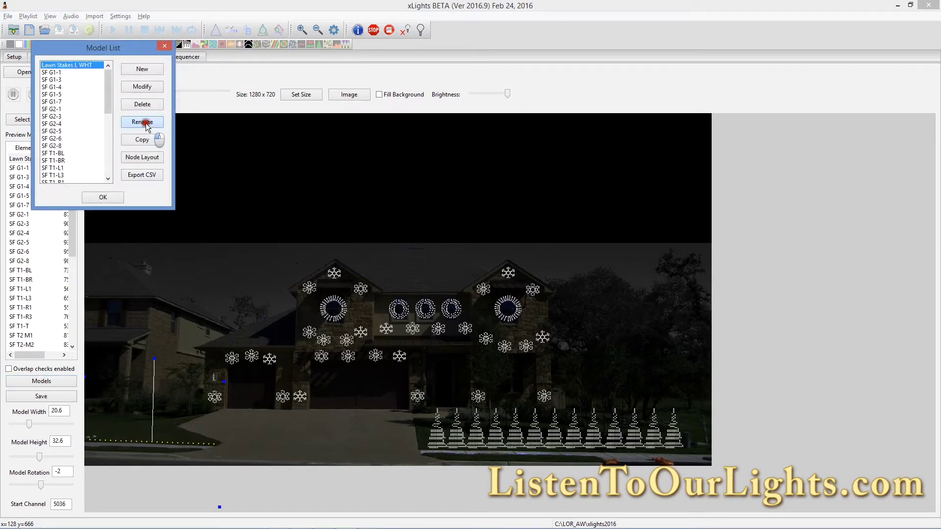
click(126, 123)
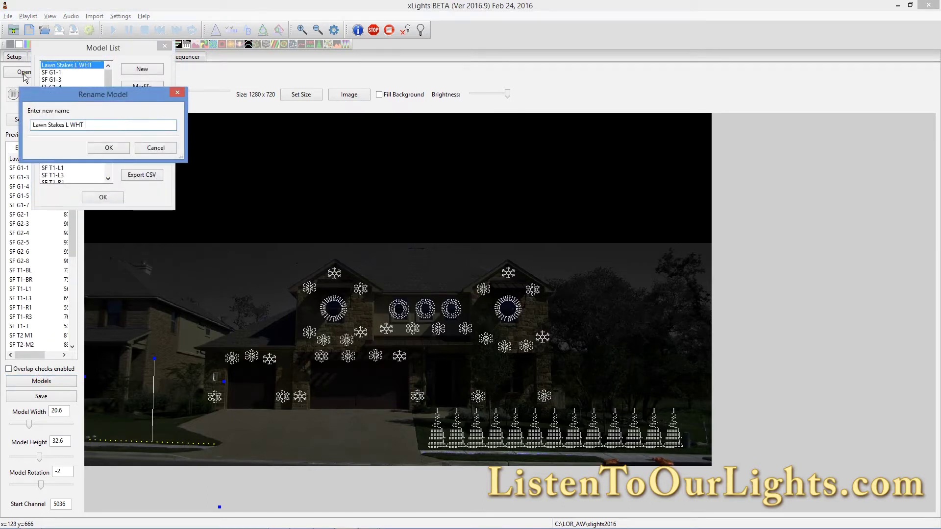
text((front)
click(109, 148)
Copy the front lawn stakes model as Lawn Stakes L WHT (left), keeping its other settings.
click(74, 66)
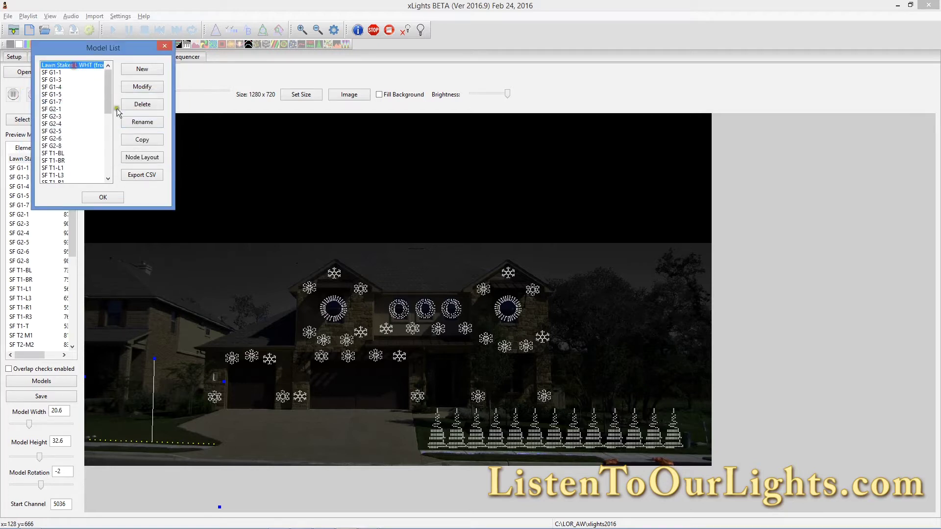
click(135, 140)
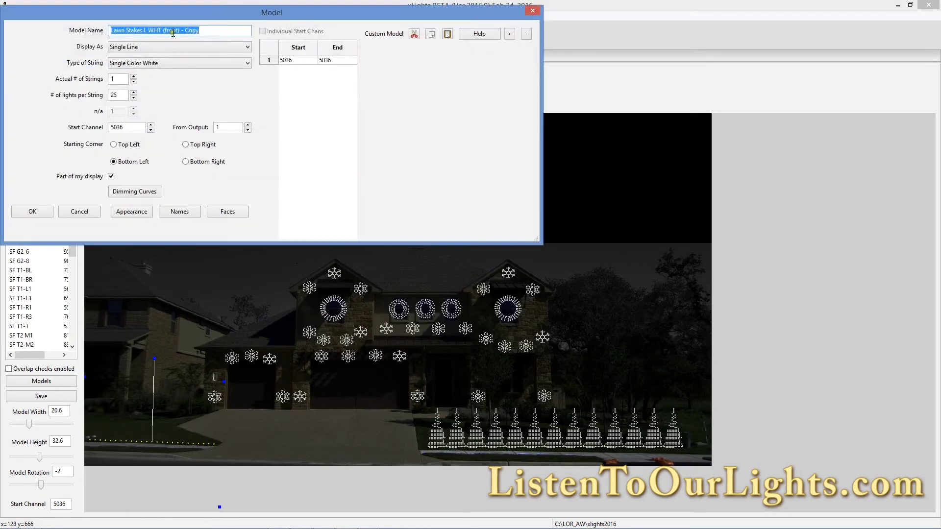
click(204, 30)
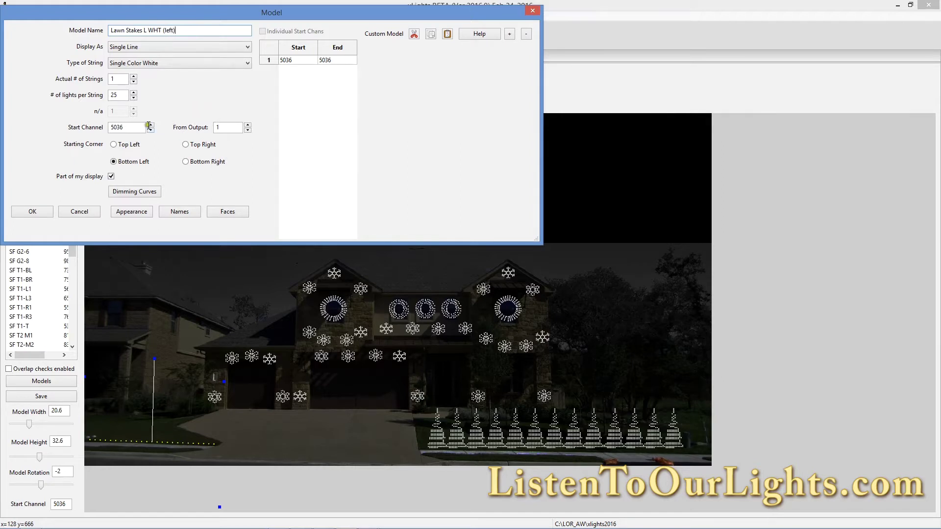
click(44, 212)
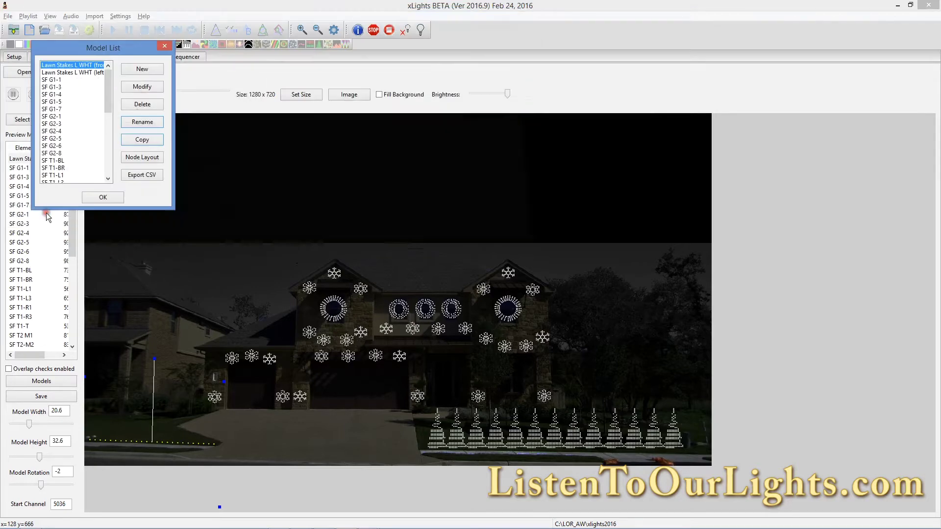
Rotate the left stakes line to about 32, resize it to about 12.3 by 27.2, and place it on the left lawn.
click(104, 198)
click(416, 290)
drag(416, 289, 282, 268)
drag(264, 185, 220, 200)
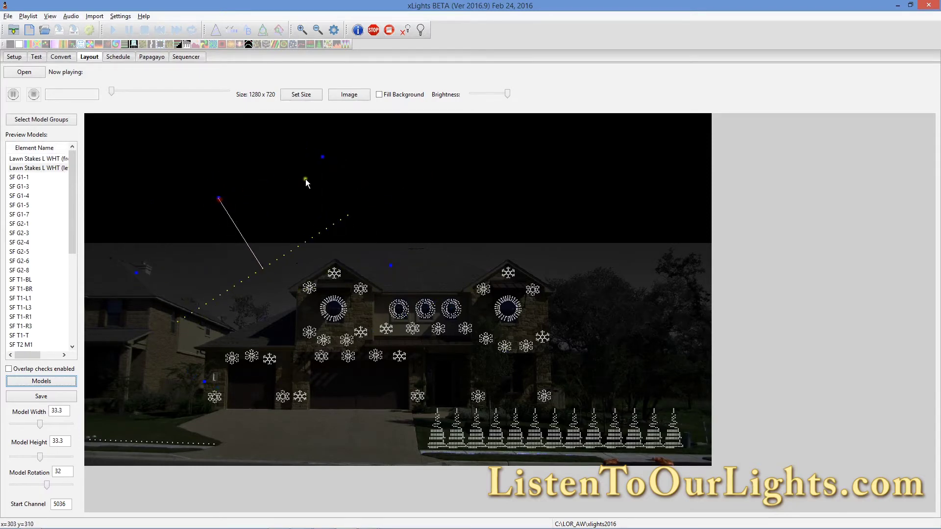
drag(322, 158, 271, 204)
drag(264, 272, 88, 437)
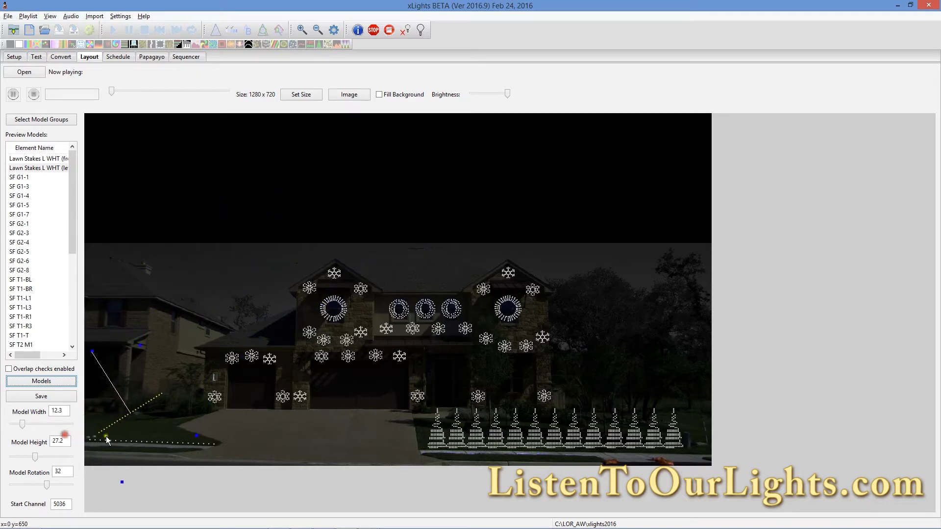
Rotate the left lawn stakes line to about 18 and move it down along the left edge of the left lawn.
mouse_move(141, 406)
mouse_down()
mouse_move(127, 410)
mouse_move(143, 407)
mouse_up()
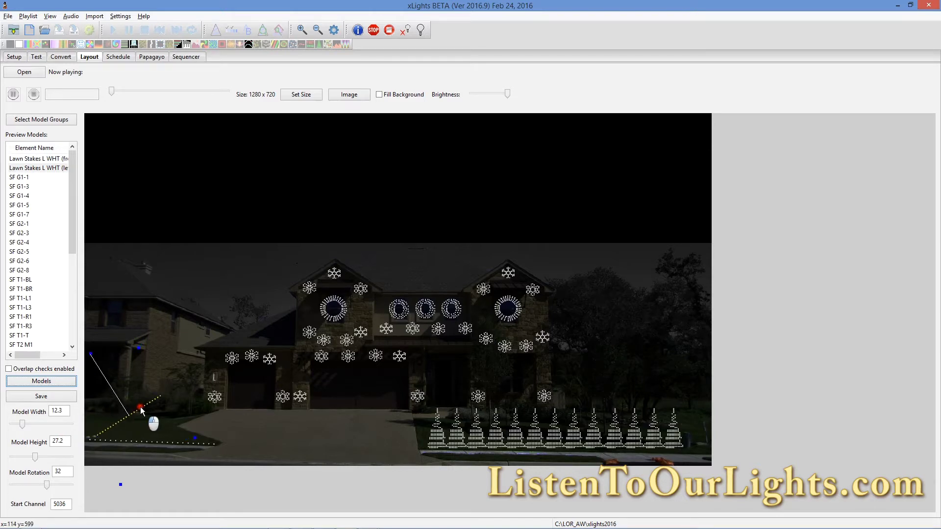
mouse_move(96, 353)
mouse_down()
mouse_move(105, 351)
mouse_move(132, 416)
mouse_move(102, 378)
mouse_move(96, 356)
mouse_move(113, 356)
mouse_up()
drag(136, 415, 125, 427)
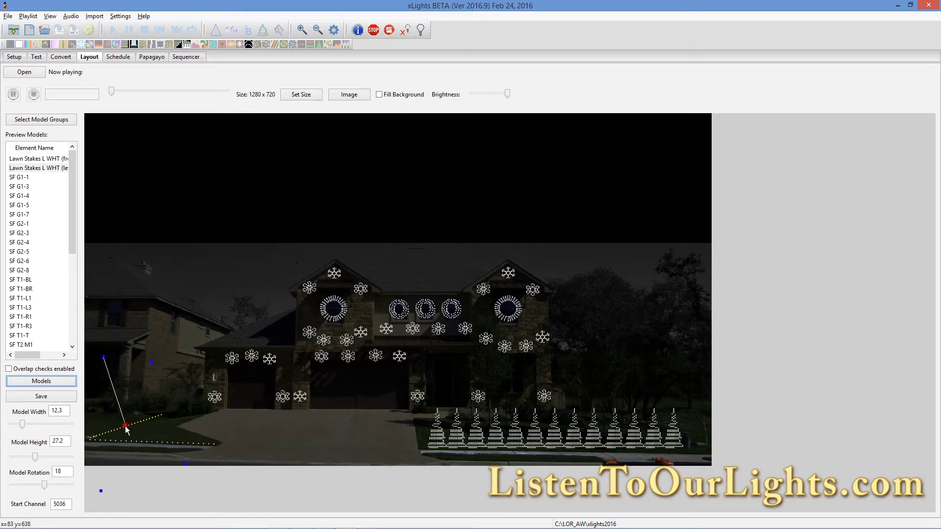
Edit the number of lights per string in the Lawn Stakes L WHT (left) model.
click(43, 383)
click(92, 74)
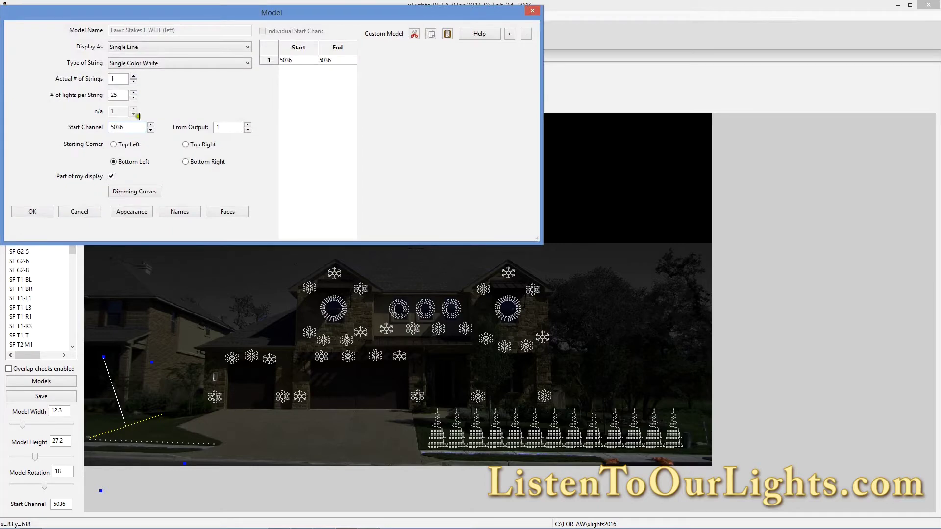
click(123, 95)
click(37, 214)
click(94, 199)
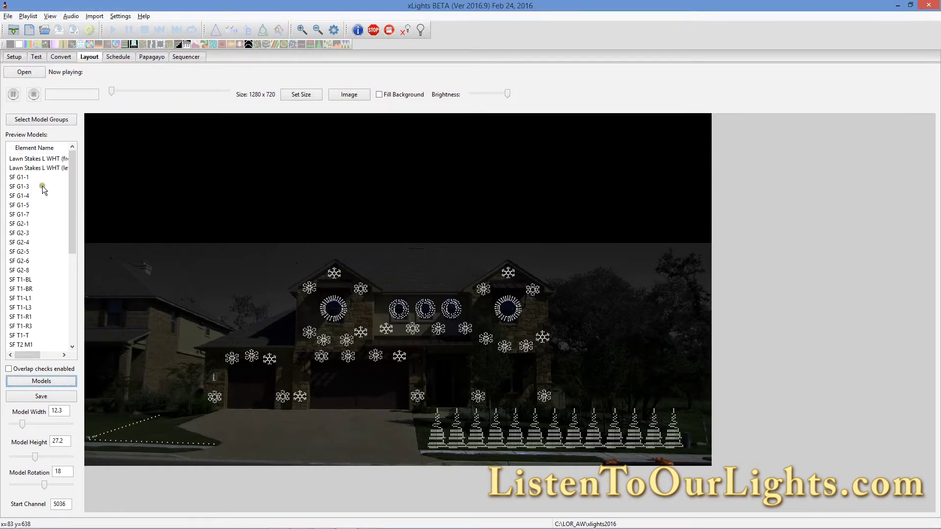
Copy the front lawn stakes model and name the copy Lawn Stakes L WHT (back).
click(47, 382)
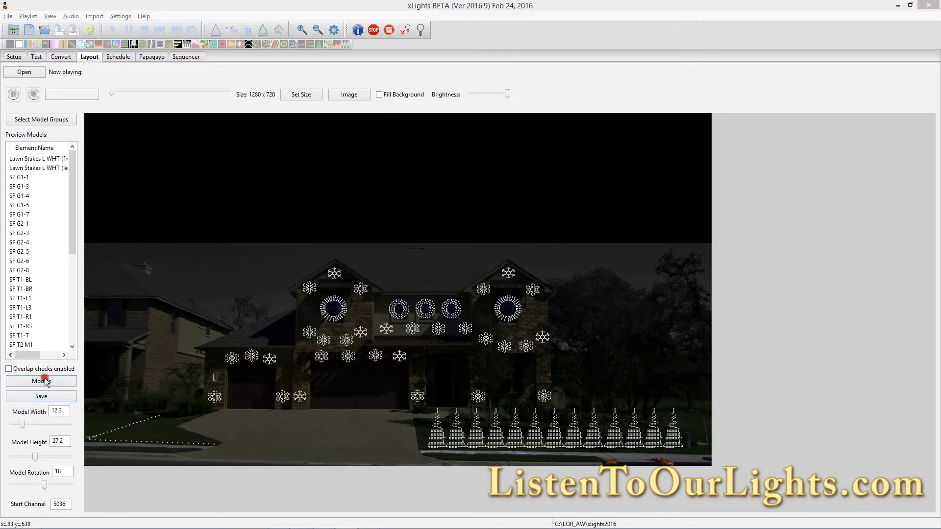
click(83, 66)
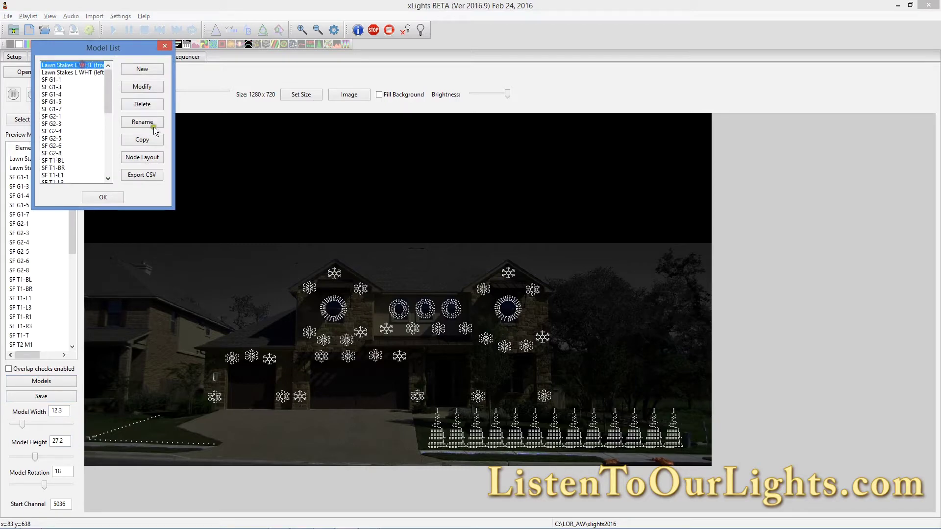
click(142, 139)
click(212, 32)
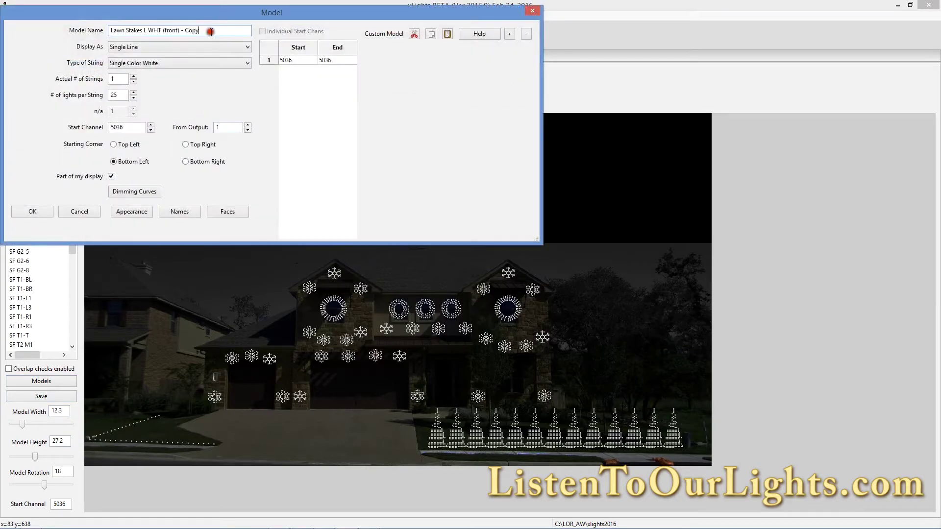
key(BackSpace)
key(BackSpace)
key(BackSpace)
key(BackSpace)
key(BackSpace)
key(BackSpace)
key(BackSpace)
key(BackSpace)
Set the back lawn stakes model to 15 lights per string and accept the new model.
drag(124, 96, 98, 100)
text(1)
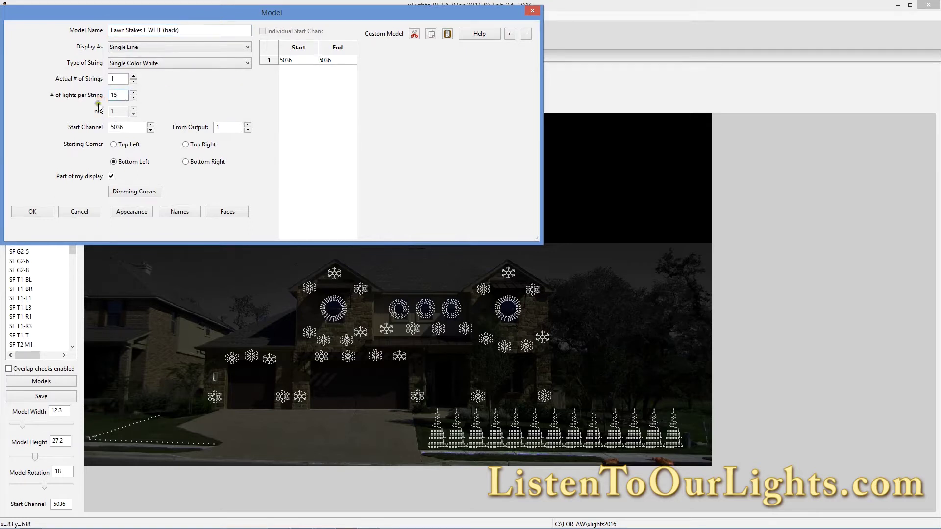
click(32, 211)
click(84, 200)
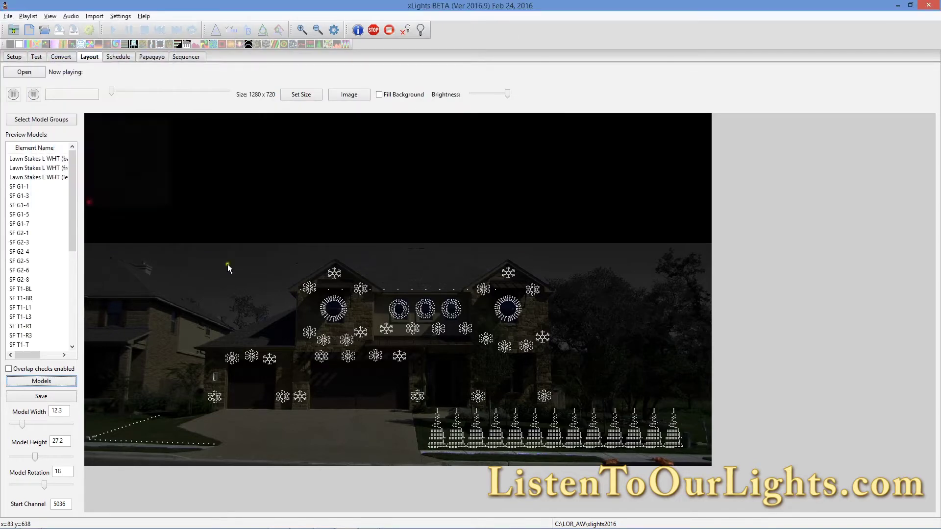
Move the back stakes line off the house into open space and resize it to about 7.4 by 30.7.
drag(429, 236, 327, 214)
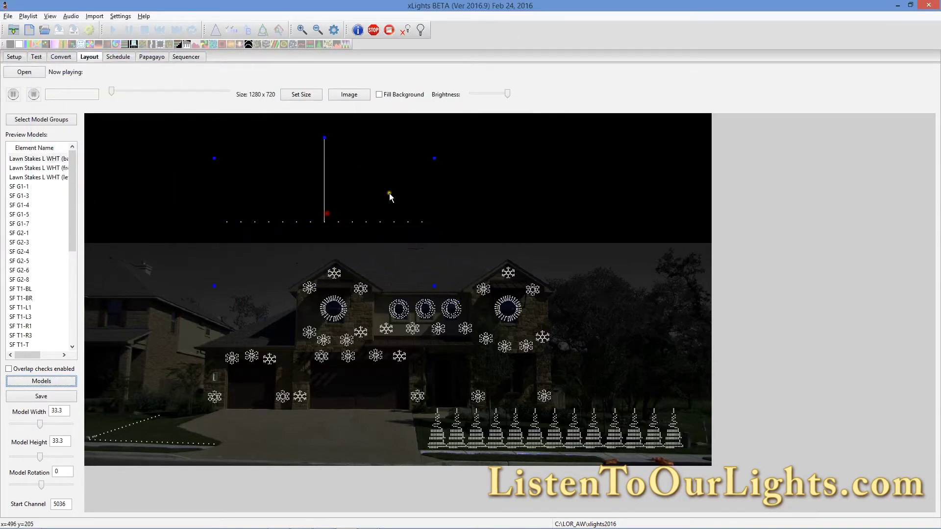
drag(435, 157, 352, 167)
drag(329, 222, 139, 263)
click(213, 197)
click(182, 259)
drag(214, 199, 210, 200)
click(195, 269)
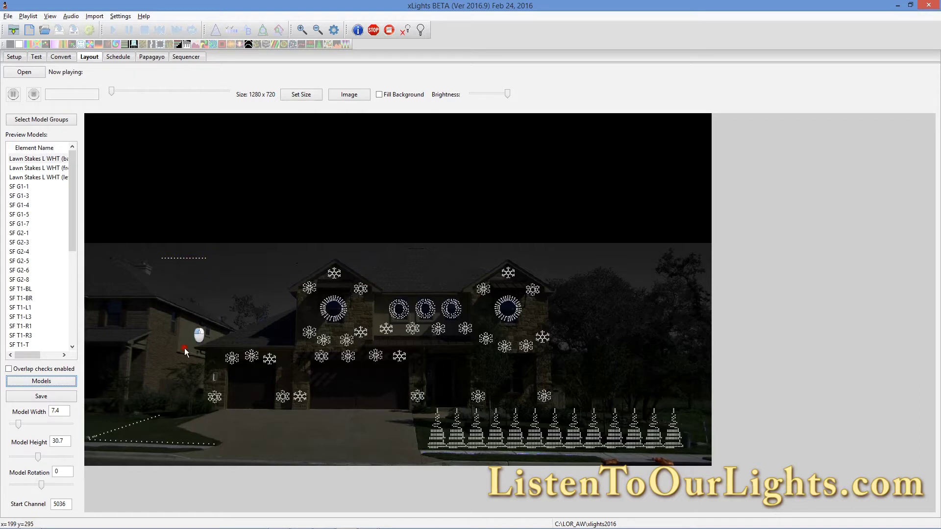
Place the back stakes line along the back edge of the left lawn, beginning where the left stakes line ends.
click(186, 259)
drag(187, 258, 187, 437)
click(155, 344)
click(34, 159)
Copy the back lawn stakes model as Lawn Stakes L WHT (right top), keeping its other settings.
click(52, 384)
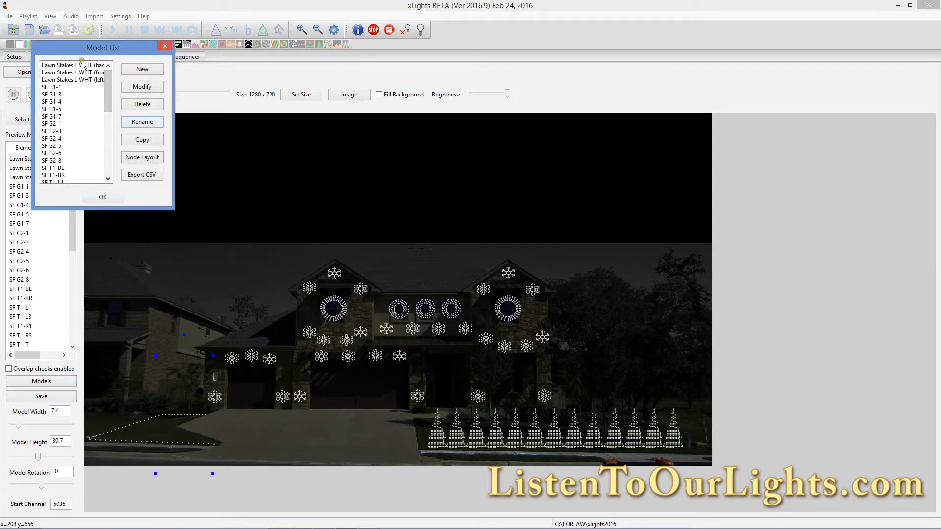
click(82, 65)
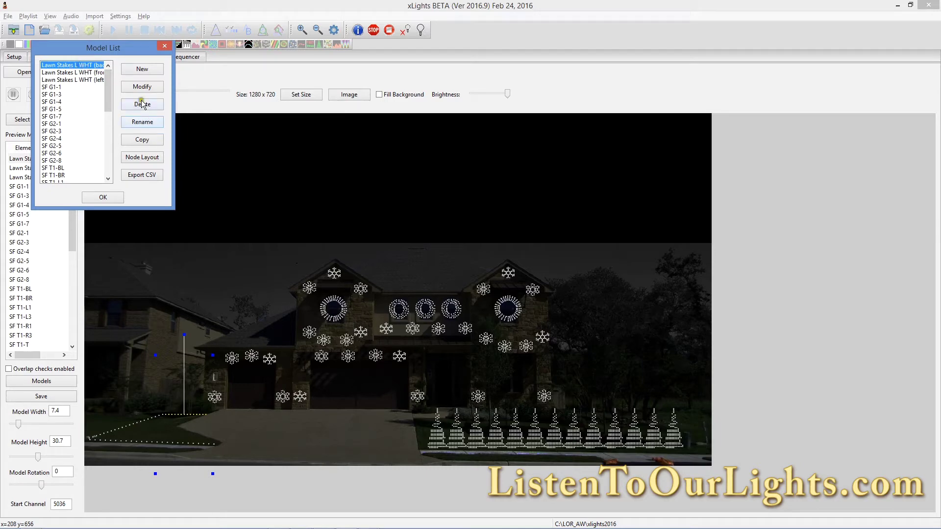
click(142, 139)
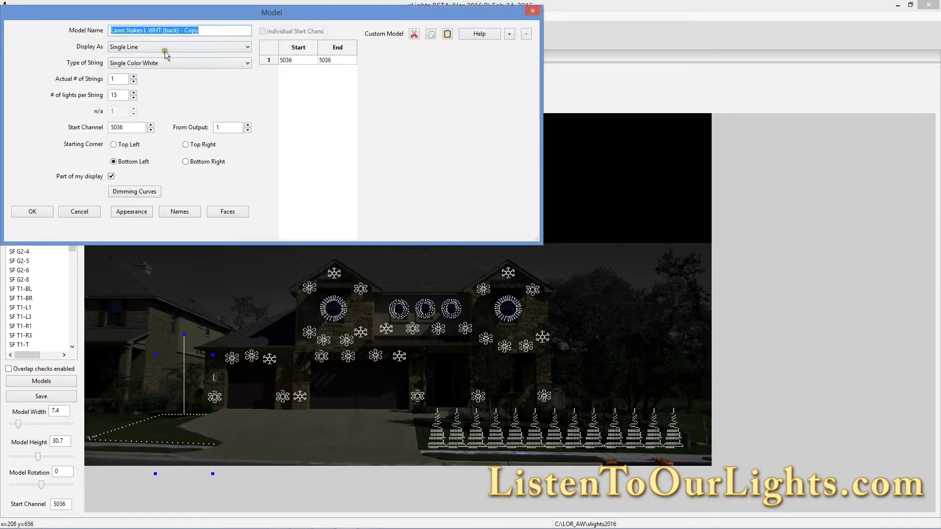
click(202, 31)
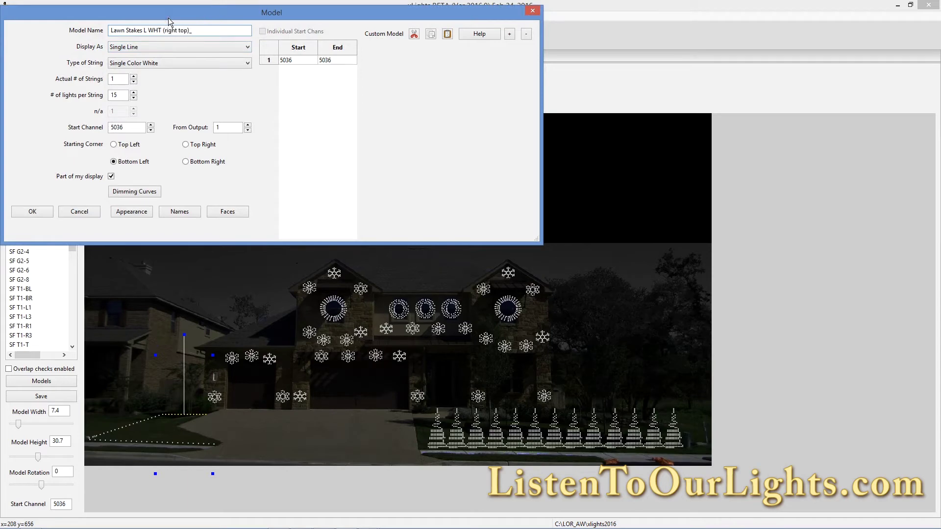
click(39, 213)
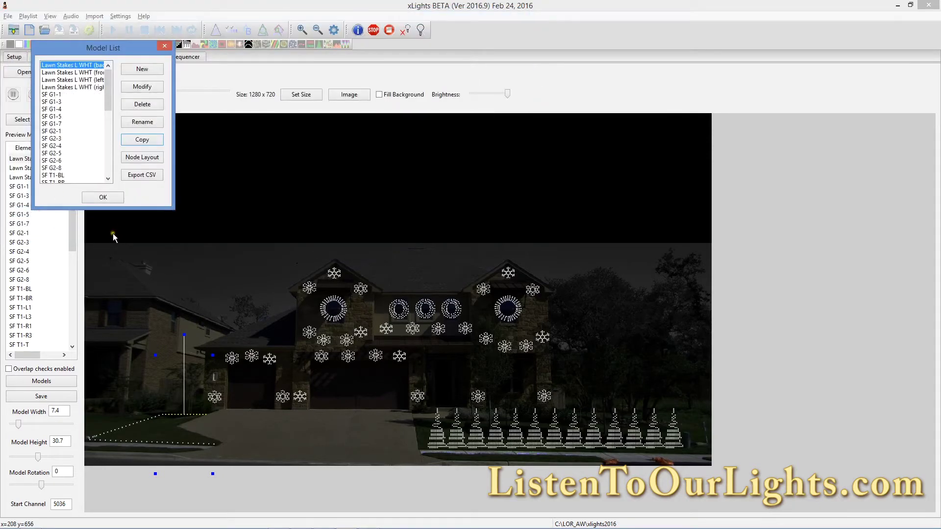
click(111, 198)
Move the right top stakes line into the empty area above the house and enable overlap checks.
drag(396, 293, 352, 188)
click(9, 369)
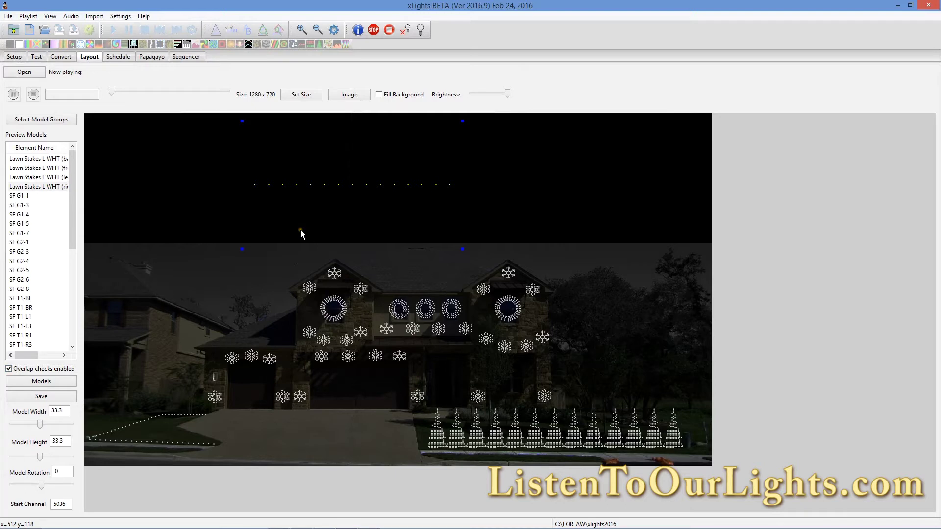
click(341, 187)
Shrink the right top stakes line to about 5.6 by 32.7 and rotate it to about 36.
drag(243, 249, 330, 248)
drag(351, 183, 247, 224)
drag(275, 139, 227, 154)
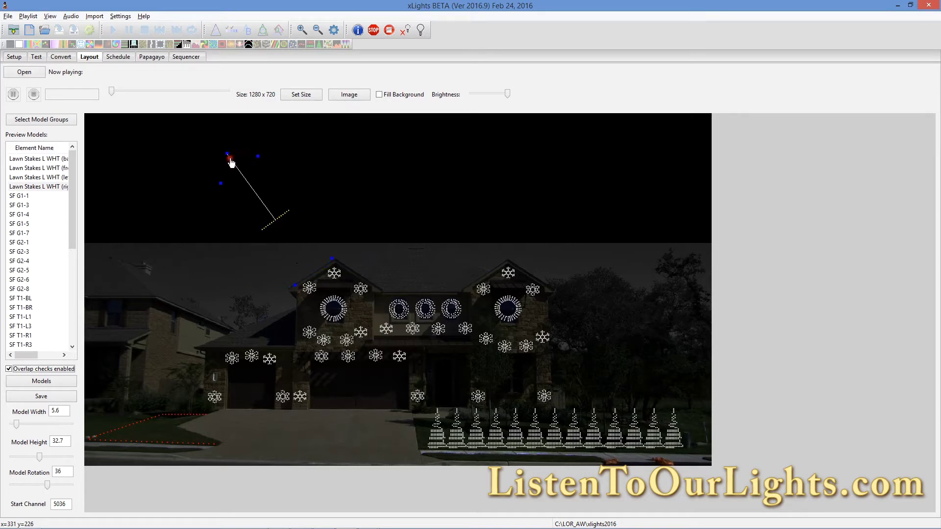
Place the right top stakes line on the left lawn's upper driveway edge, adjusted to about 4.5 by 32.9 with rotation about 22.
drag(282, 234, 157, 446)
drag(141, 352, 142, 353)
click(182, 421)
drag(141, 352, 162, 352)
drag(184, 417, 186, 367)
mouse_move(188, 365)
mouse_down()
mouse_move(185, 355)
mouse_move(190, 367)
mouse_up()
drag(187, 301, 185, 304)
drag(189, 366, 184, 427)
Set the Lawn Stakes L WHT (right top) model to 10 lights per string.
click(52, 385)
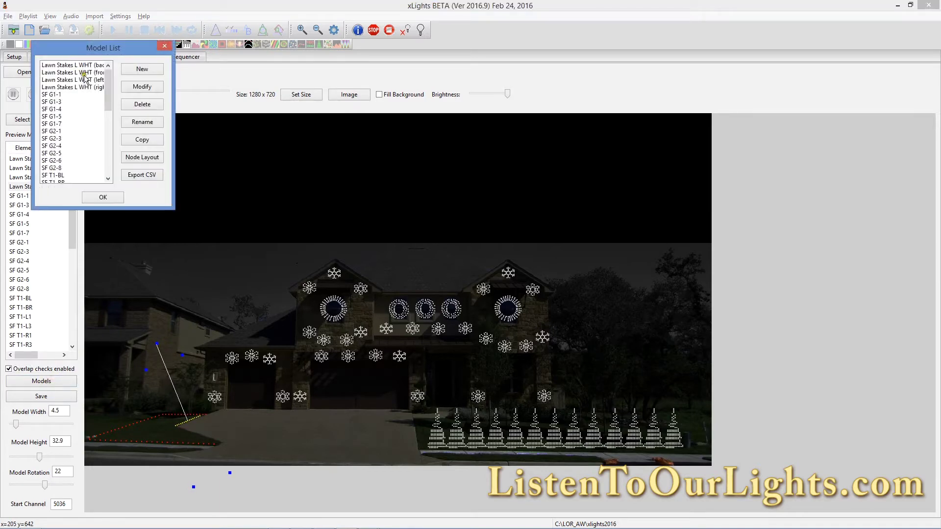
click(87, 87)
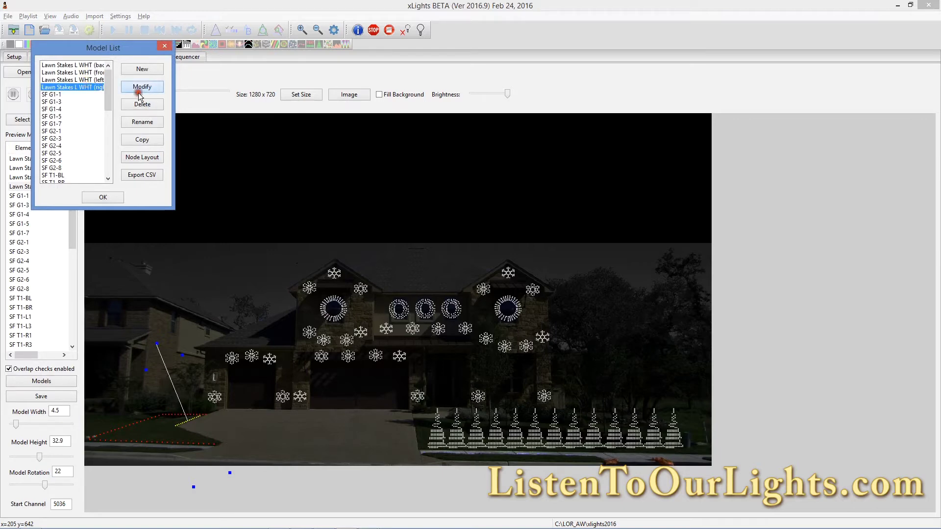
click(141, 86)
double_click(118, 95)
text(15)
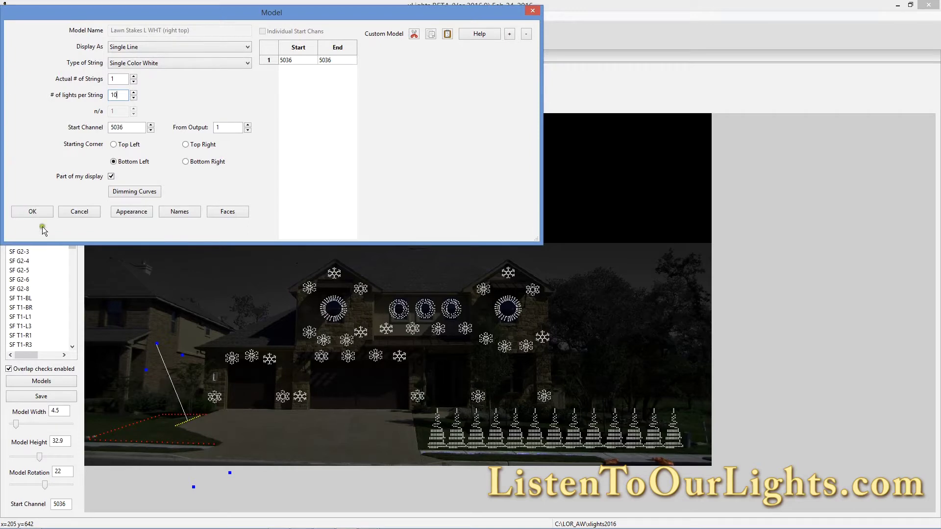
click(33, 211)
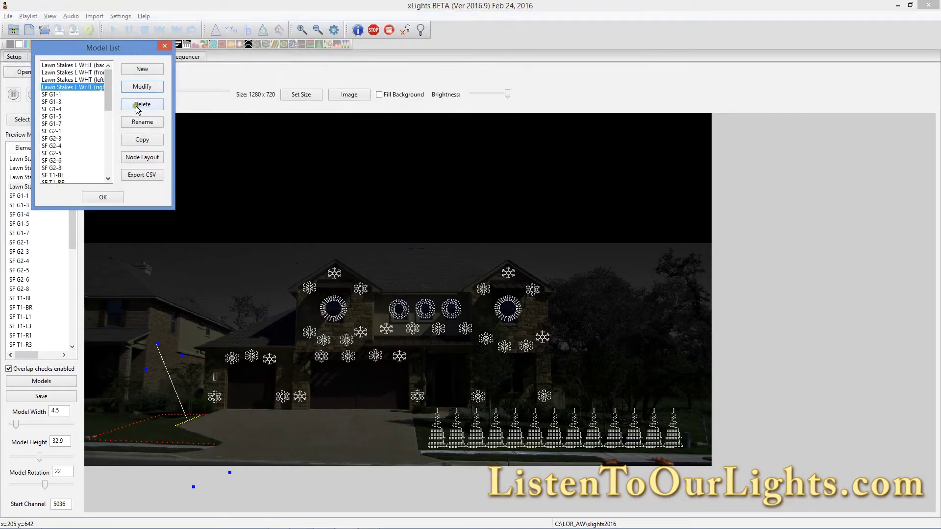
Copy the right top lawn stakes model under a new name and edit the copy's number of lights per string.
click(143, 140)
click(216, 29)
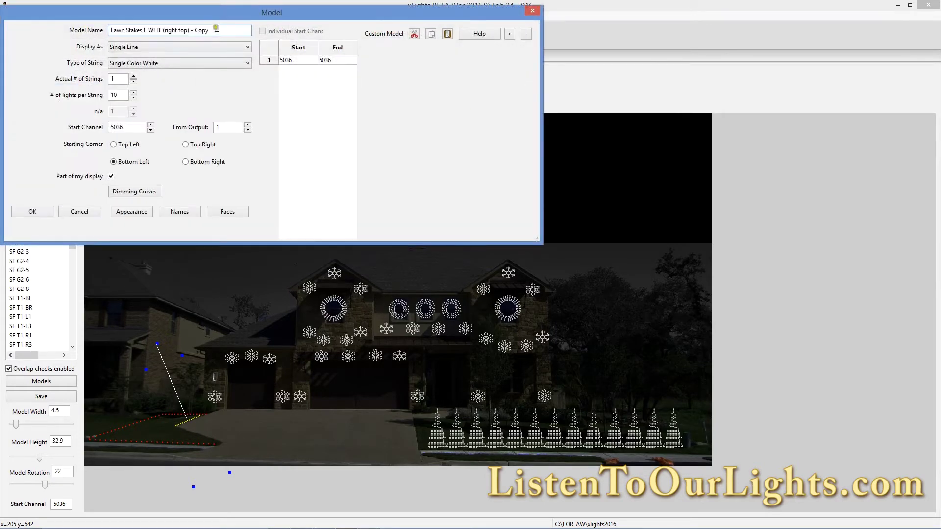
key(BackSpace)
key(BackSpace)
key(BackSpace)
click(115, 94)
click(34, 213)
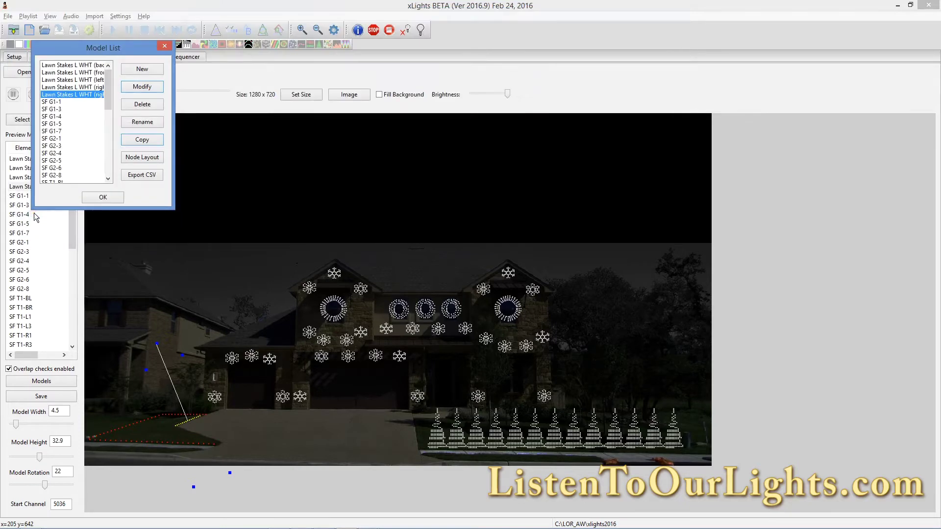
click(91, 201)
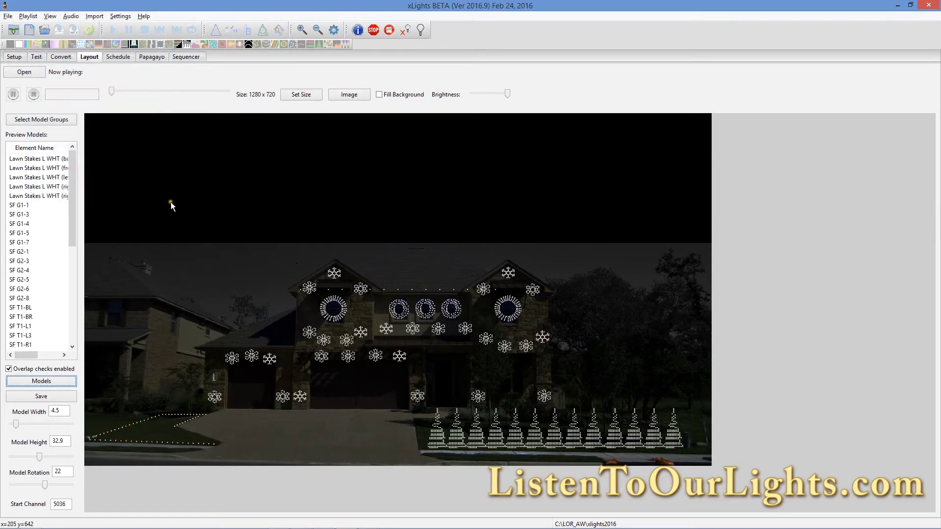
Move the newly copied stakes line above the house and resize it to about 8.0 by 28.0.
drag(408, 289, 285, 190)
drag(414, 264, 334, 252)
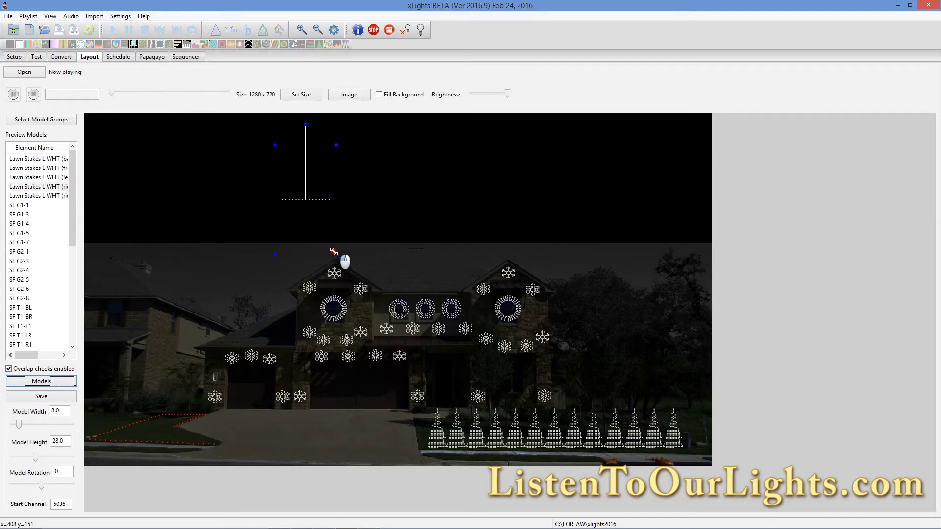
click(305, 124)
click(301, 201)
click(305, 124)
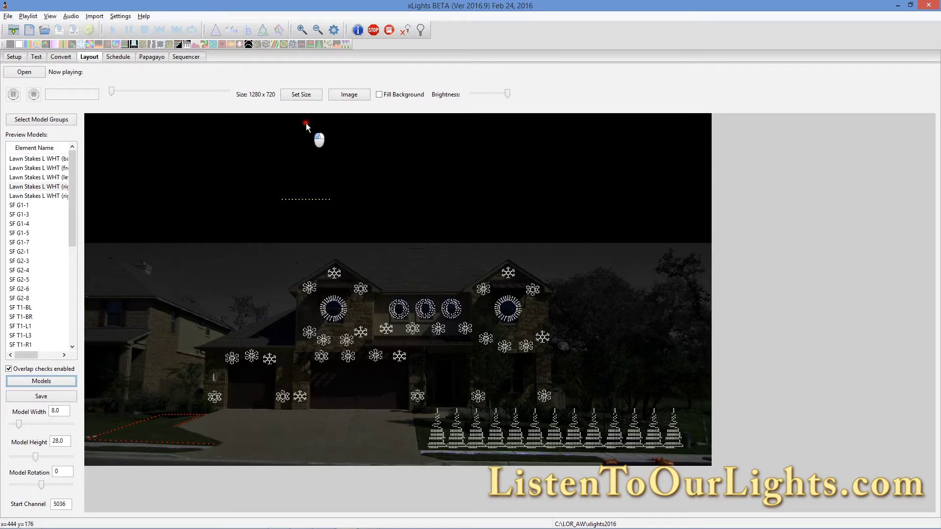
click(306, 200)
Rotate the new stakes line to about -19 and place it along the left lawn's lower driveway edge, closing the outline.
drag(306, 127, 330, 155)
drag(308, 197, 168, 460)
drag(231, 363, 225, 370)
drag(201, 441, 201, 438)
click(250, 437)
Switch to the Channels2016.xlsx channel list in Excel and mark Lawn Stakes L WHT as done with an x.
key(alt+Tab)
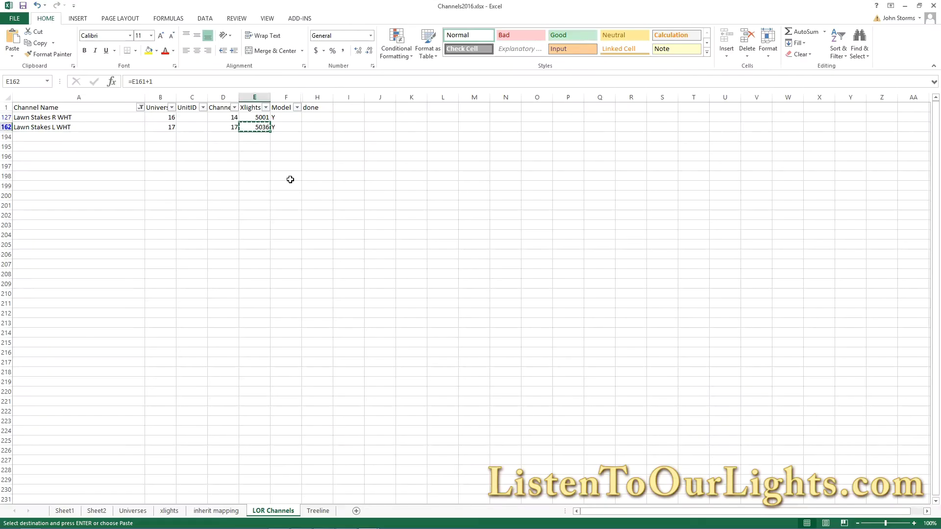
click(302, 125)
text(x)
click(231, 156)
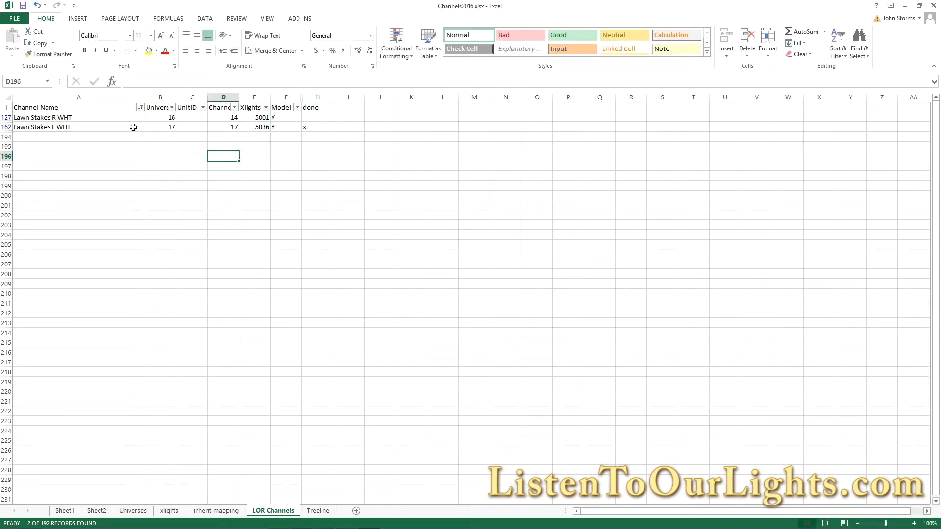
Filter the channel names by "deer" and select the xLights channel of Deer 1 WHT.
click(140, 107)
click(70, 192)
text(deer)
key(Return)
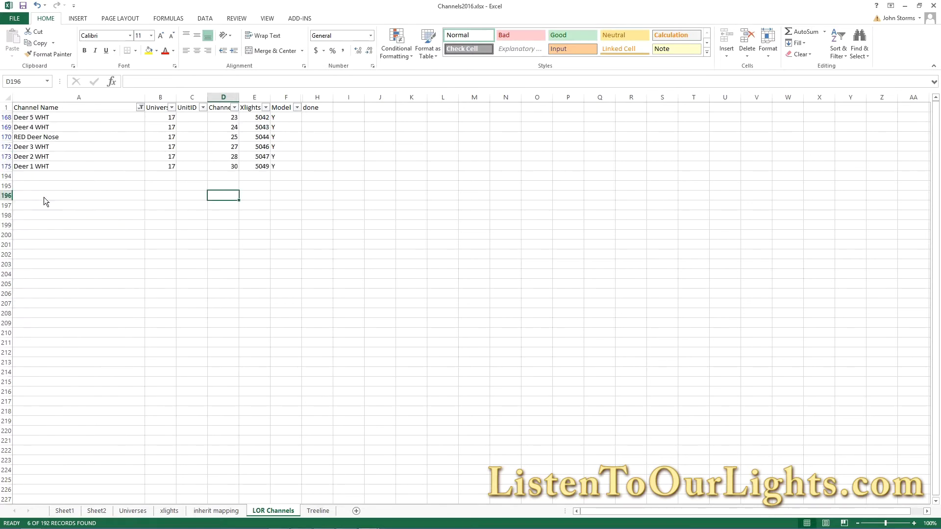
click(92, 166)
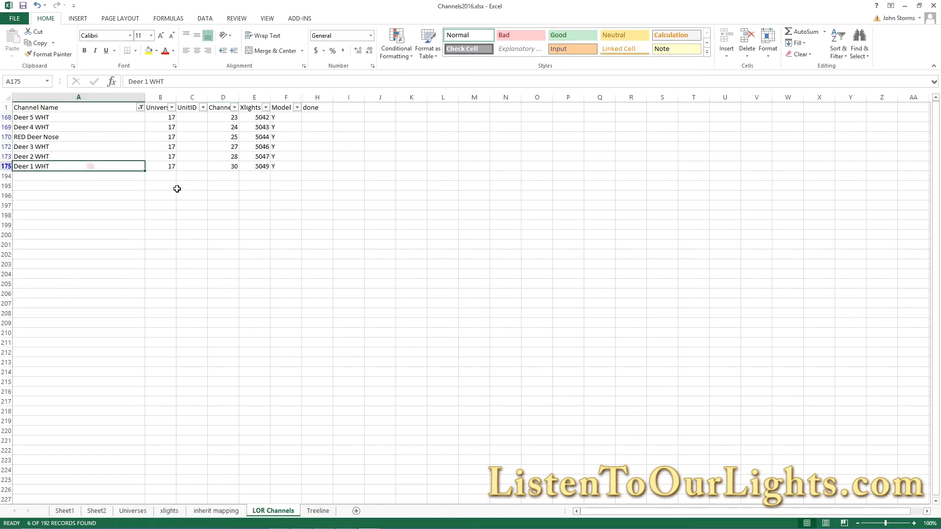
click(246, 168)
Switch to the models.xlsx workbook and copy the deer grid A1:AC54 from the Deer Right sheet.
key(alt+Tab)
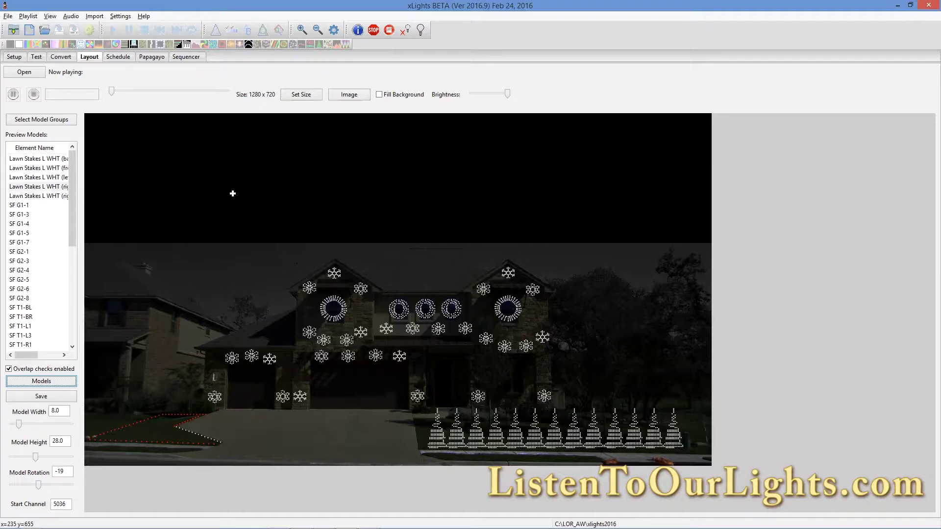
key(alt+Tab)
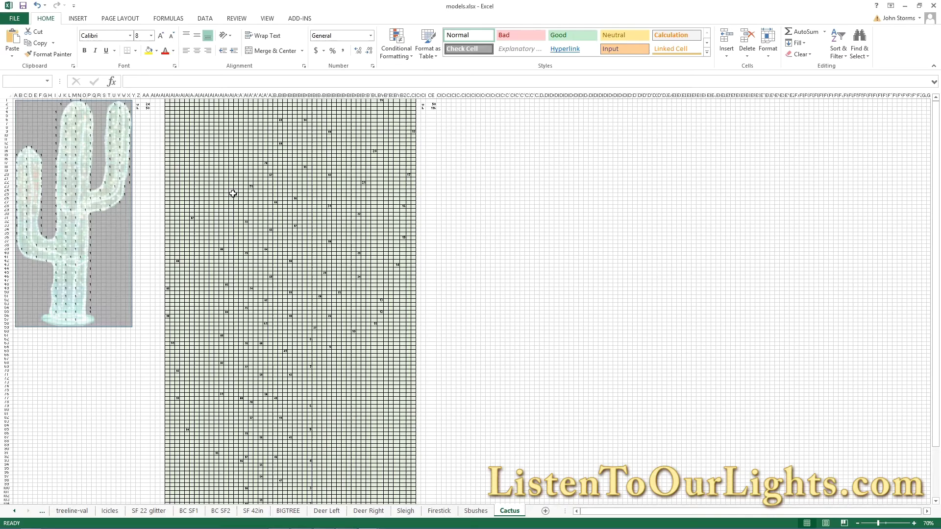
click(363, 510)
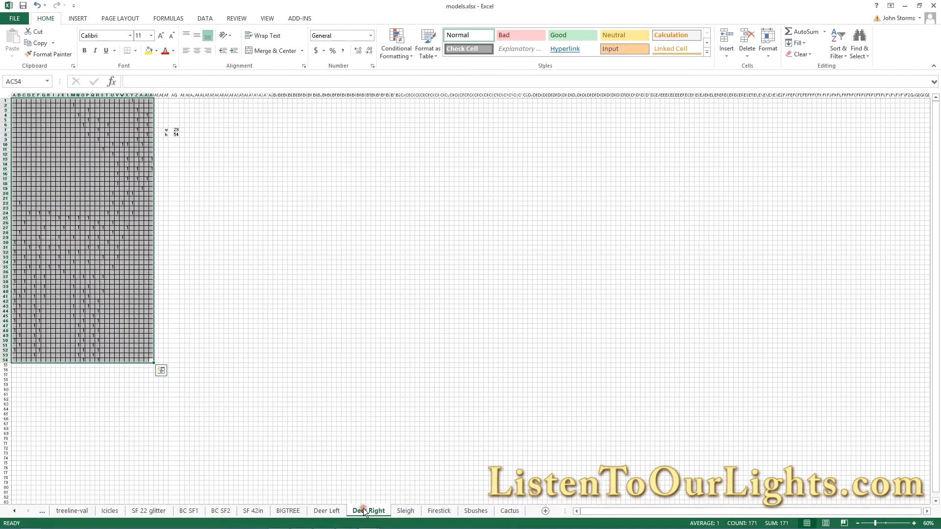
click(241, 272)
drag(12, 101, 155, 363)
key(ctrl+c)
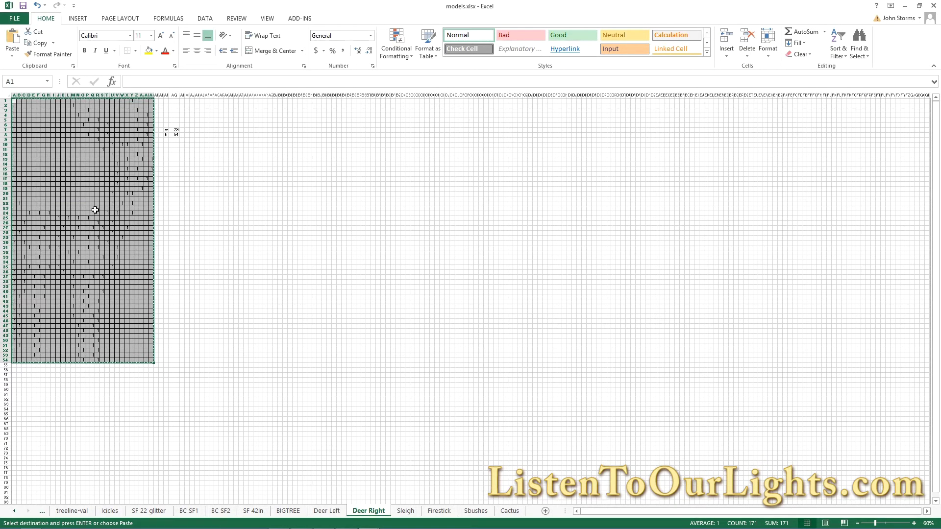
Switch to xLights and start a new model from the model list.
key(alt+Tab)
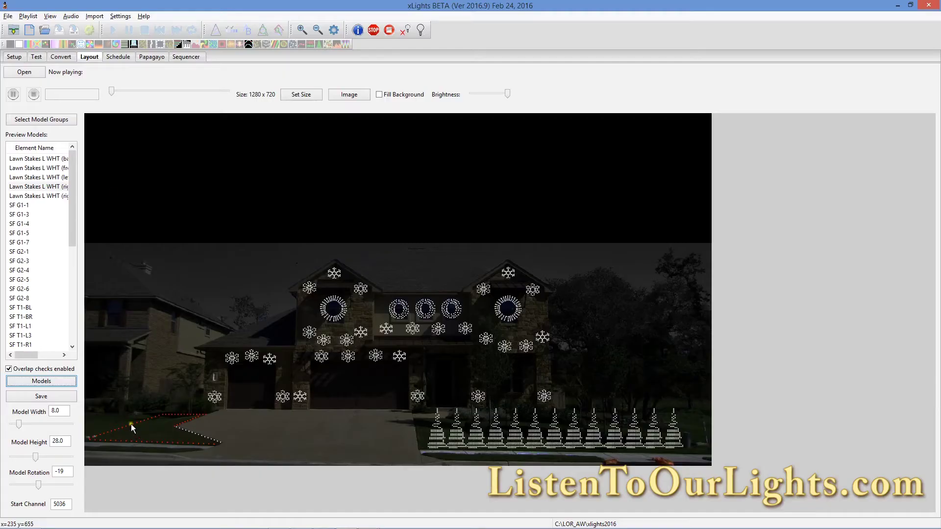
click(40, 381)
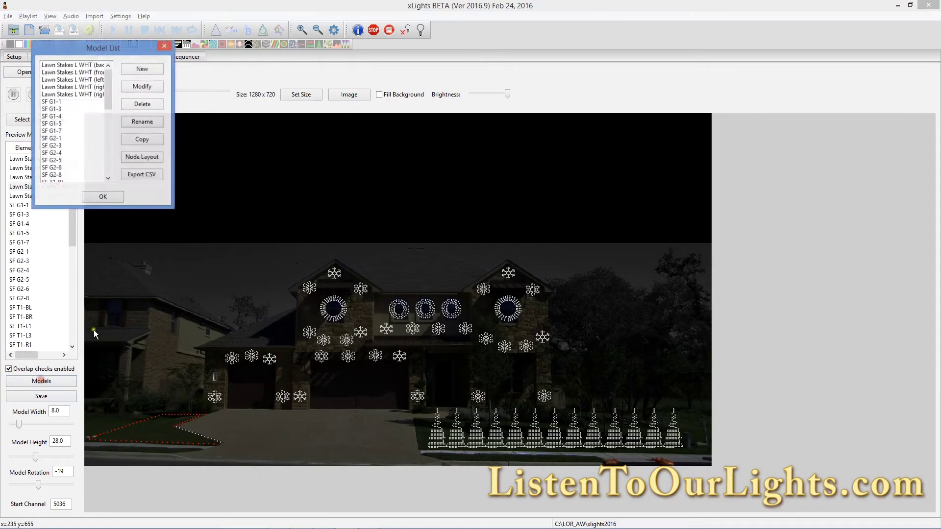
click(142, 68)
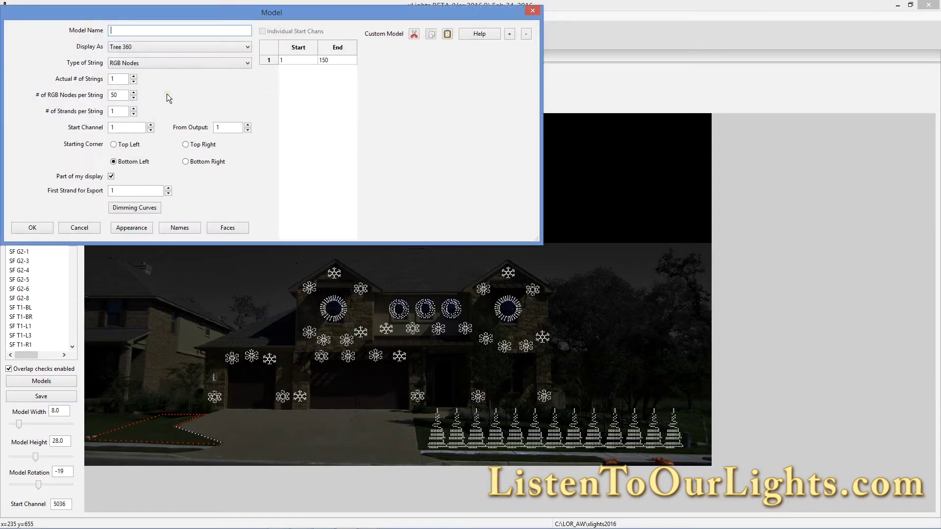
Recopy the deer grid from the Deer Right sheet of models.xlsx and name the new xLights model DEER 1 WHT.
key(alt+Tab)
key(alt+Tab)
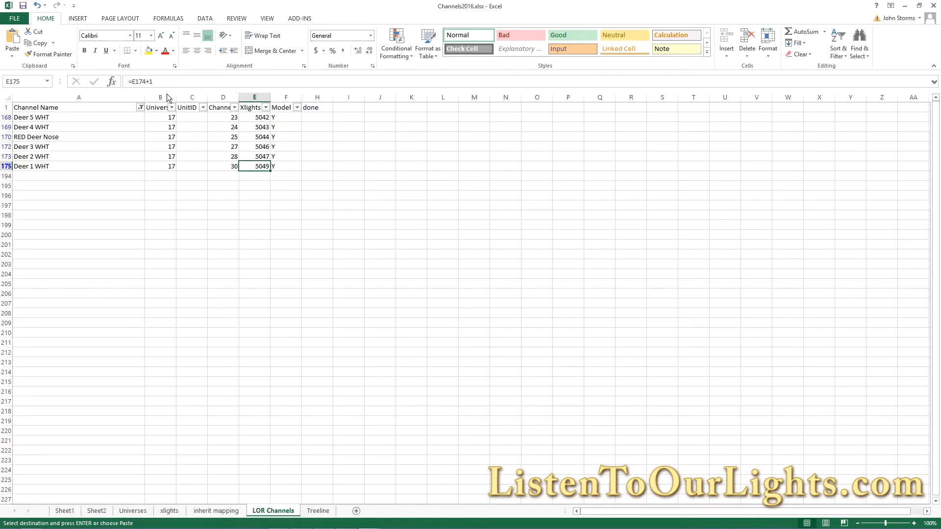
key(alt+Tab)
key(ctrl+a)
key(ctrl+c)
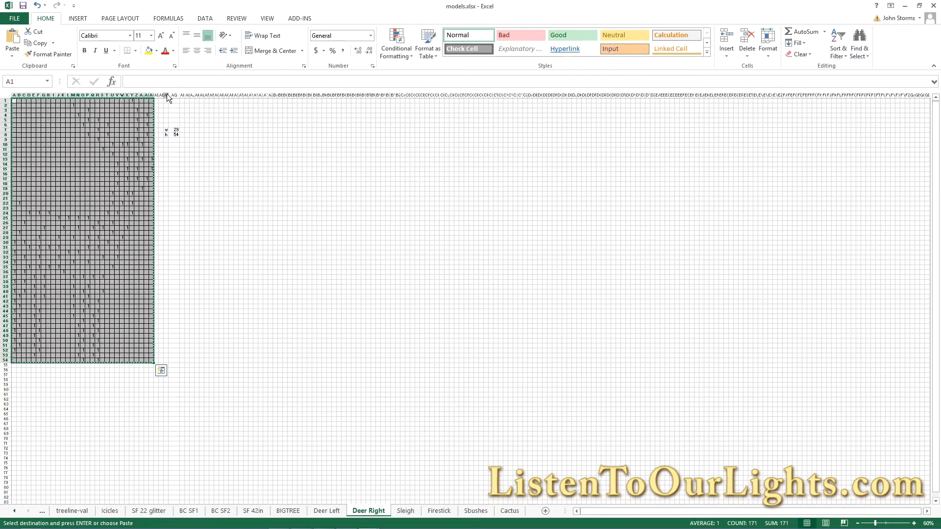
key(alt+Tab)
key(alt+Tab)
key(alt+Tab)
key(alt+Tab)
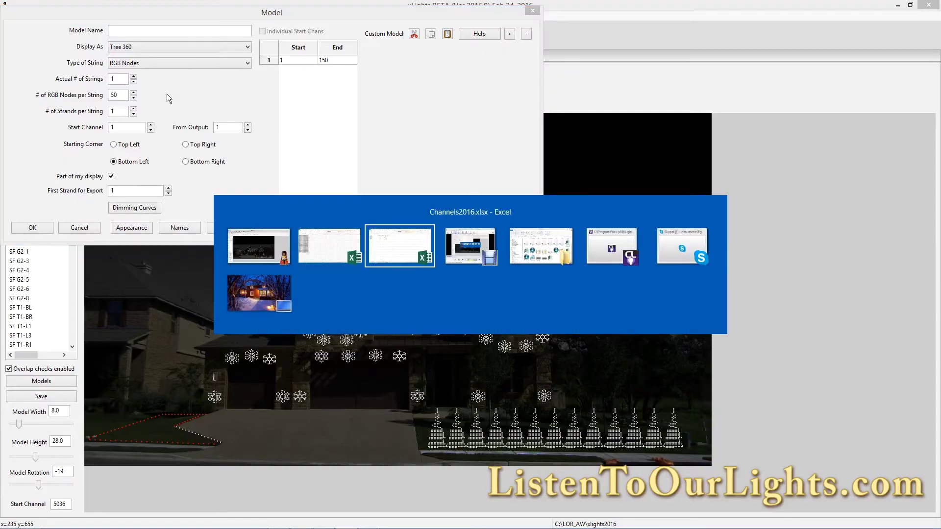
key(alt+Tab)
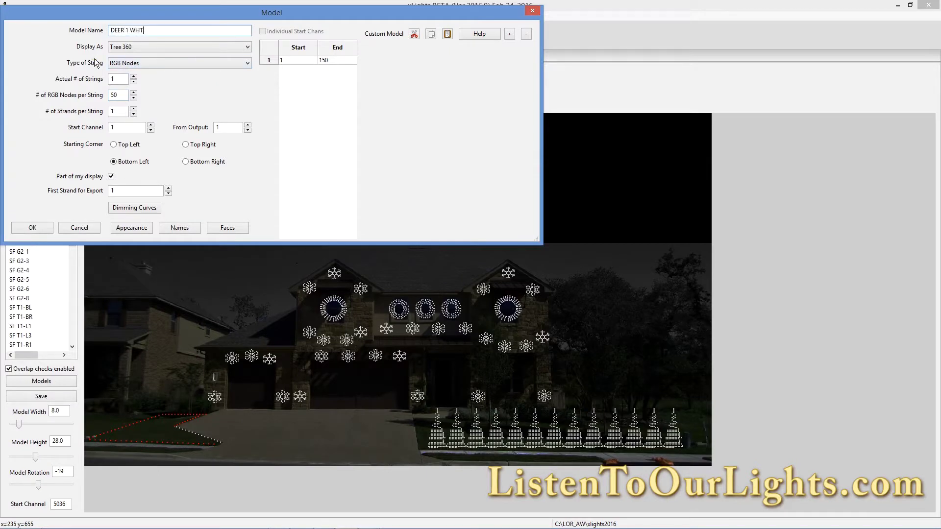
Display the DEER 1 WHT model as Custom with the string type Single Color White.
click(161, 47)
click(141, 158)
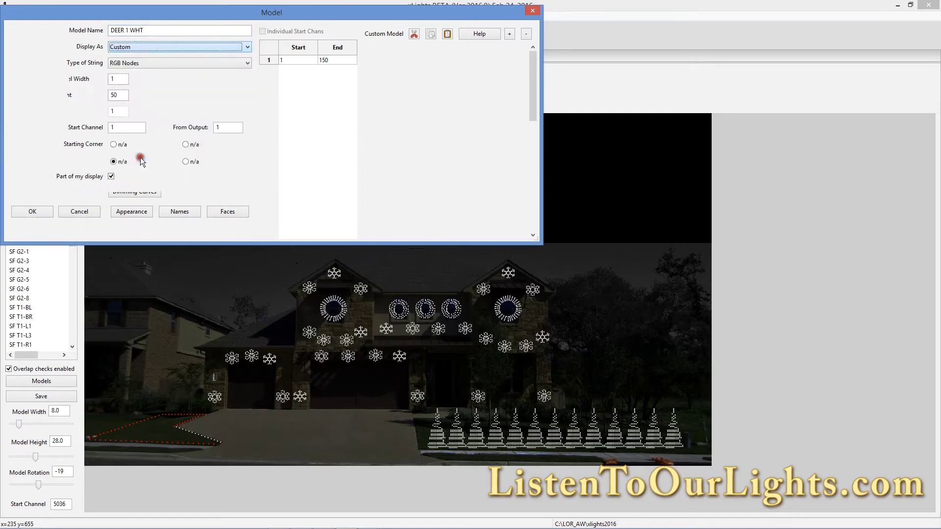
click(160, 62)
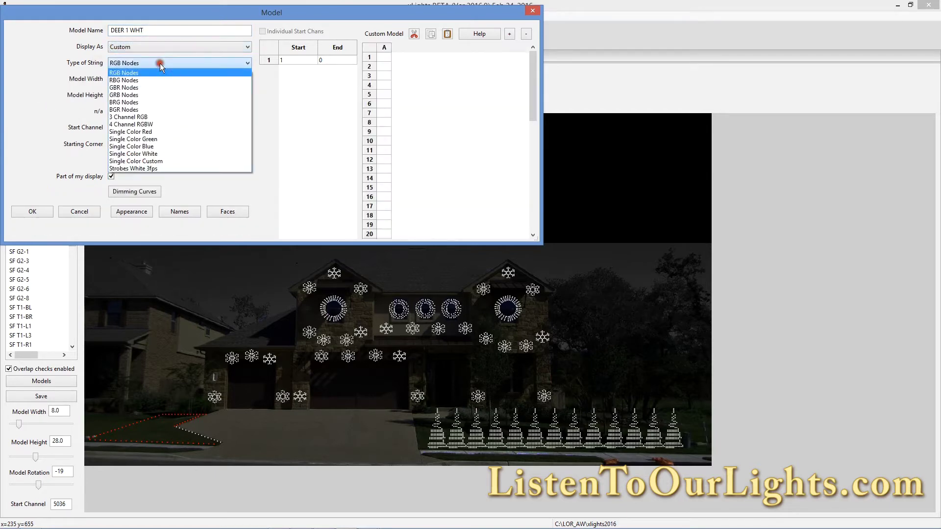
click(152, 155)
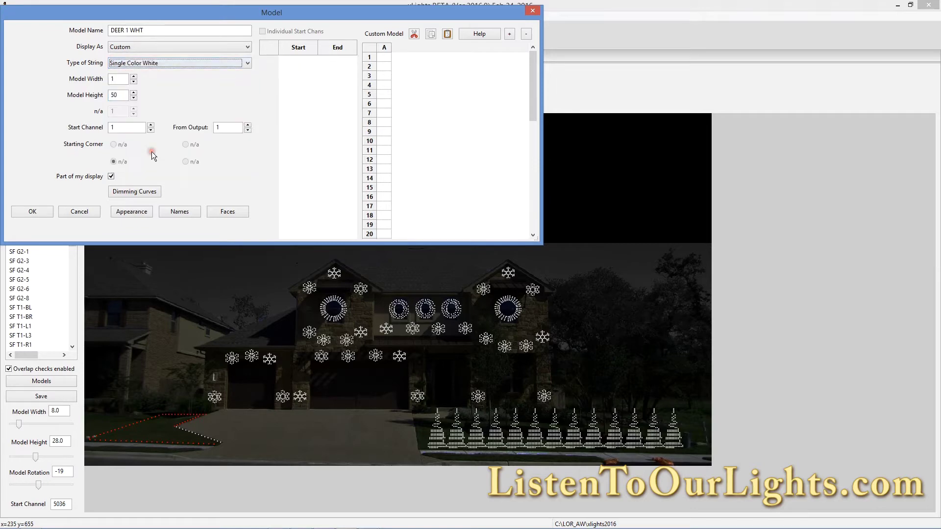
Look up the deer grid's dimensions in models.xlsx and set the model width to 29 and the height to 54.
key(alt+Tab)
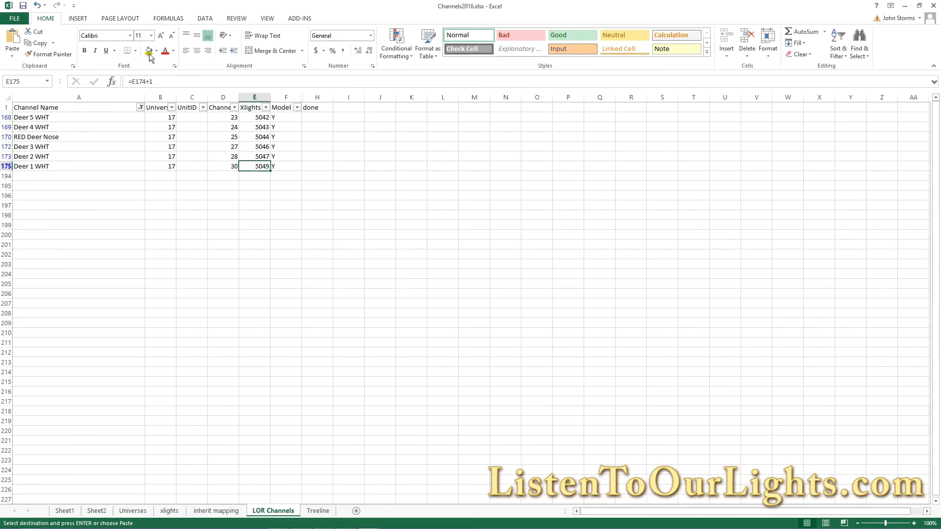
key(alt+Tab)
key(Tab)
key(Tab)
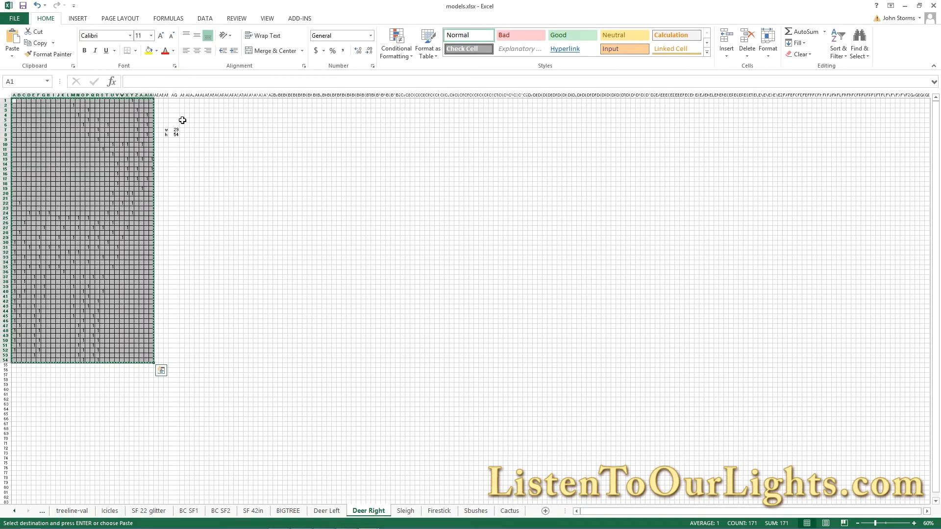
key(alt+Tab)
key(Tab)
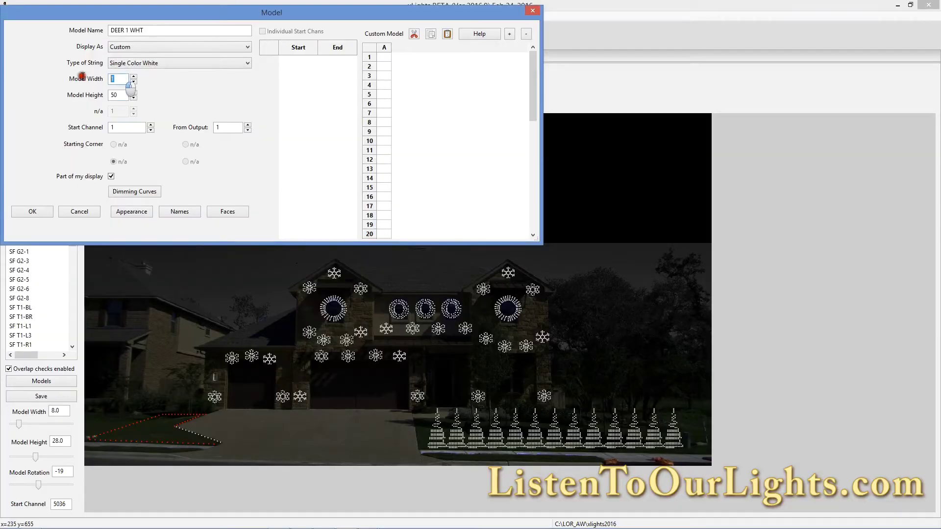
text(29)
key(Tab)
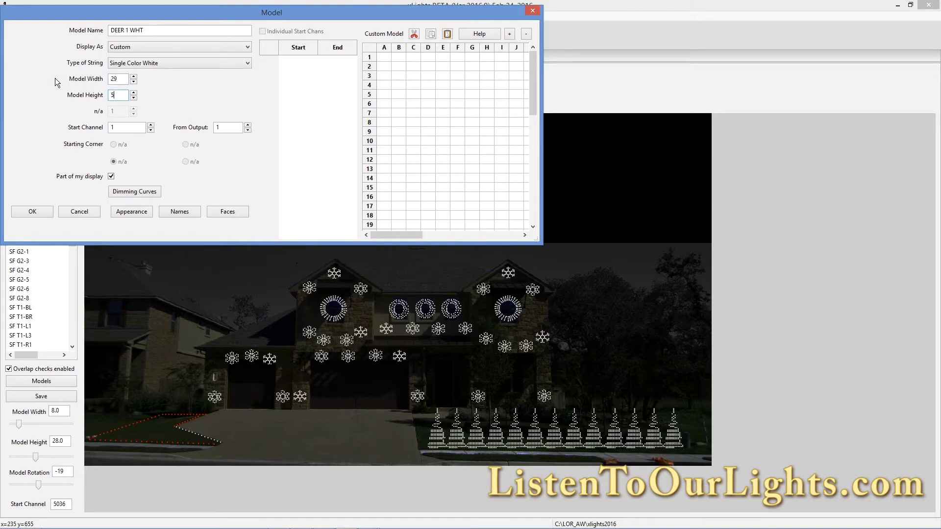
Check Deer 1 WHT's xLights channel in Channels2016.xlsx and set the model's start channel to 5049.
double_click(122, 129)
key(BackSpace)
key(alt+Tab)
key(alt+Tab)
key(Tab)
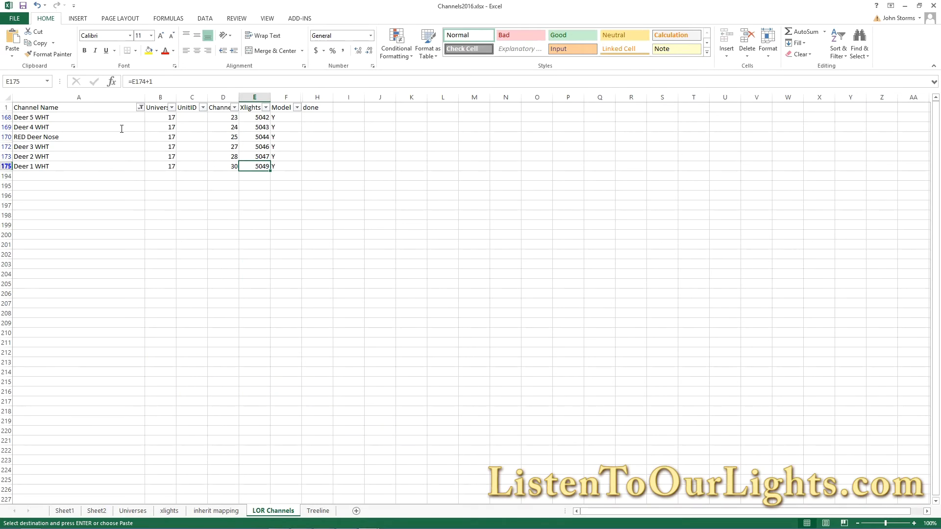
key(alt+Tab)
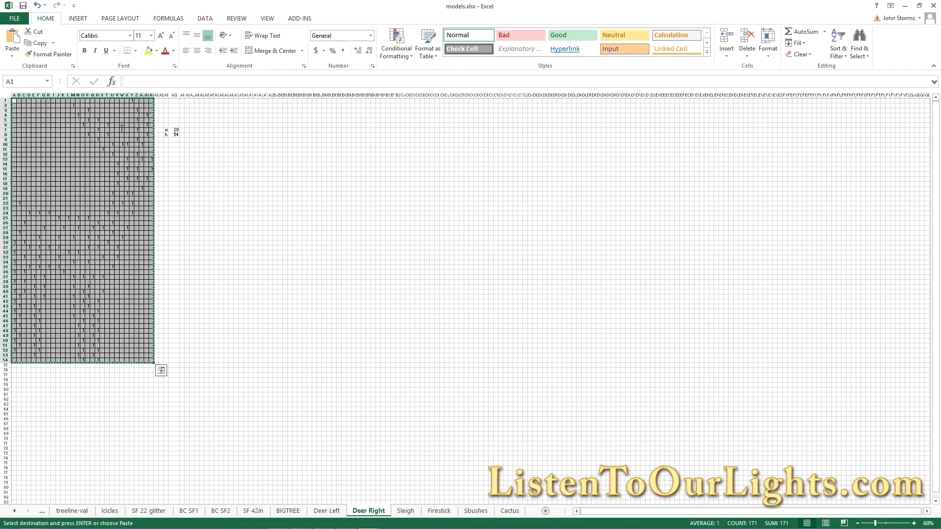
key(alt+Tab)
key(Tab)
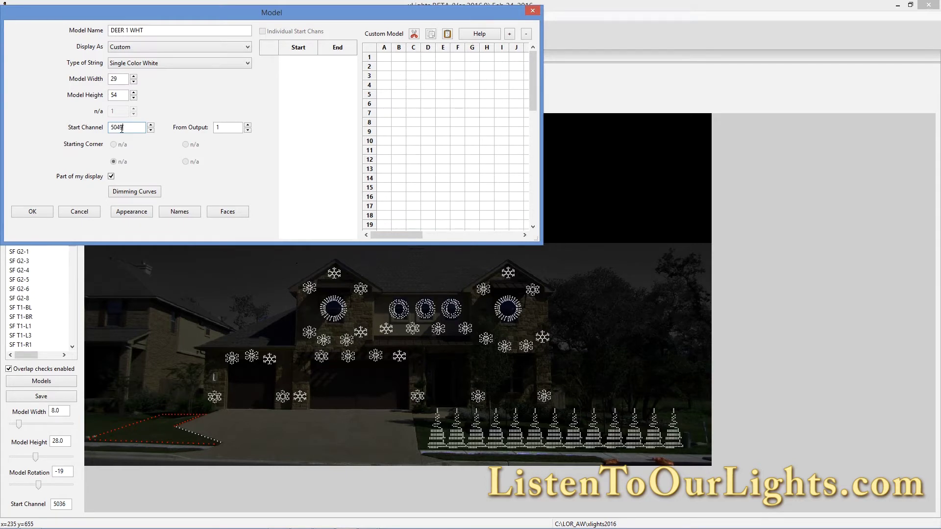
Paste the copied deer grid into the custom model and accept the DEER 1 WHT definition.
key(alt+Tab)
key(alt+Tab)
click(447, 33)
drag(381, 226, 409, 237)
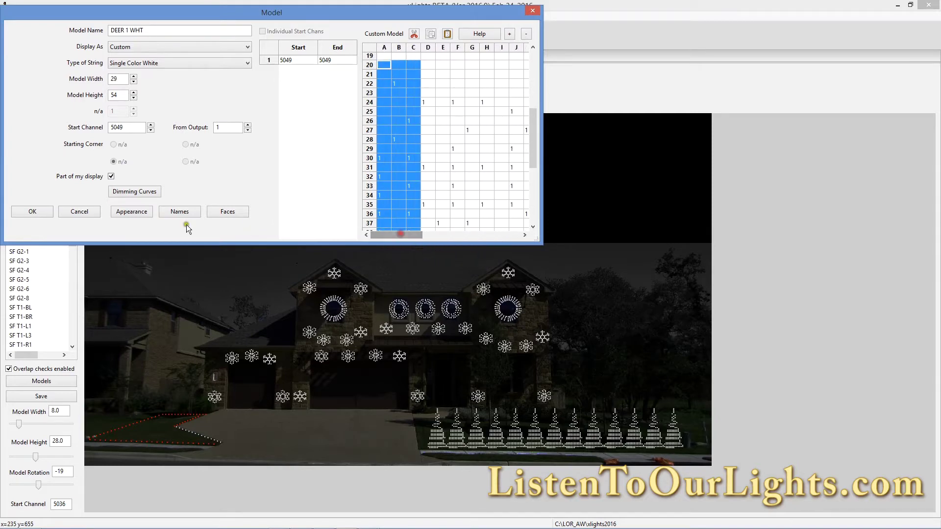
click(33, 212)
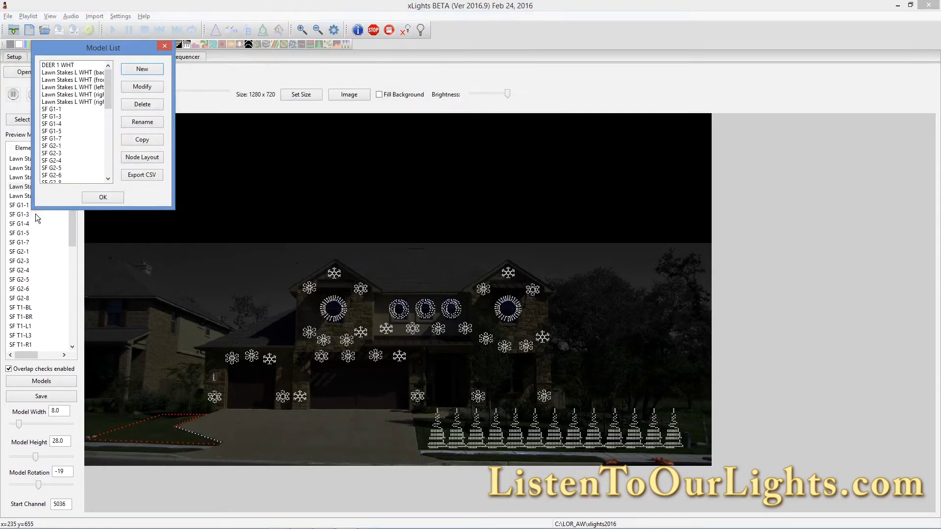
Close the model list, move the deer above the house and shrink it to about 1.8 wide and 3.7 high.
click(101, 197)
click(458, 255)
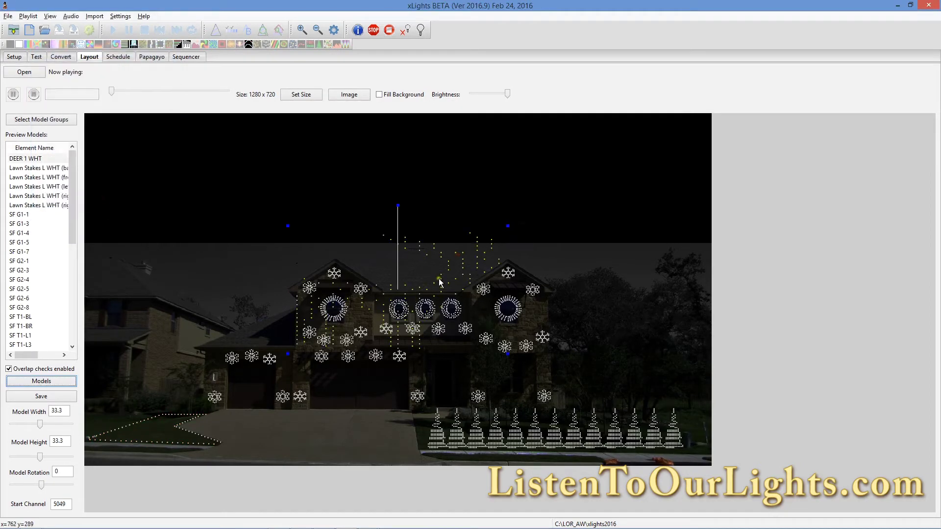
drag(439, 280, 288, 190)
drag(357, 135, 255, 189)
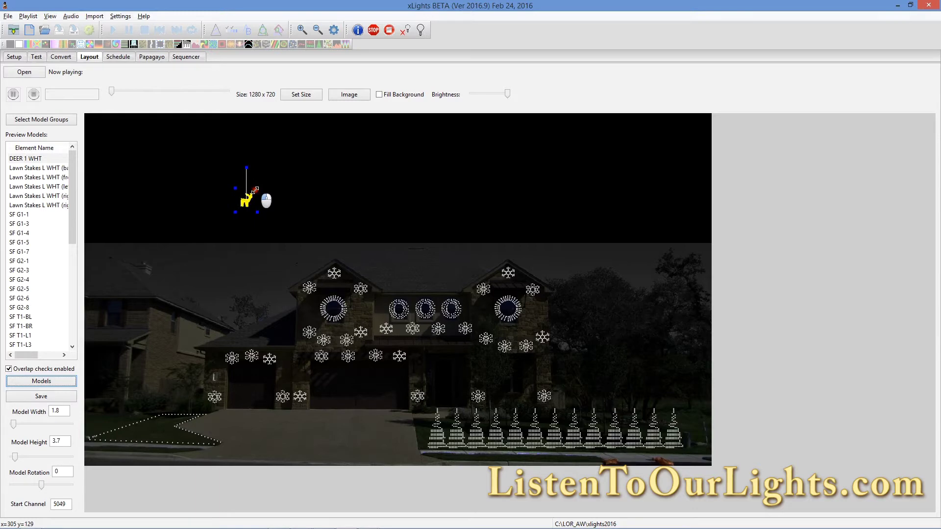
Place the deer on the left lawn by the driveway edge and save the layout.
drag(247, 198, 193, 284)
click(57, 439)
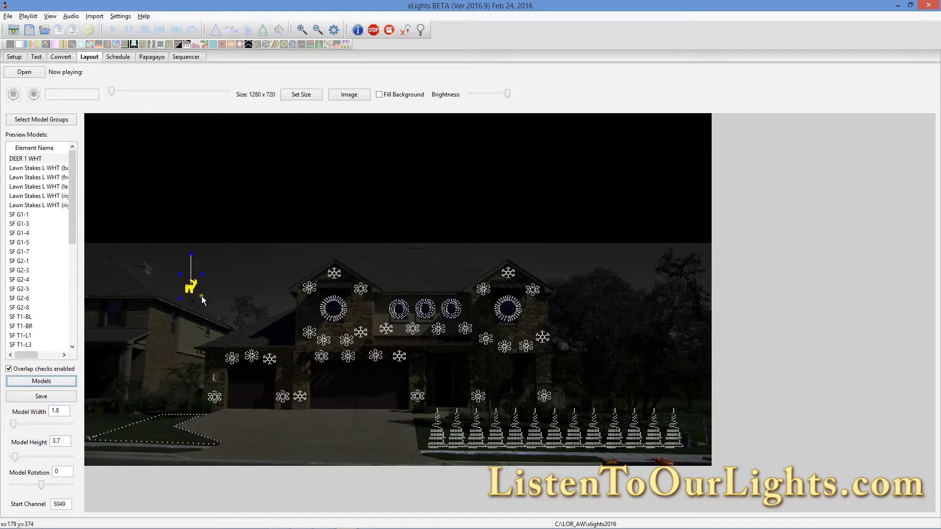
drag(191, 289, 207, 454)
click(207, 273)
click(42, 396)
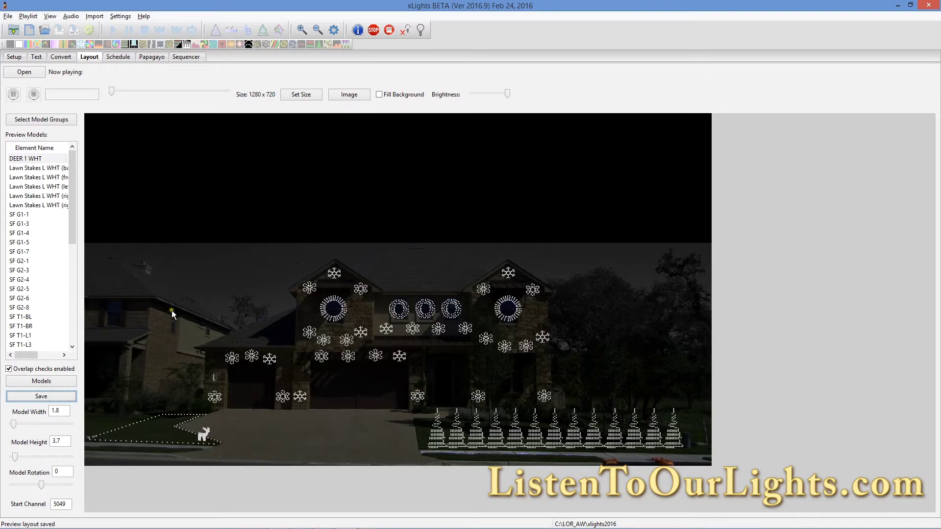
Switch to Channels2016.xlsx and mark Deer 1 WHT as done with an x.
key(alt+Tab)
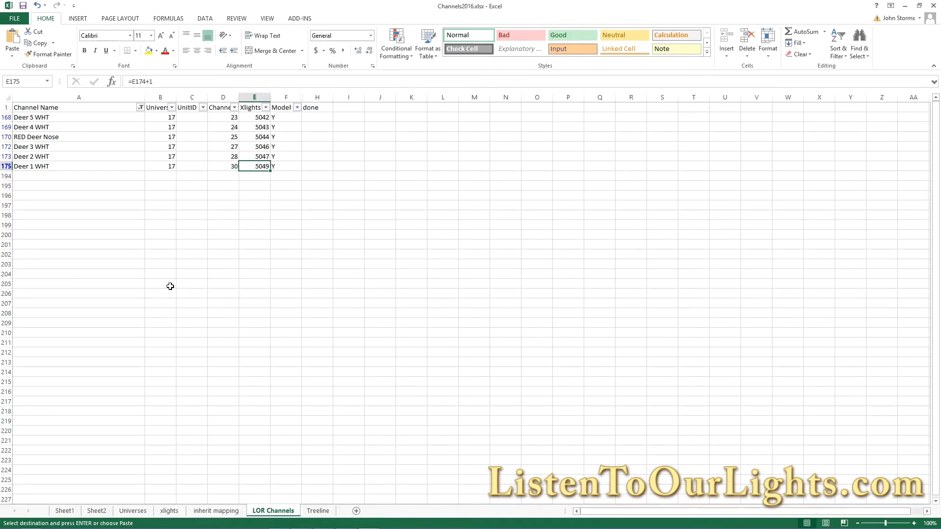
click(311, 167)
text(x)
Check the xLights channel of RED Deer Nose and copy its channel name.
click(71, 137)
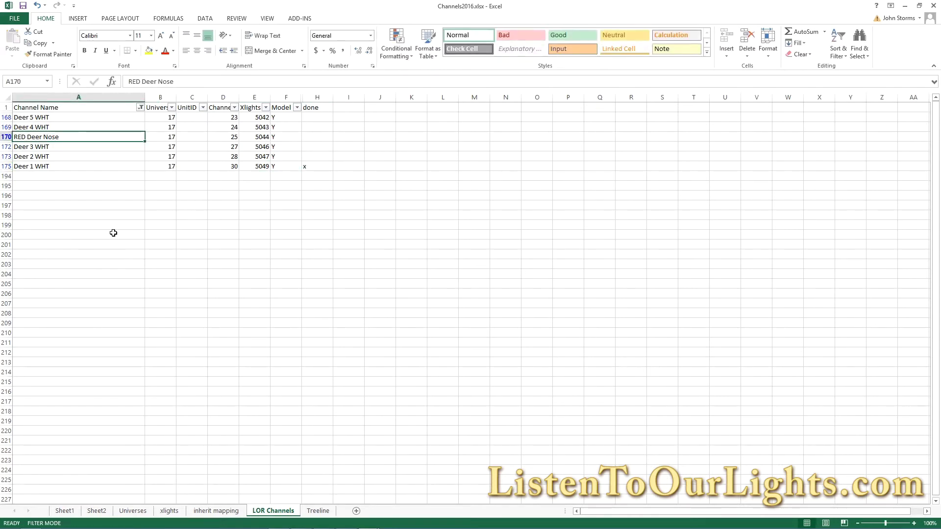
key(Right)
key(Right)
key(Right)
key(Right)
key(Right)
key(Left)
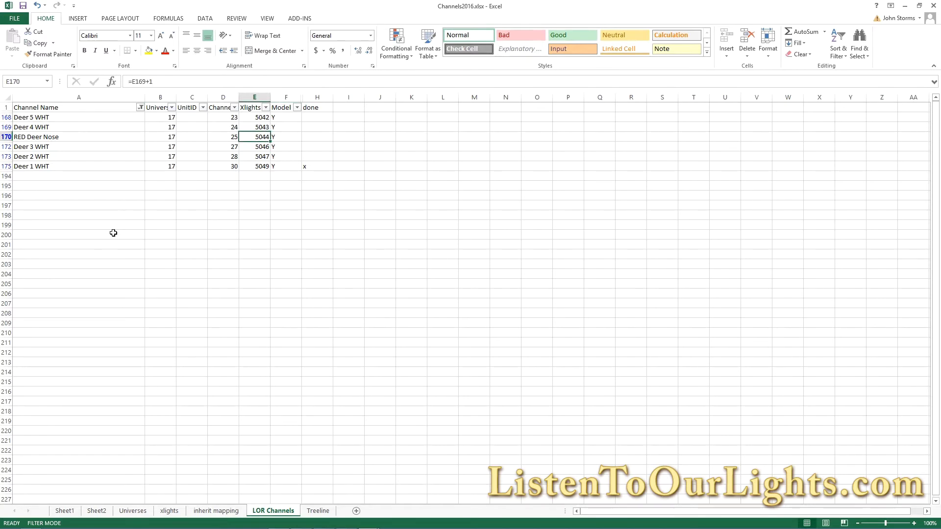
key(Left)
key(Left)
key(Left)
key(Left)
key(ctrl+c)
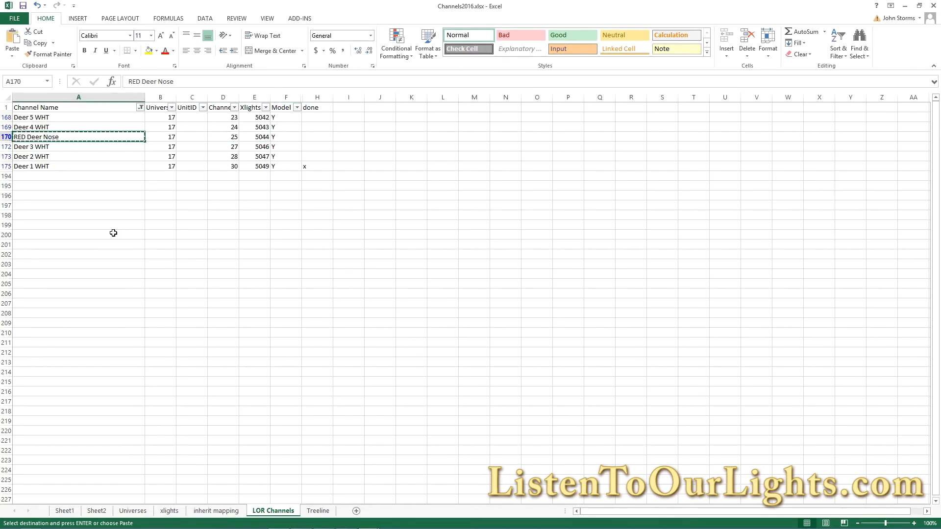
Switch to xLights and create a new model with the copied name RED Deer Nose.
key(alt+Tab)
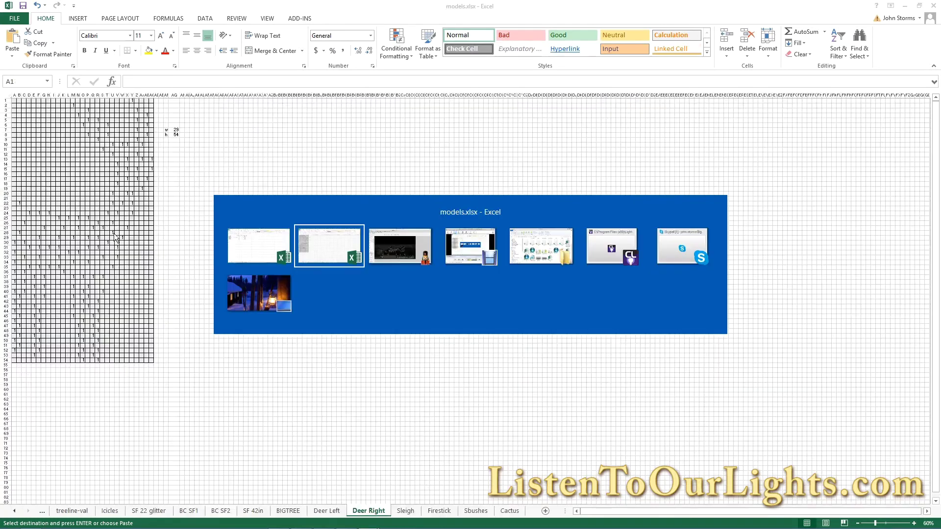
key(alt+Tab)
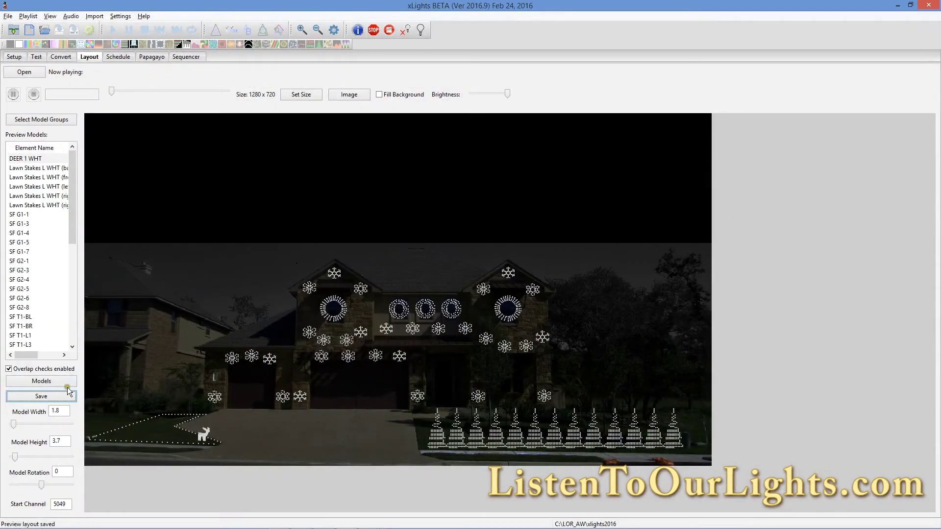
click(60, 380)
click(143, 70)
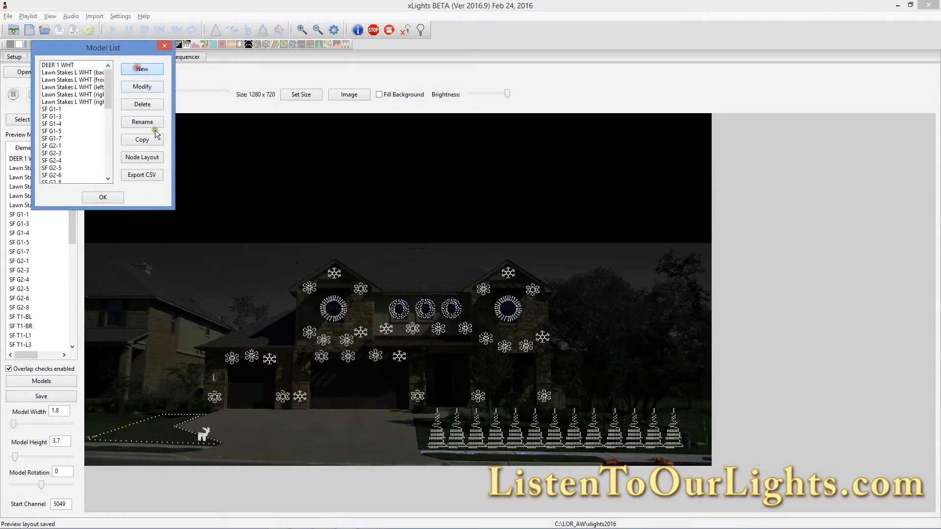
key(ctrl+v)
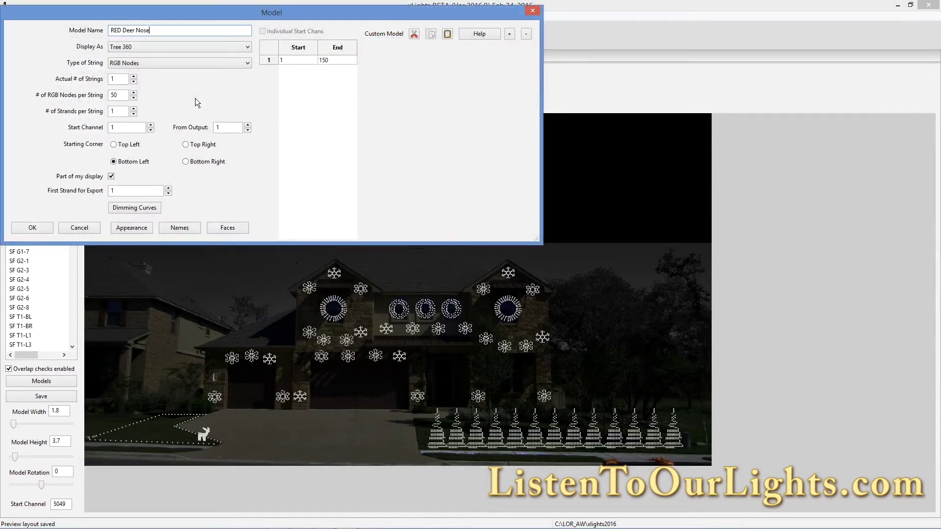
Set the RED Deer Nose model to display as Single Line with string type Single Color Red and 1 light per string.
click(153, 46)
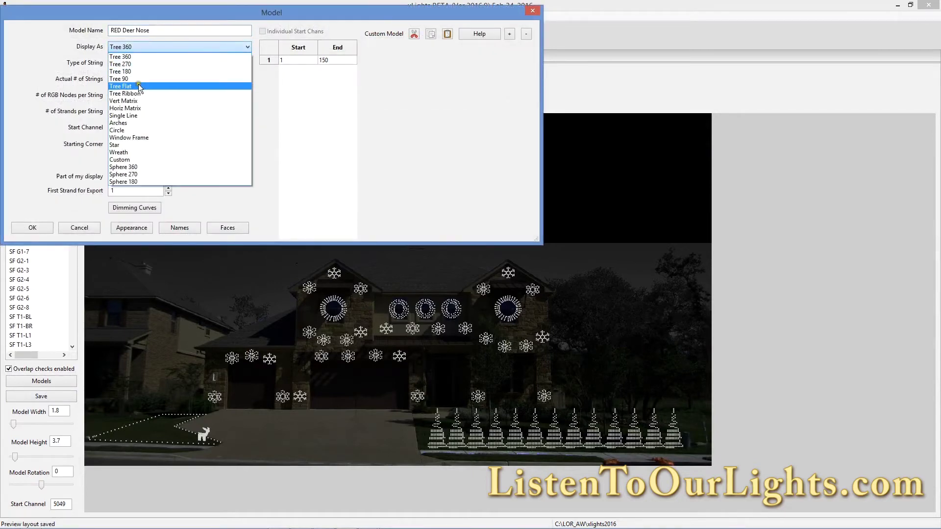
click(124, 115)
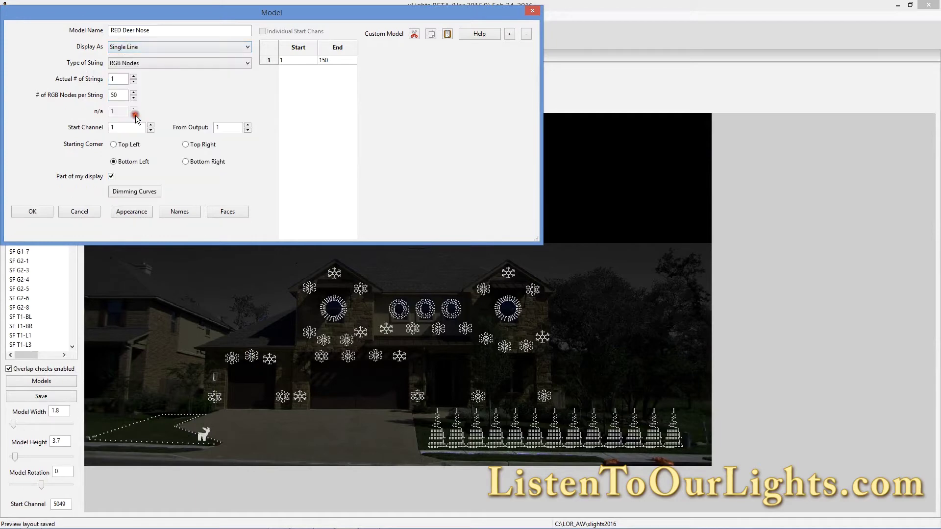
click(126, 63)
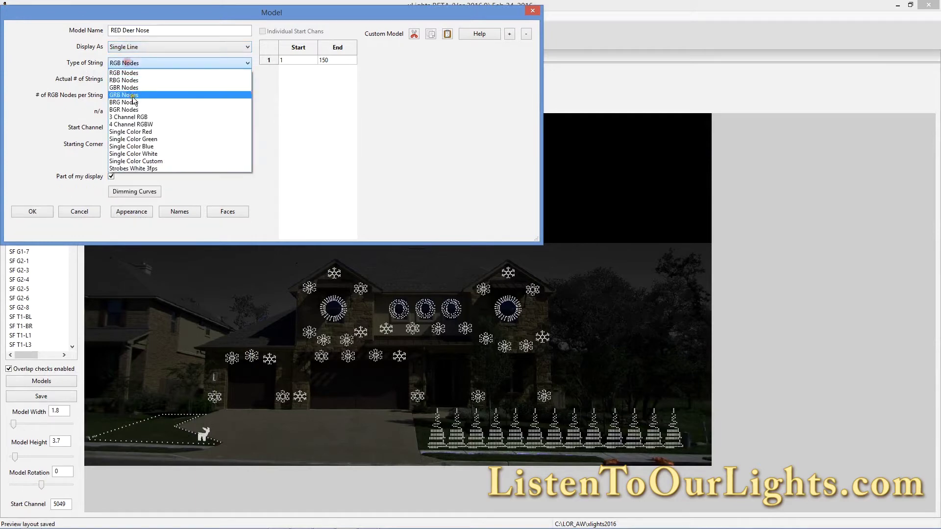
click(150, 131)
drag(122, 95, 106, 95)
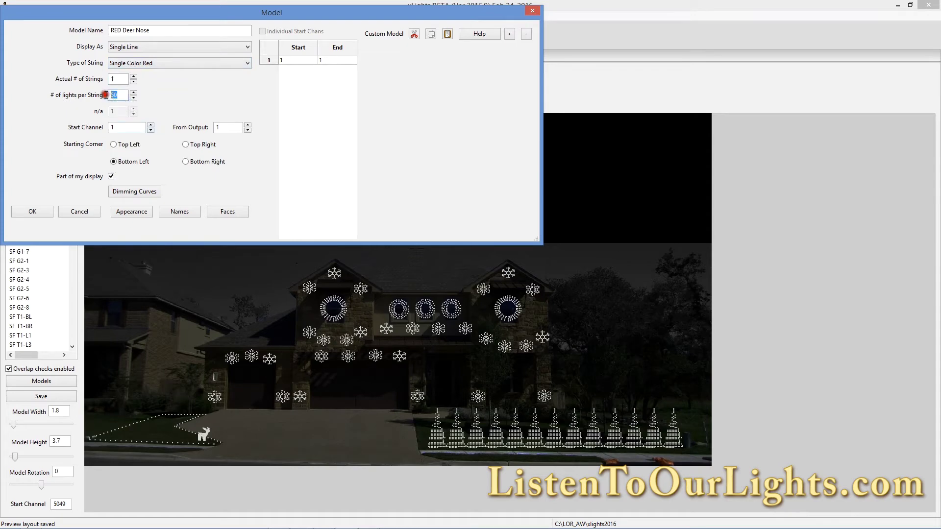
text(1)
Increase the pixel size in the appearance settings of the RED Deer Nose model.
click(128, 212)
click(161, 64)
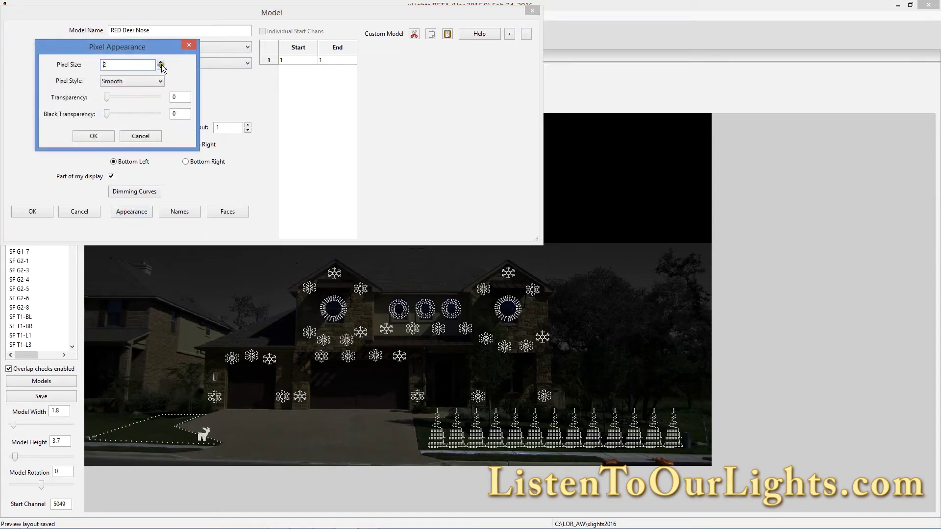
click(161, 62)
click(161, 62)
click(94, 136)
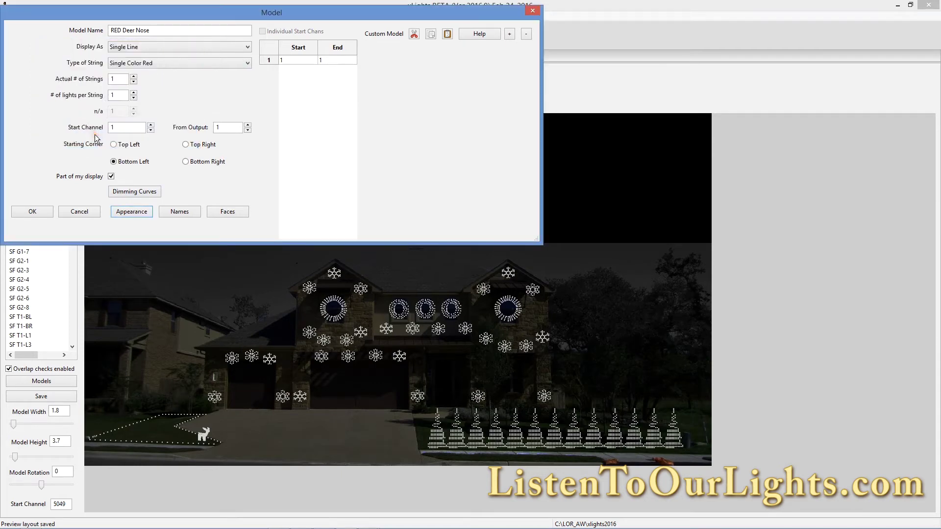
Copy the nose's xLights channel 5044 from Channels2016.xlsx, set it as the model's start channel in xLights, and finish creating the model.
key(alt+Tab)
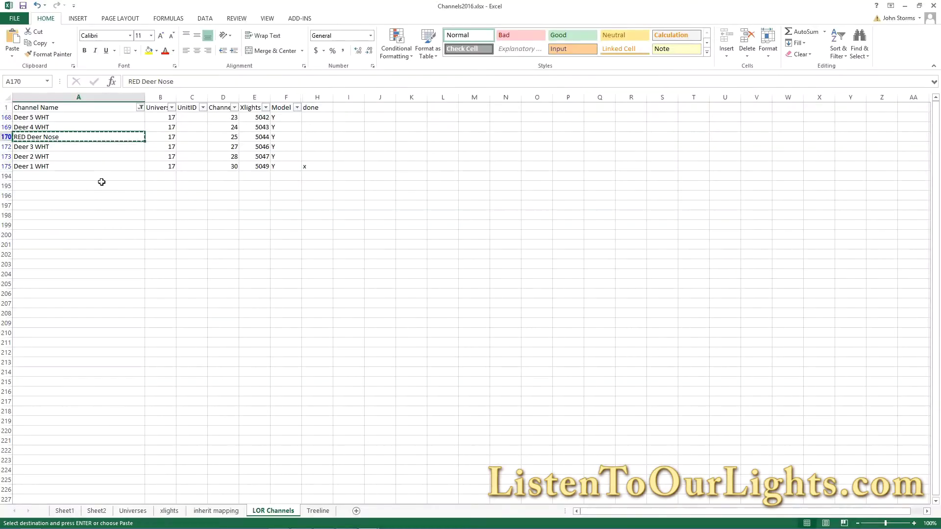
click(254, 137)
key(ctrl+c)
key(alt+Tab)
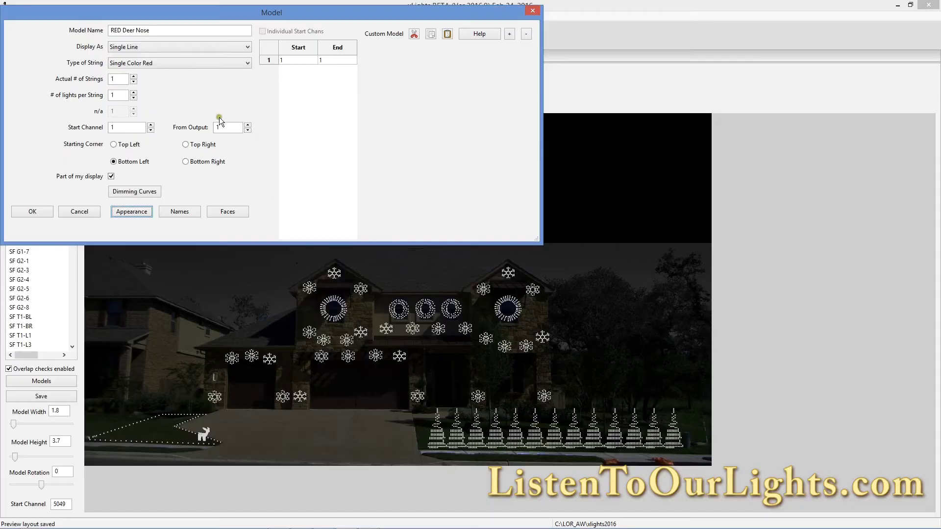
click(118, 127)
drag(118, 126, 85, 130)
click(34, 212)
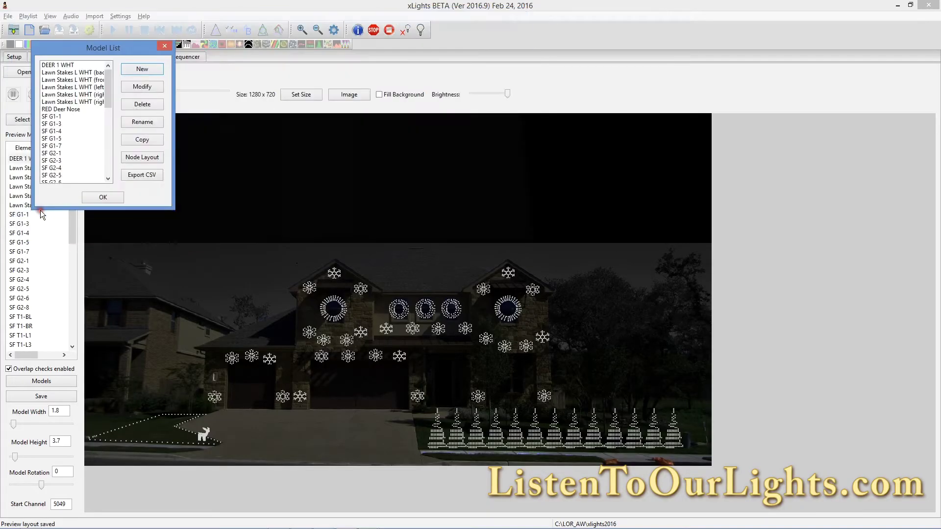
click(98, 197)
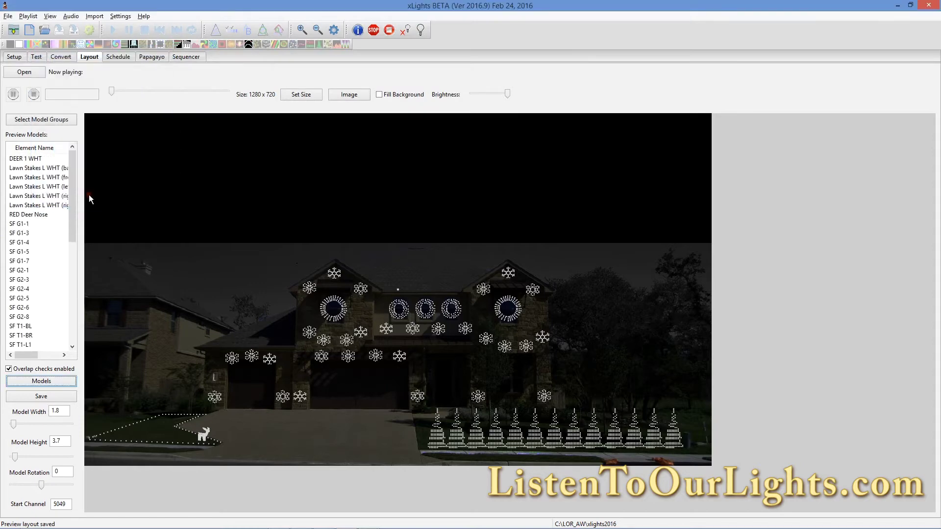
Move the RED Deer Nose light from the middle of the house to the nose of the deer on the left lawn.
click(399, 291)
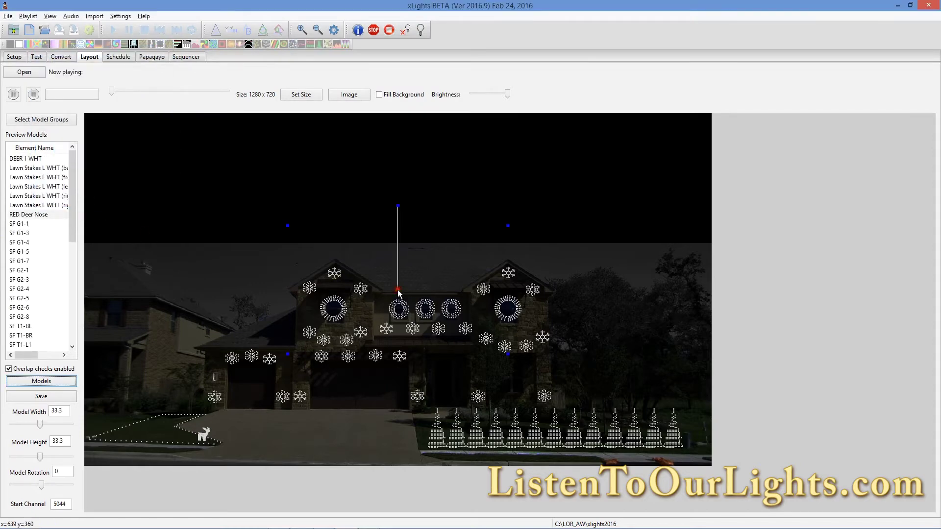
drag(399, 291, 156, 297)
drag(212, 372, 216, 335)
Switch to Channels2016.xlsx and mark RED Deer Nose as done with an x.
key(alt+Tab)
key(alt+Tab)
key(alt+Tab)
key(alt+Tab)
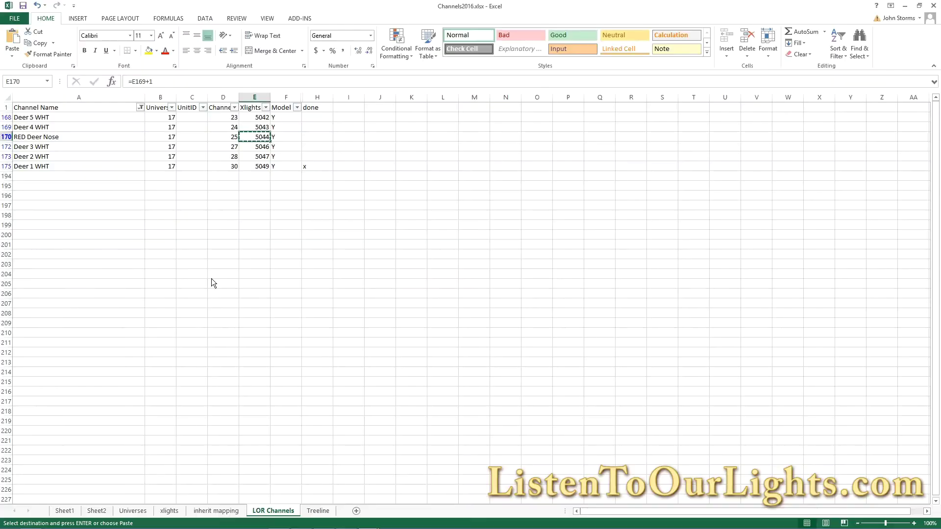
click(309, 137)
text(x)
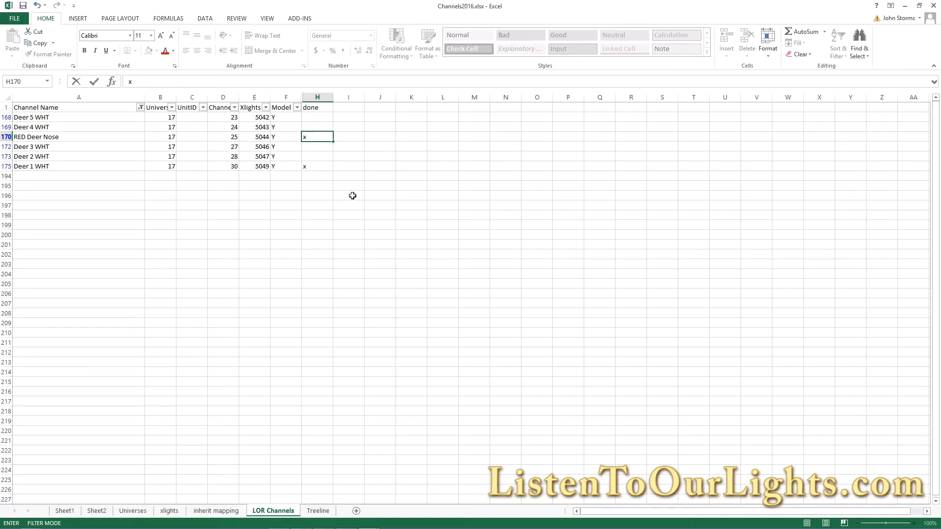
key(Return)
Copy the channel name Deer 2 WHT from the LOR Channels sheet.
key(Down)
key(Left)
key(Left)
key(Left)
key(Left)
key(Left)
key(Left)
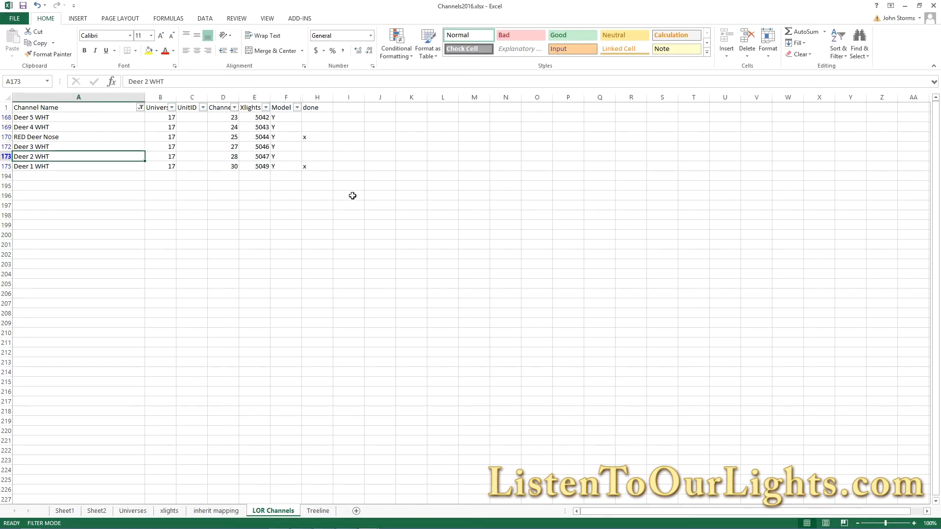
key(ctrl+c)
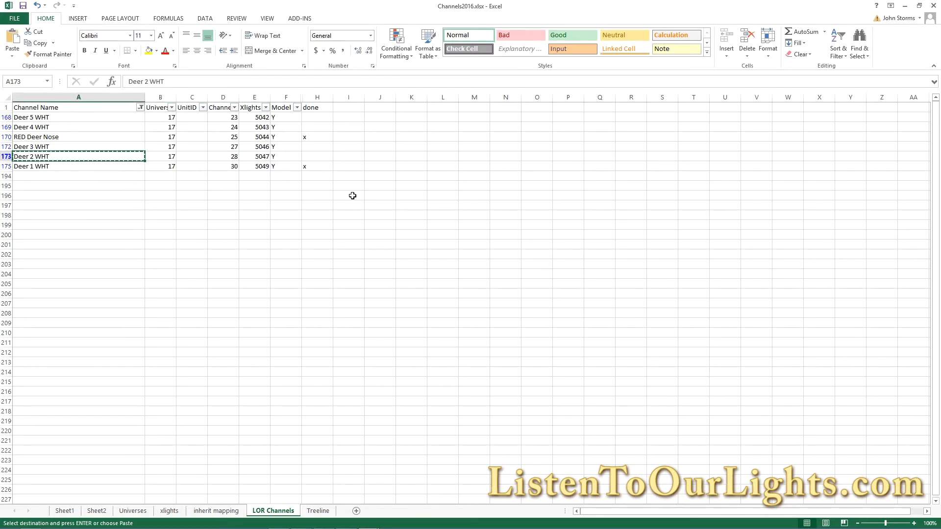
Switch to xLights and duplicate the DEER 1 WHT model, naming the copy Deer 2 WHT.
key(alt+Tab)
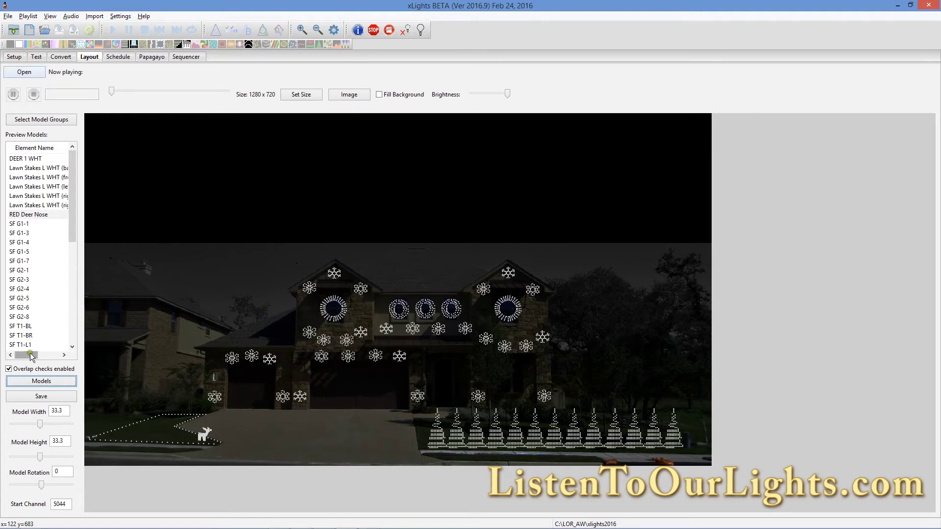
click(28, 381)
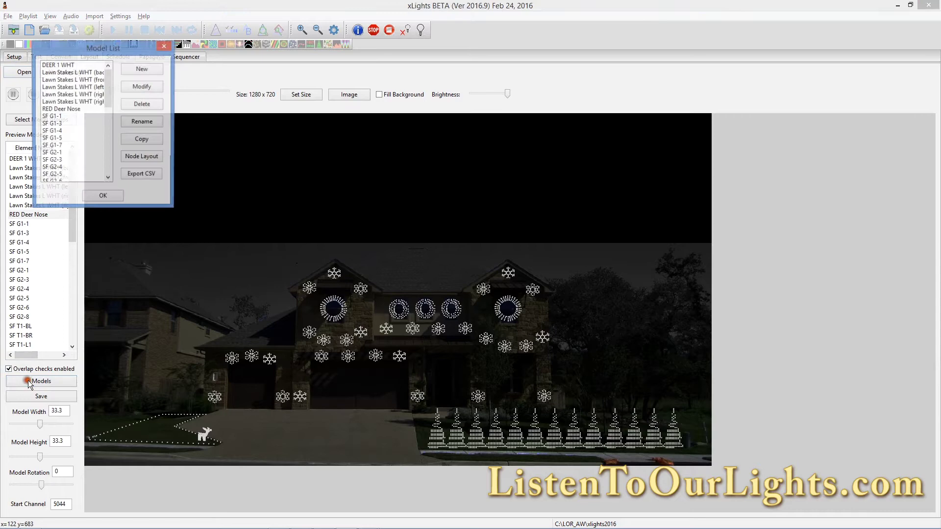
click(72, 66)
click(141, 140)
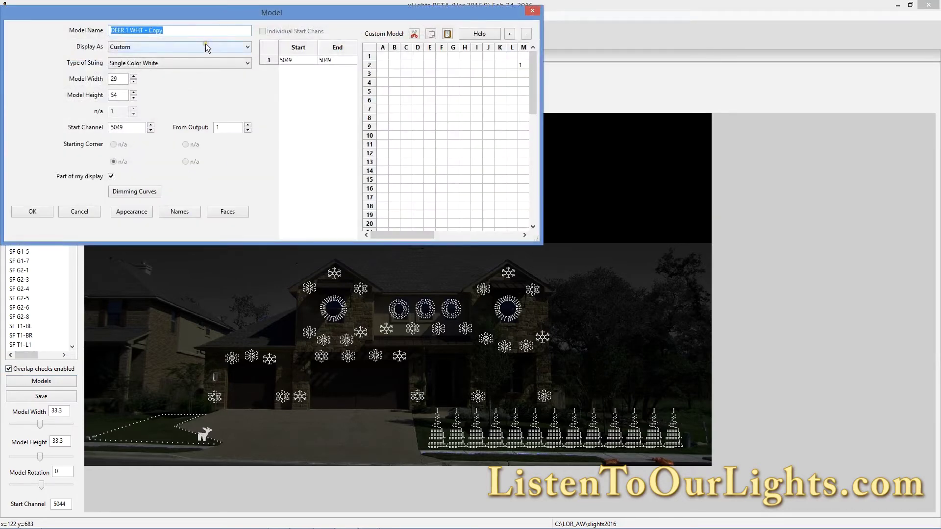
text(Deer 2 WHT)
Copy the xLights channel 5047 from the Deer 2 WHT row in Excel, set it as the model's start channel, and finish creating the model.
click(129, 129)
click(129, 128)
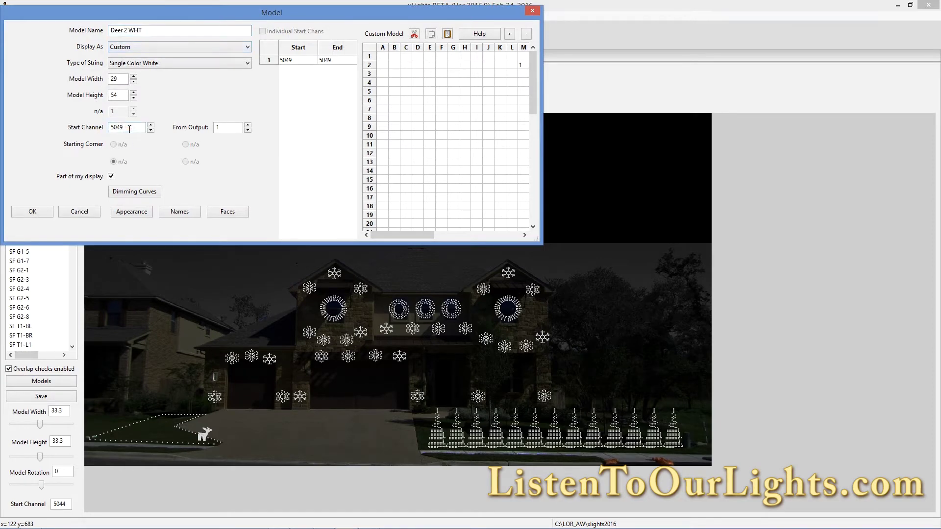
key(alt+Tab)
click(259, 157)
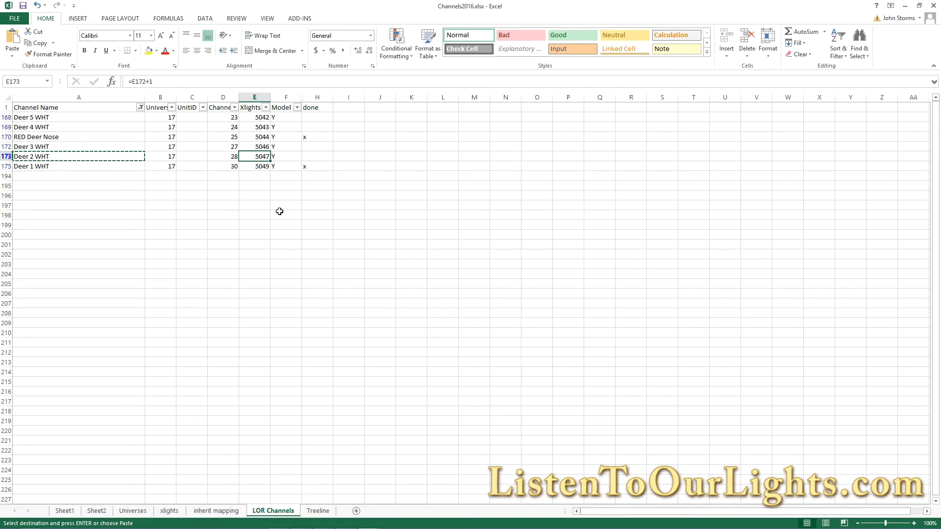
key(ctrl+c)
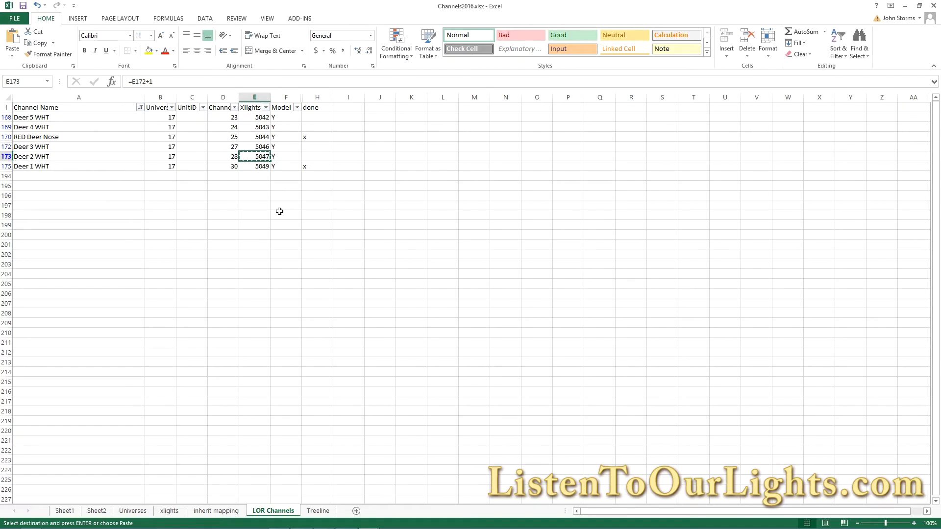
key(alt+Tab)
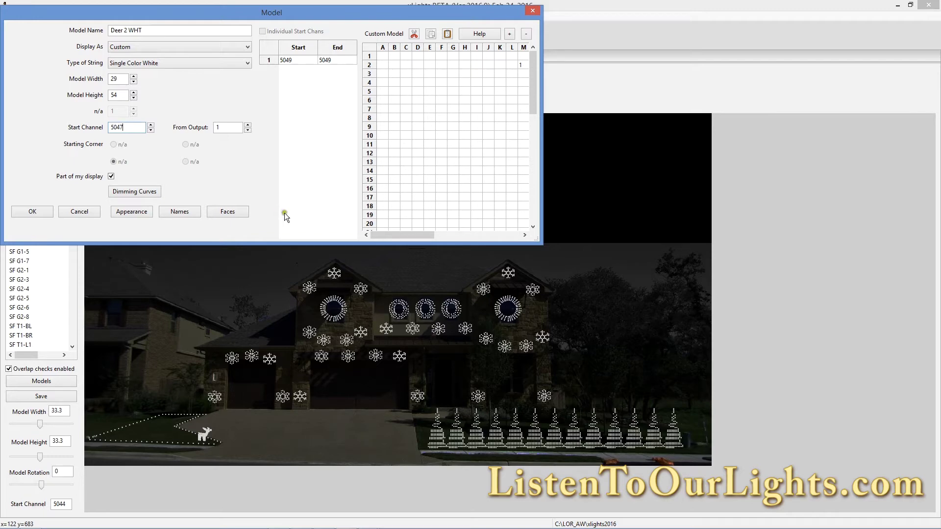
click(34, 213)
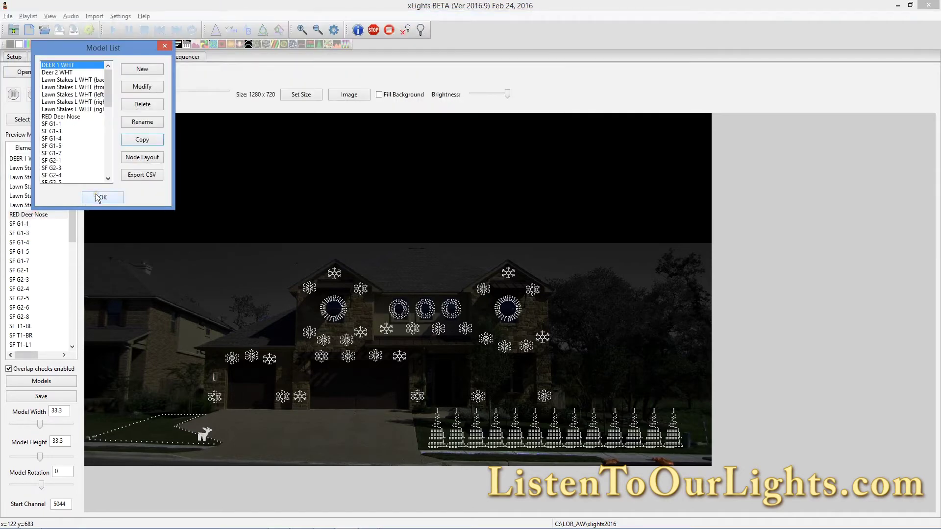
click(100, 197)
Shrink Deer 2 WHT to about 2.8 width and 6.3 height, place it beside the first deer on the left lawn, and save the layout.
drag(455, 270, 269, 151)
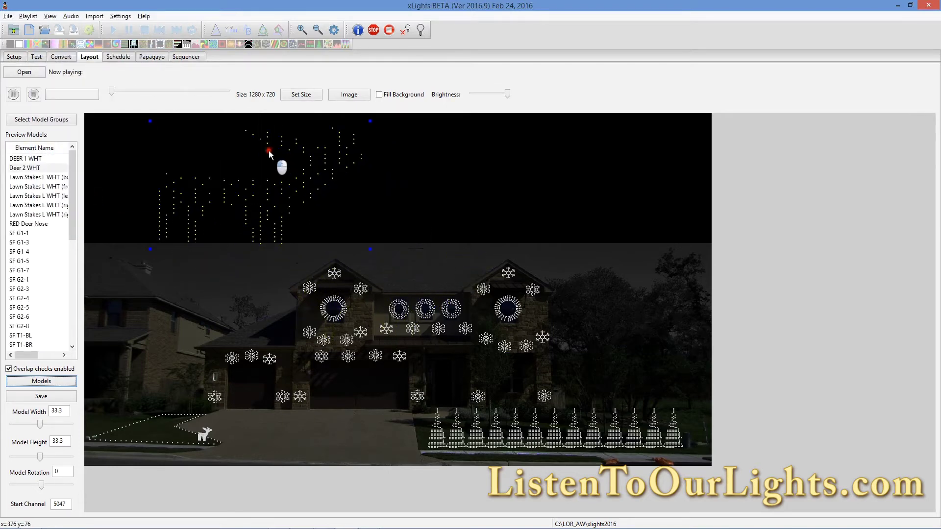
click(367, 126)
drag(367, 126, 175, 463)
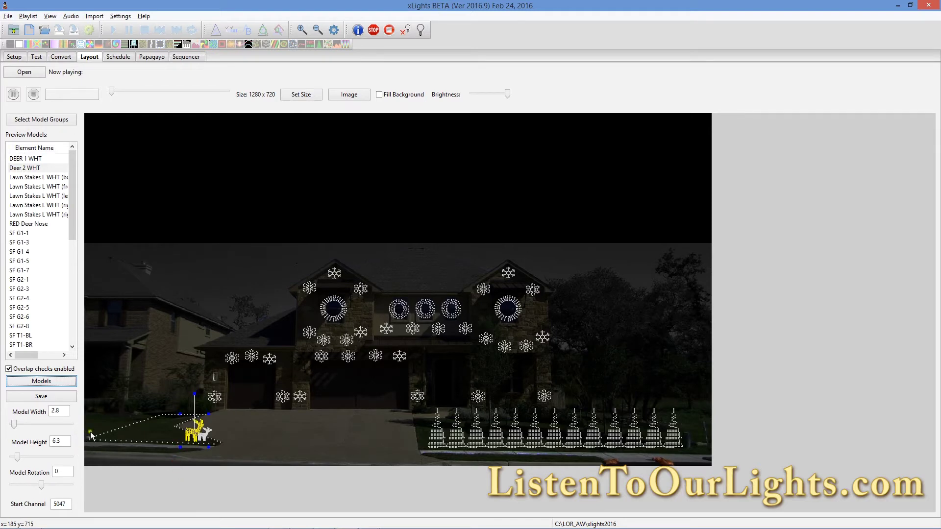
click(190, 439)
click(62, 391)
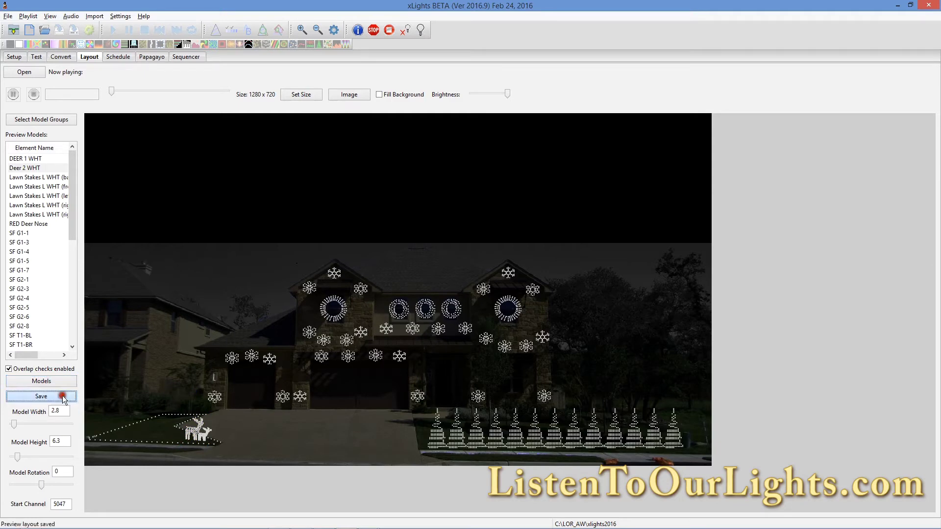
Switch to Channels2016.xlsx, mark Deer 2 WHT as done with an x, and copy the channel name Deer 3 WHT.
key(alt+Tab)
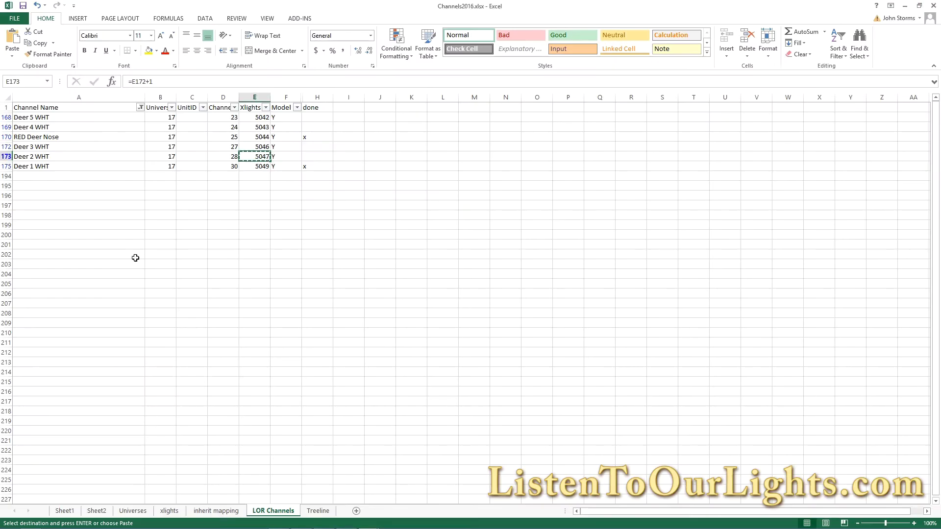
click(311, 156)
text(x)
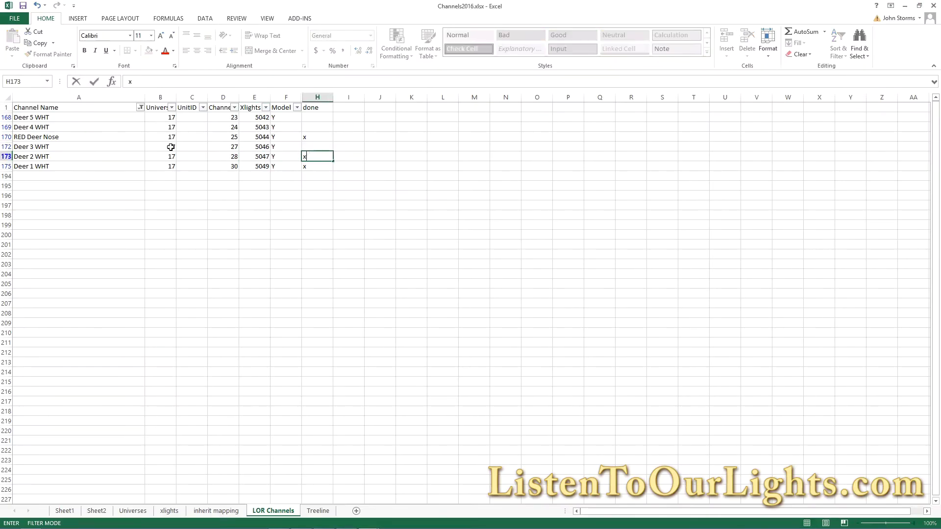
click(116, 150)
key(ctrl+c)
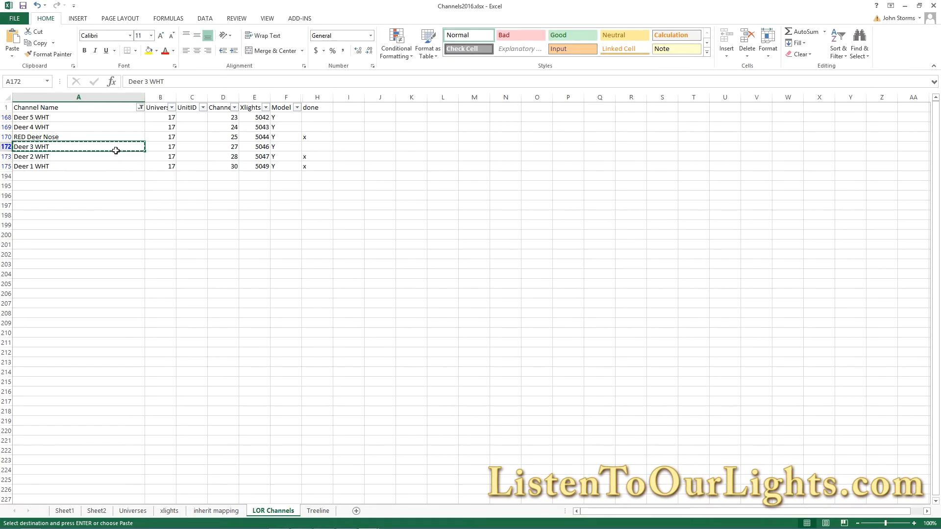
Switch to xLights and duplicate the Deer 2 WHT model, naming the copy Deer 3 WHT with the name copied from Excel.
key(alt+Tab)
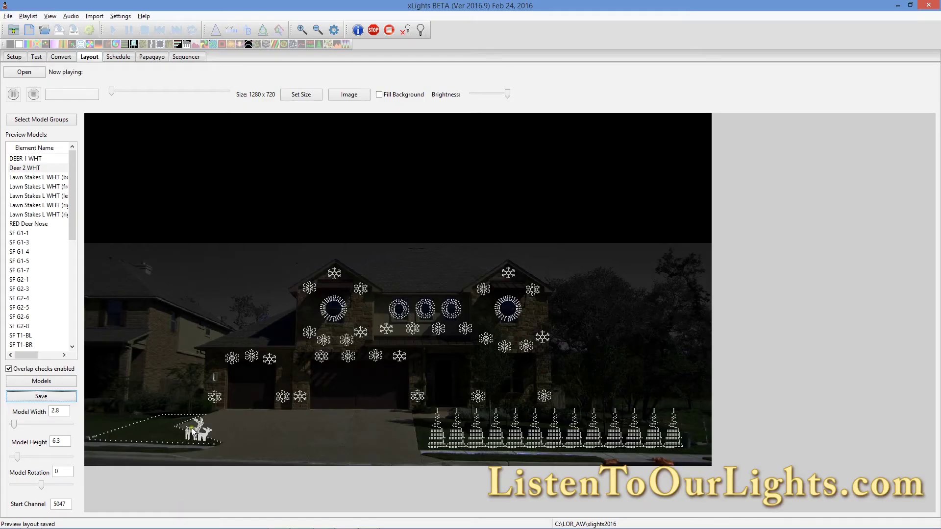
click(58, 381)
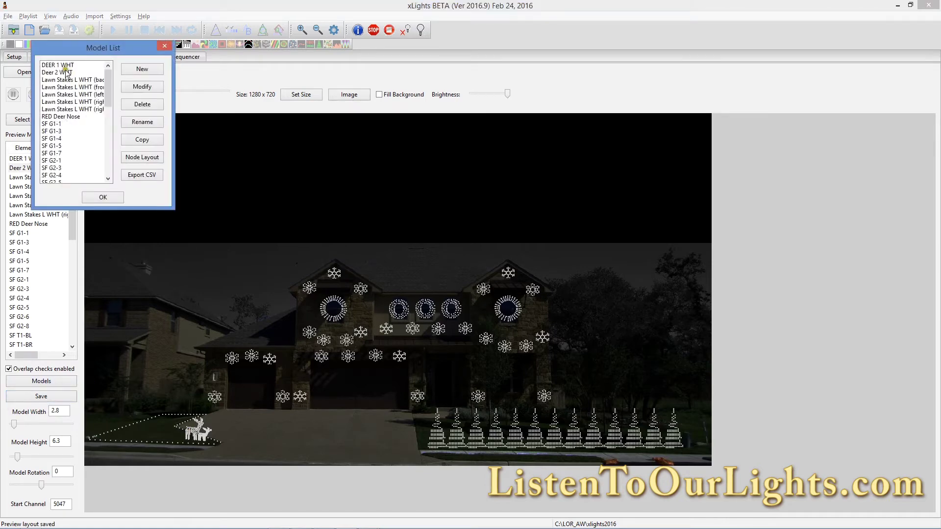
click(67, 73)
click(131, 144)
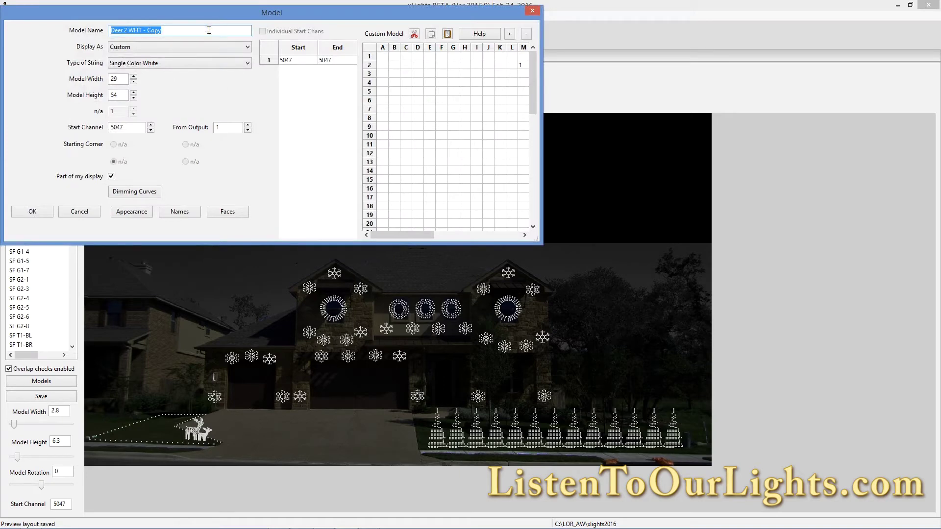
click(209, 30)
key(alt+Tab)
key(ctrl+c)
key(alt+Tab)
drag(186, 28, 56, 23)
key(ctrl+v)
Copy the xLights channel 5046 from the Deer 3 WHT row in Excel, set it as the model's start channel, and finish creating the model.
key(alt+Tab)
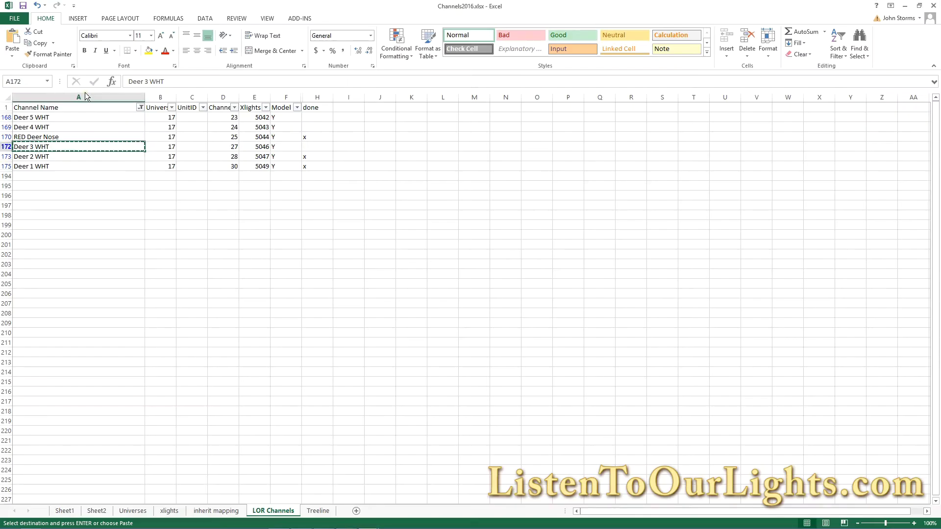
click(260, 147)
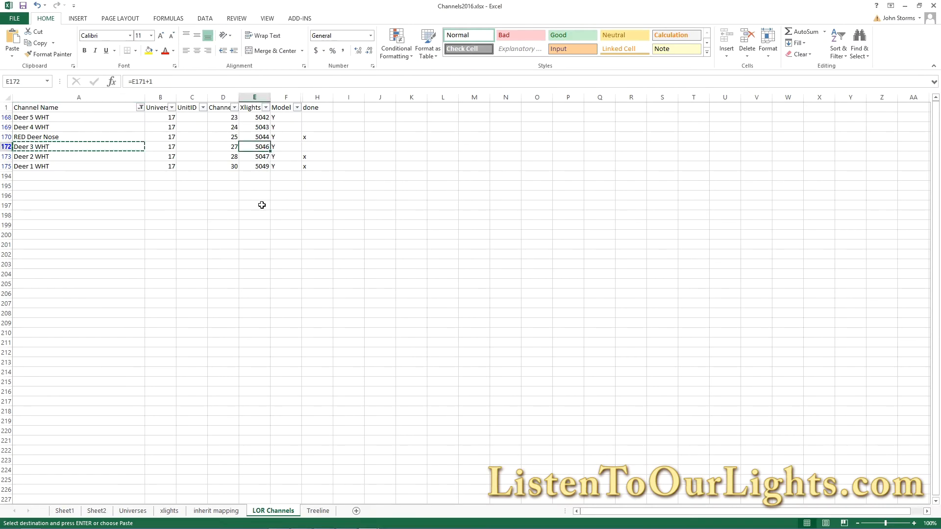
key(ctrl+c)
key(alt+Tab)
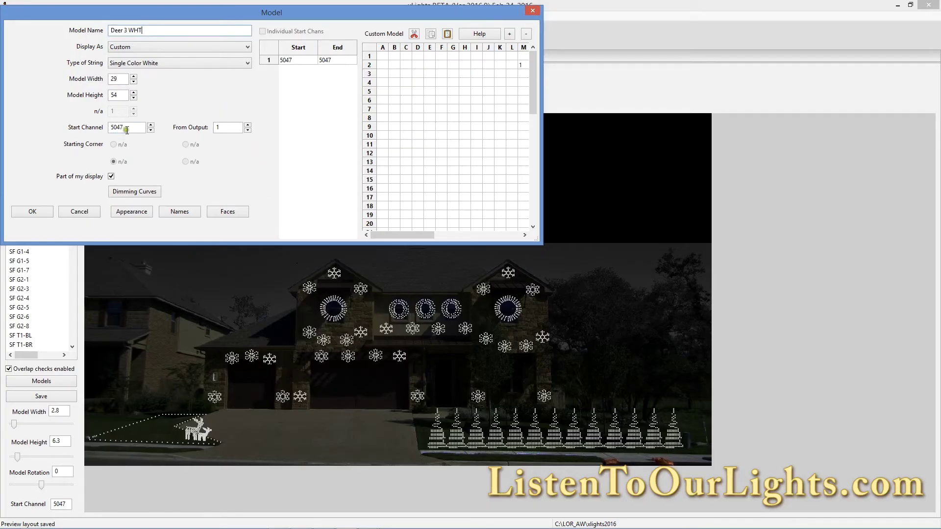
double_click(127, 128)
key(ctrl+v)
click(47, 212)
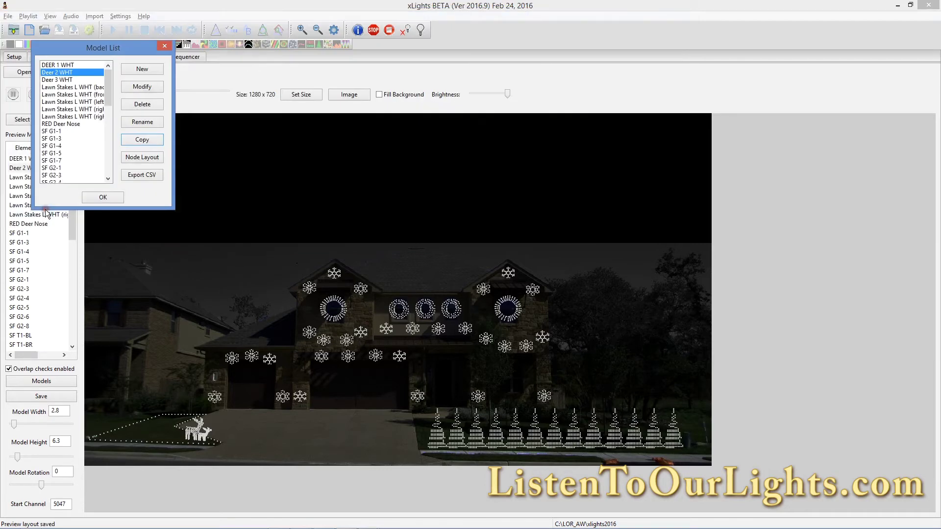
click(100, 197)
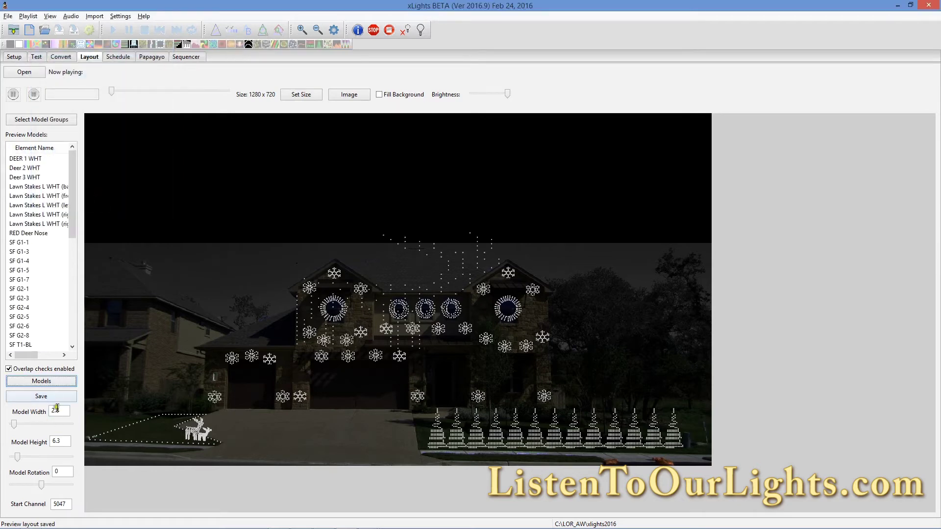
Resize Deer 3 WHT to 2.8 width and 6.3 height and place it beside the other deer on the left lawn.
click(440, 263)
drag(63, 410, 19, 413)
text(2)
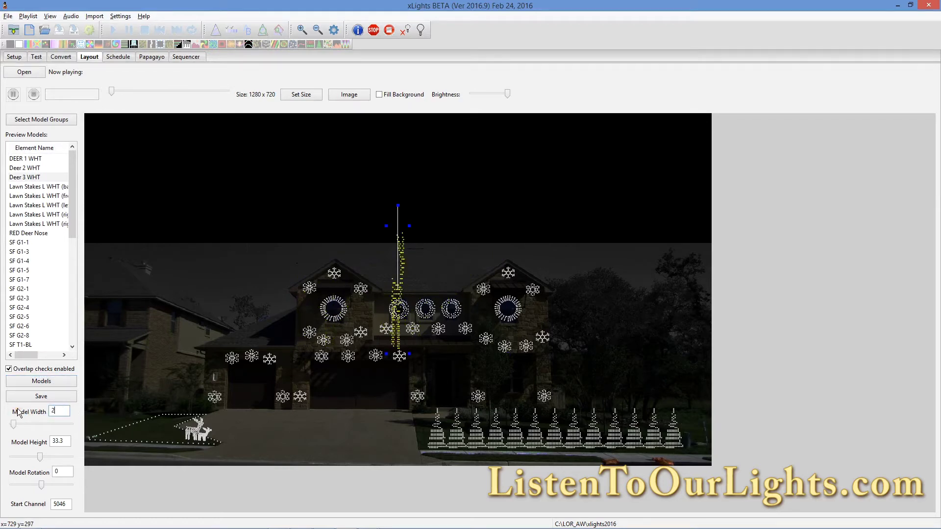
text(.8)
key(Tab)
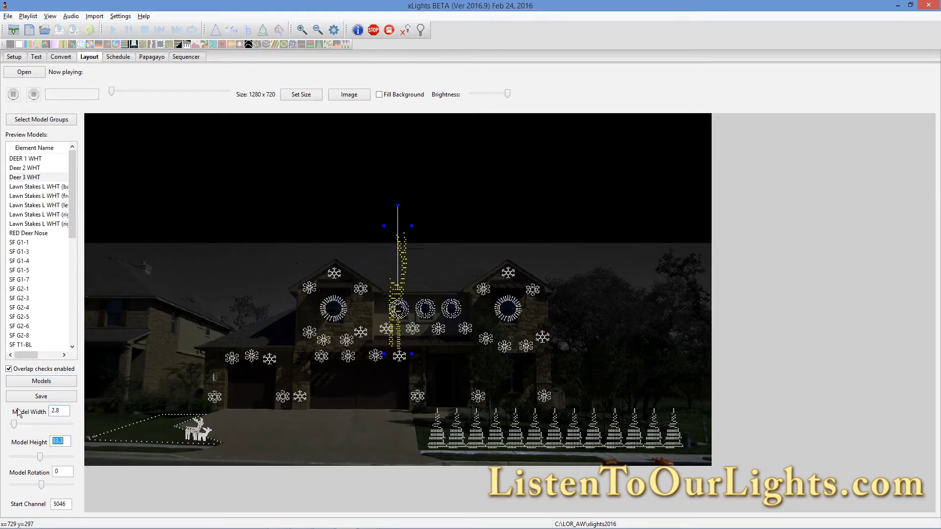
text(6)
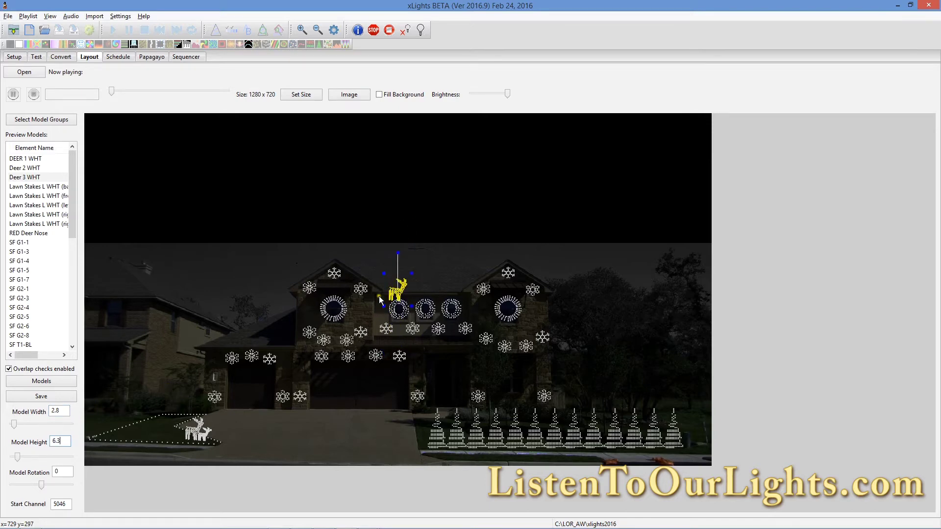
drag(398, 295, 185, 431)
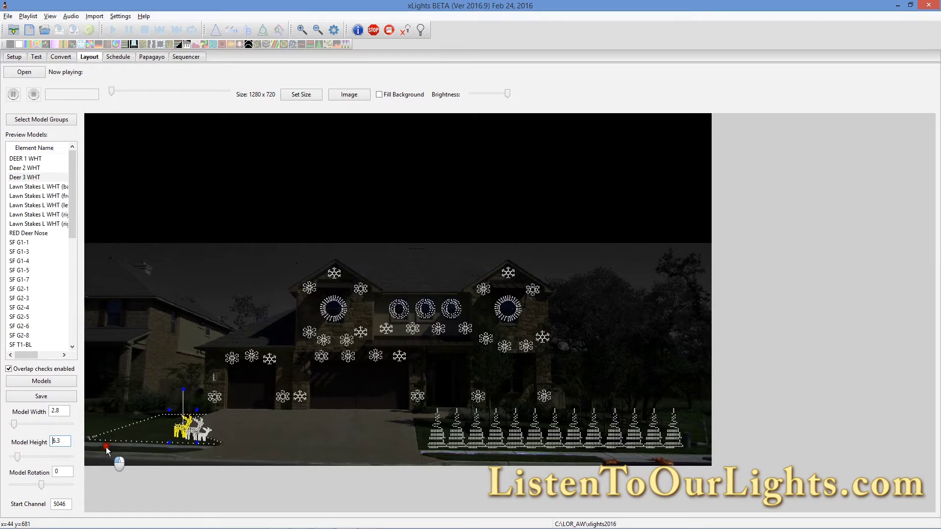
drag(101, 449, 105, 447)
Switch to Channels2016.xlsx and mark Deer 3 WHT as done with an x.
key(alt+Tab)
click(311, 149)
text(x)
click(293, 255)
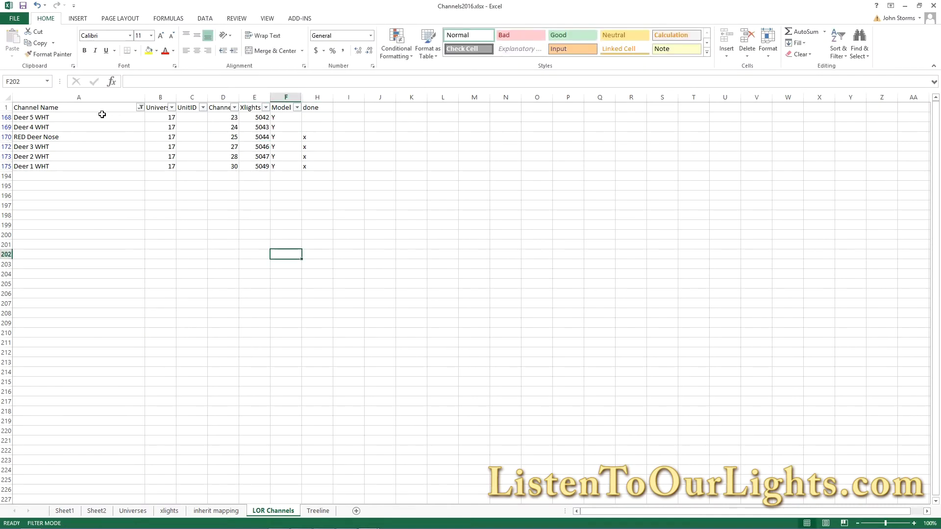
key(alt+Tab)
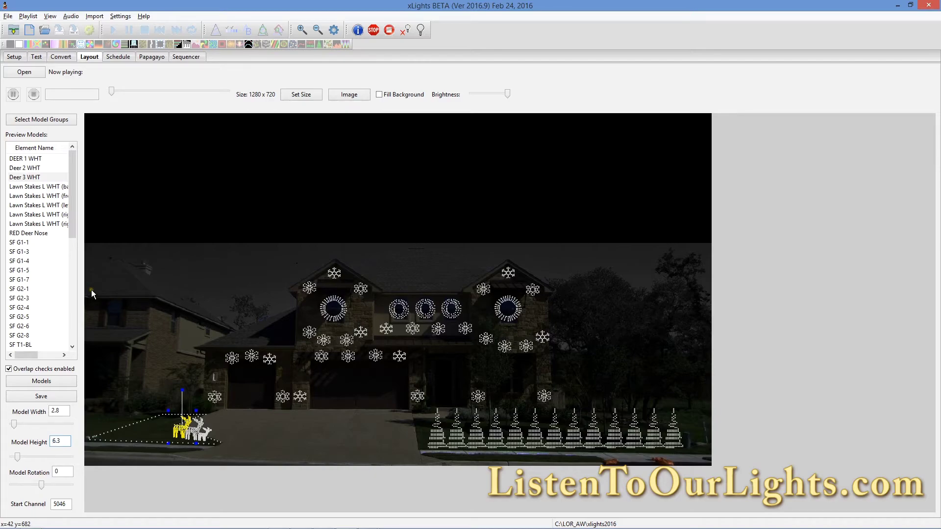
key(alt+Tab)
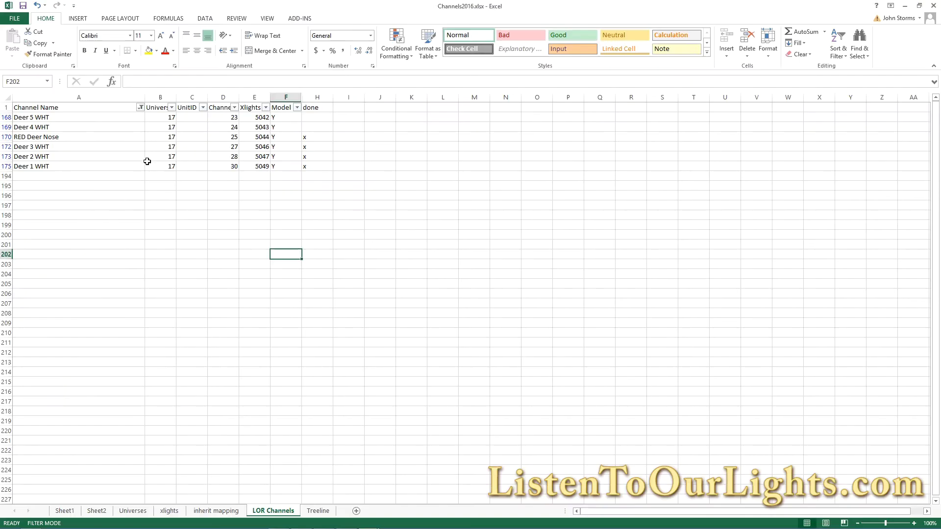
Filter the Channel Name column for 42 and copy the channel name SF-09 42 T2-L WHT.
click(140, 107)
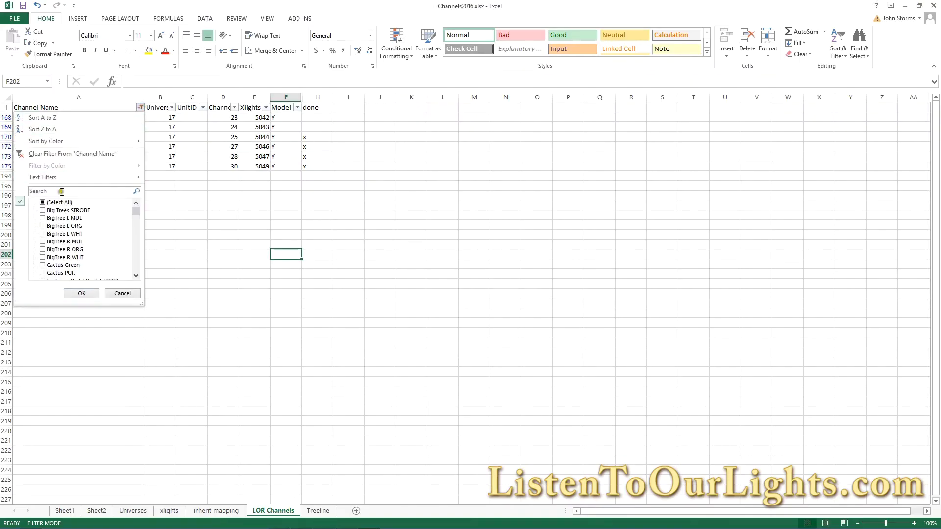
text(42)
key(Return)
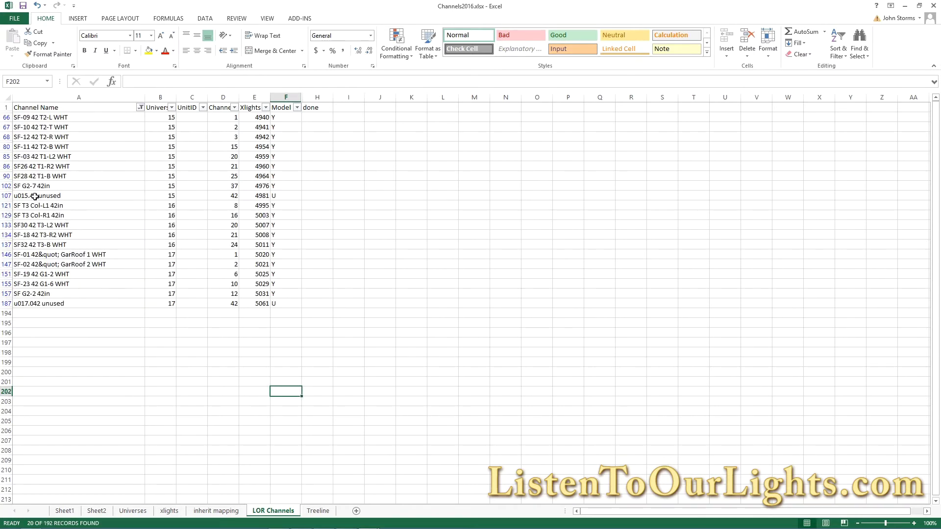
click(40, 118)
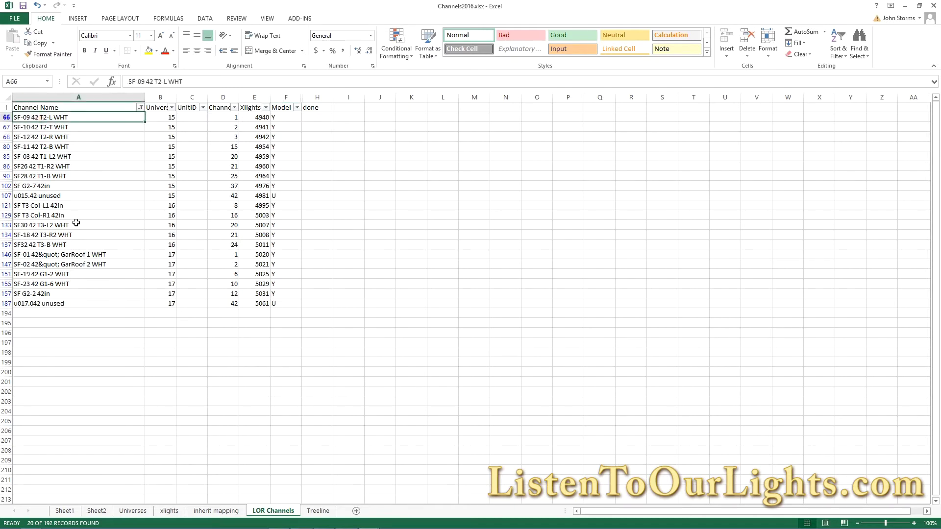
key(ctrl+c)
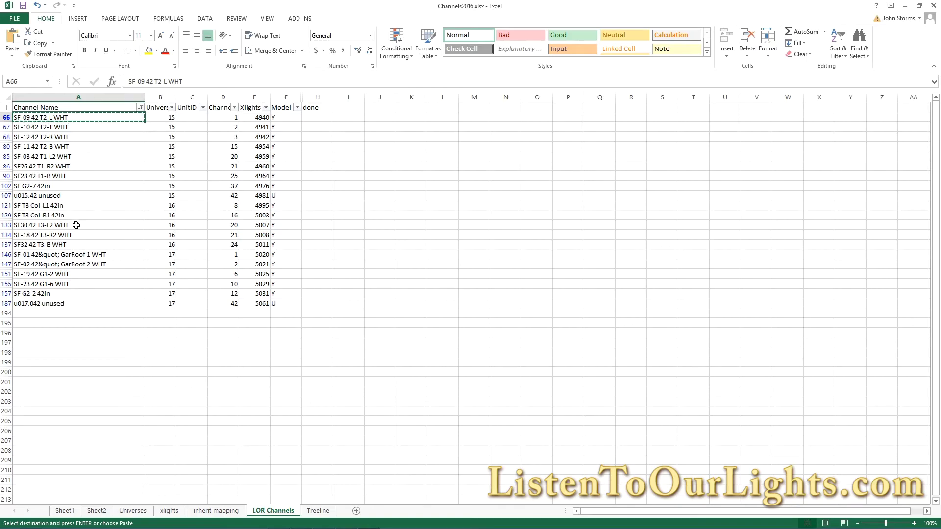
Switch to xLights and start a new model named SF-09 42 T2-L WHT, displayed as Custom with Single Color White strings.
key(alt+Tab)
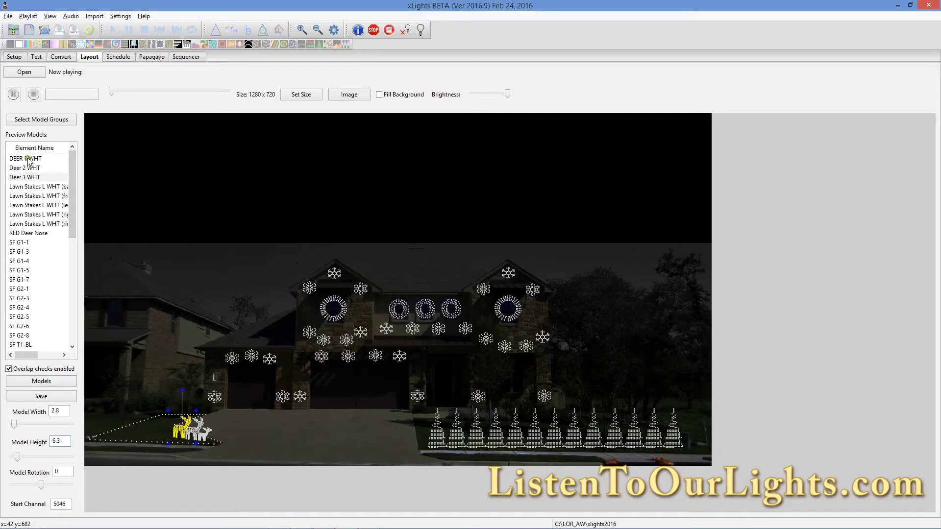
click(49, 380)
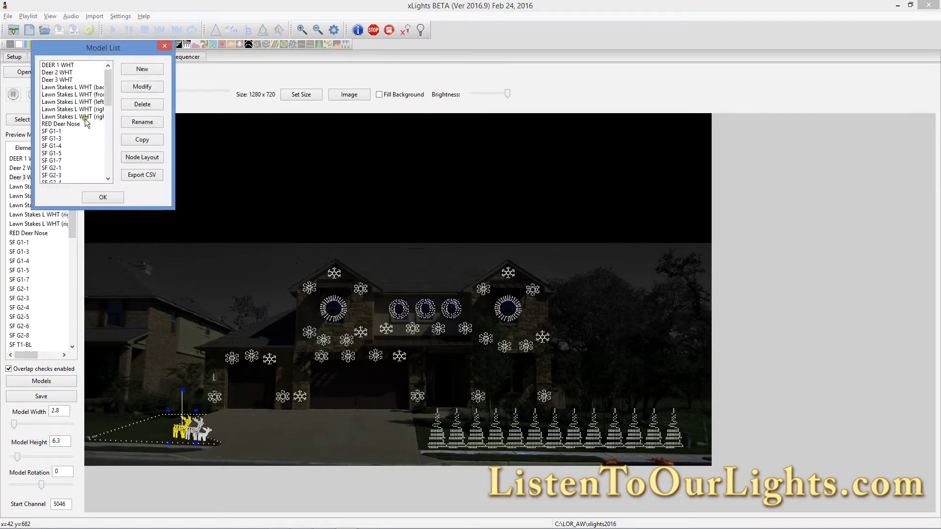
click(132, 71)
key(ctrl+v)
click(148, 47)
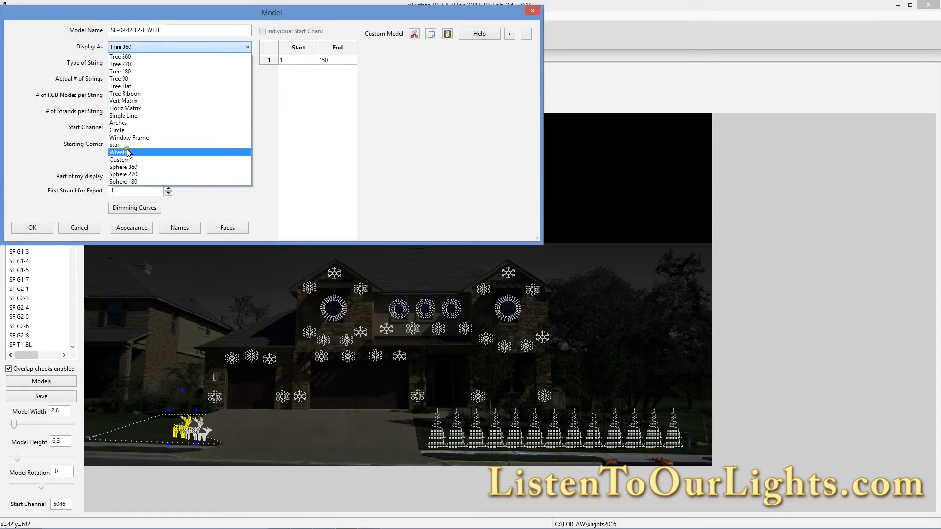
click(125, 160)
click(146, 63)
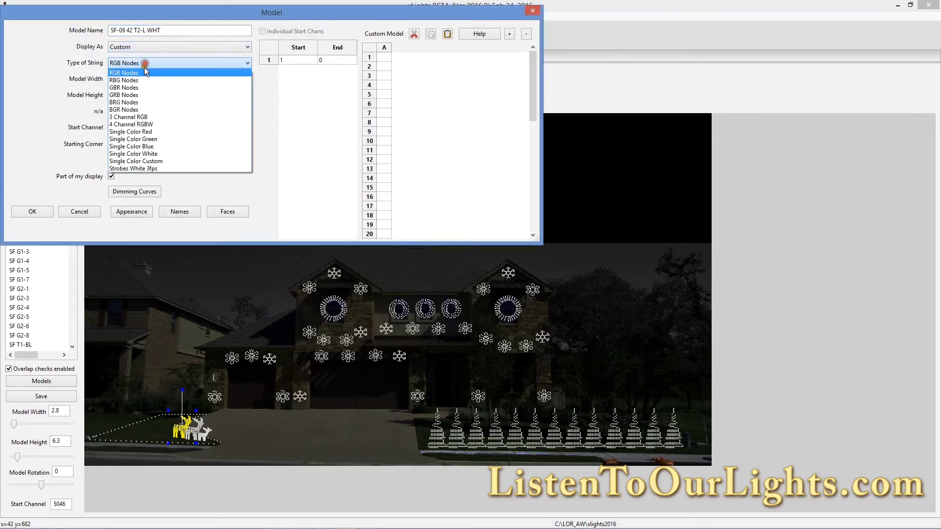
click(155, 154)
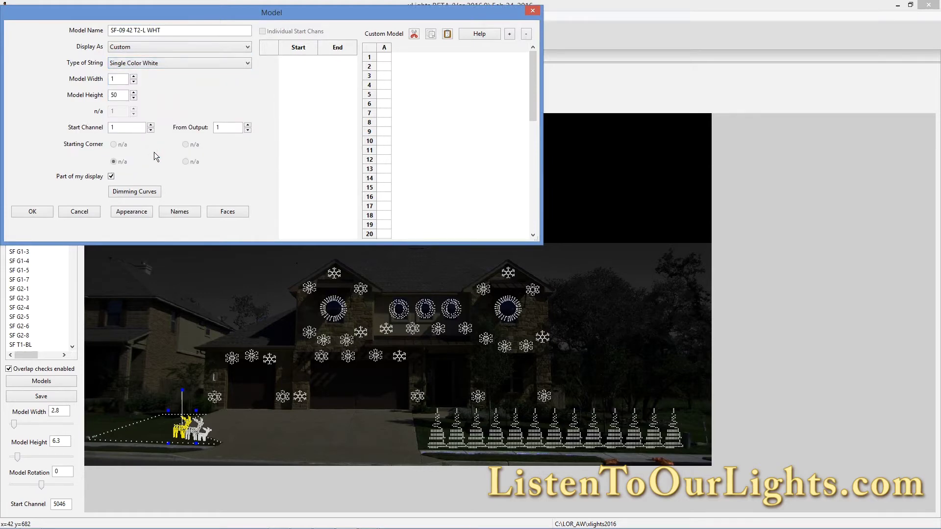
Switch to models.xlsx and copy the whole 42 by 55 snowflake grid from the SF 42in sheet.
key(alt+Tab)
key(alt+Tab)
key(alt+Tab)
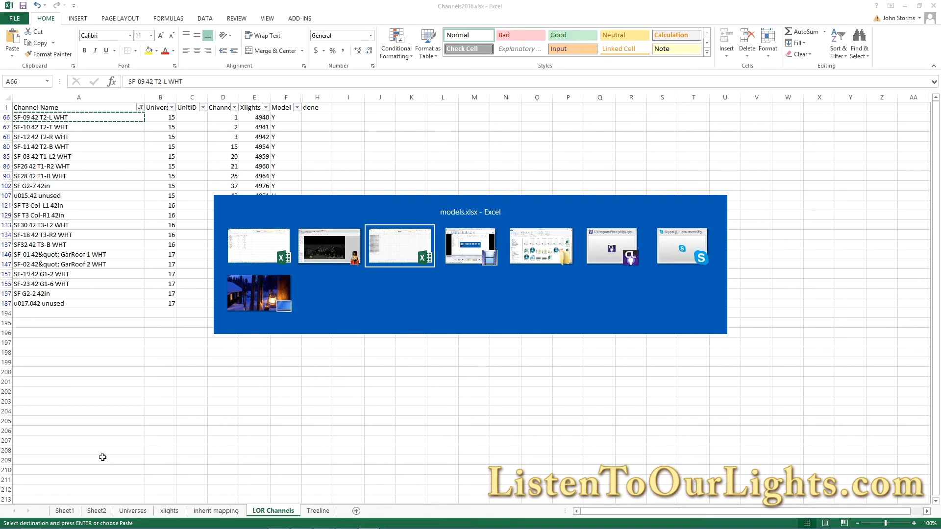
key(ctrl+v)
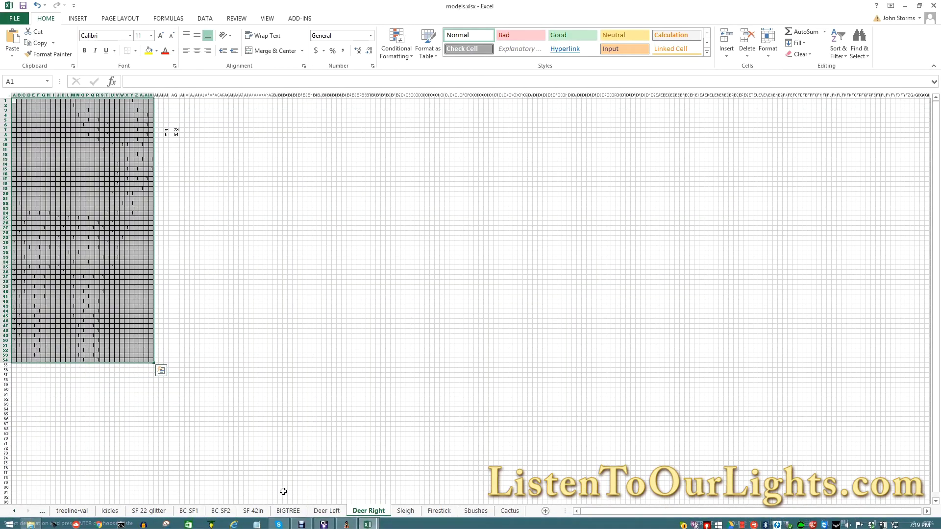
click(253, 511)
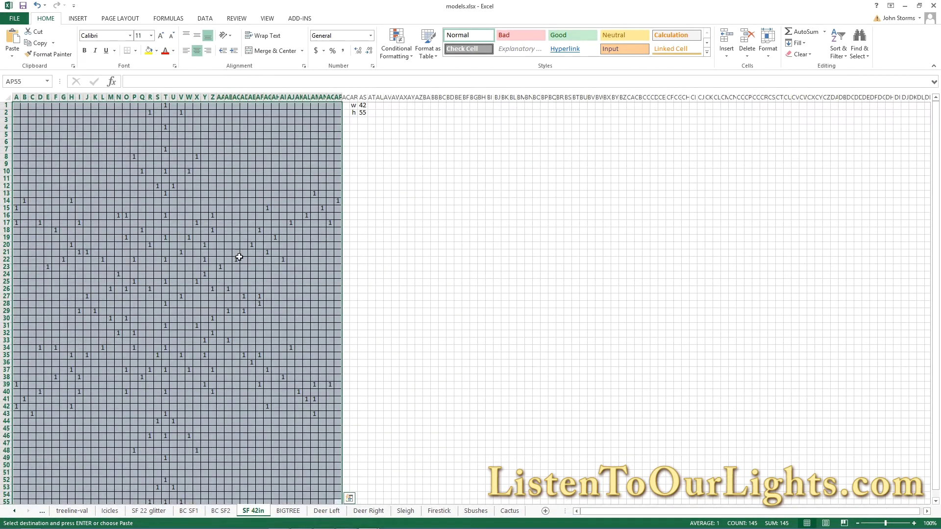
click(451, 245)
click(18, 107)
drag(27, 127, 338, 499)
key(ctrl+c)
scroll(482, 265, up, 1)
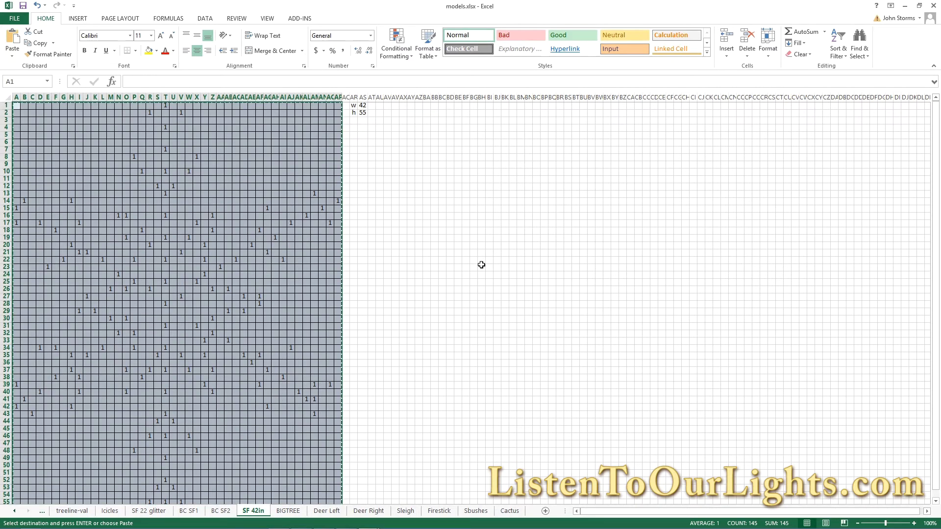
Switch back to xLights, set the model width to 42 and height to 55, and paste the snowflake grid into the custom model.
key(alt+Tab)
key(alt+Tab)
key(alt+Tab)
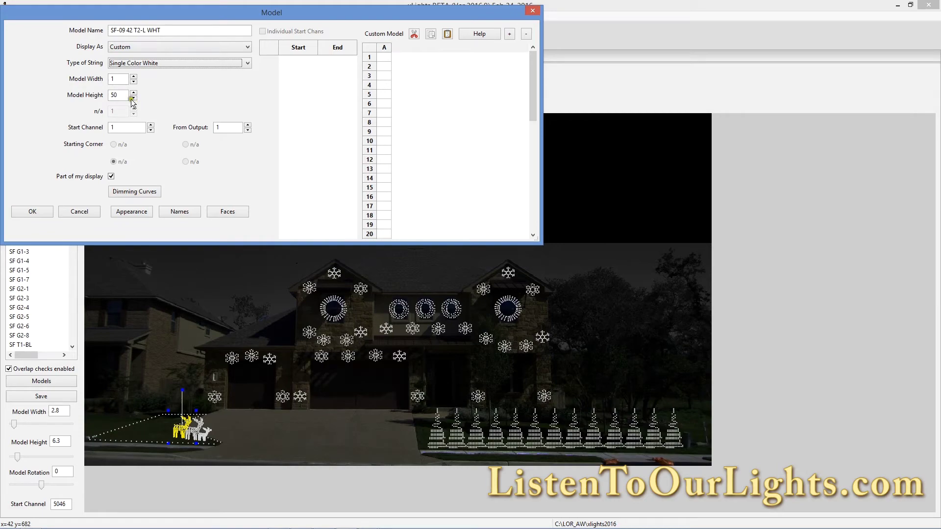
click(118, 77)
key(alt+Tab)
key(alt+Tab)
key(alt+Tab)
key(Tab)
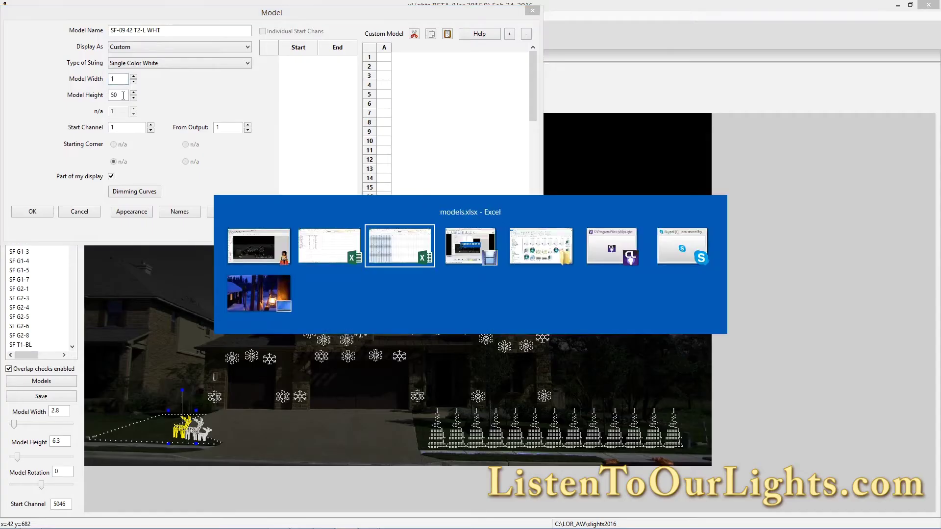
key(alt+Tab)
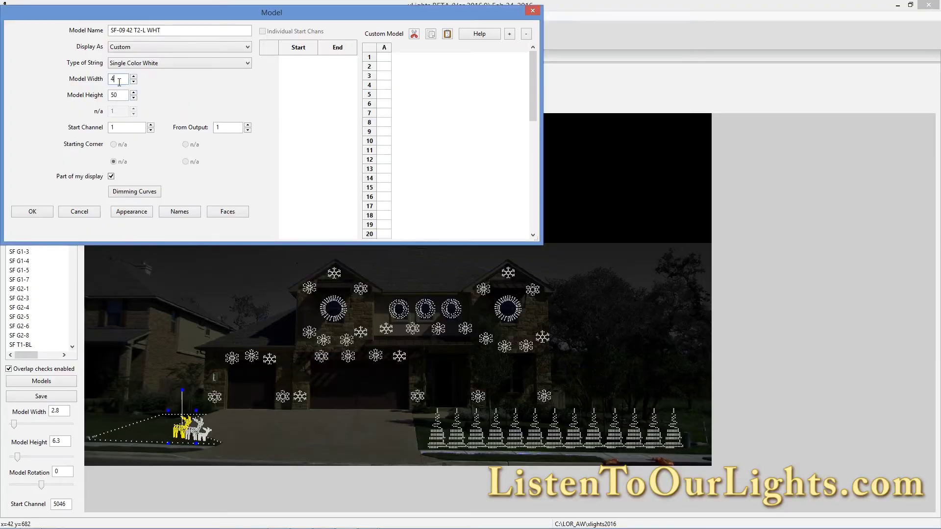
key(Tab)
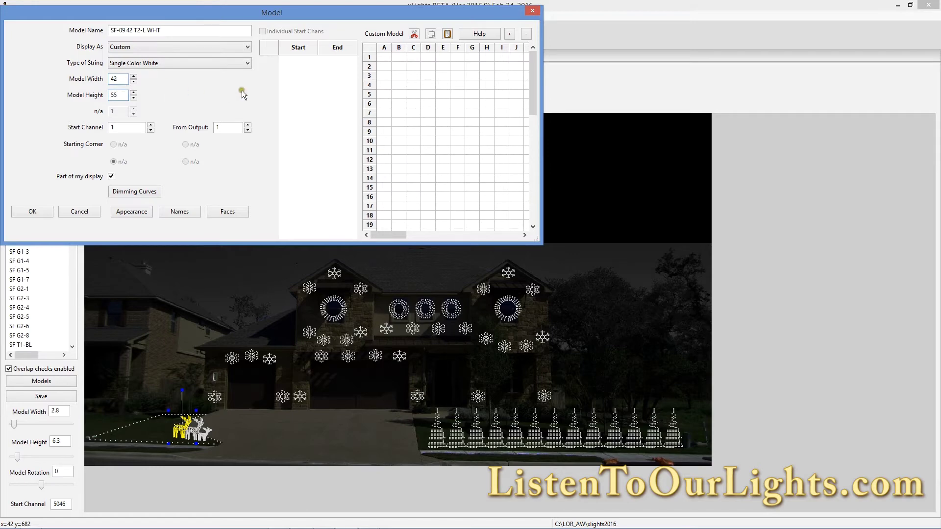
click(387, 59)
click(446, 34)
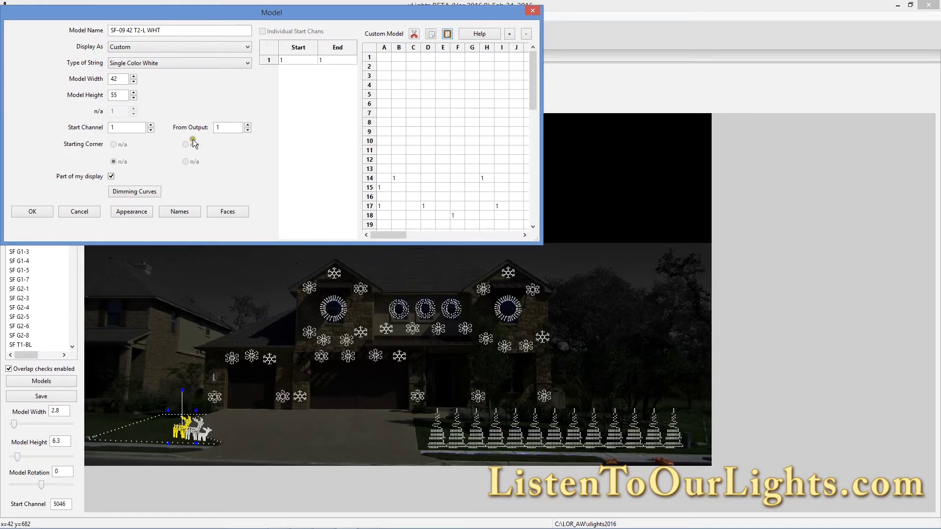
Copy xLights channel 4940 from the SF-09 42 T2-L WHT row in Channels2016.xlsx, set it as the model's start channel, and finish creating the model.
key(alt+Tab)
key(ctrl+a)
key(alt+Tab)
key(alt+Tab)
key(Tab)
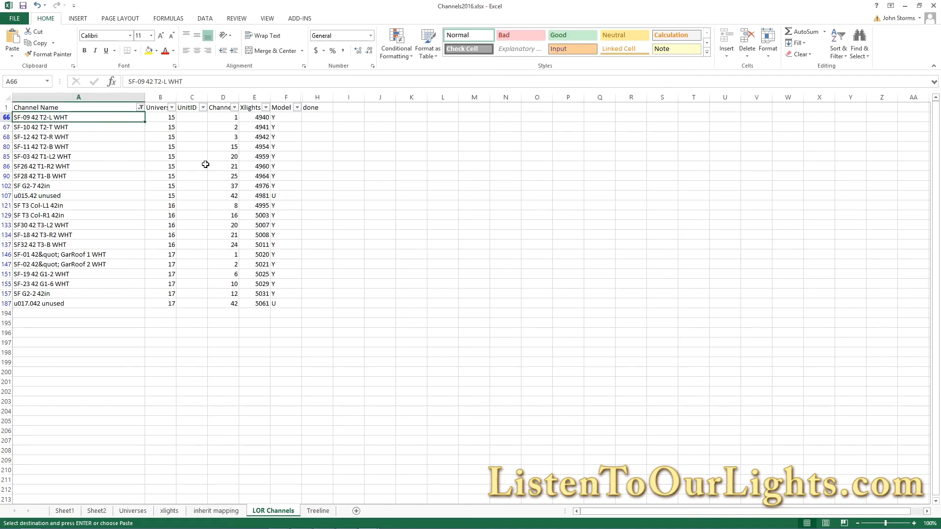
click(259, 117)
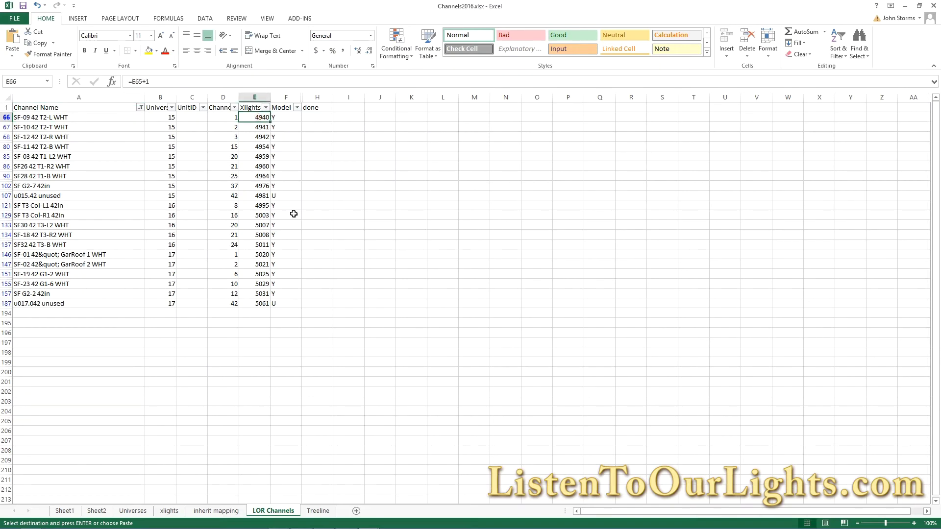
key(ctrl+c)
key(alt+Tab)
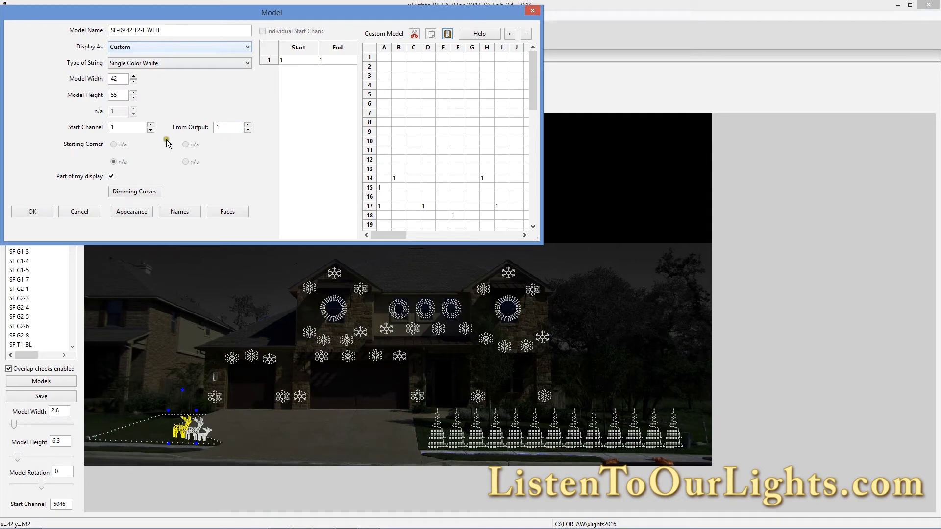
double_click(128, 131)
click(43, 212)
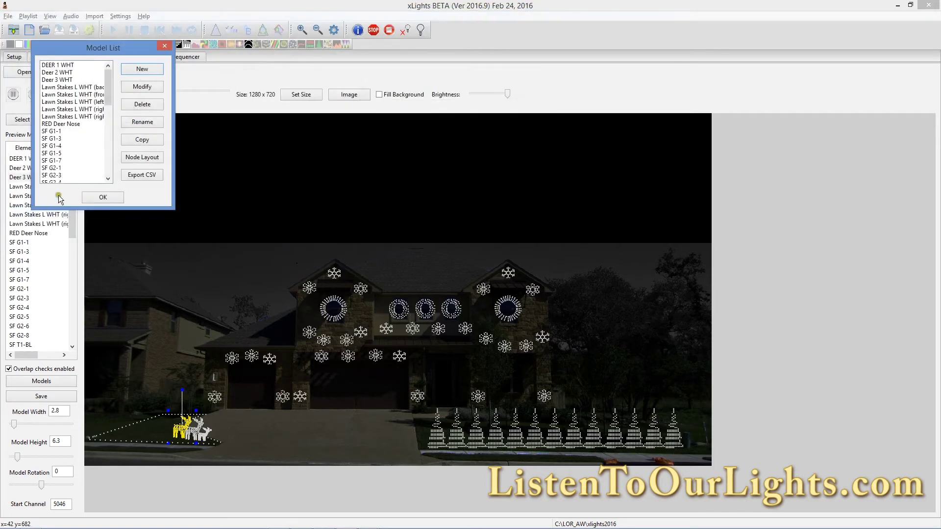
Shrink the new 42-inch snowflake model to about 2.7 wide by 5.0 high and place it on the roof beside the first gable.
click(99, 198)
click(390, 269)
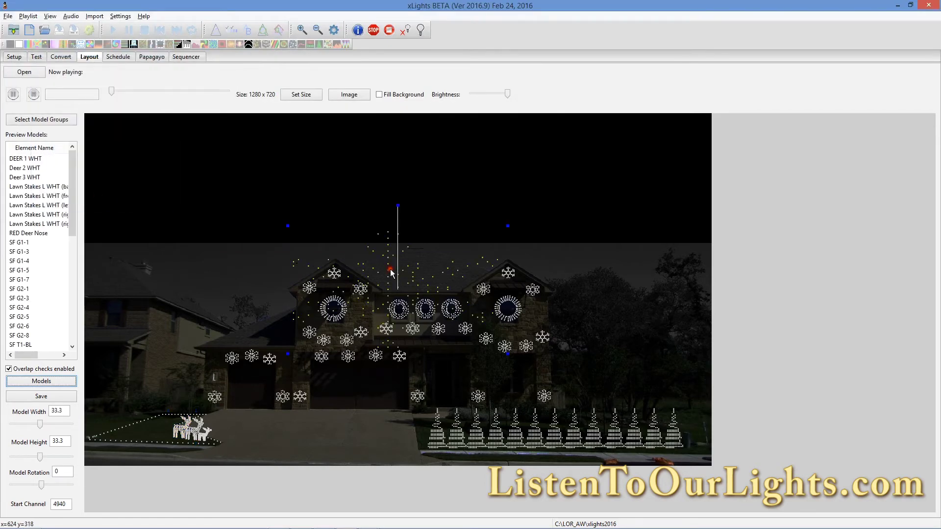
drag(381, 267, 392, 162)
drag(515, 136, 416, 189)
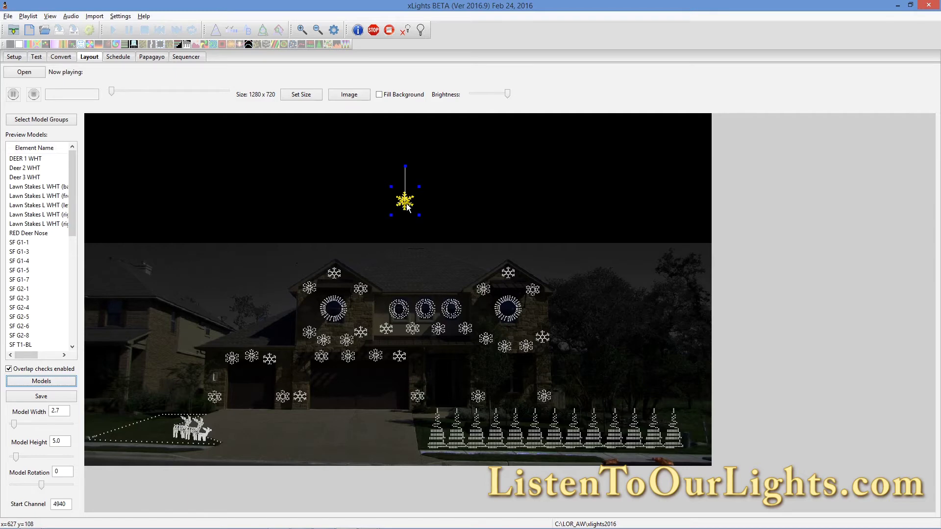
drag(401, 208, 371, 280)
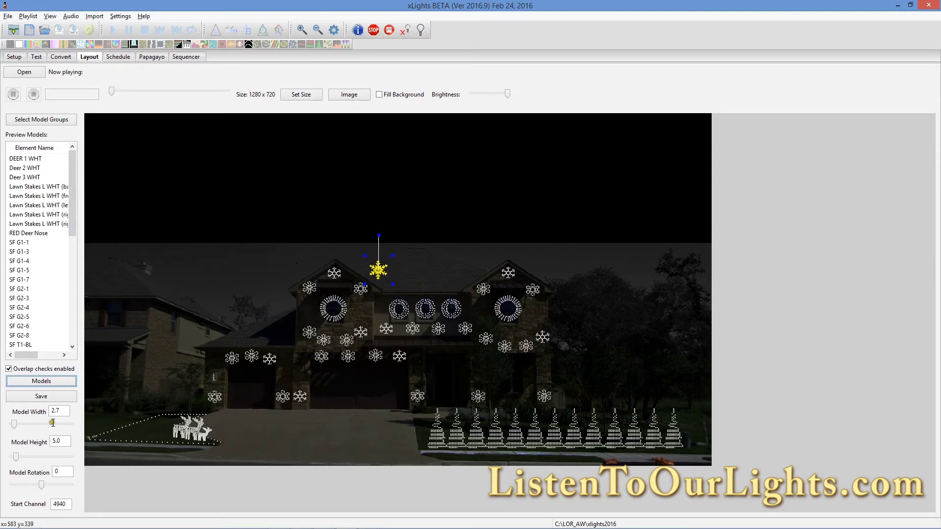
Mark SF-09 42 T2-L WHT with x in the done column of Channels2016.xlsx, and save the layout in xLights.
drag(68, 407, 49, 408)
key(alt+Tab)
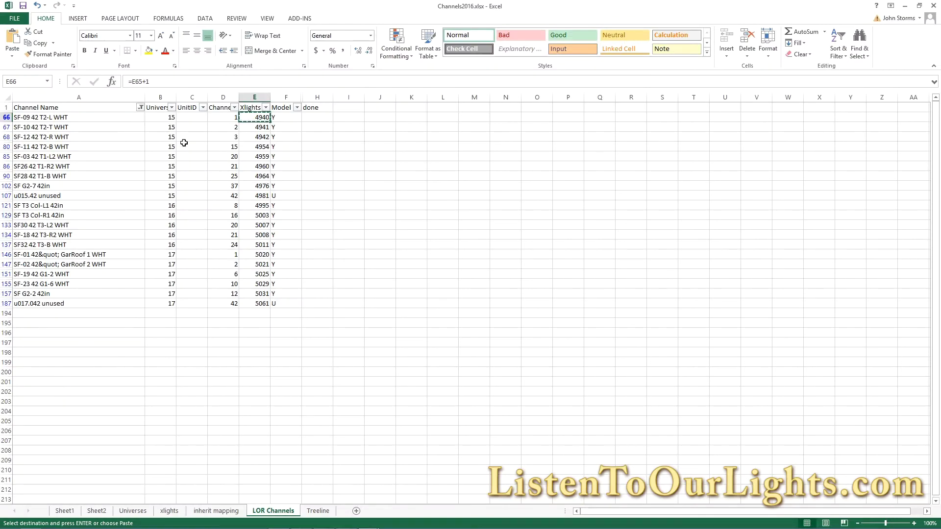
click(314, 117)
text(x)
key(alt+Tab)
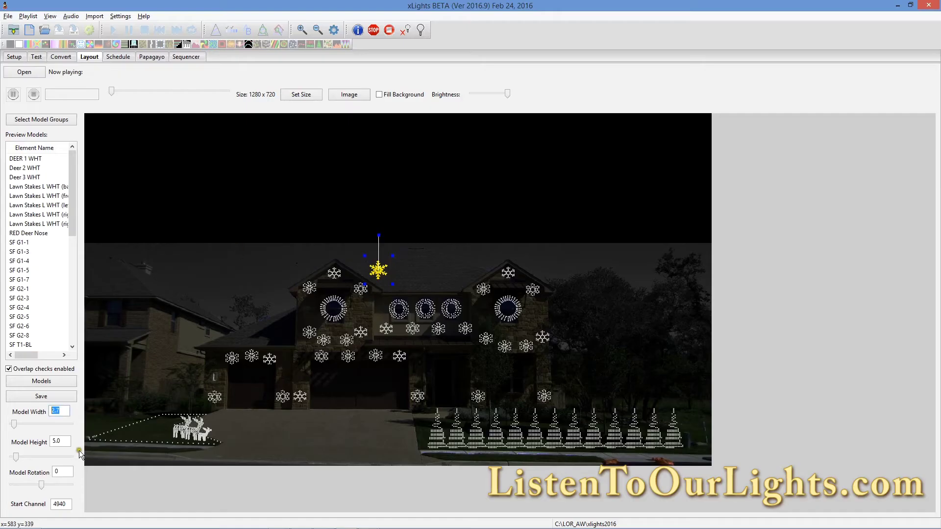
click(43, 396)
Duplicate the SF-09 42 T2-L WHT model in xLights and name the copy SF-10 42 T2-T WHT, taking the name from the channel spreadsheet.
key(alt+Tab)
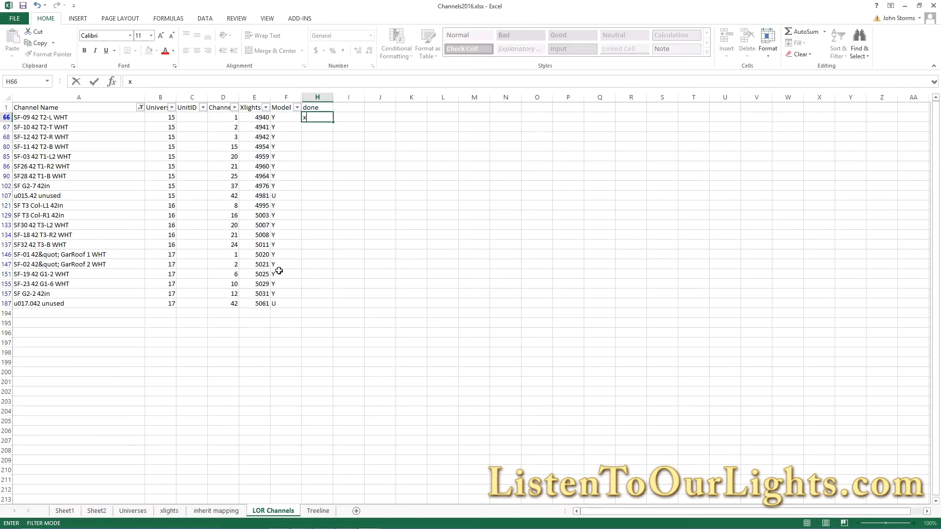
click(79, 126)
key(ctrl+c)
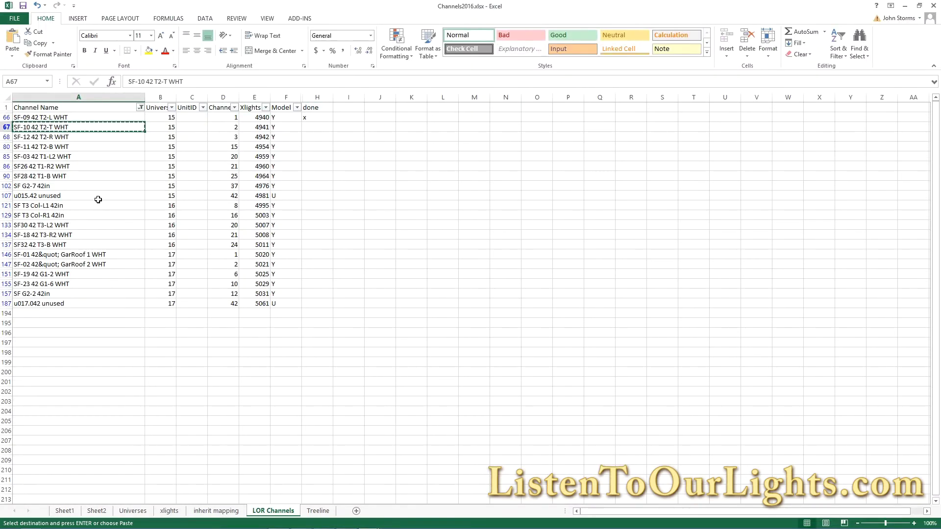
key(alt+Tab)
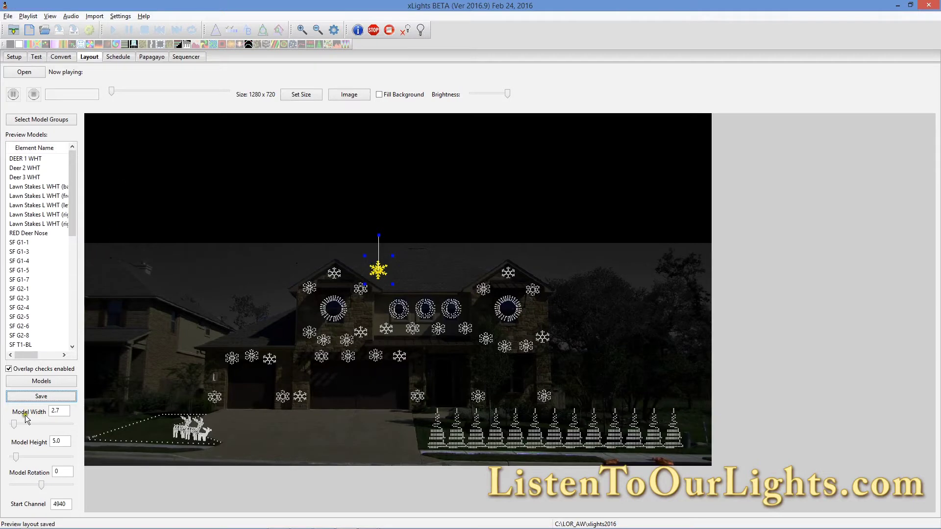
click(41, 381)
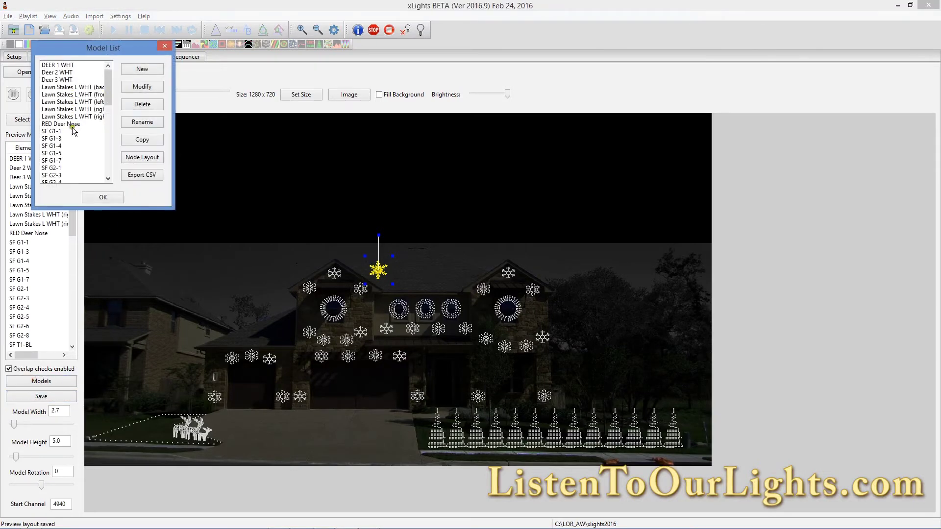
drag(108, 90, 109, 160)
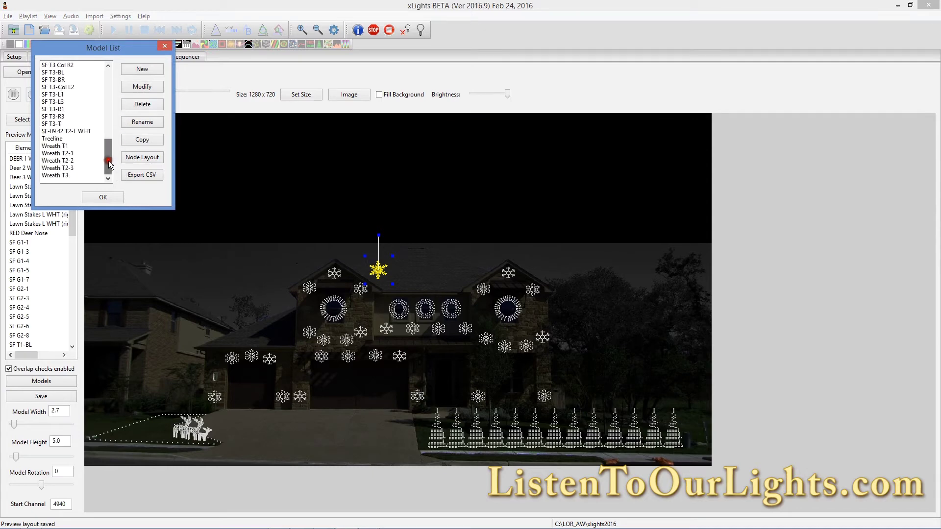
click(79, 132)
click(142, 140)
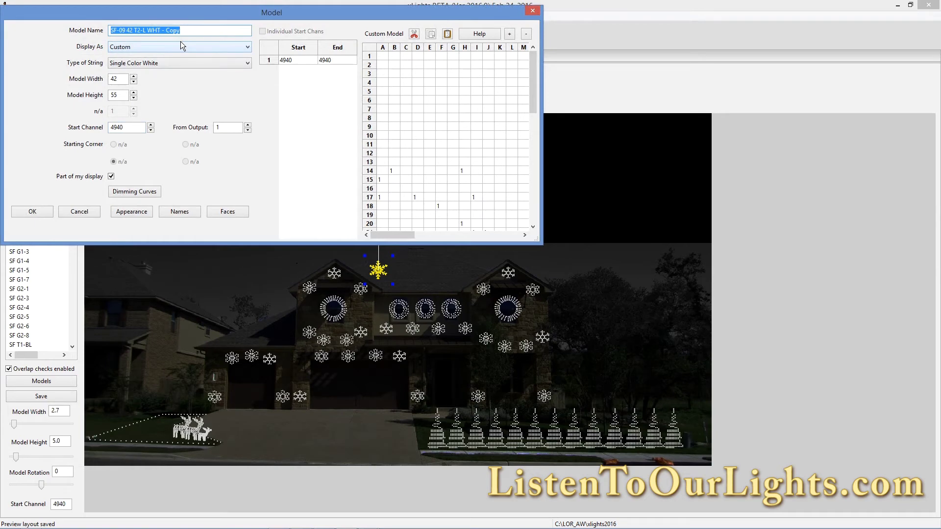
text(SF-10 42 T2-T WHT)
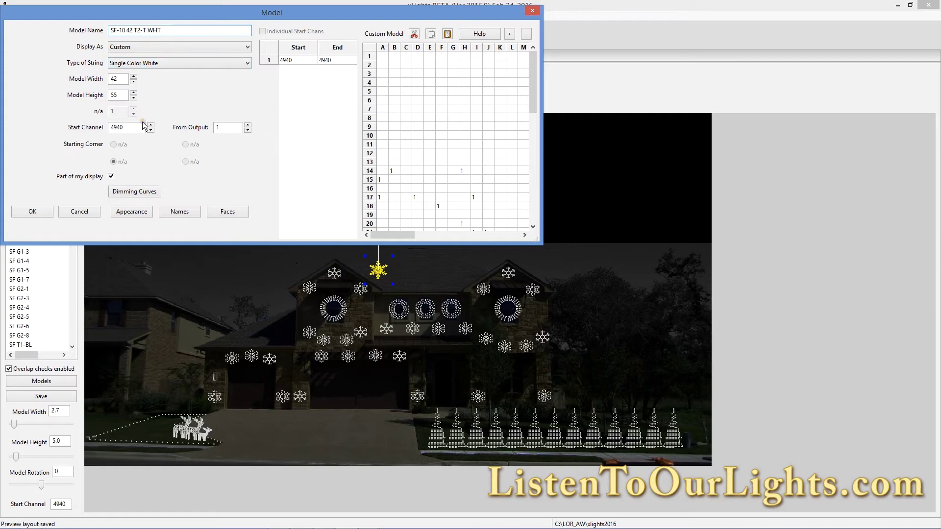
Set the copied model's start channel to 4941 from the spreadsheet's Xlights column, then accept the model and close the model list.
key(alt+Tab)
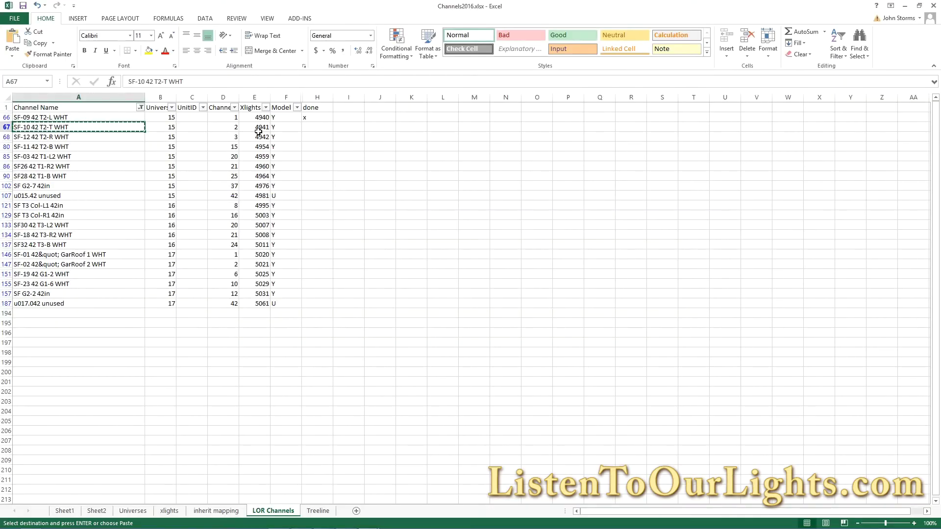
click(258, 128)
key(ctrl+c)
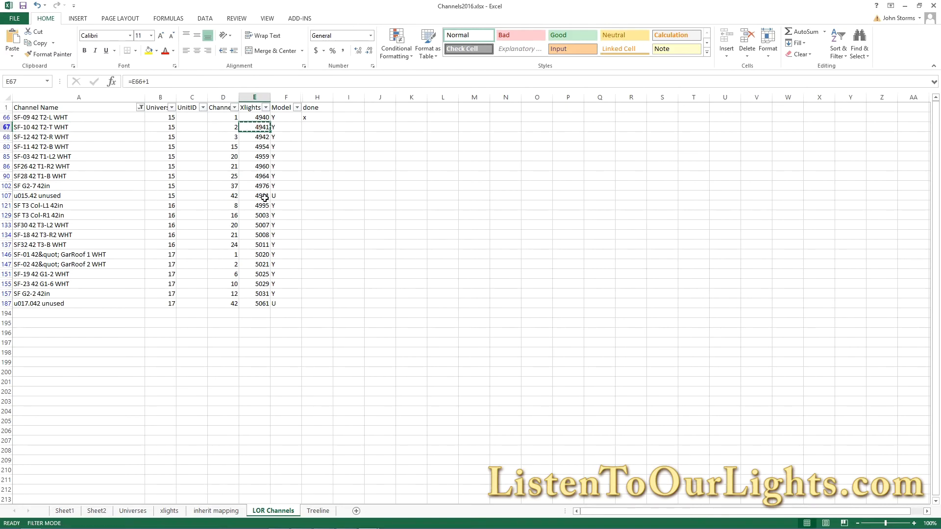
key(alt+Tab)
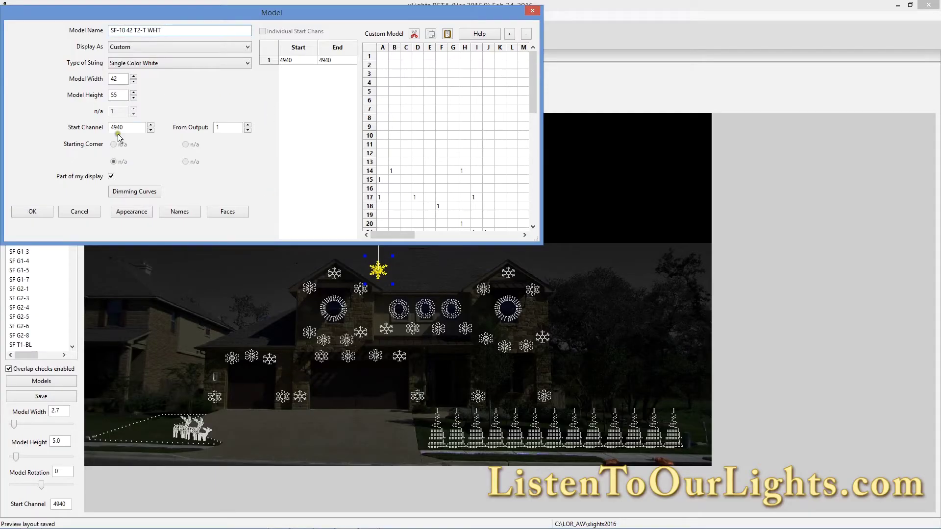
click(131, 128)
click(32, 211)
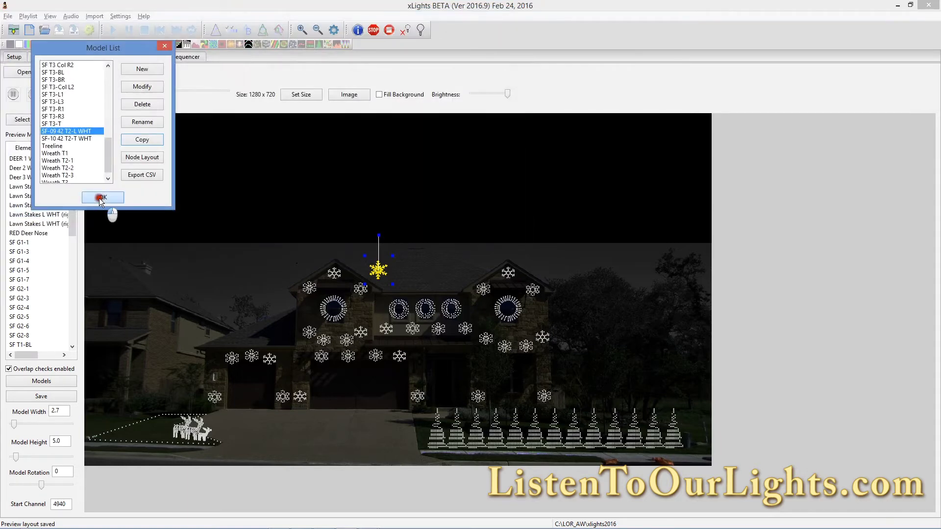
click(101, 198)
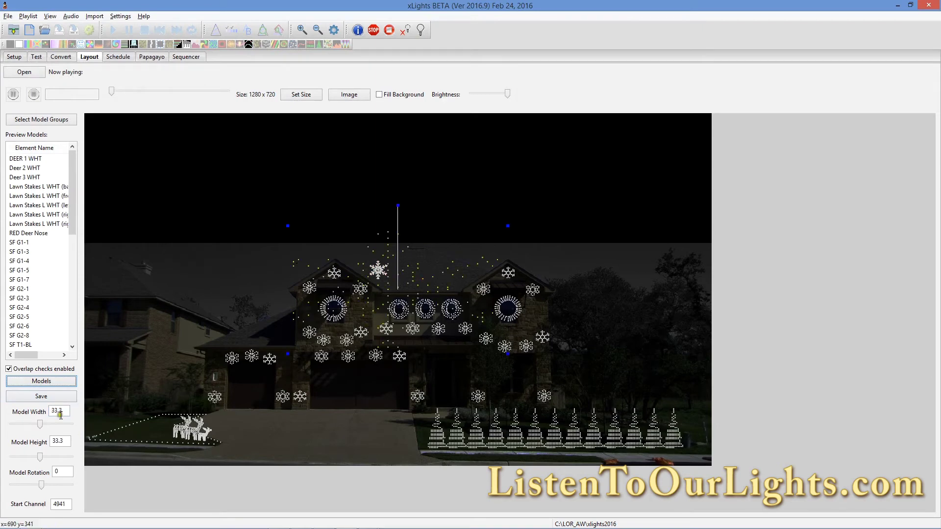
Set the new snowflake's width to 2.7 and height to 5, and place it on the roof above the middle wreaths.
drag(64, 411, 38, 403)
text(2.7)
key(Tab)
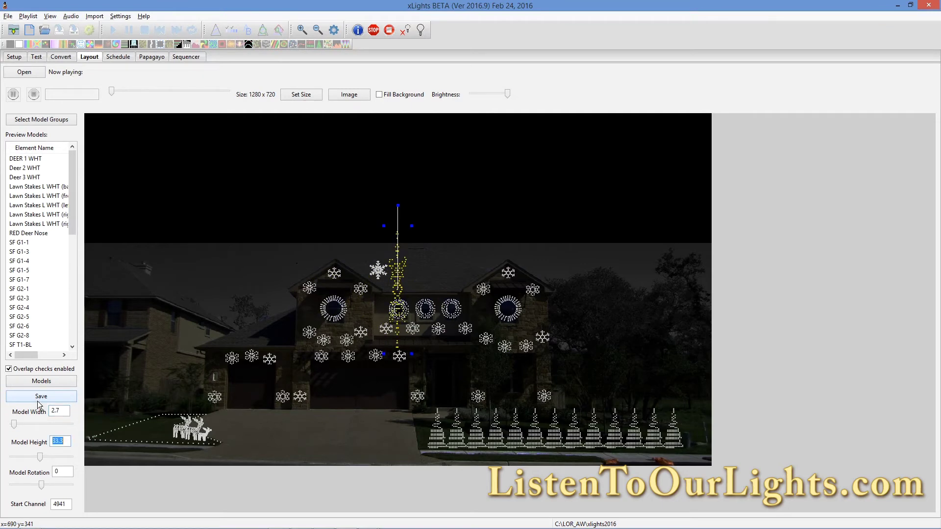
text(5)
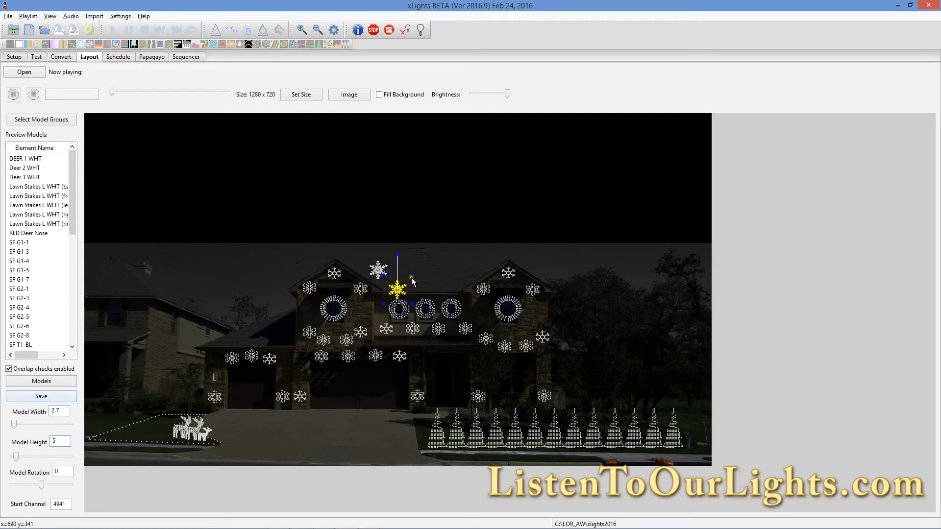
drag(396, 292, 421, 257)
click(490, 254)
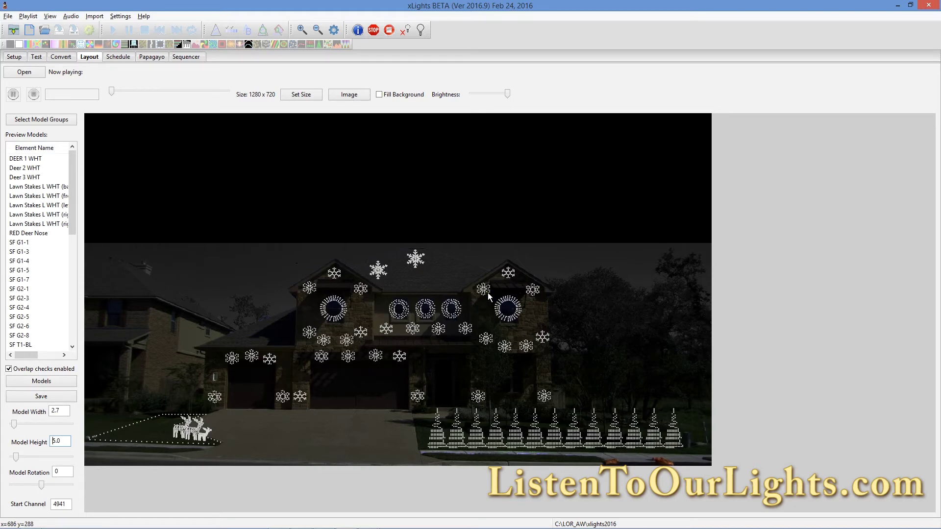
Switch to the models.xlsx workbook in Excel and open the Cactus sheet.
key(alt+Tab)
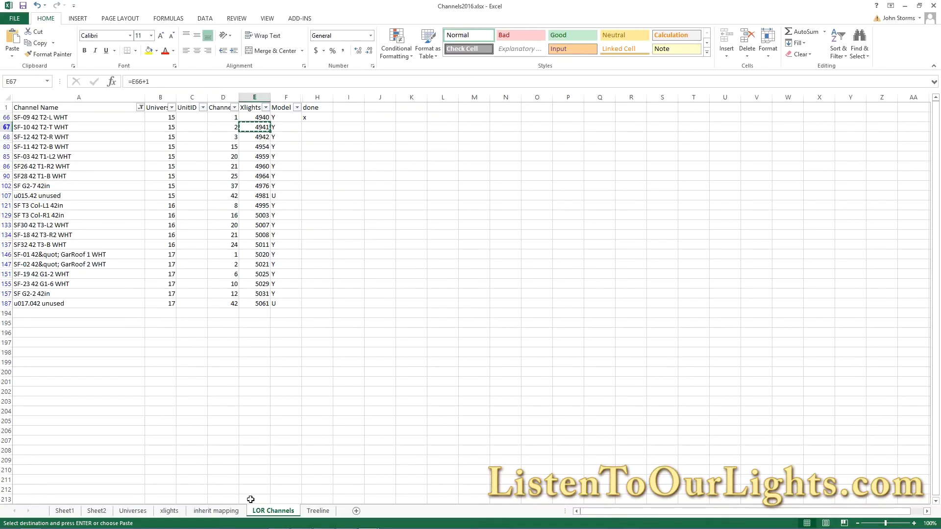
key(alt+Tab)
key(alt+Tab)
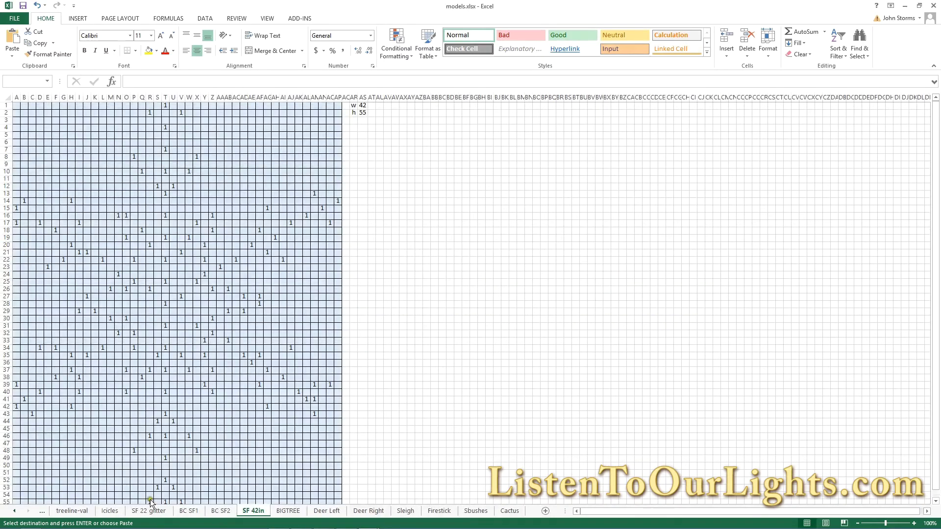
click(509, 512)
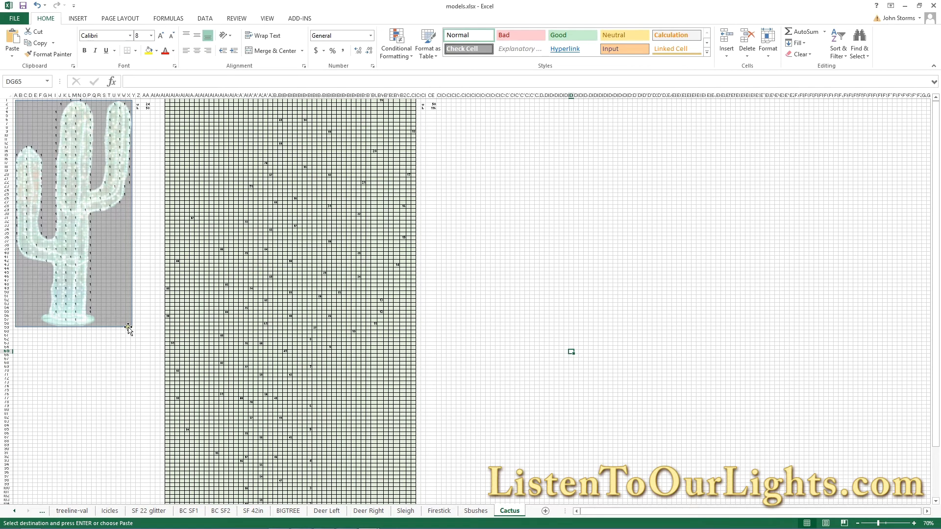
Select the cactus drawing grid from X58 back to A1 and copy it.
click(118, 339)
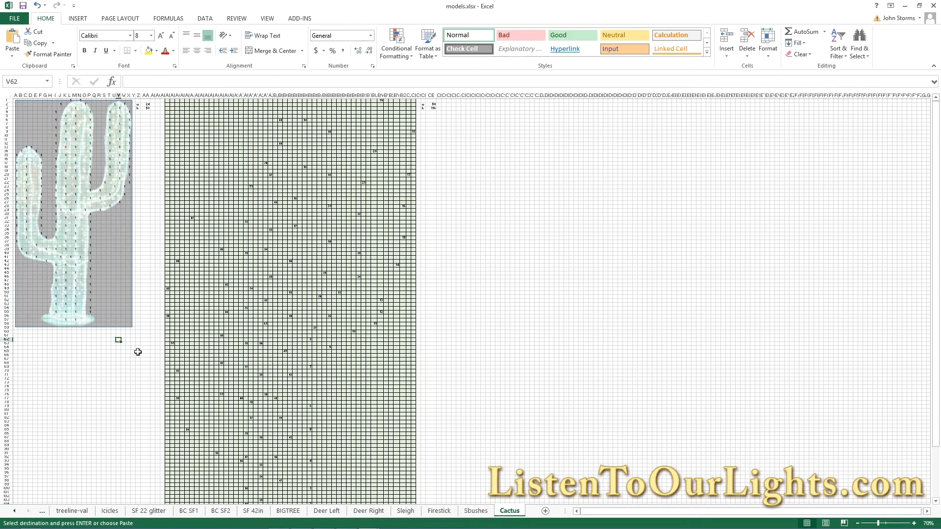
key(Up)
key(Up)
key(Right)
key(Right)
key(Up)
key(Up)
key(shift+Up)
key(shift+Up)
key(shift+Up)
key(shift+Up)
key(shift+Up)
key(shift+Up)
key(shift+Up)
key(shift+Up)
key(shift+Up)
key(shift+Up)
key(shift+Up)
key(shift+Up)
key(shift+Up)
key(shift+Up)
key(shift+Up)
key(shift+Up)
key(shift+Up)
key(shift+Up)
key(shift+Up)
key(shift+Up)
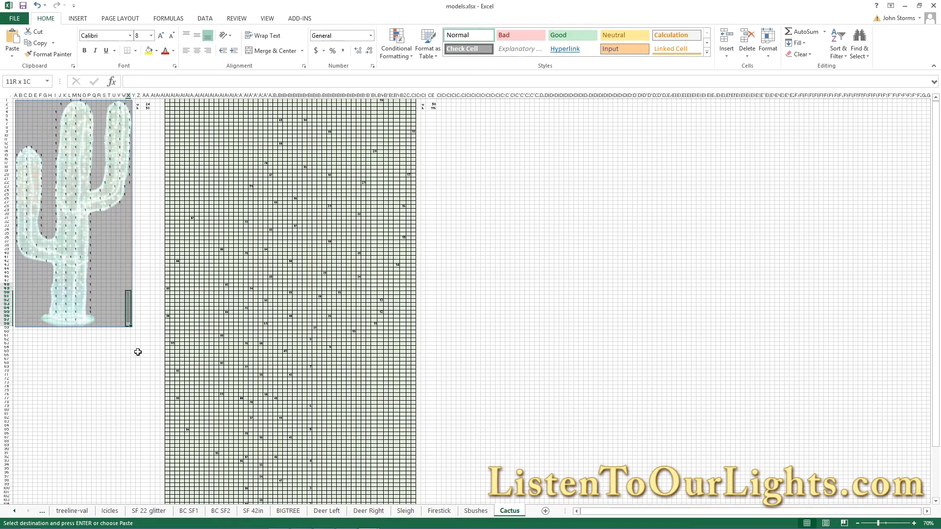
key(shift+Up)
key(shift+Up)
key(shift+Up)
key(shift+Up)
key(shift+Up)
key(shift+Up)
key(shift+Up)
key(shift+Up)
key(shift+Up)
key(shift+Up)
key(shift+Up)
key(shift+Up)
key(shift+Up)
key(shift+Up)
key(shift+Up)
key(shift+Up)
key(shift+Up)
key(shift+Up)
key(shift+Left)
key(shift+Left)
key(shift+Down)
key(shift+Left)
key(shift+Left)
key(shift+Left)
key(shift+Left)
key(shift+Left)
key(shift+Left)
key(shift+Left)
key(shift+Left)
key(shift+Left)
key(shift+Left)
key(shift+Left)
key(shift+Left)
key(shift+Left)
key(shift+Left)
key(shift+Left)
key(shift+Left)
key(shift+Left)
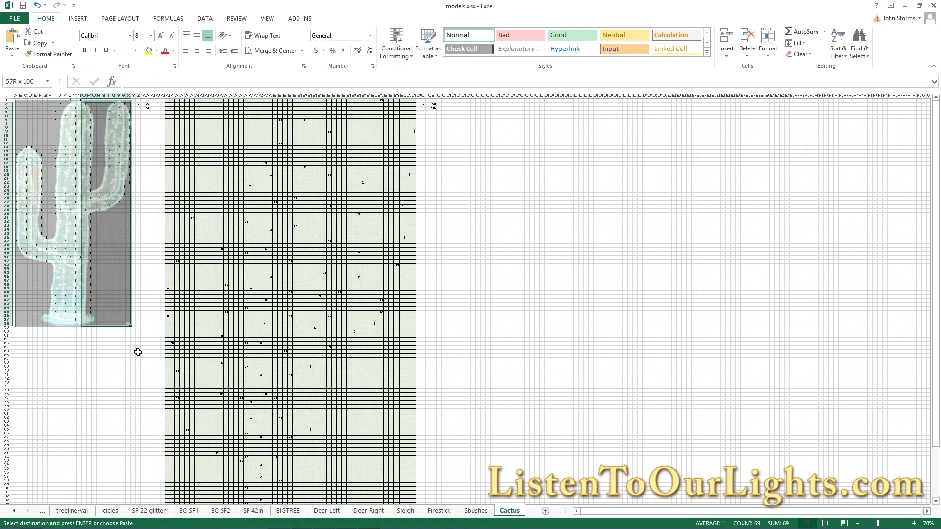
key(shift+Left)
key(shift+Left)
key(shift+Left)
key(shift+Left)
key(shift+Up)
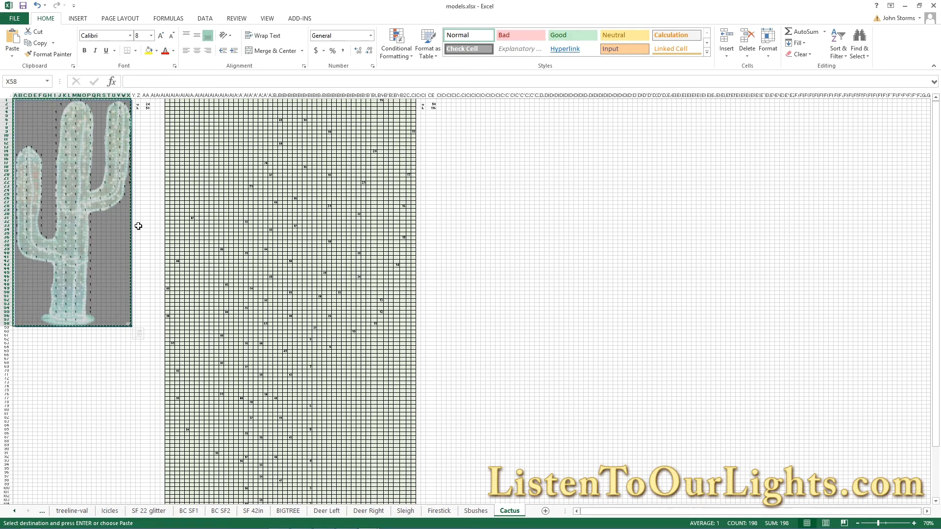
Create a new xLights model named Cactus Green, displayed as Custom with string type Single Color Green.
key(alt+Tab)
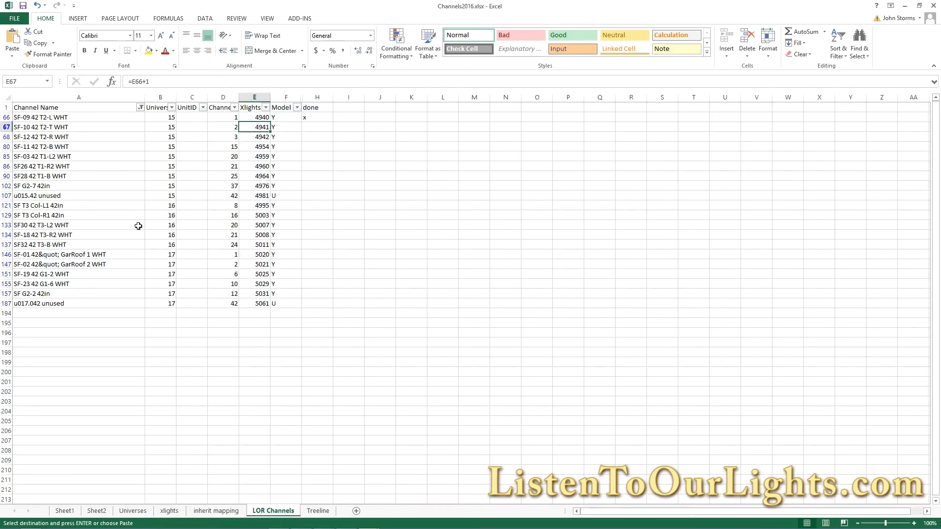
key(alt+Tab)
key(alt+Tab)
click(41, 381)
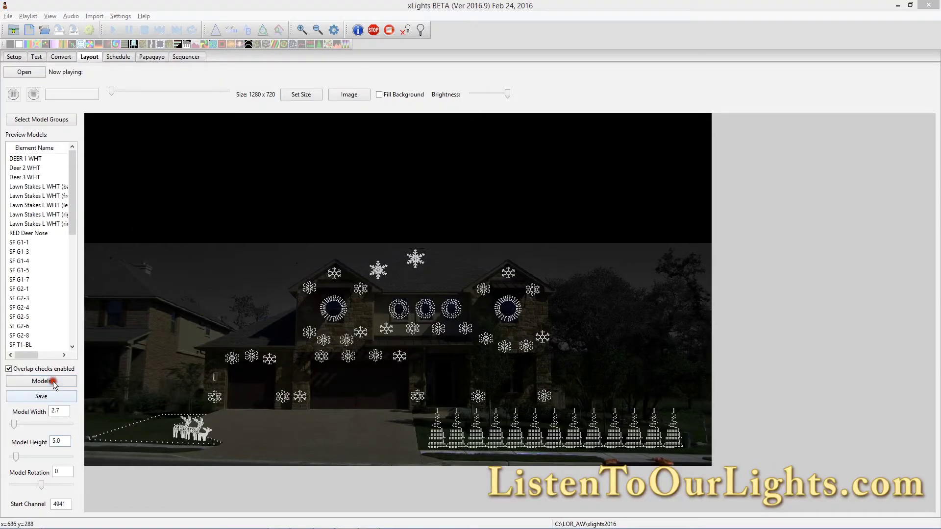
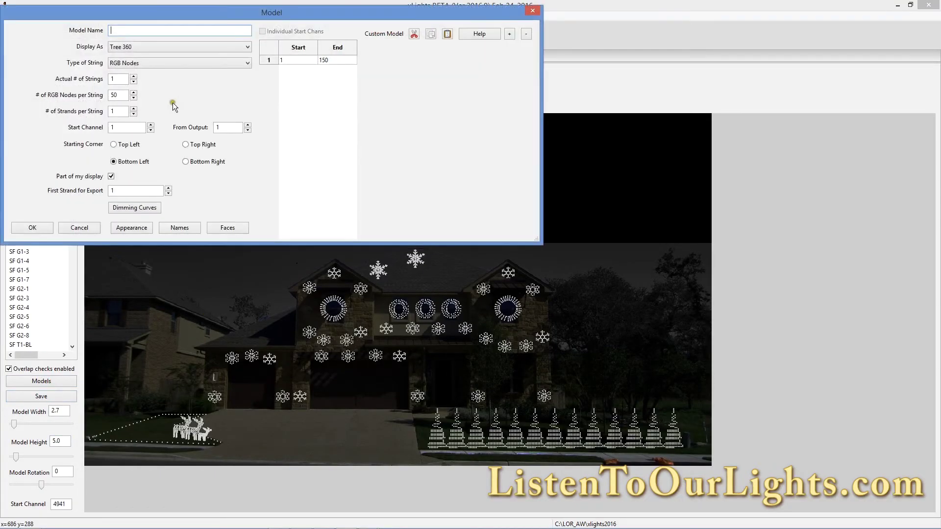
click(126, 46)
click(129, 151)
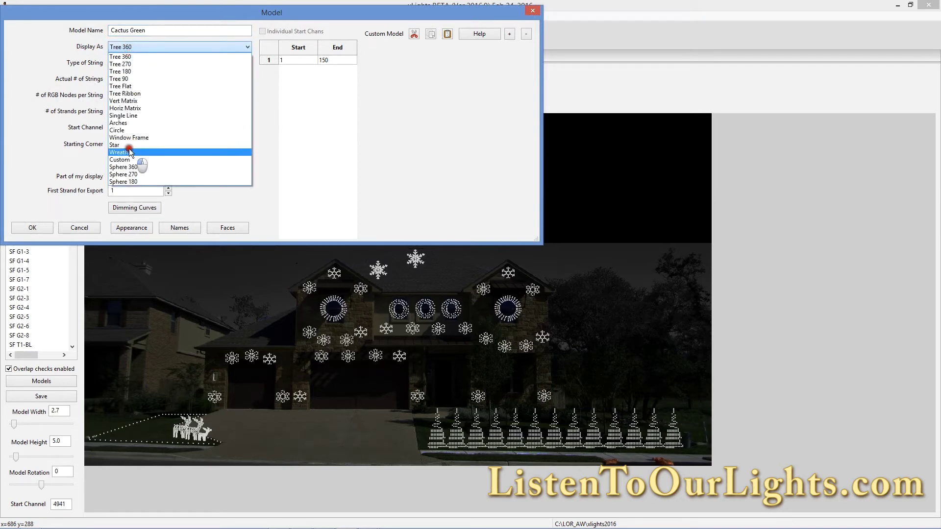
click(120, 160)
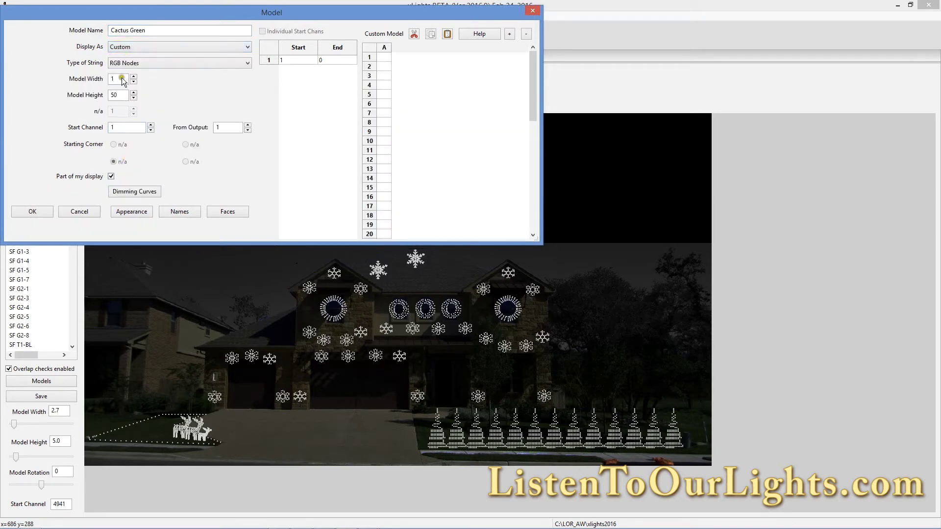
click(130, 63)
click(145, 142)
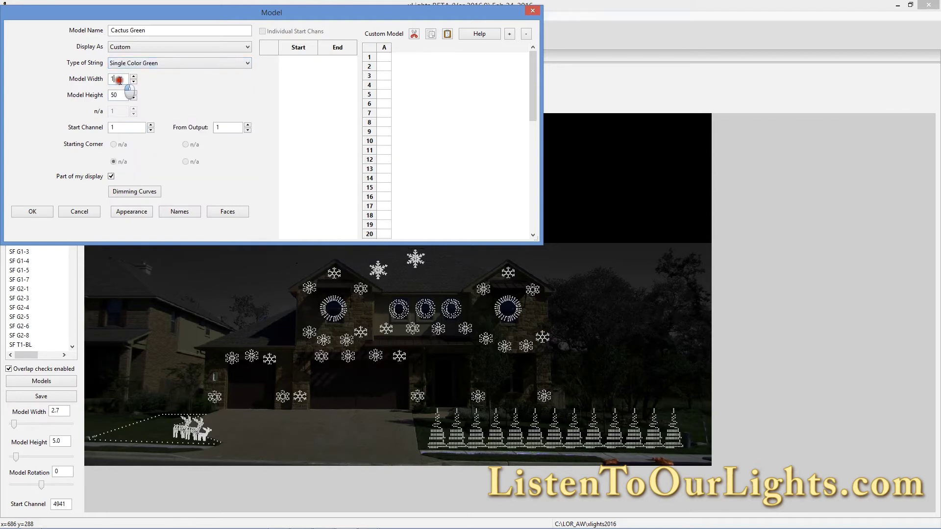
Set the Cactus Green model's width to 24 and height to 58, matching the grid in the models.xlsx workbook.
key(alt+Tab)
key(alt+Tab)
key(Tab)
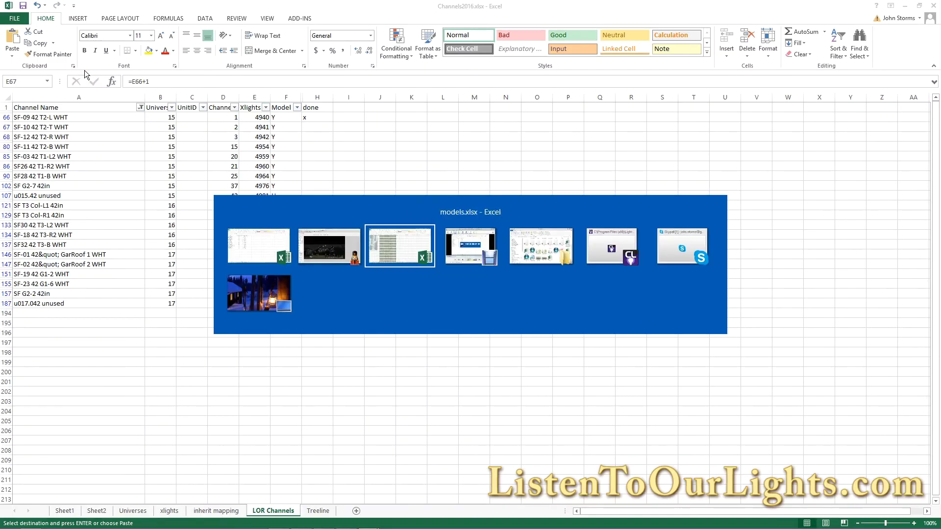
key(alt+Tab)
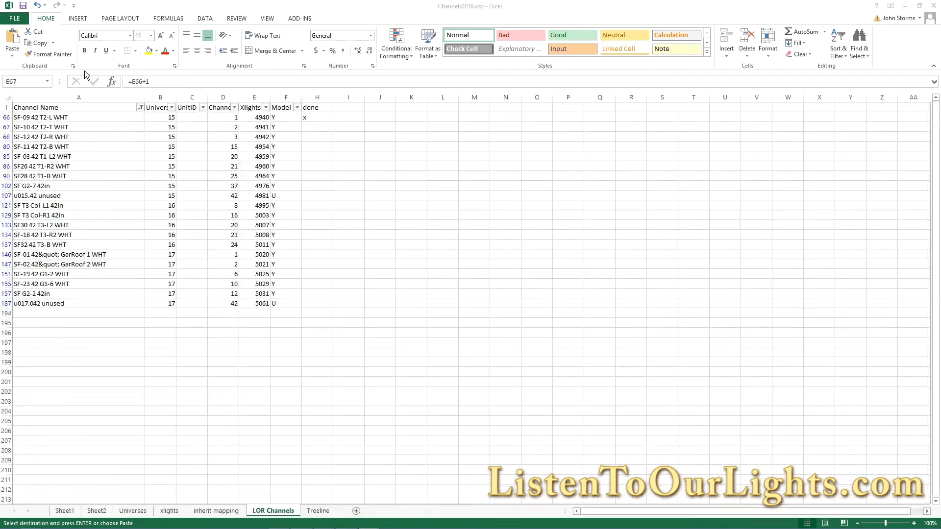
key(alt+Tab)
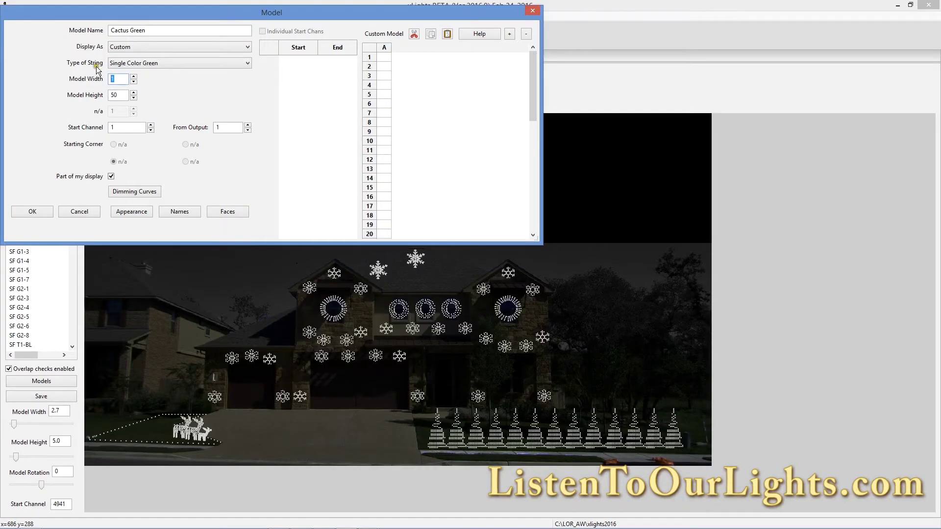
text(24)
key(Tab)
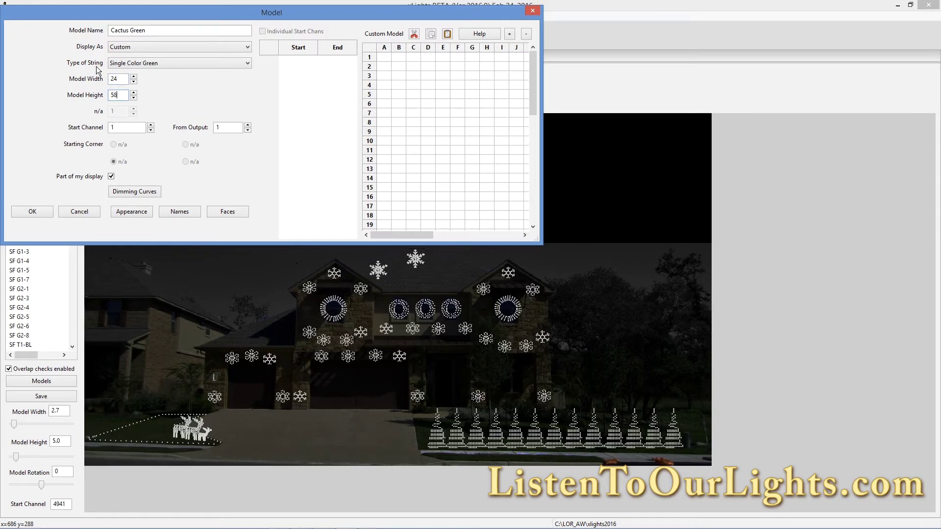
Switch to the Channels2016.xlsx workbook and mark the SF-10 42 T2-T WHT row as done with an x.
key(alt+Tab)
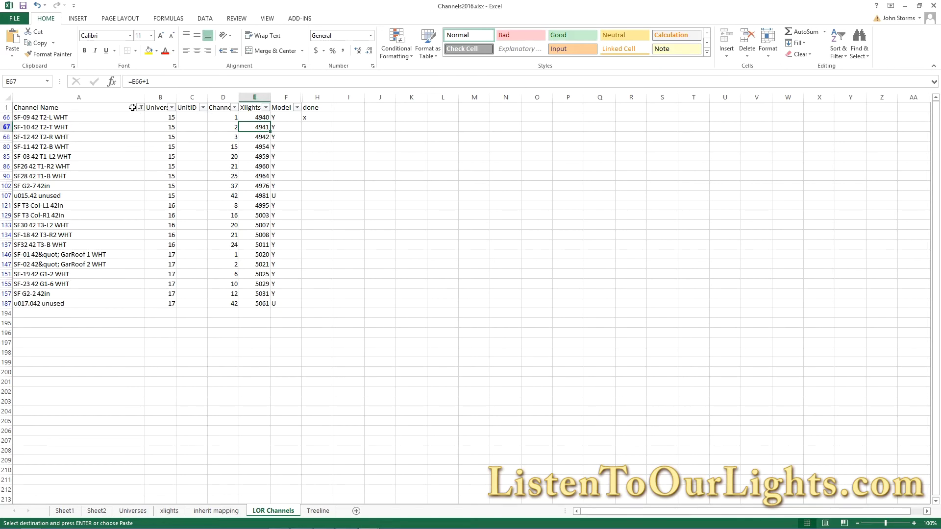
click(311, 128)
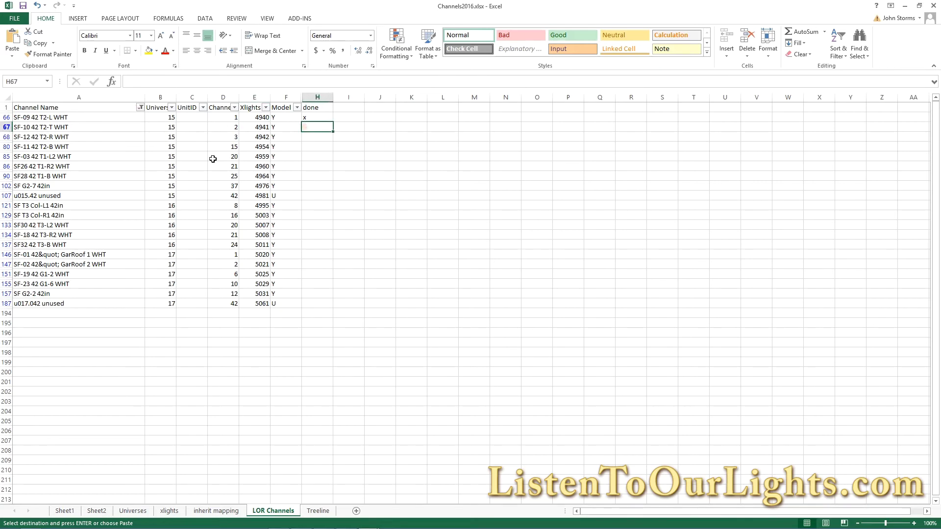
text(x)
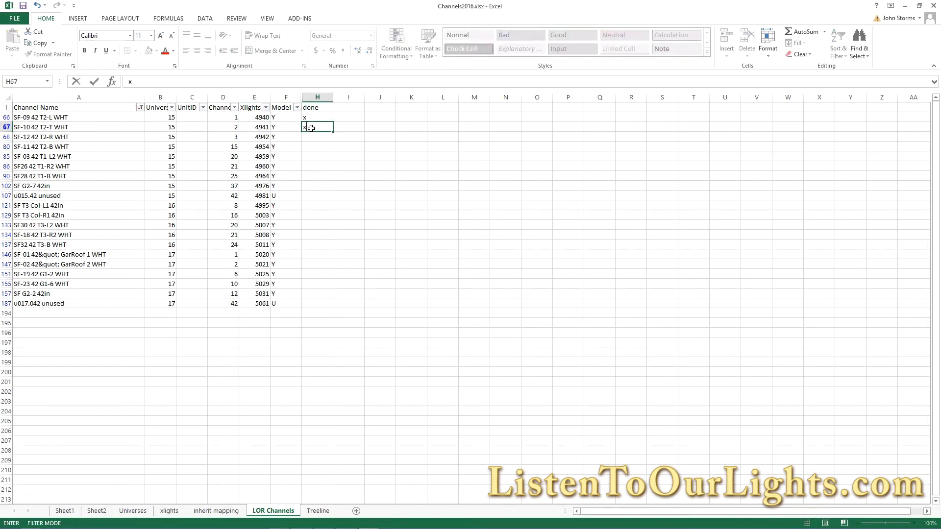
Filter the Channel Name column to show only the cactus channels.
click(140, 107)
click(55, 190)
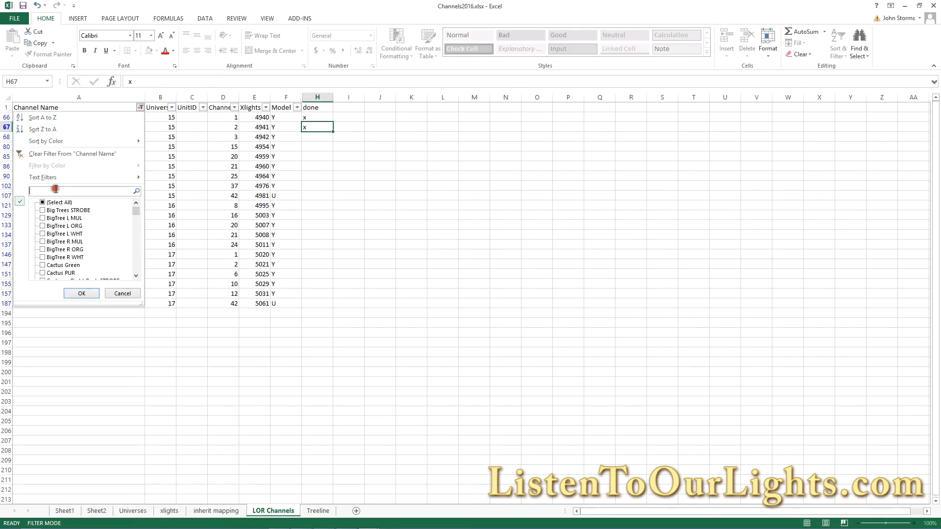
key(Return)
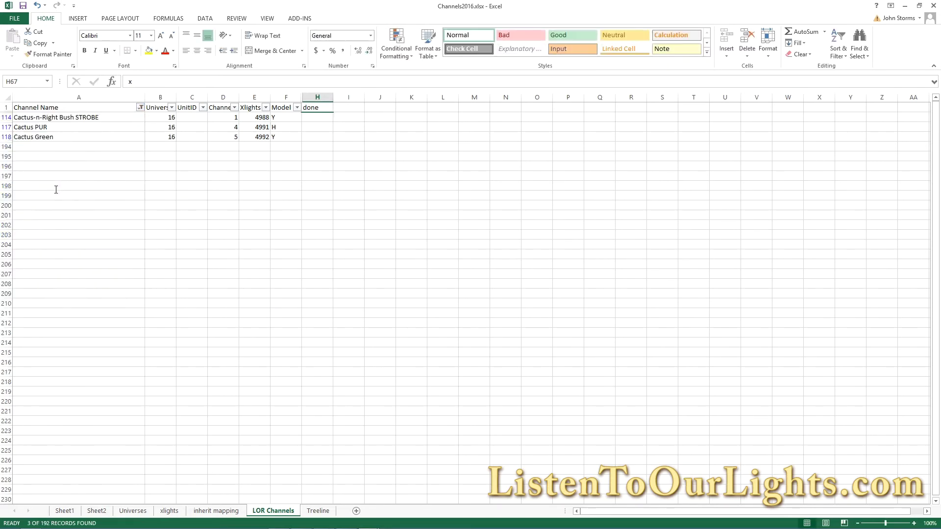
Copy the xLights channel of Cactus Green, 4992, into the xLights model as its start channel and save the model.
click(42, 137)
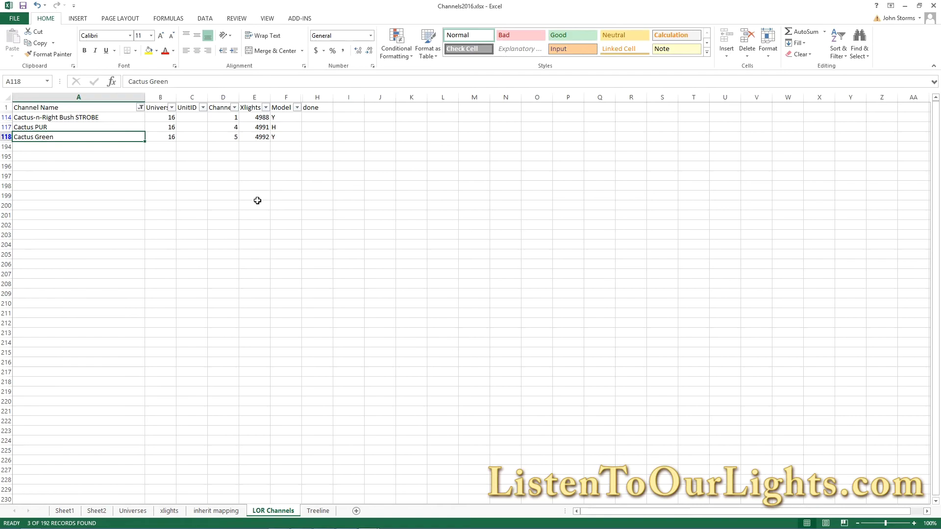
click(263, 133)
key(ctrl+c)
key(alt+Tab)
drag(135, 127, 91, 130)
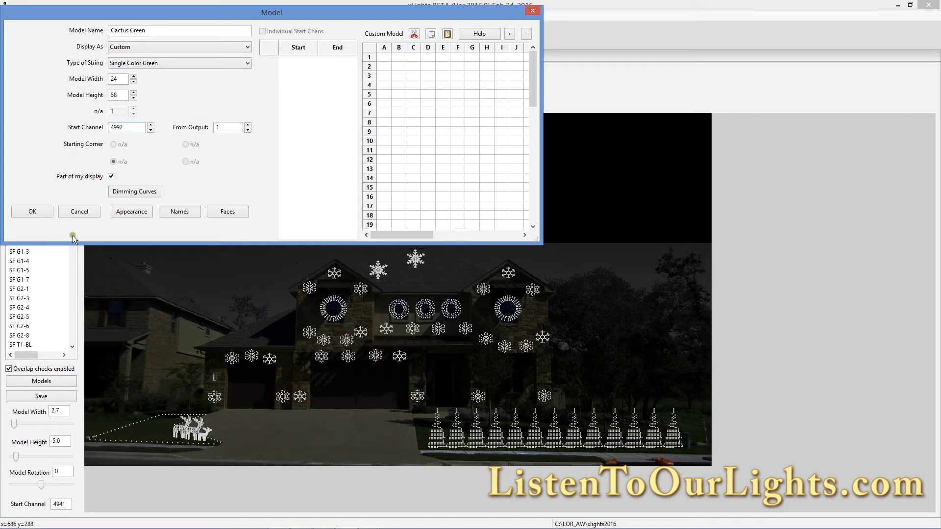
click(34, 211)
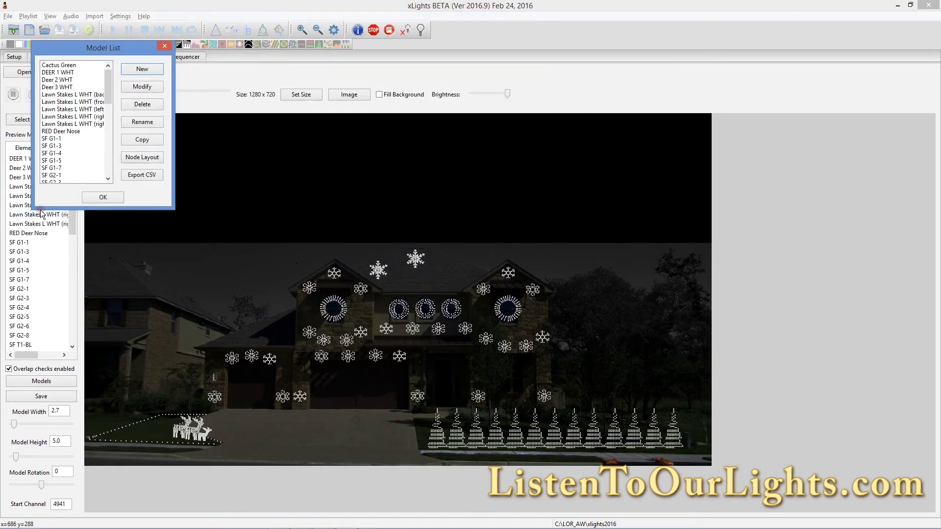
click(101, 196)
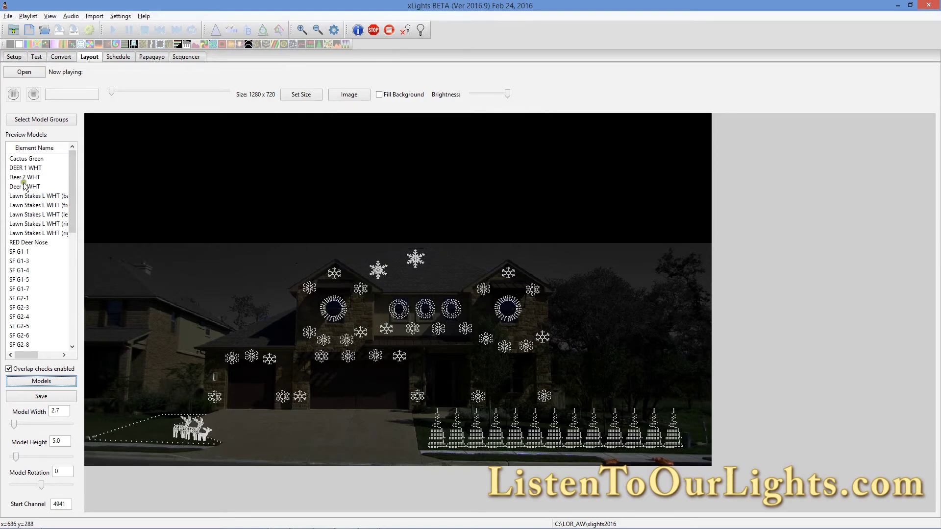
Select Cactus Green in the layout preview and reopen its model settings for modification.
click(26, 160)
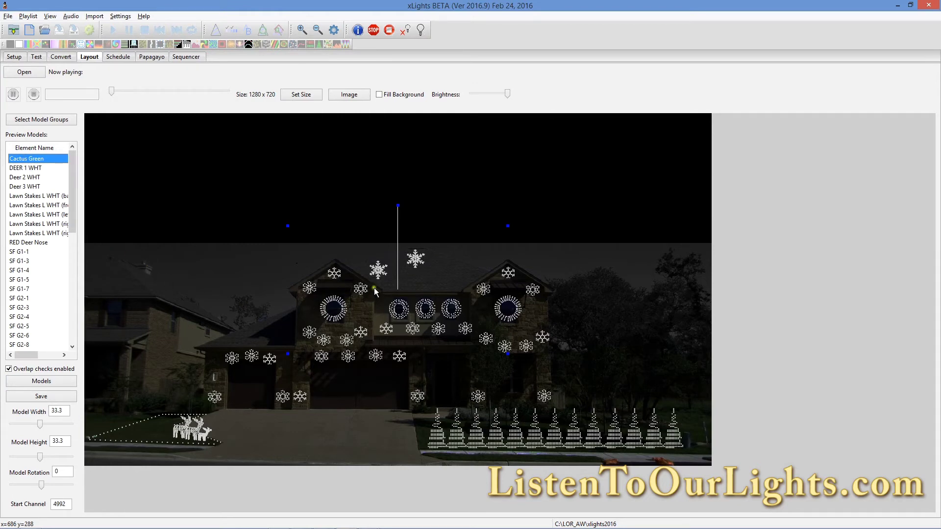
click(36, 382)
click(63, 65)
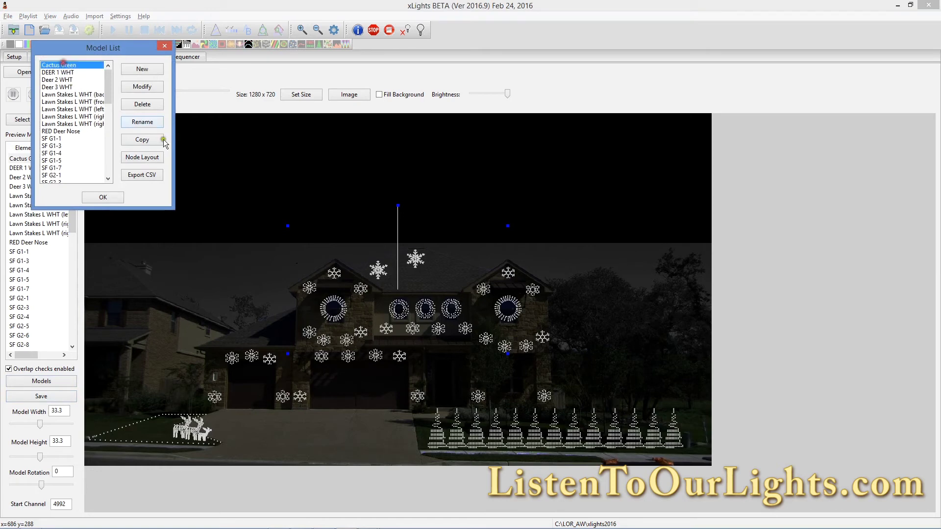
click(142, 87)
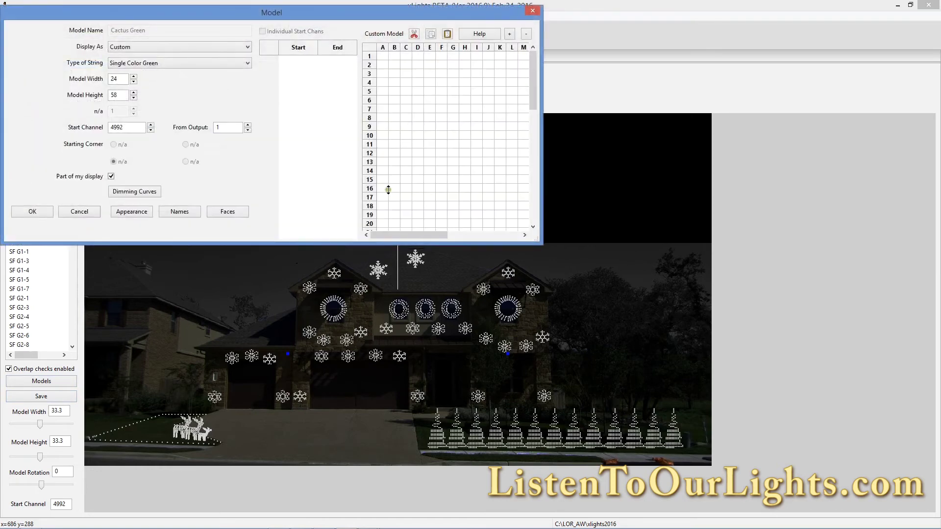
Copy the cactus drawing grid again from models.xlsx, paste it into Cactus Green's custom grid from A1, and save the model.
key(alt+Tab)
key(Tab)
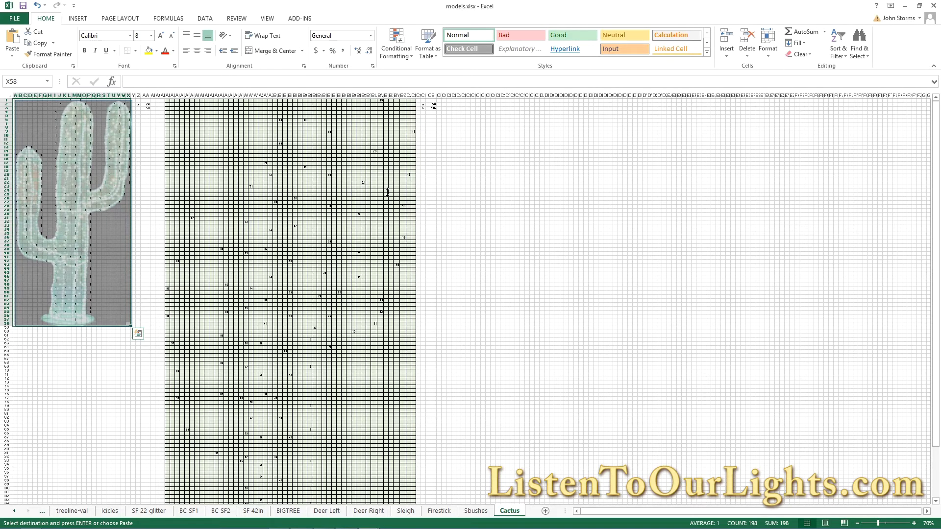
key(alt+Tab)
key(alt+Tab)
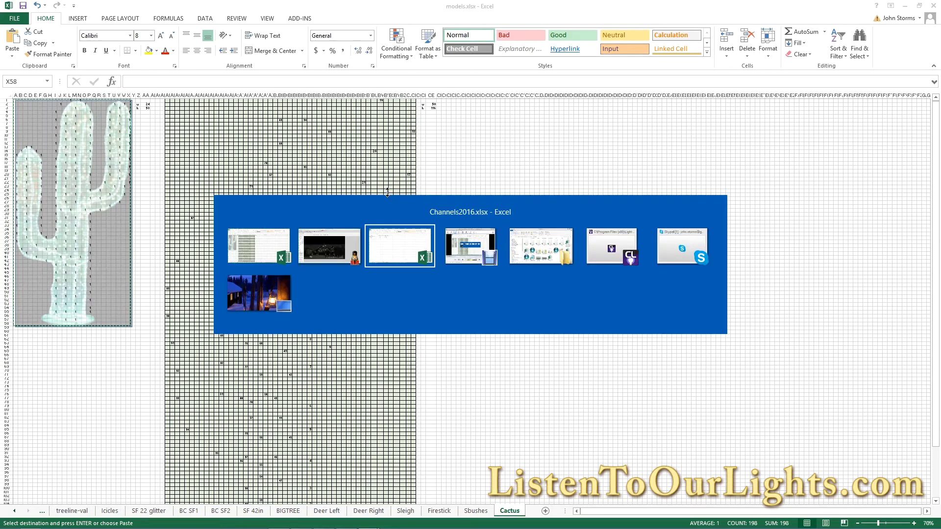
key(alt+Tab)
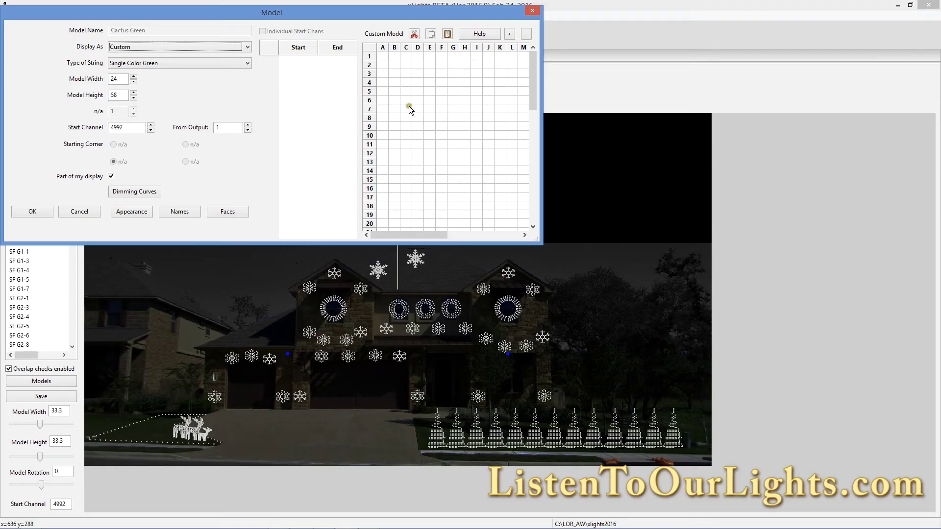
click(381, 56)
click(448, 34)
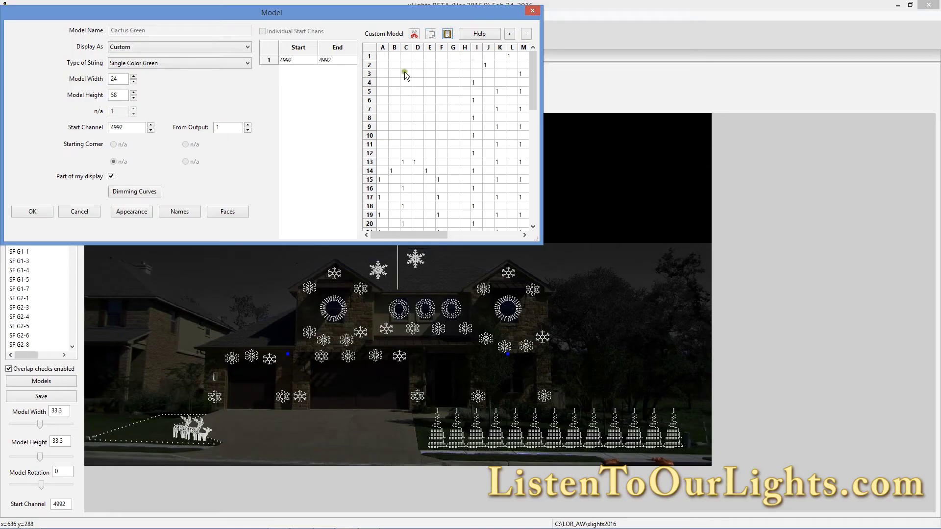
click(38, 214)
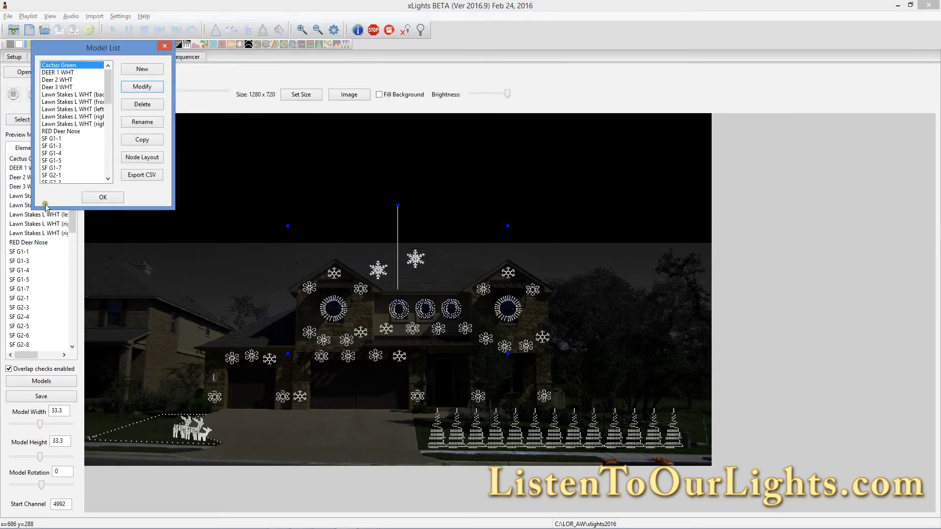
click(87, 193)
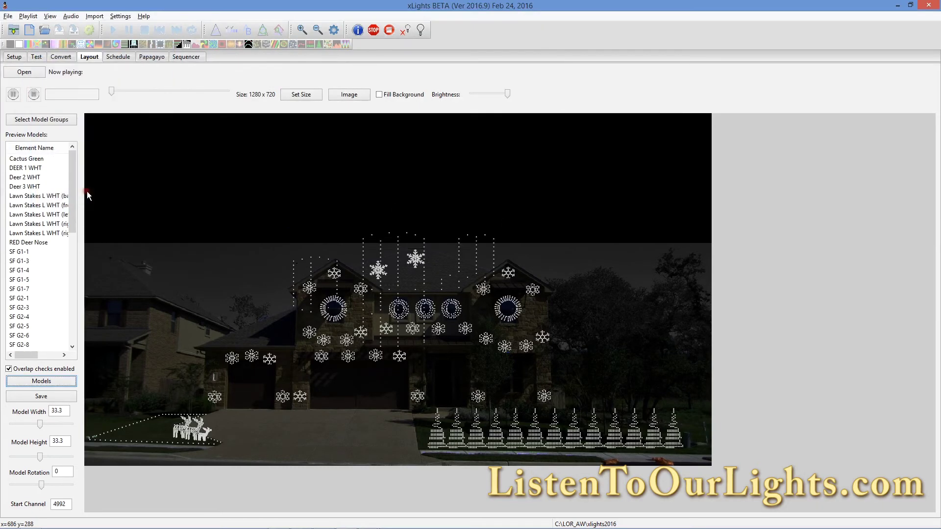
Shrink the green cactus to about 3.8 wide and 11.9 high and place it before the house's right section, above the tree row.
click(458, 248)
drag(460, 255, 232, 160)
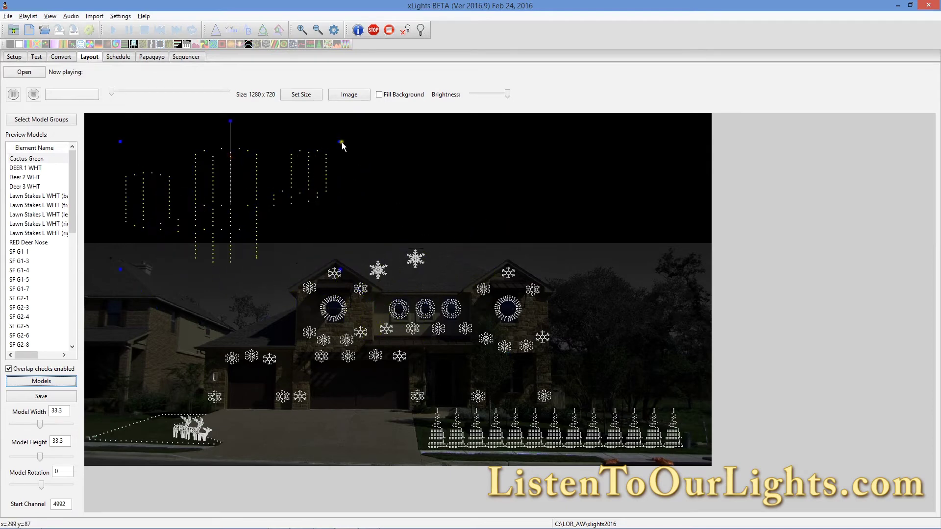
drag(342, 142, 246, 181)
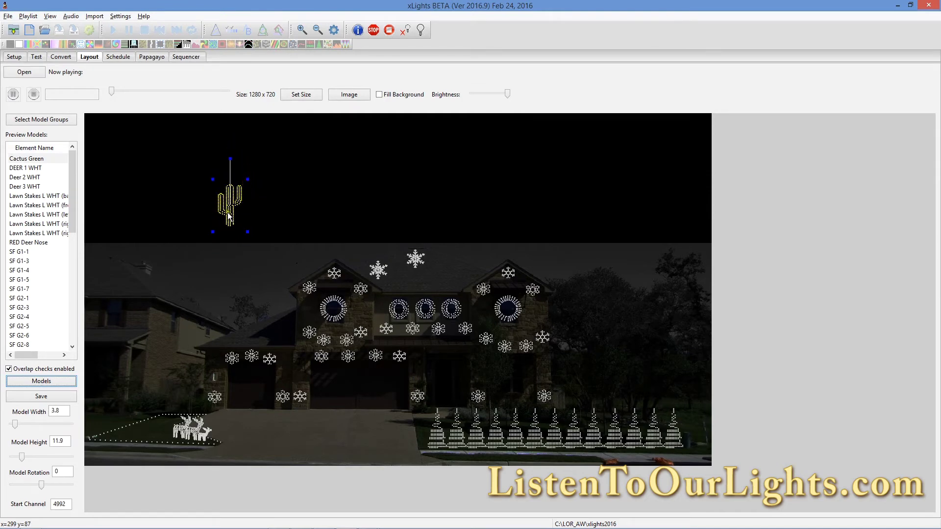
drag(225, 216, 613, 409)
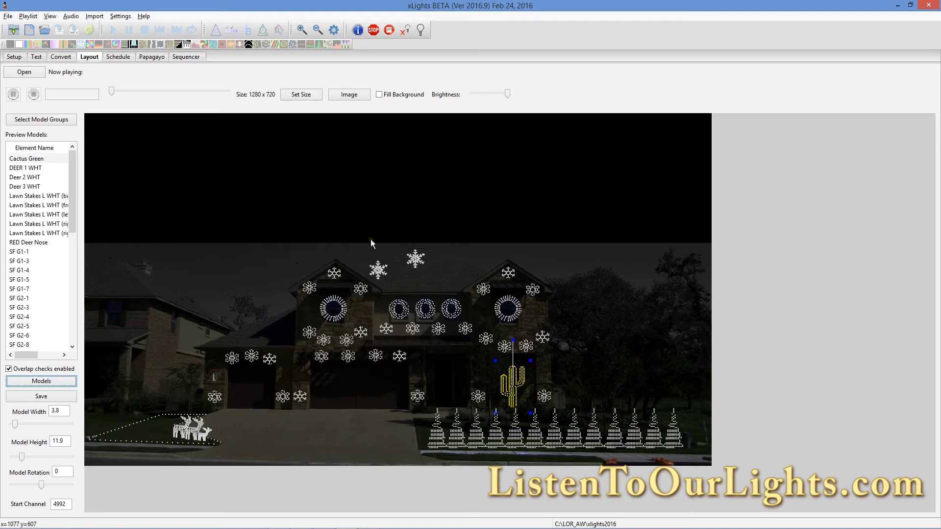
Create a new model named Cactus Pixel, displayed as Custom with string type RGB Nodes.
click(49, 387)
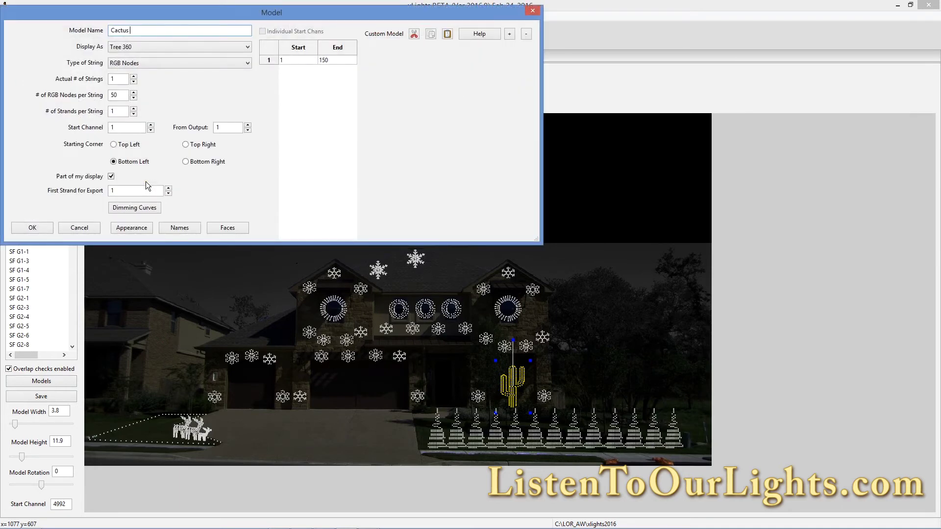
text(Cactus Pixel)
key(Tab)
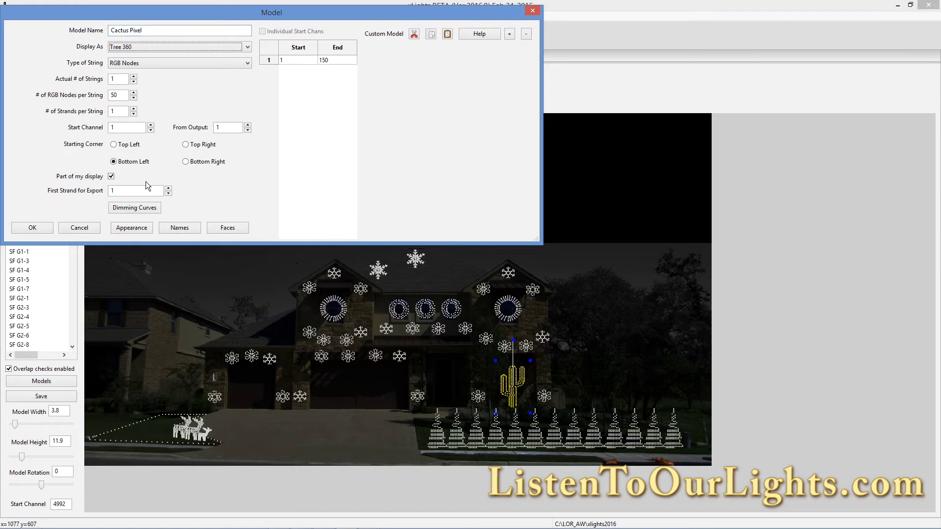
click(158, 48)
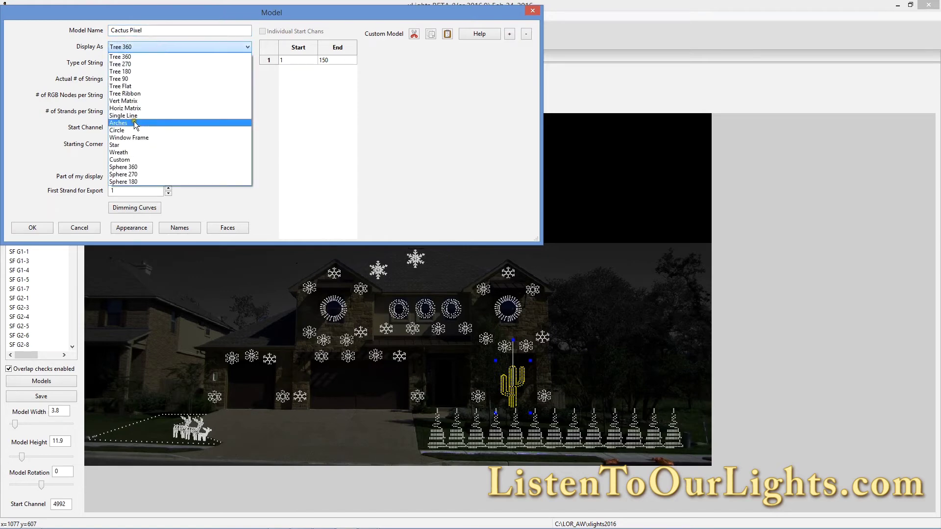
click(121, 160)
click(122, 161)
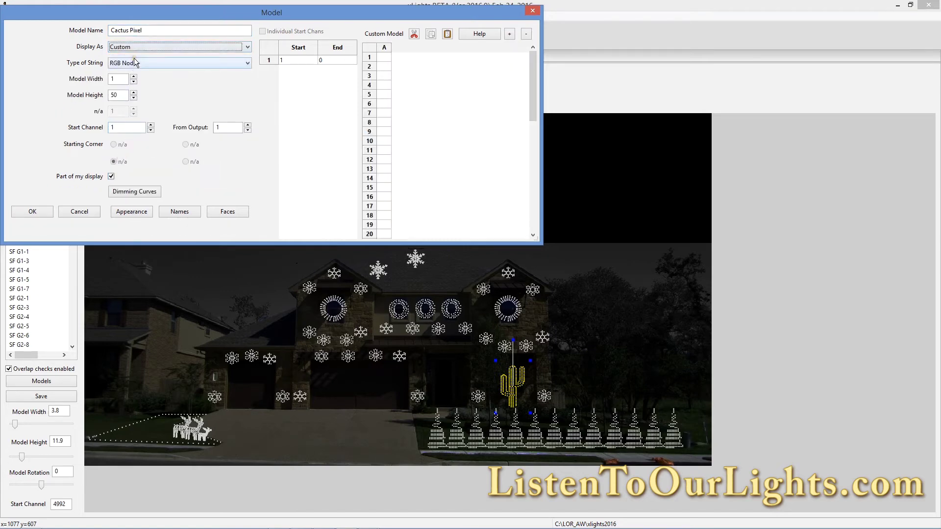
Set the Cactus Pixel model's width to 50 and height to 116, using the size noted beside the larger grid in models.xlsx.
key(alt+Tab)
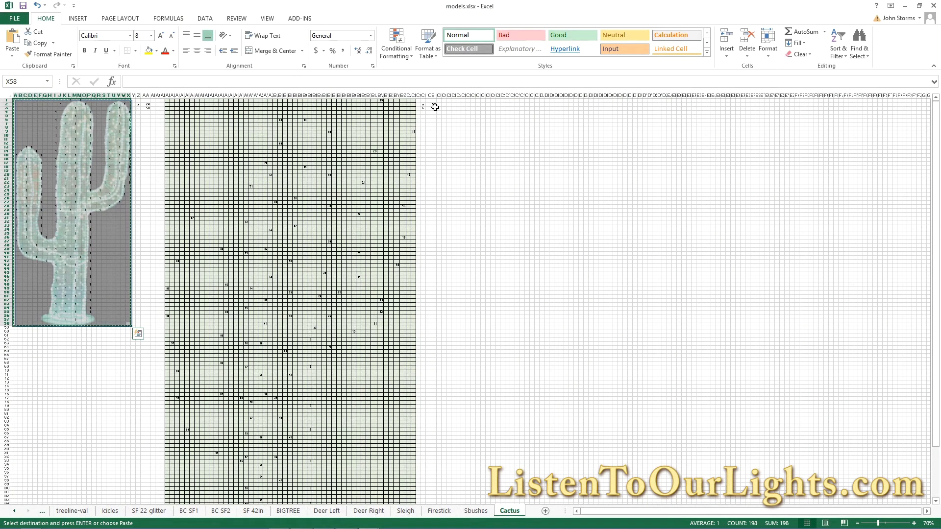
key(alt+Tab)
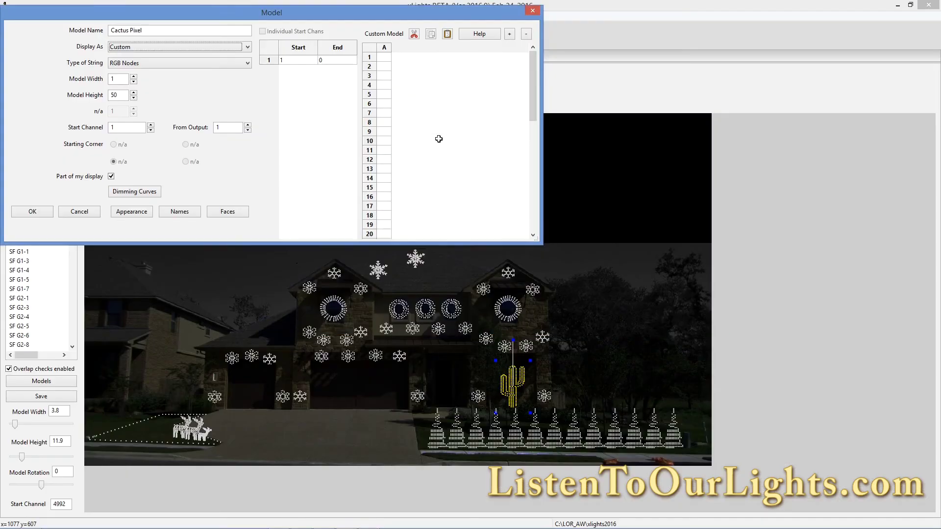
double_click(117, 79)
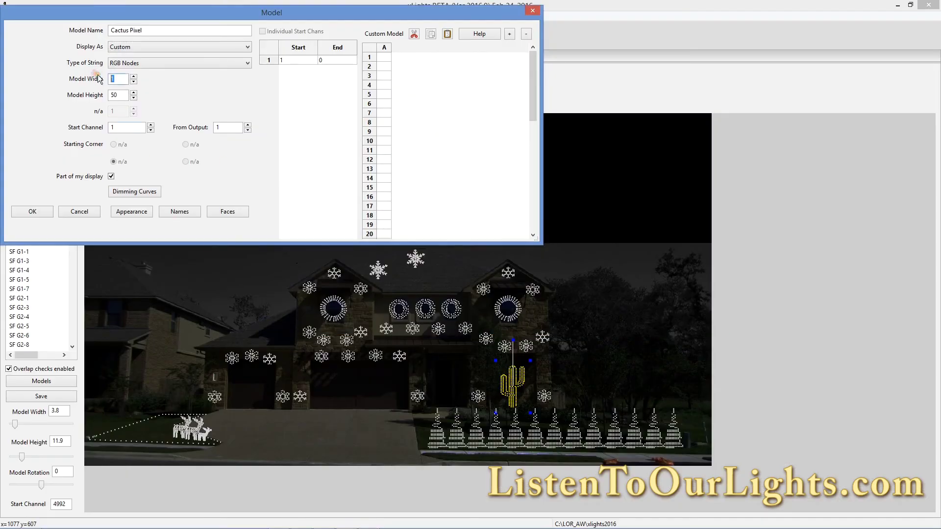
key(Tab)
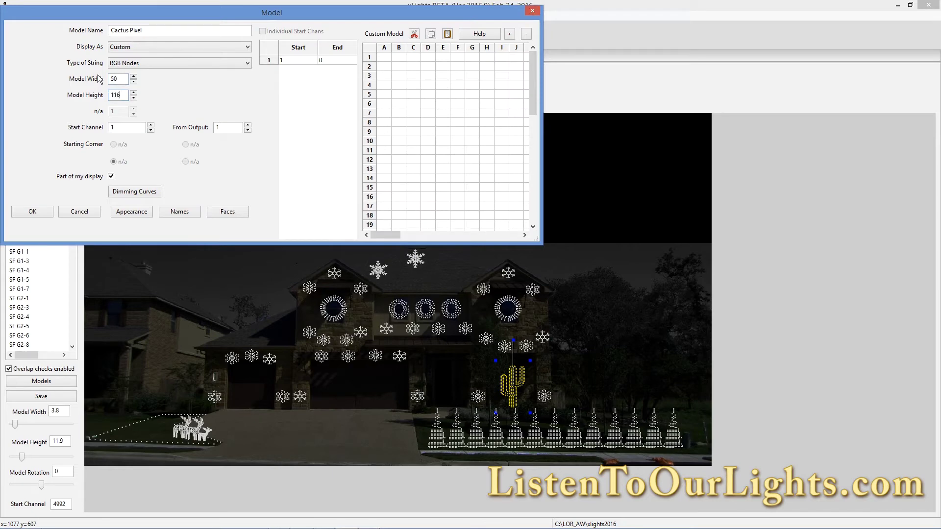
Switch to models.xlsx and copy the larger cactus node grid on the Cactus sheet, starting at AE1 and spanning its full 116 rows and width.
key(alt+Tab)
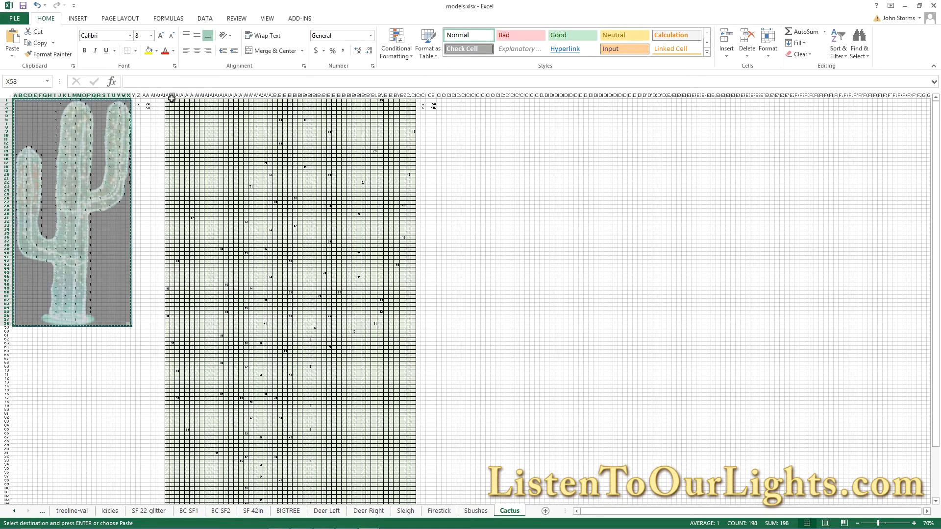
drag(168, 100, 168, 104)
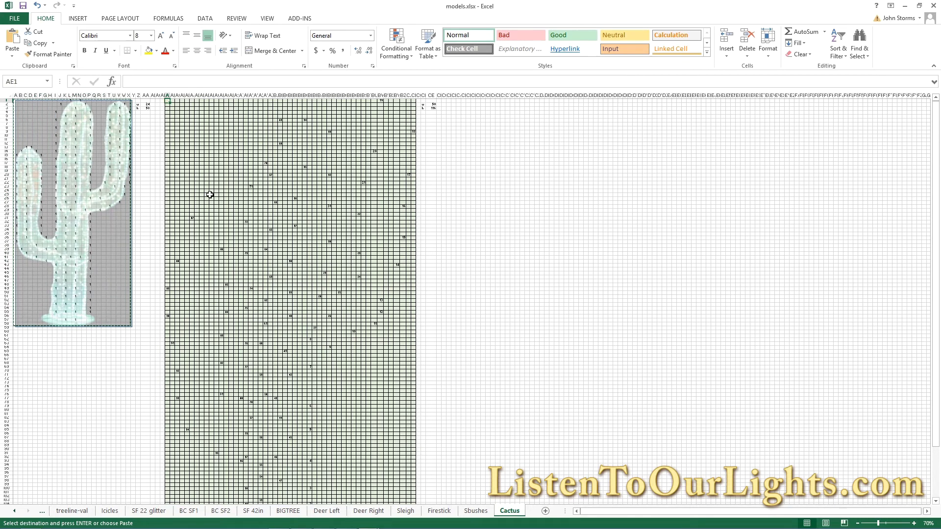
key(shift+Down)
key(shift+Down)
key(shift+Down)
key(shift+Down)
key(shift+Down)
key(shift+Down)
key(shift+Down)
key(shift+Down)
key(shift+Down)
key(shift+Down)
key(shift+Down)
key(shift+Down)
key(shift+Down)
key(shift+Down)
key(shift+Down)
key(shift+Down)
key(shift+Down)
key(shift+Down)
key(shift+Down)
key(shift+Down)
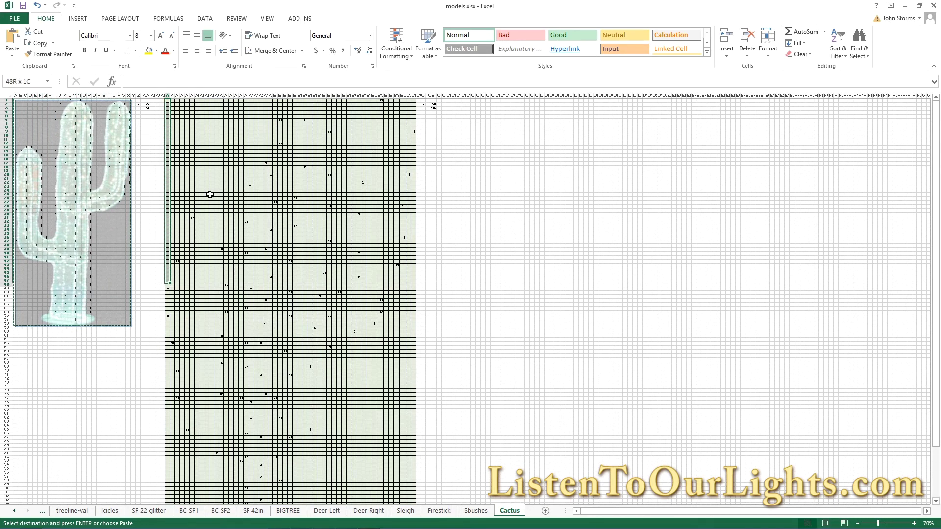
key(shift+Down)
key(shift+Down)
key(shift+Down)
key(shift+Down)
key(shift+Down)
key(shift+Down)
key(shift+Down)
key(shift+Down)
key(shift+Down)
key(shift+Down)
key(shift+Down)
key(shift+Down)
key(shift+Down)
key(shift+Down)
key(shift+Down)
key(shift+Down)
key(shift+Down)
key(shift+Down)
key(shift+Down)
key(shift+Down)
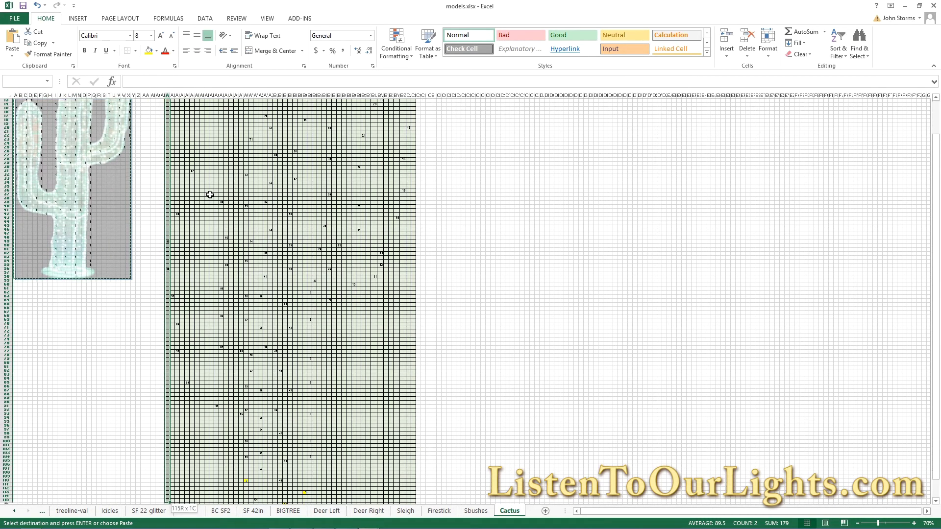
key(shift+Up)
key(shift+Up)
key(shift+Up)
key(shift+Up)
key(shift+Up)
key(shift+Up)
key(shift+Up)
key(shift+Up)
key(shift+Up)
key(shift+Up)
key(shift+Up)
key(shift+Up)
key(shift+Up)
key(shift+Right)
key(shift+Right)
key(shift+Right)
key(shift+Right)
key(shift+Right)
key(shift+Right)
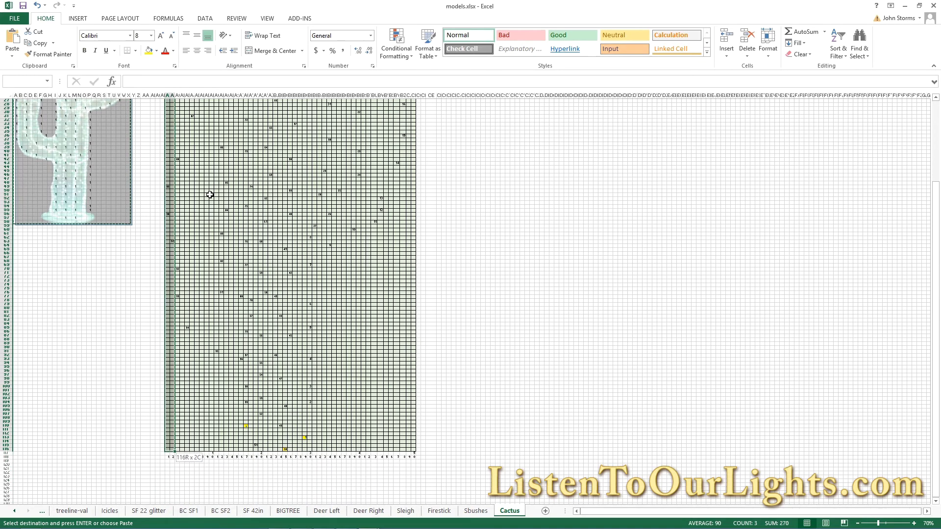
key(shift+Right)
key(shift+Right)
key(shift+Right)
key(shift+Right)
key(shift+Right)
key(shift+Right)
key(shift+Right)
key(shift+Right)
key(shift+Right)
key(shift+Right)
key(shift+Right)
key(shift+Right)
key(shift+Right)
key(shift+Right)
key(shift+Right)
key(shift+Right)
key(shift+Right)
key(shift+Right)
key(shift+Right)
key(shift+Right)
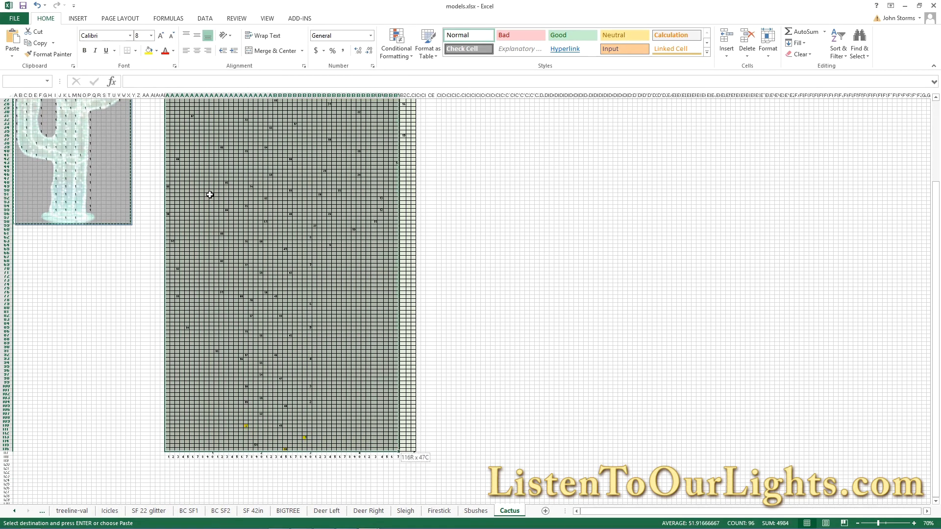
key(ctrl+c)
Switch back to xLights, paste the copied grid into Cactus Pixel's custom model grid, and save the model.
key(alt+Tab)
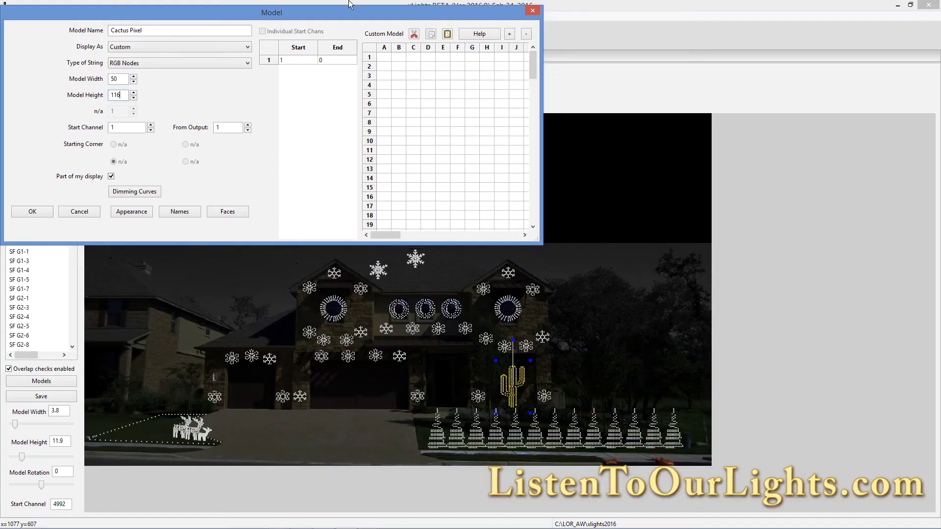
click(447, 34)
drag(387, 237, 455, 244)
click(40, 213)
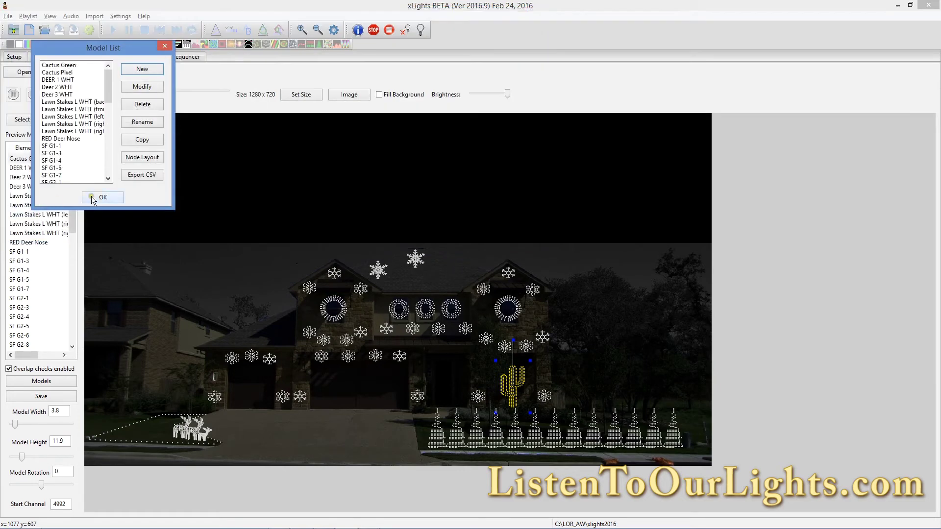
click(93, 197)
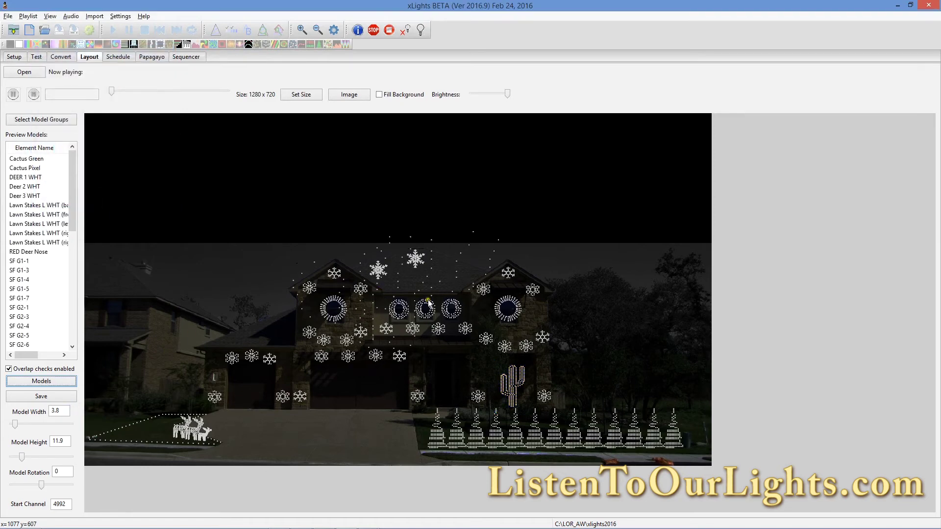
Move Cactus Pixel to the empty area above the house's left side and match Cactus Green's size, width 3.8 and height 11.9.
click(470, 243)
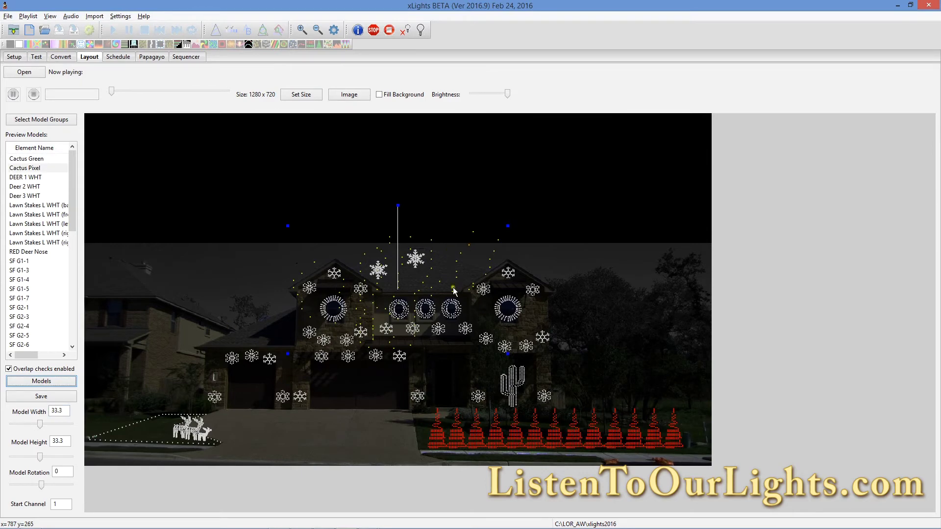
drag(432, 280, 192, 182)
click(515, 379)
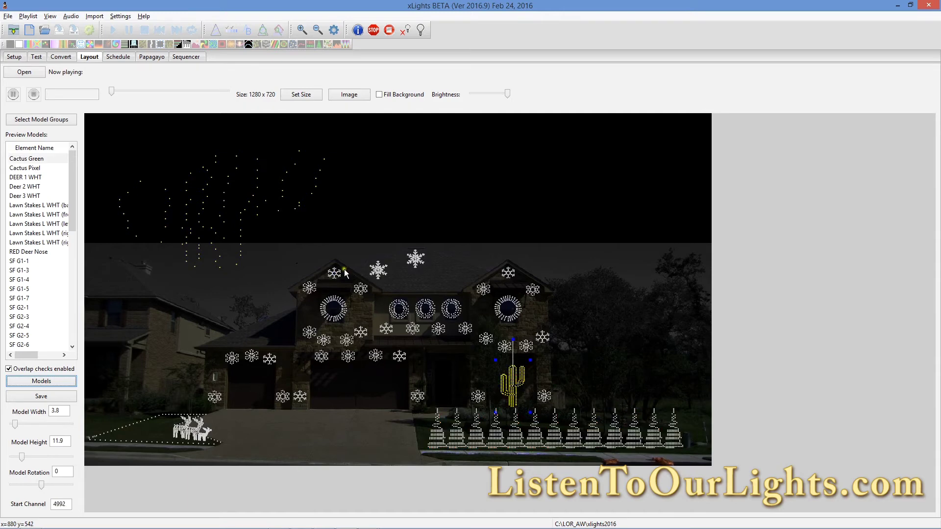
click(263, 203)
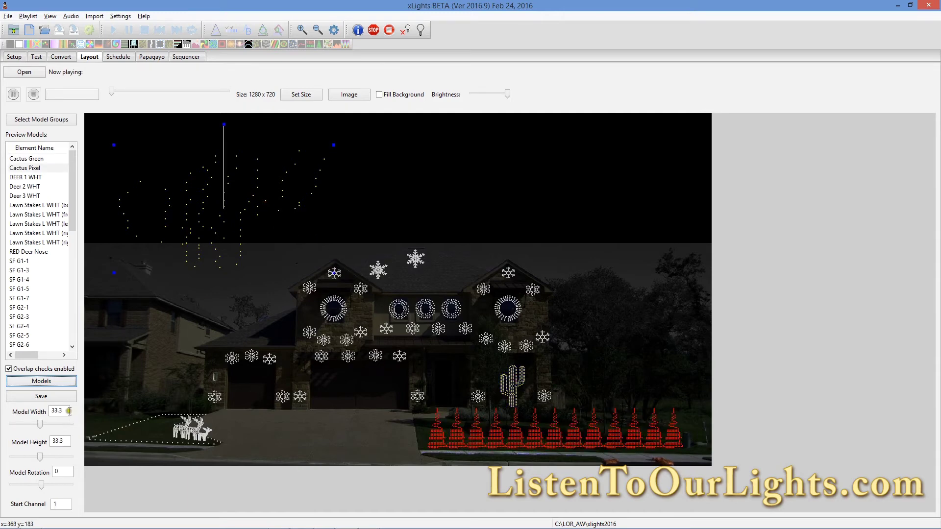
drag(69, 411, 33, 415)
text(3.8)
key(Tab)
text(11.9)
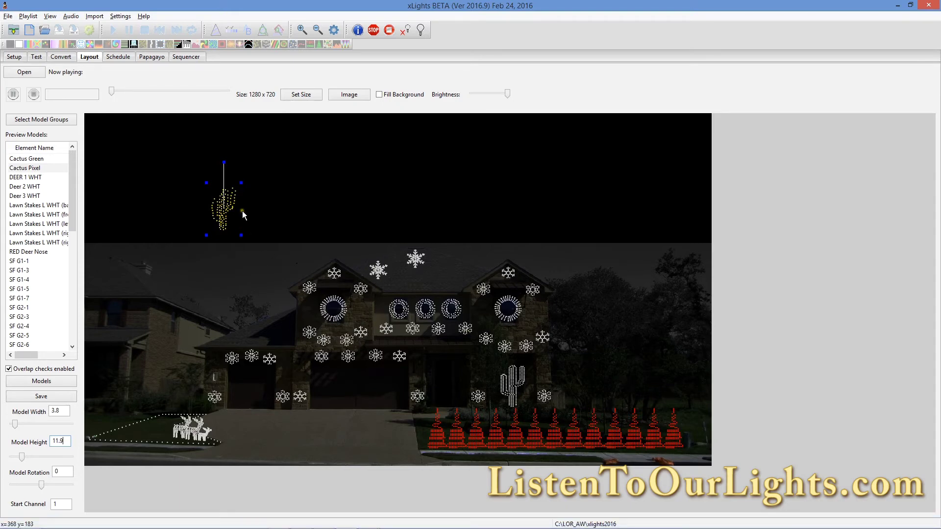
Open the Cactus Pixel model's settings to check its start channel.
click(34, 383)
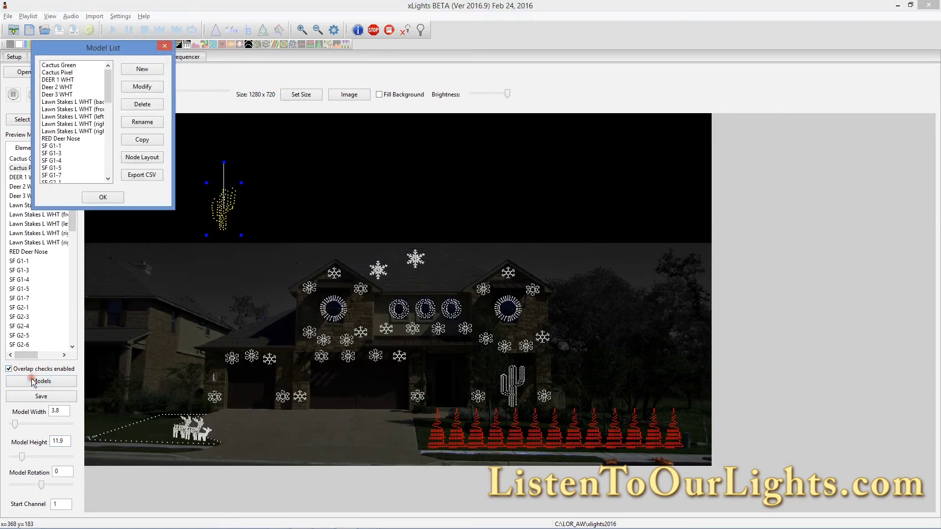
click(62, 72)
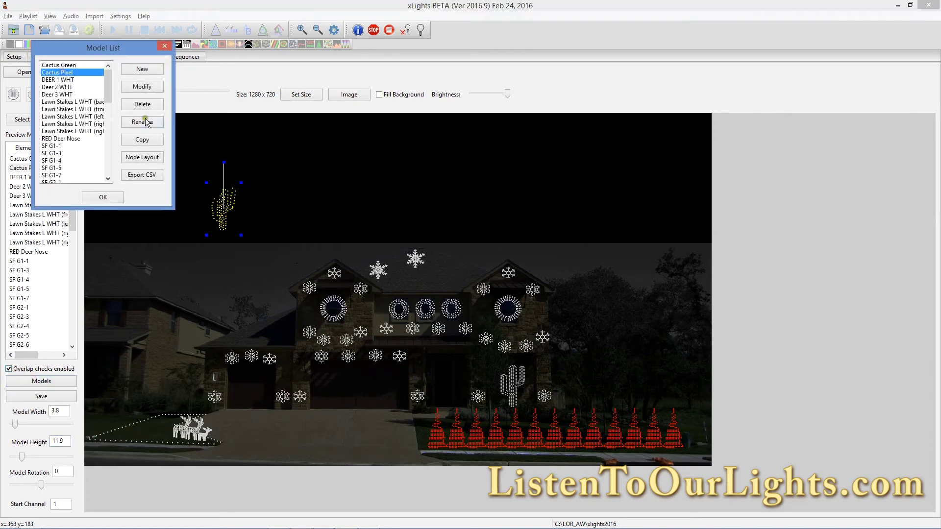
click(140, 89)
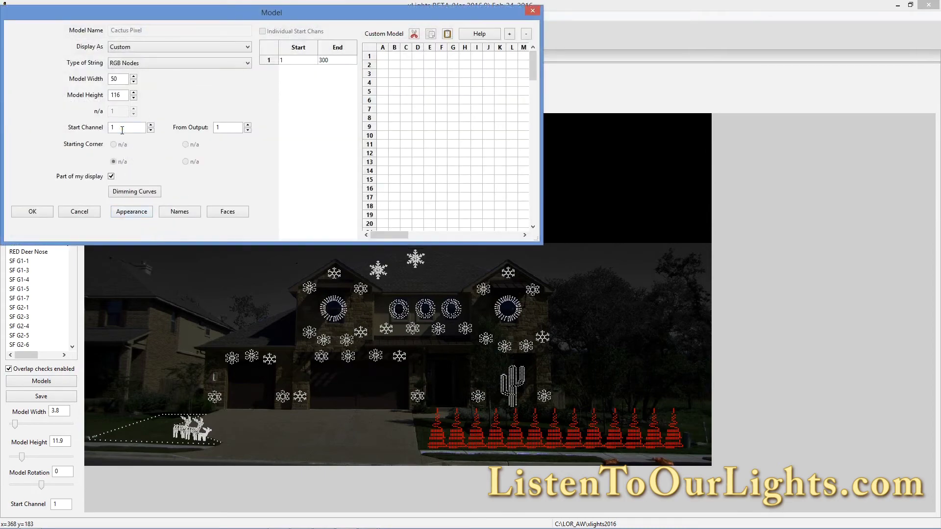
Switch to Channels2016.xlsx and mark Cactus Green with x in the done column of the LOR Channels sheet.
key(alt+Tab)
key(alt+Tab)
key(alt+Tab)
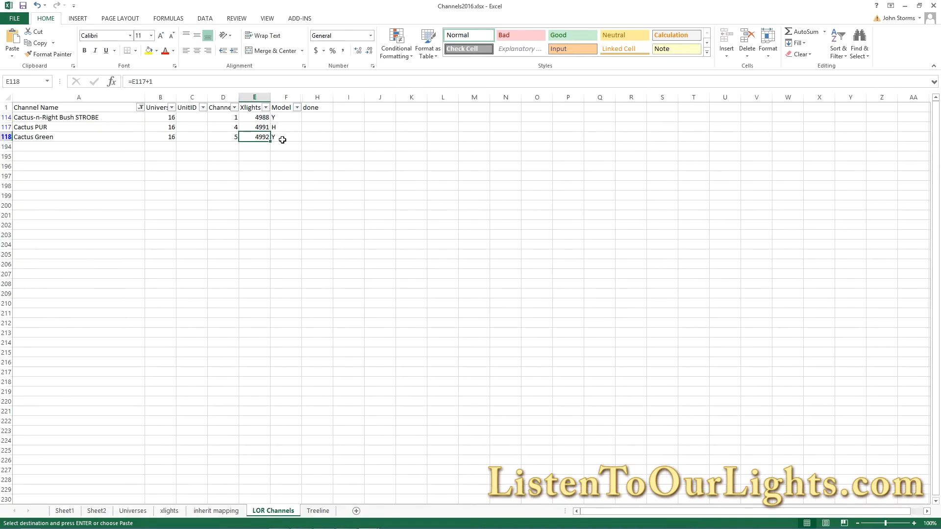
click(303, 137)
text(x)
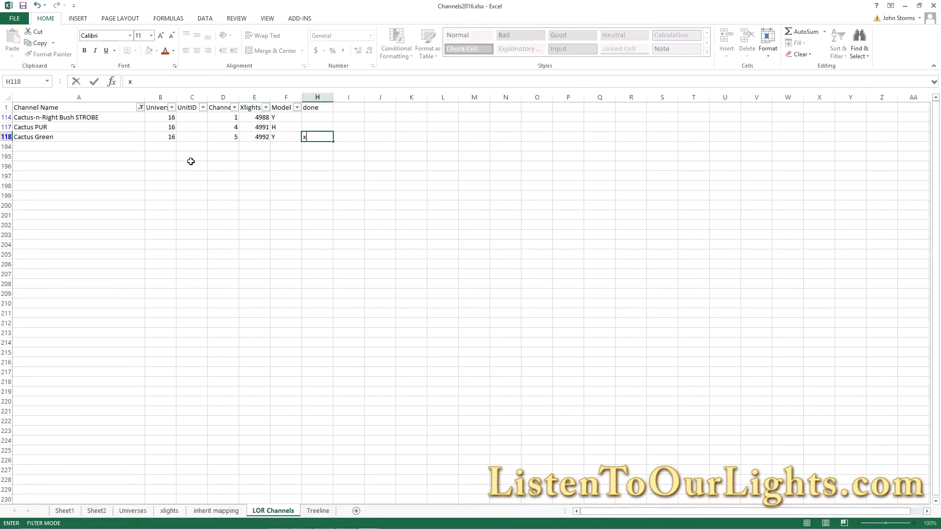
click(140, 107)
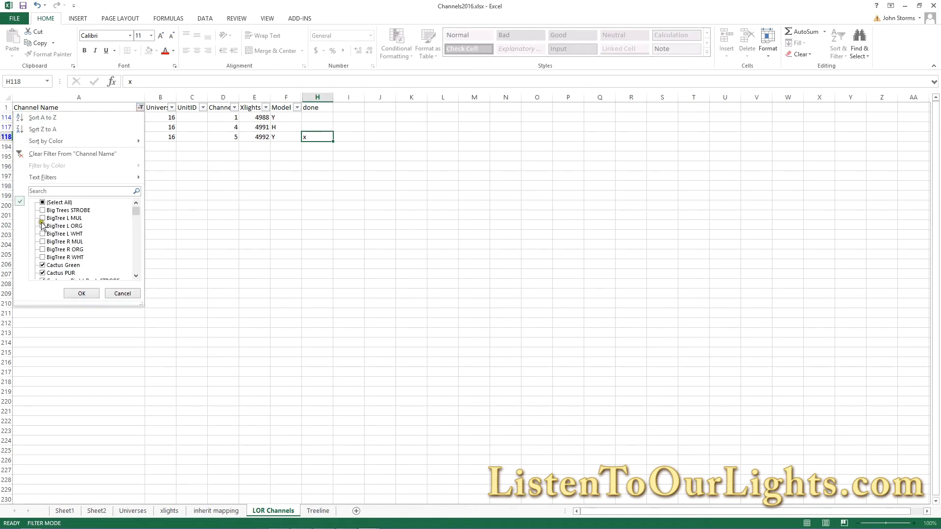
click(123, 294)
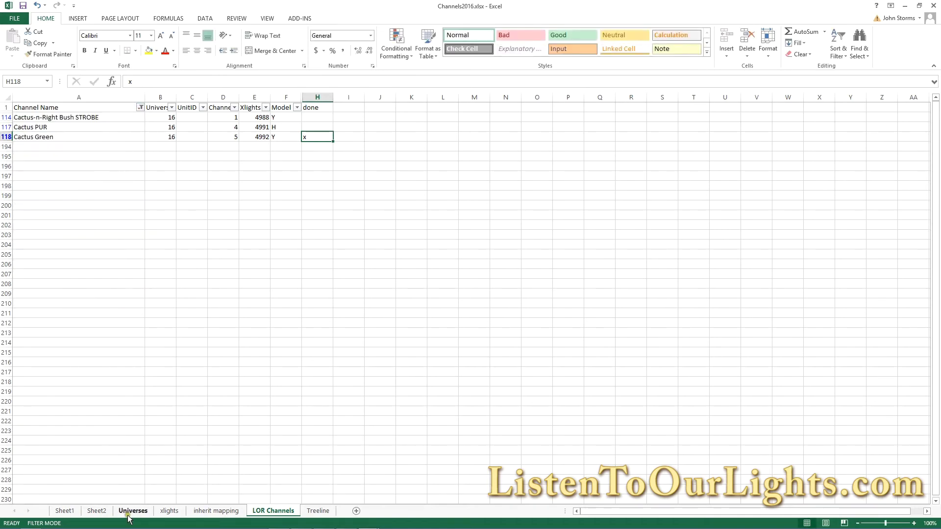
Look up the Cactus entry's start channel on the xlights sheet of Channels2016.xlsx.
click(169, 510)
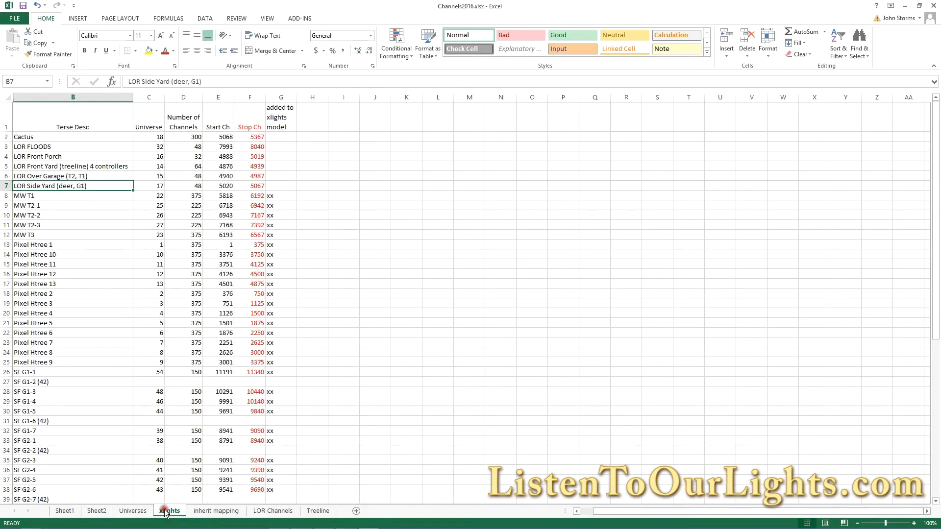
click(62, 199)
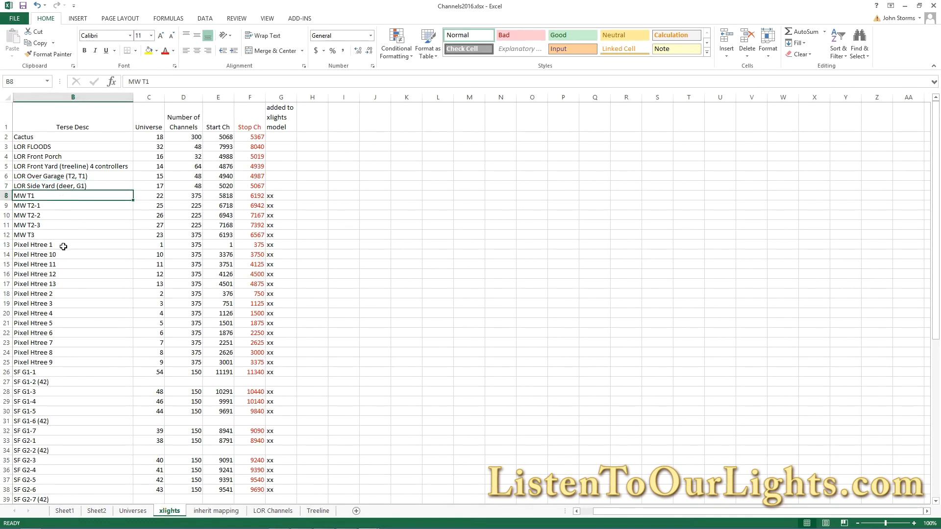
scroll(63, 246, down, 13)
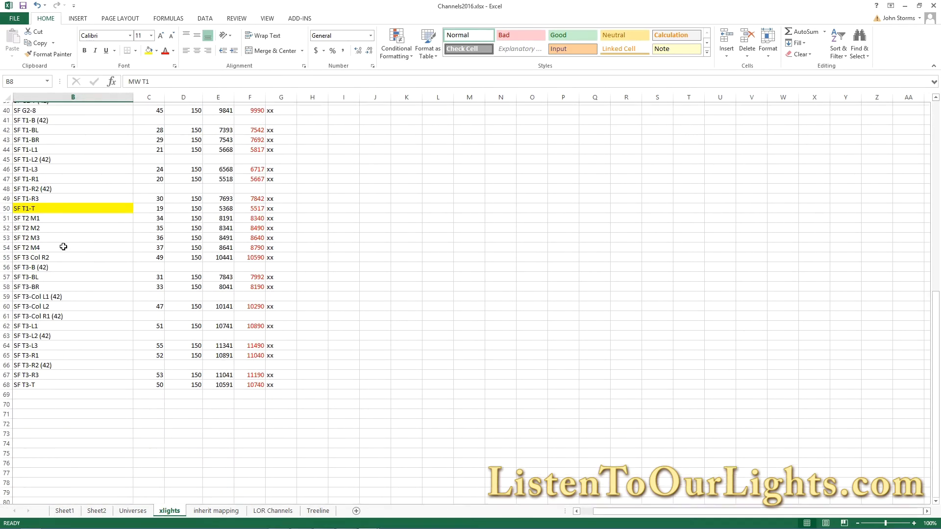
scroll(63, 246, up, 11)
scroll(63, 247, up, 2)
click(84, 145)
click(104, 136)
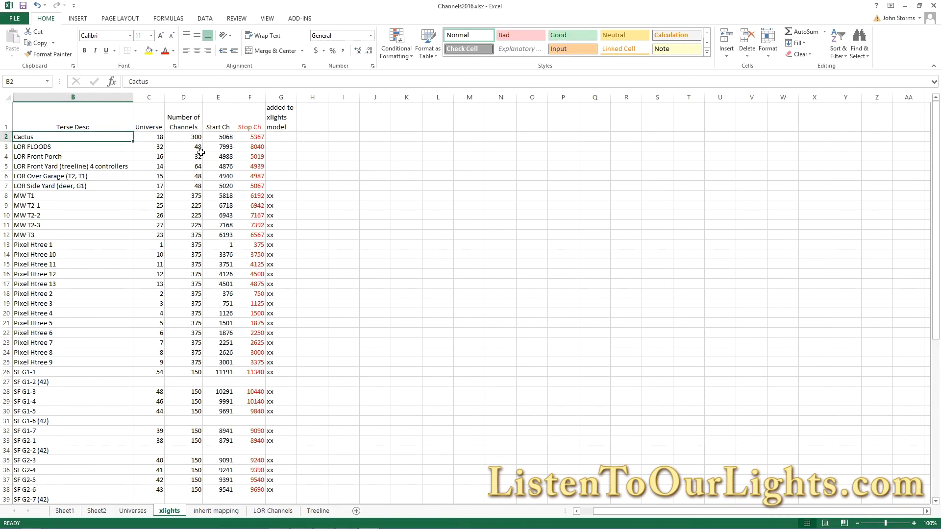
click(222, 137)
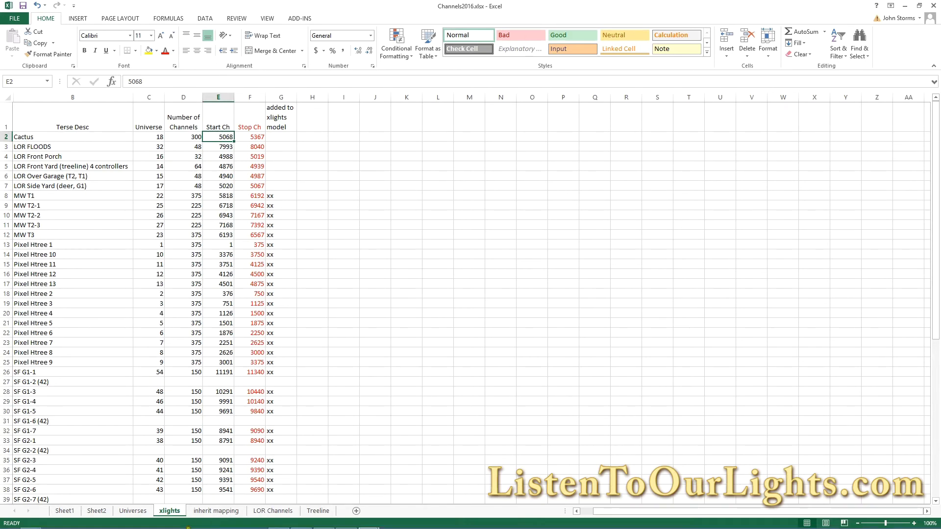
Return to xLights, close the Cactus Pixel settings, and check universe 18's channel mapping in the lighting networks list.
key(alt+Tab)
key(alt+Tab)
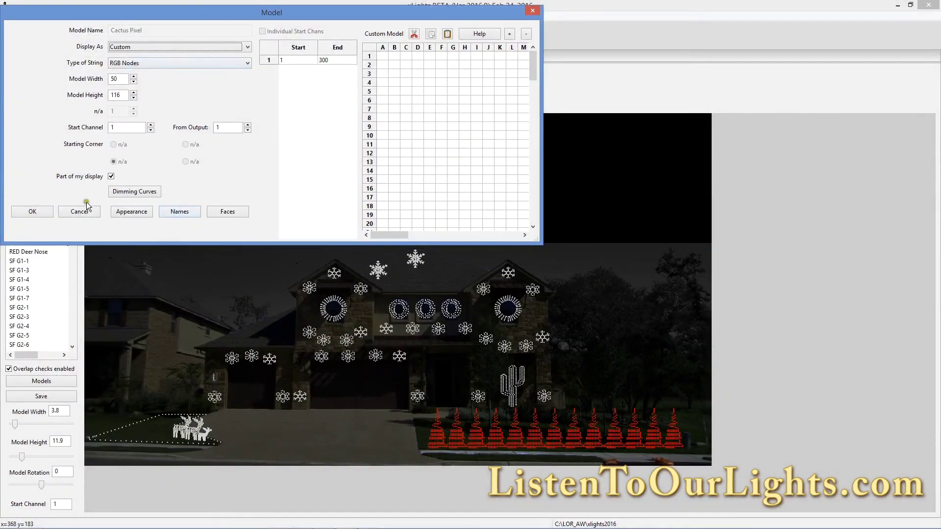
click(29, 211)
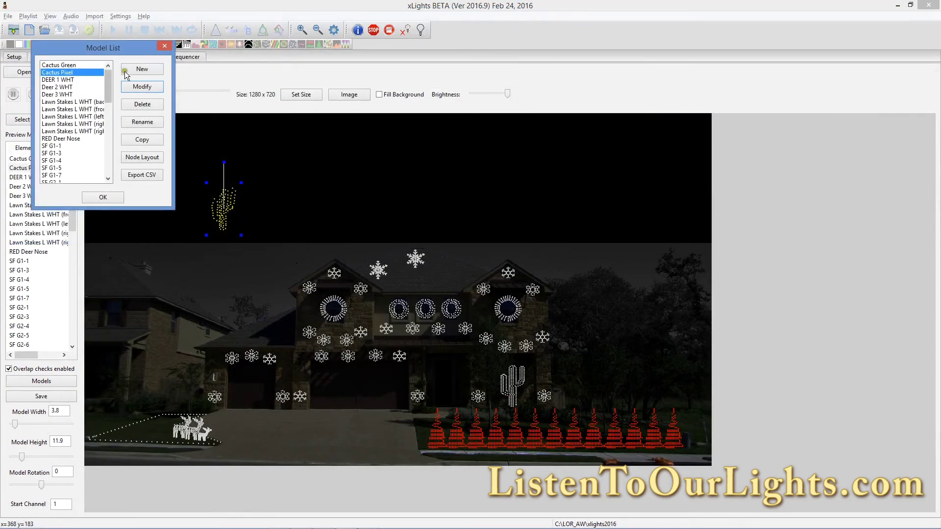
click(90, 195)
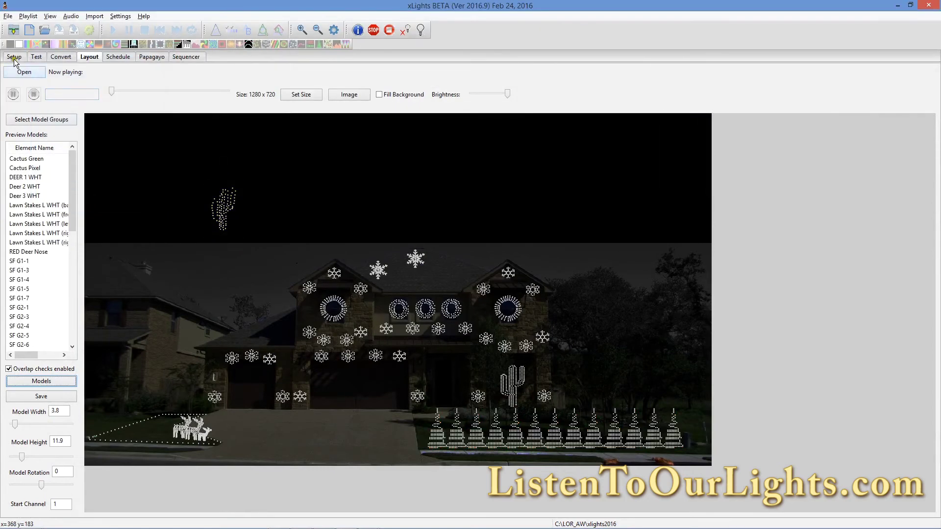
click(14, 56)
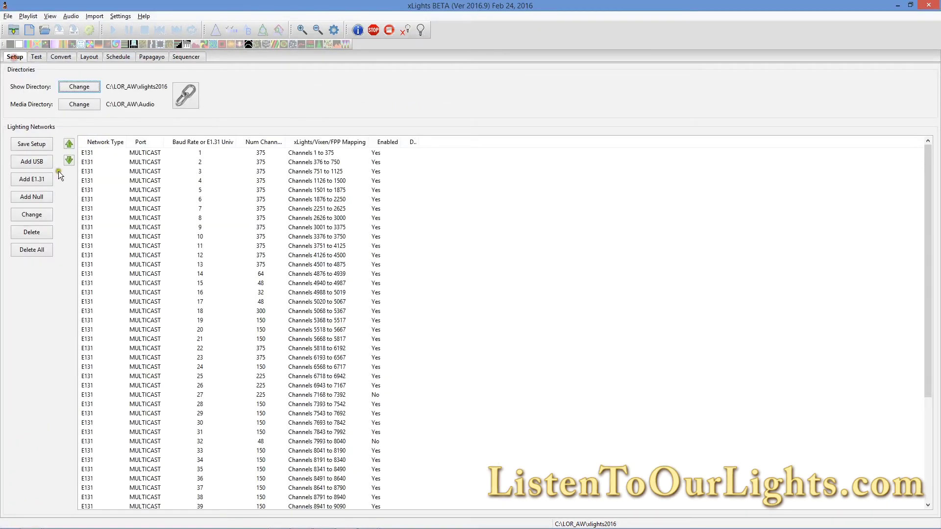
click(201, 313)
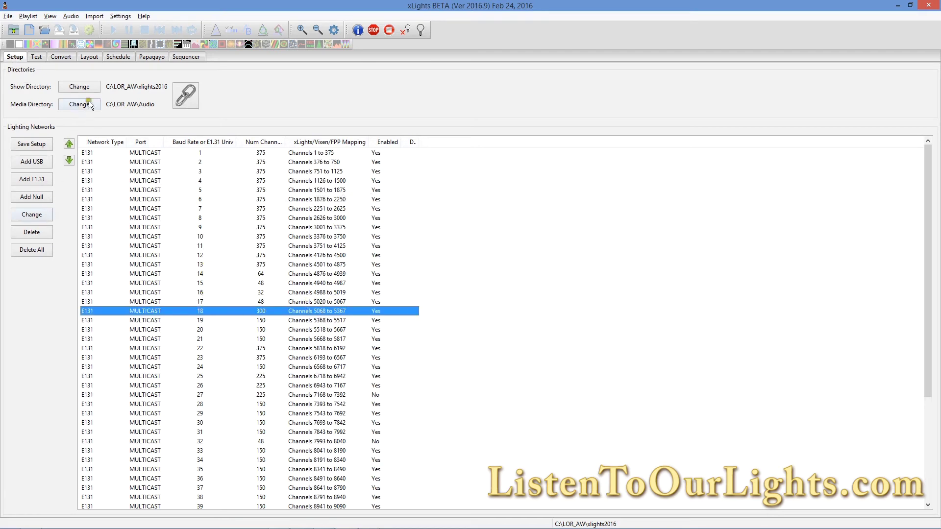
Reopen the Cactus Pixel model's settings from the layout and set its start channel to 5068.
click(84, 57)
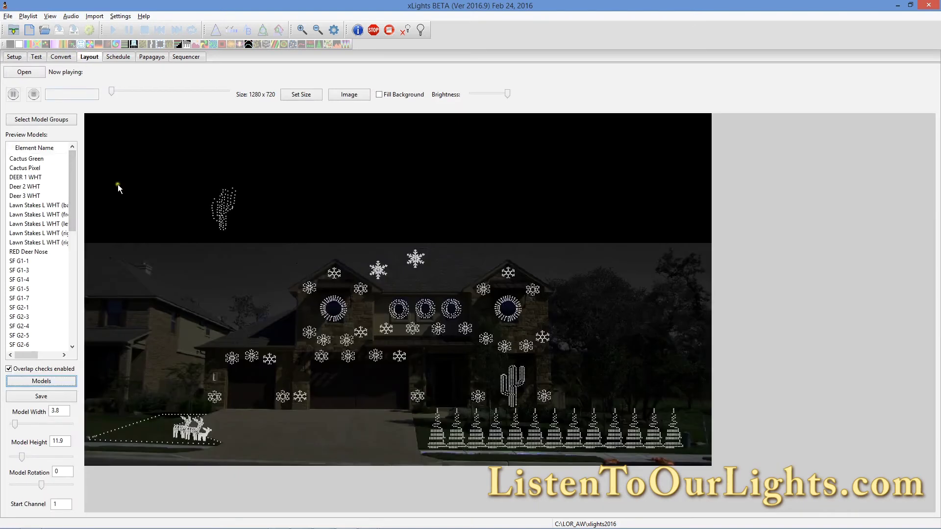
click(211, 219)
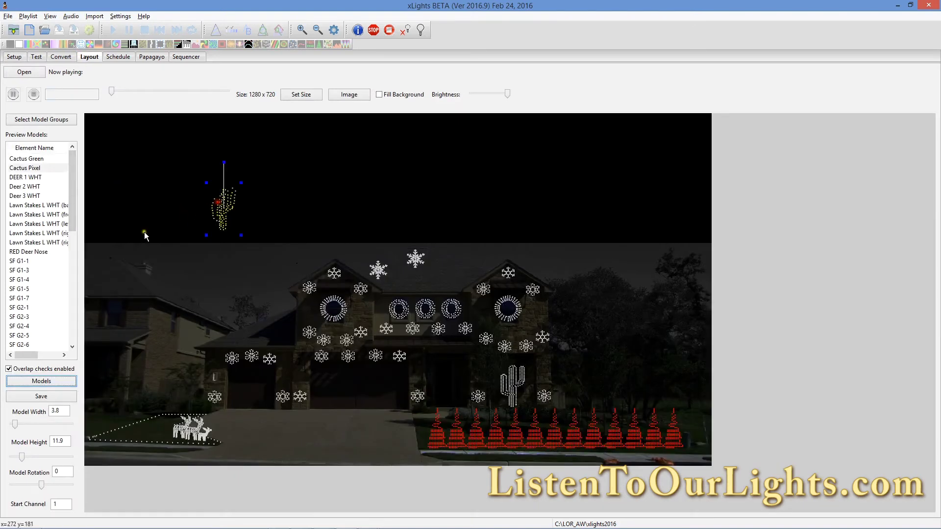
click(22, 380)
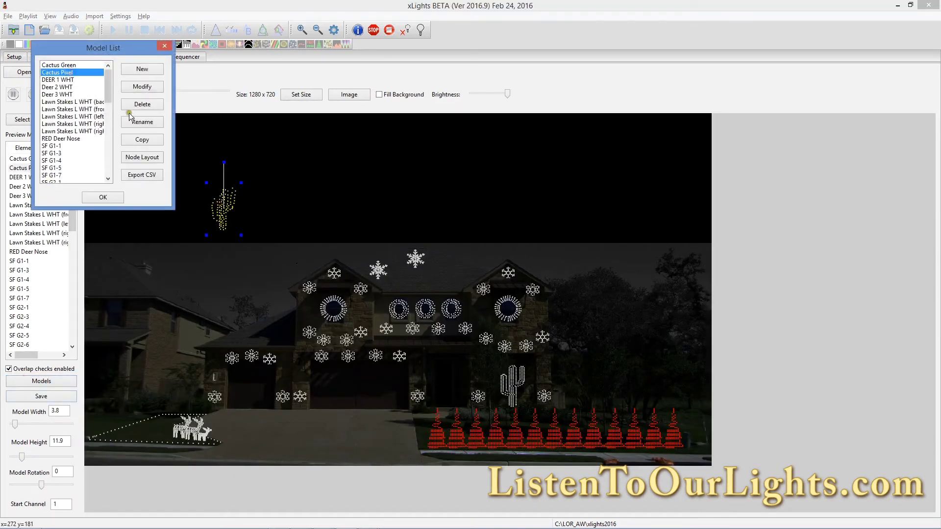
click(139, 86)
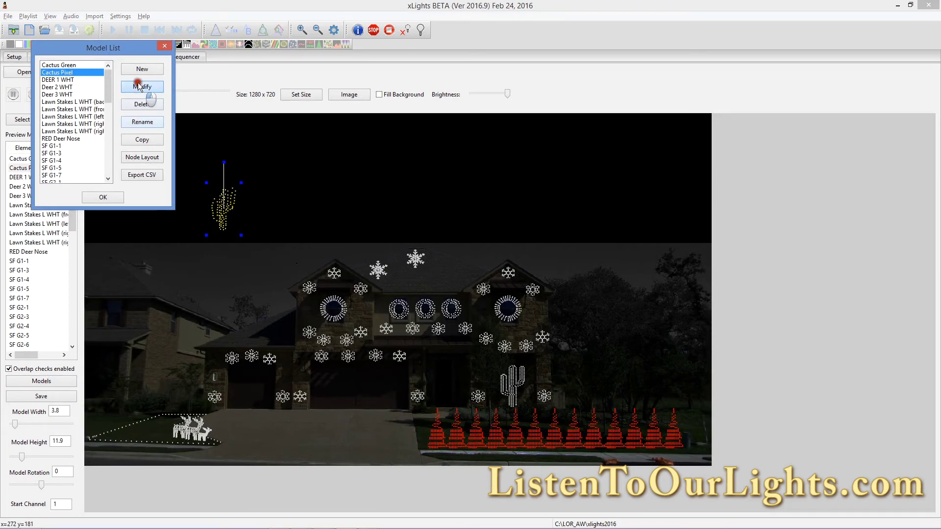
double_click(123, 128)
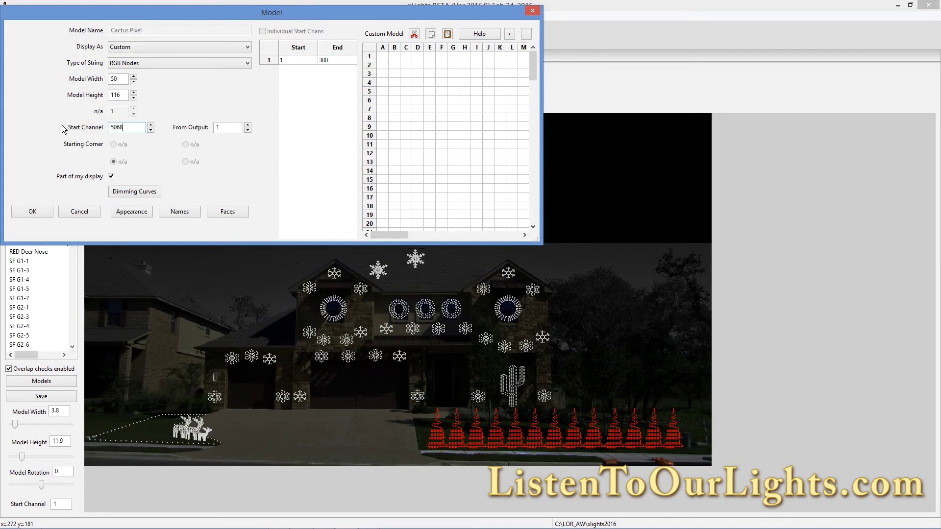
Enter 5068 as the Cactus Pixel start channel, accept the model settings and close the model list.
text(5068)
click(33, 211)
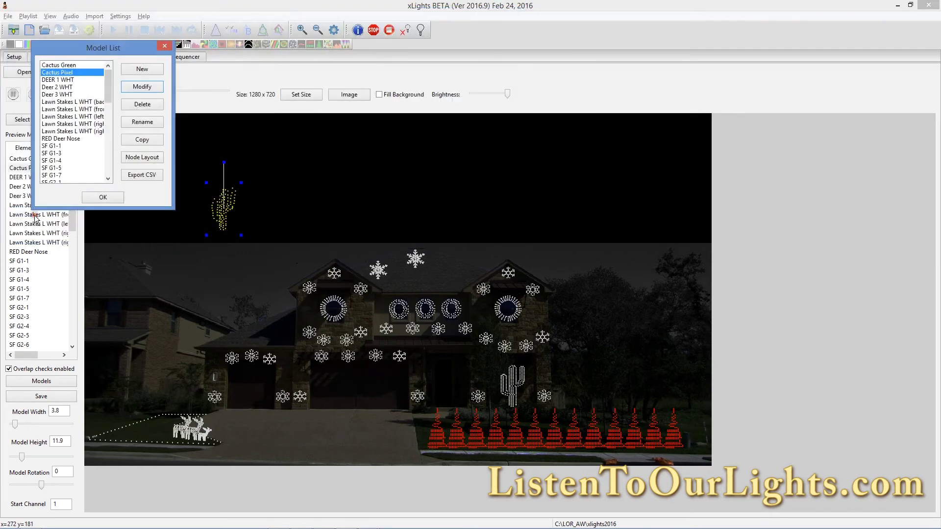
click(91, 198)
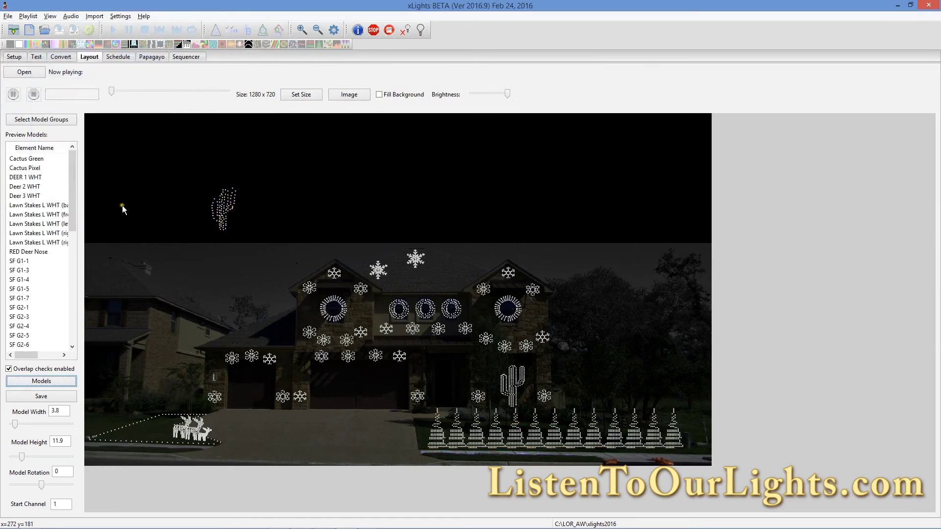
Move the Cactus Pixel model onto the Cactus Green model in front of the house and save the layout.
click(213, 207)
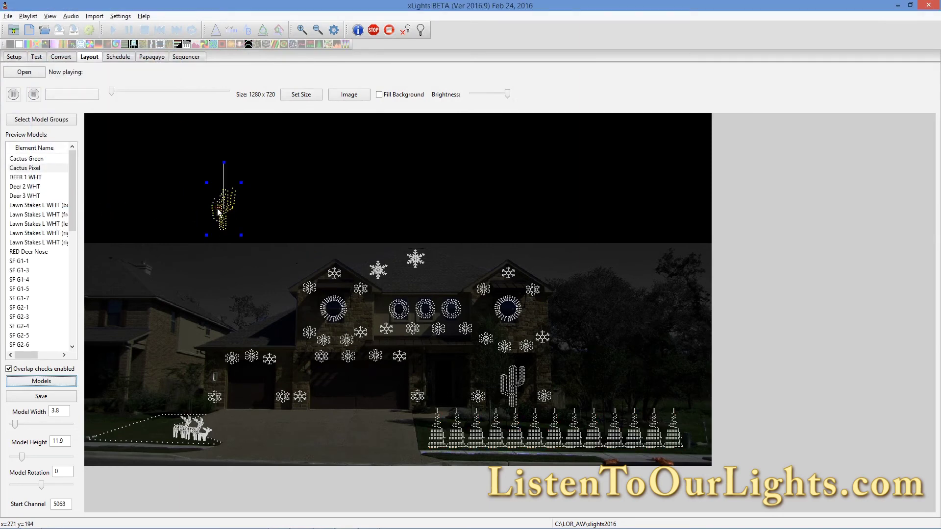
drag(222, 211, 616, 412)
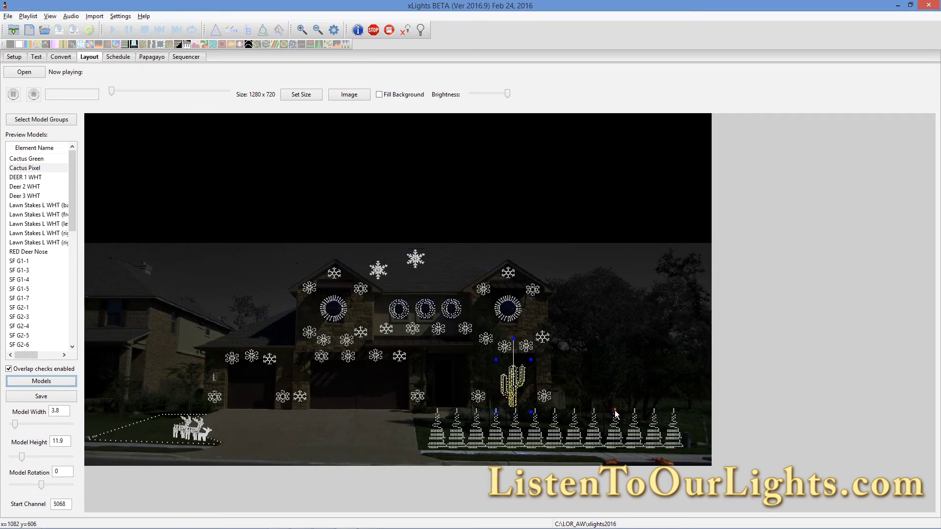
click(597, 278)
click(70, 399)
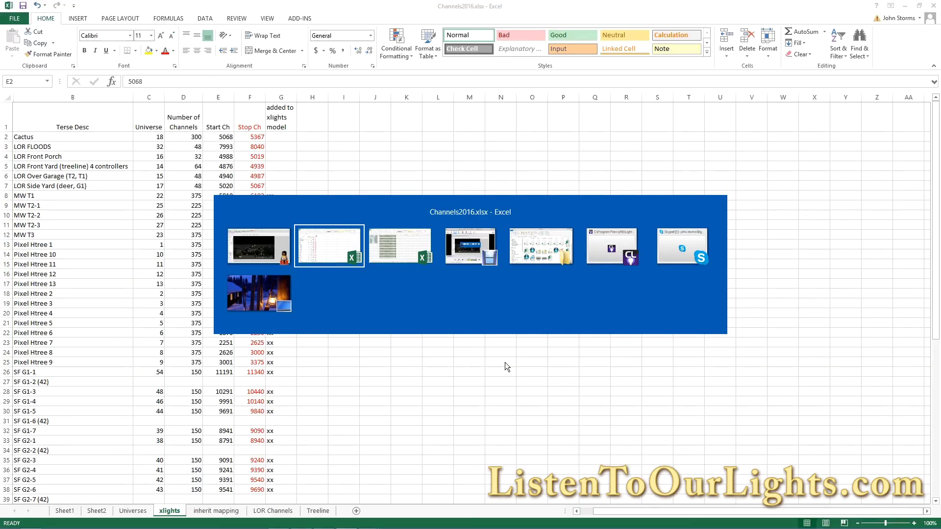
Switch to models.xlsx and copy the big tree grid A1:N28 from the BIGTREE sheet.
key(alt+Tab)
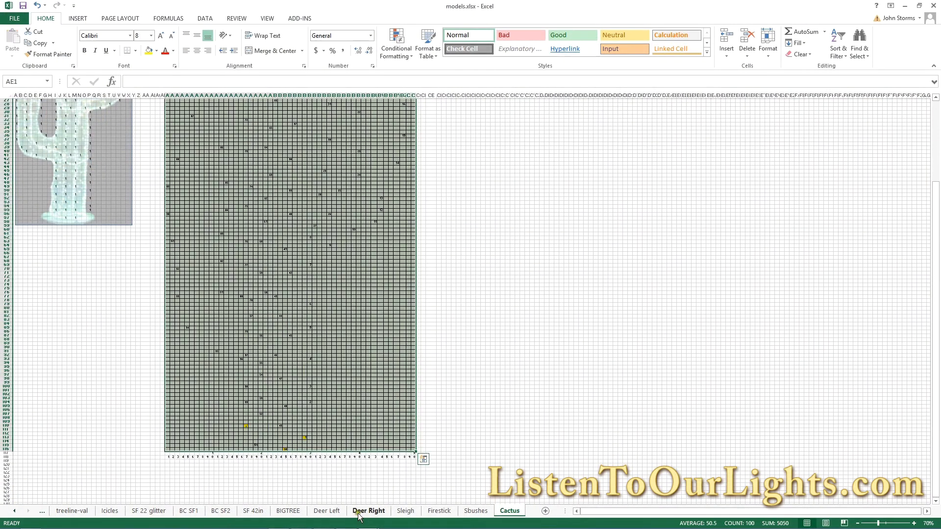
click(289, 511)
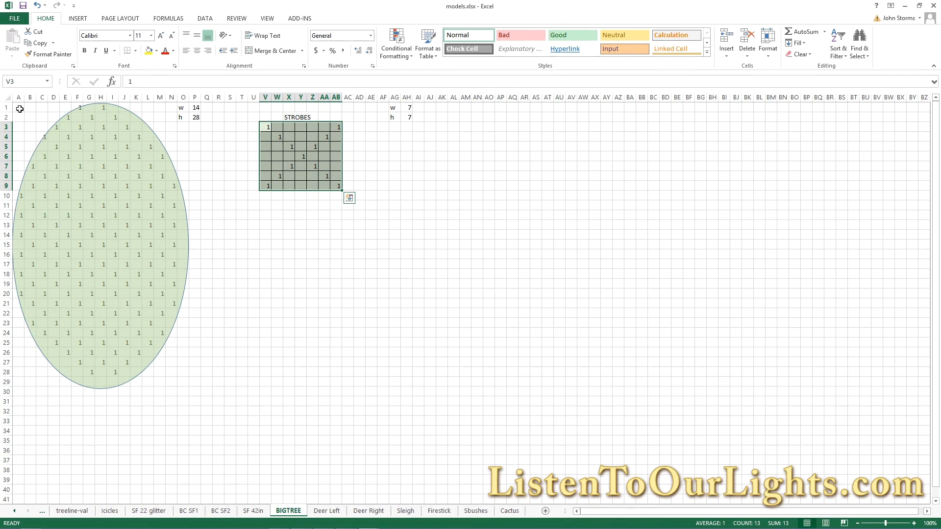
click(6, 107)
key(ctrl+Home)
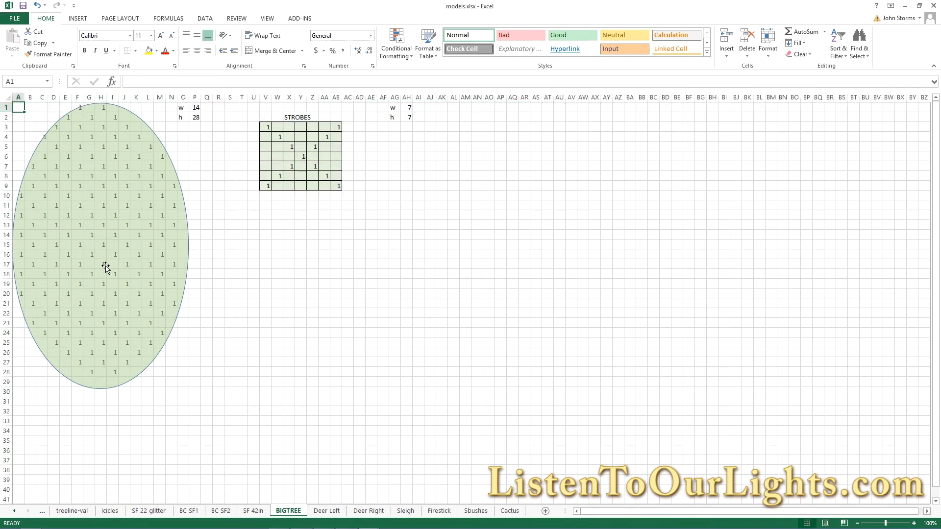
key(shift+Right)
key(shift+Right)
key(shift+Right)
key(shift+Right)
key(shift+Right)
key(shift+Right)
key(shift+Right)
key(shift+Right)
key(shift+Right)
key(shift+Right)
key(shift+Right)
key(shift+Right)
key(shift+Down)
key(shift+Down)
key(shift+Down)
key(shift+Down)
key(shift+Down)
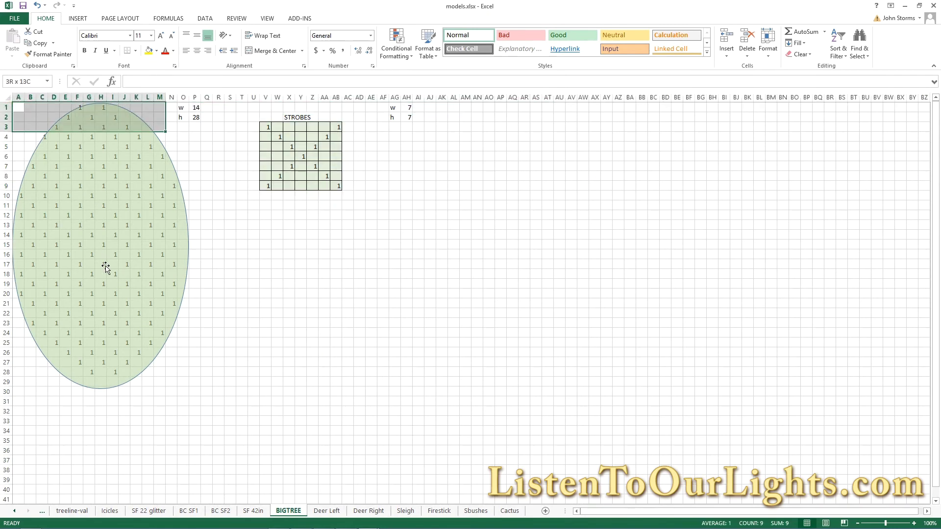
key(shift+Down)
key(shift+Down)
key(shift+Down)
key(shift+Down)
key(shift+Down)
key(shift+Down)
key(shift+Down)
key(shift+Down)
key(shift+Down)
key(shift+Down)
key(shift+Down)
key(shift+Down)
key(shift+Down)
key(shift+Down)
key(shift+Down)
key(shift+Down)
key(shift+Down)
key(shift+Down)
key(shift+Down)
key(shift+Down)
key(shift+Right)
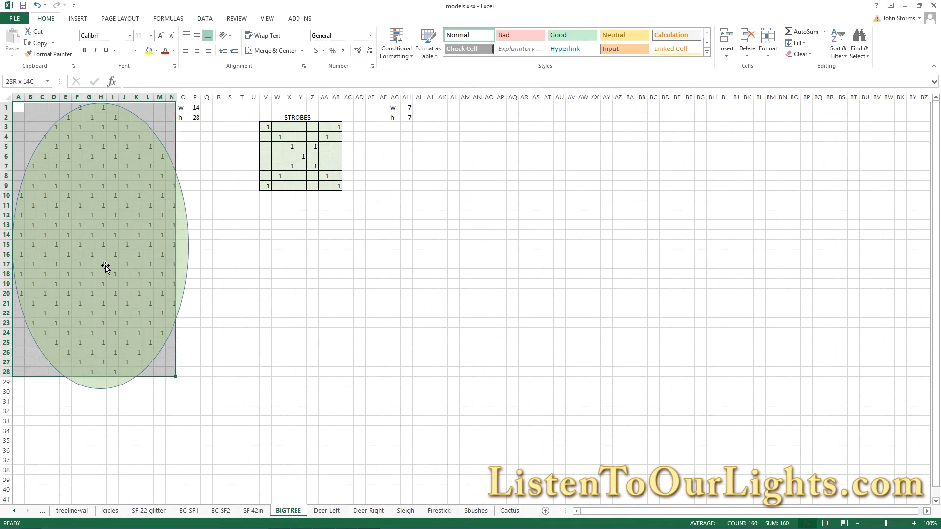
key(ctrl+c)
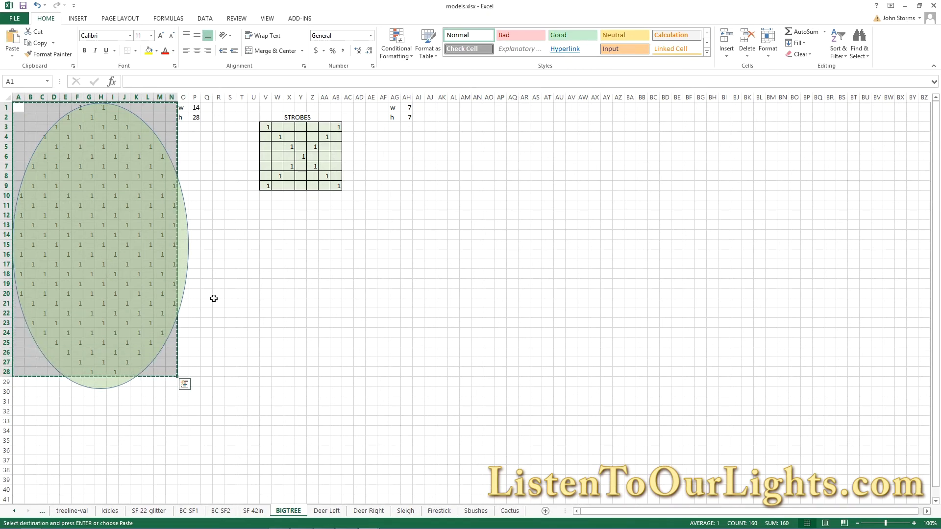
Return to xLights and start a new model displayed as Custom with string type Single Color White.
key(alt+Tab)
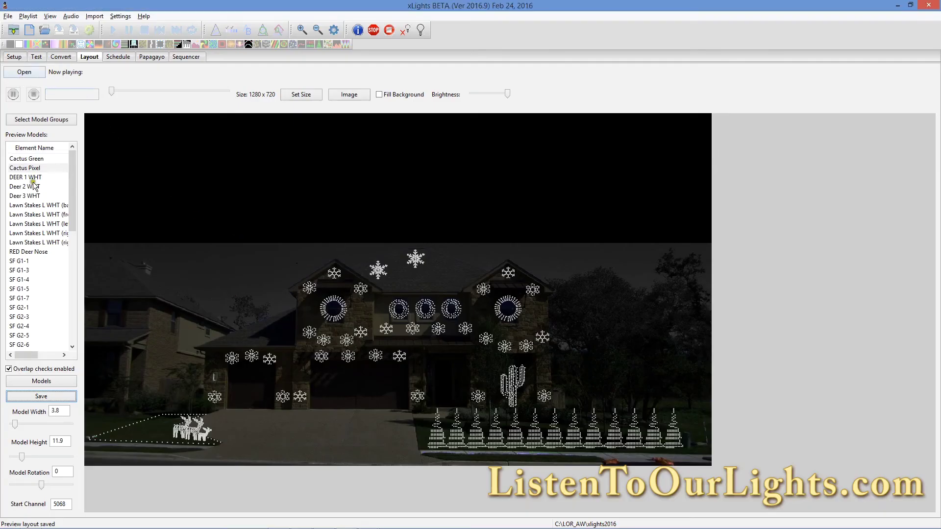
click(37, 383)
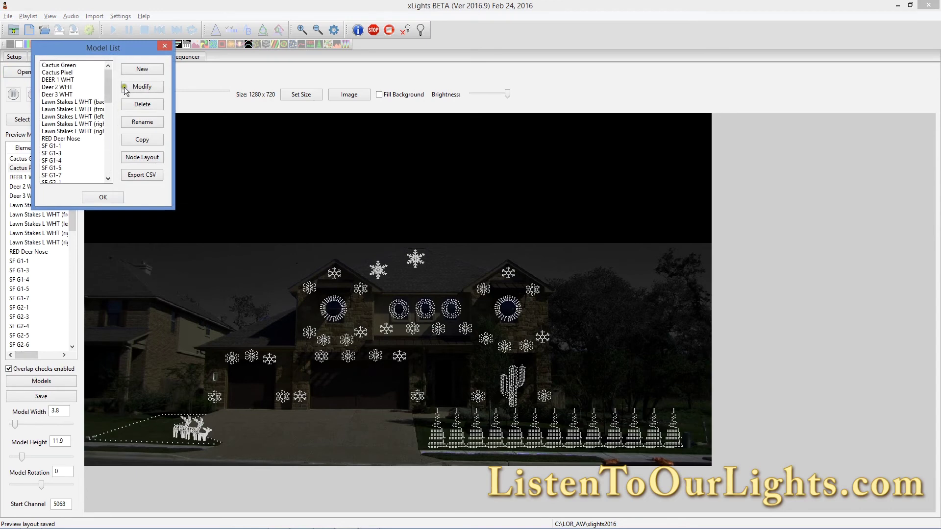
click(132, 69)
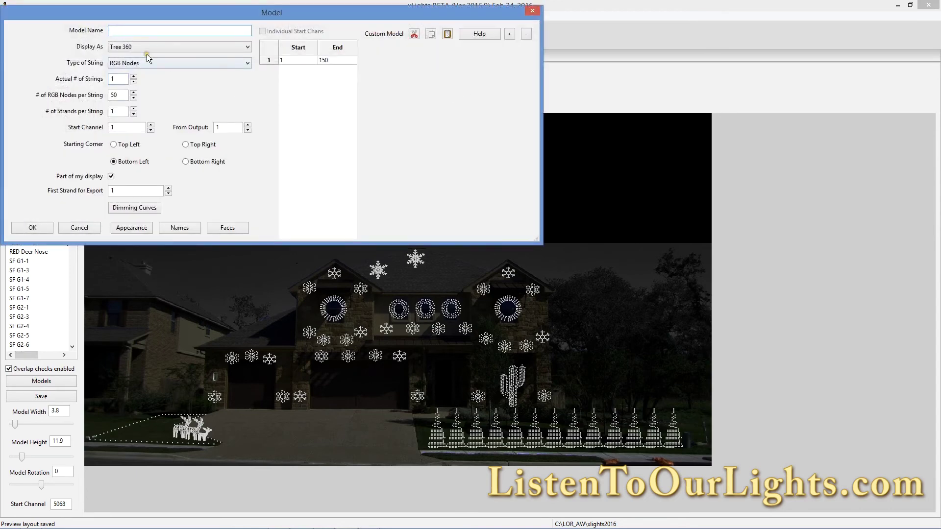
click(147, 47)
click(128, 159)
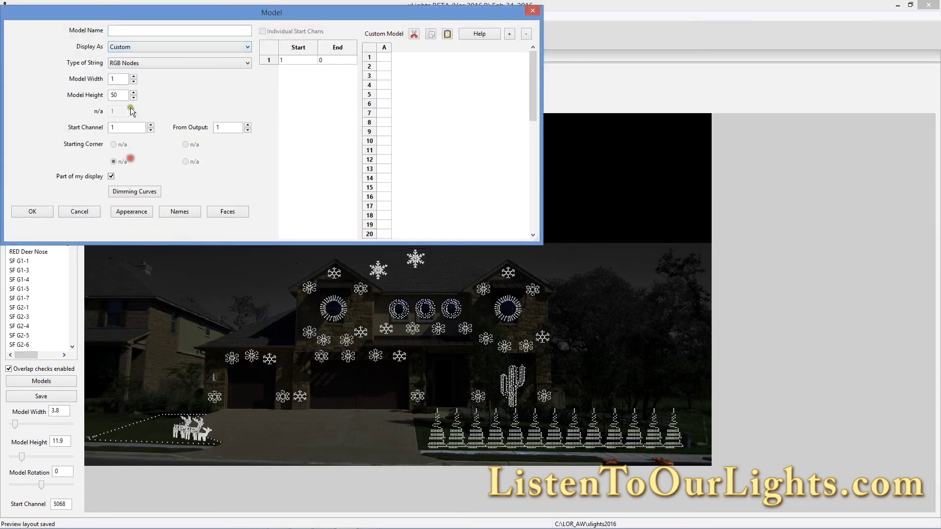
click(138, 62)
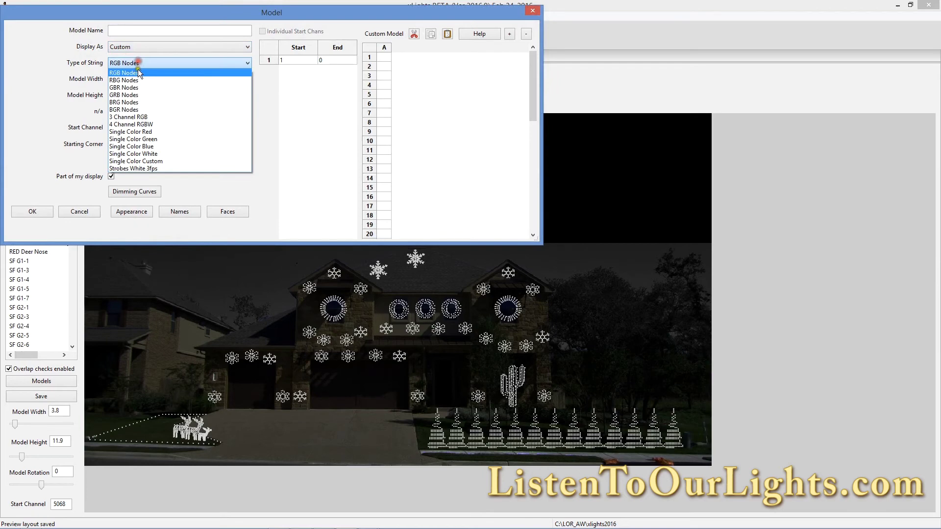
click(157, 153)
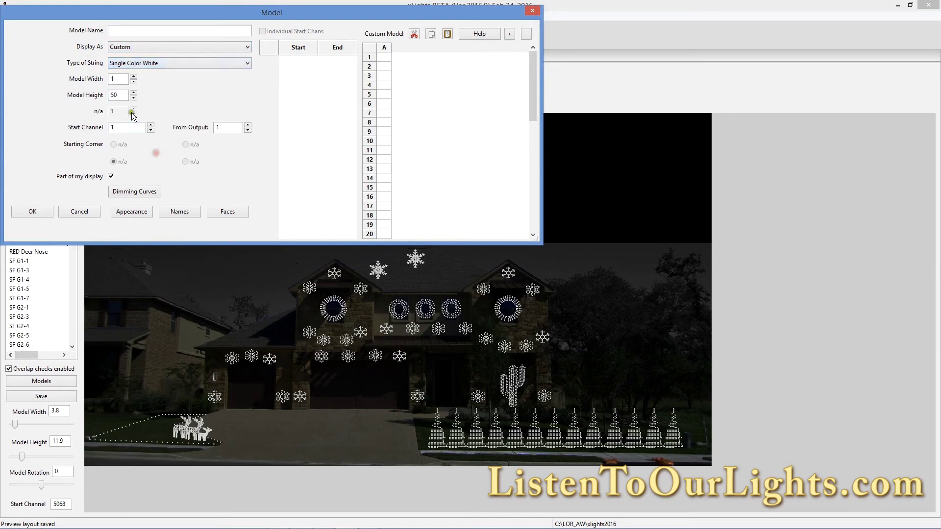
Set the new model's width to 14 and height to 28, and paste the copied grid starting at cell A1.
drag(122, 82, 110, 80)
key(alt+Tab)
key(alt+Tab)
text(14)
key(Tab)
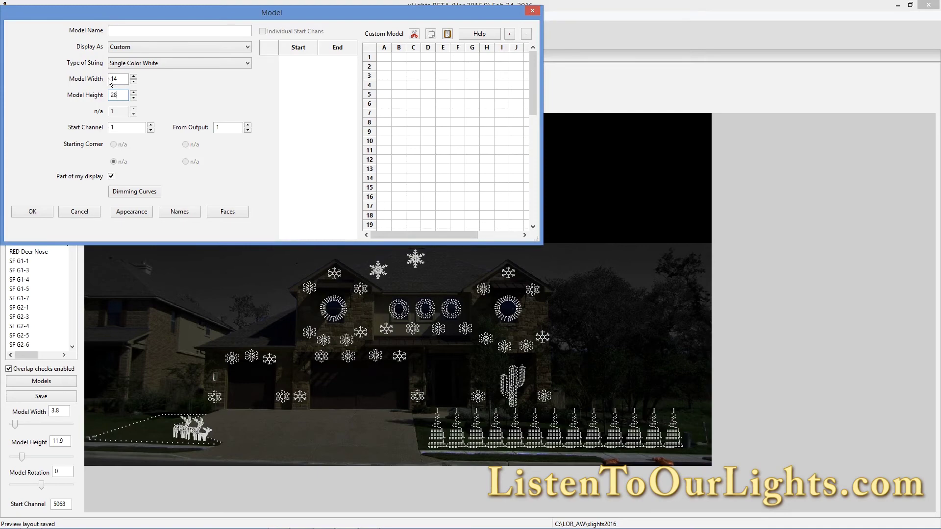
click(383, 58)
click(447, 34)
Switch to Channels2016.xlsx and add BigTree L WHT to the Channel Name filter on the LOR Channels sheet.
key(alt+Tab)
key(alt+Tab)
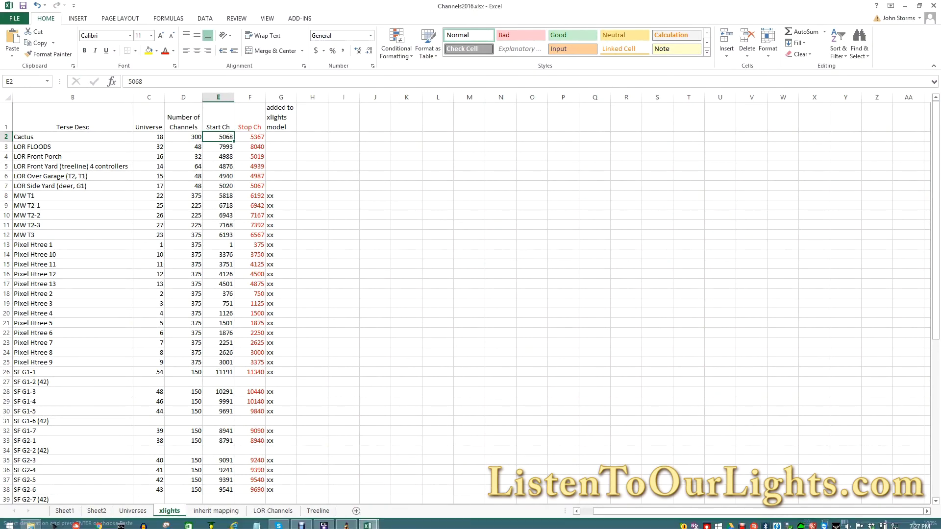
click(273, 511)
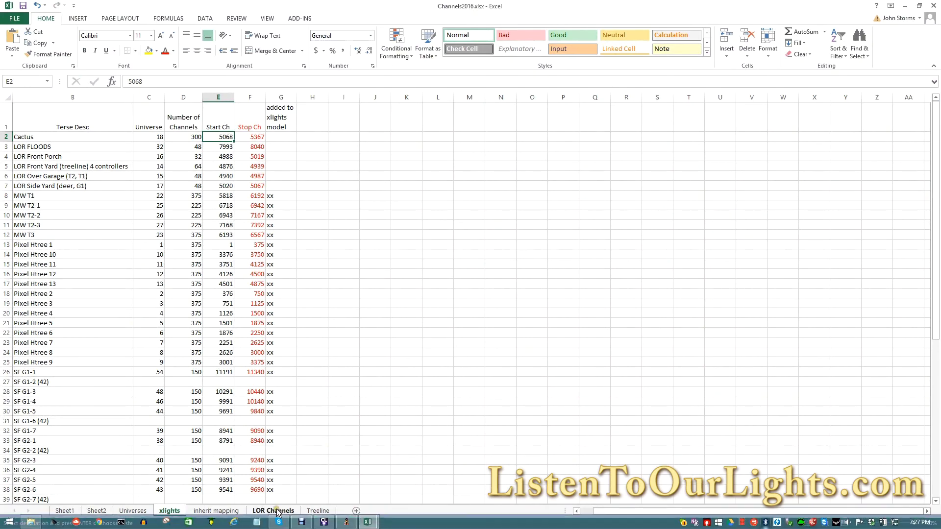
click(140, 108)
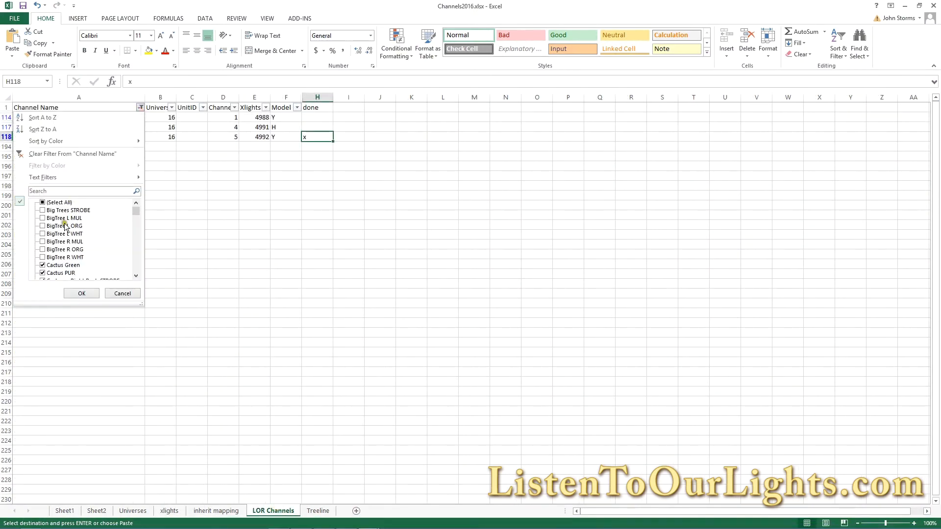
click(42, 235)
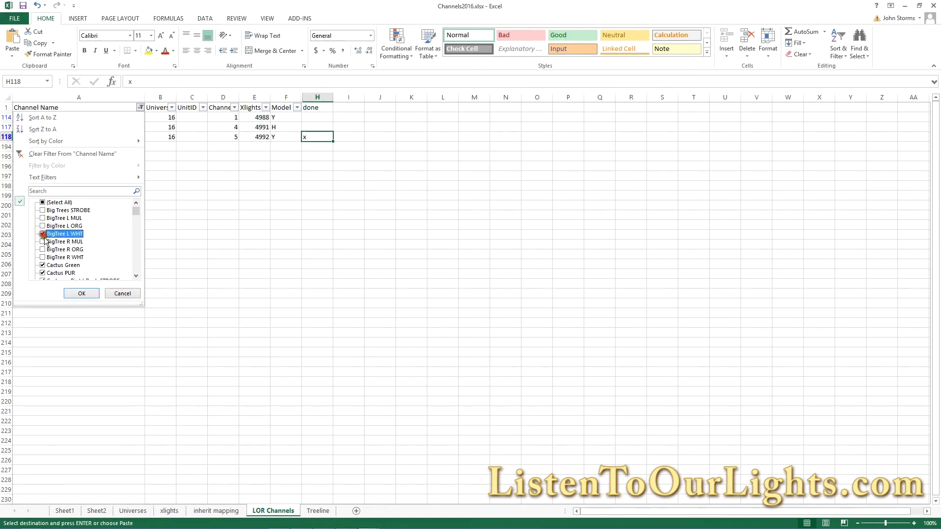
click(77, 293)
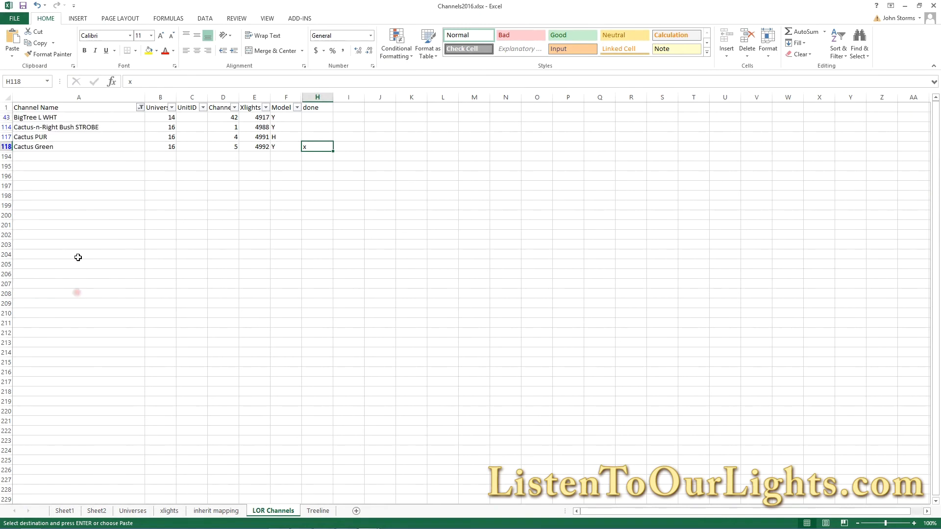
Copy the channel name BigTree L WHT from the worksheet into the new xLights model's name.
click(86, 120)
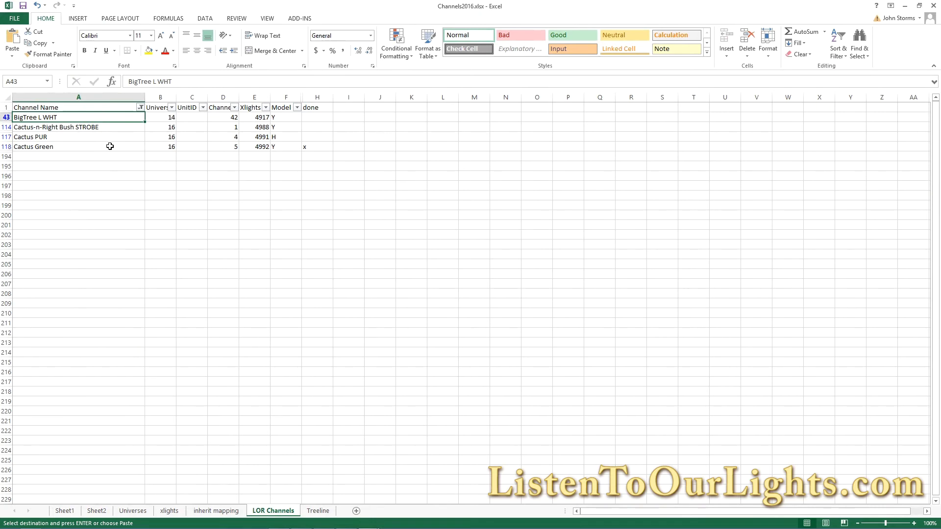
key(alt+Tab)
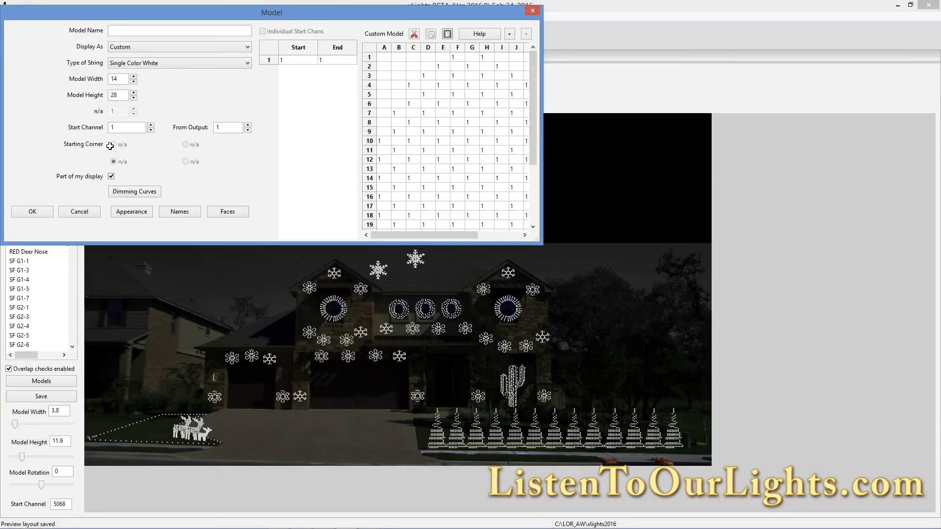
click(117, 29)
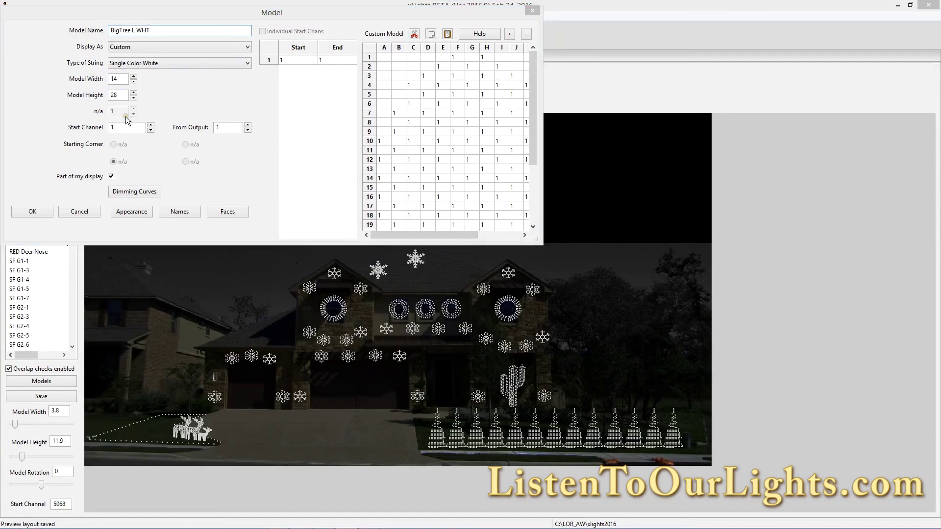
Copy the BigTree L WHT channel 4917 from the Xlights column into the model's start channel.
key(alt+Tab)
click(255, 118)
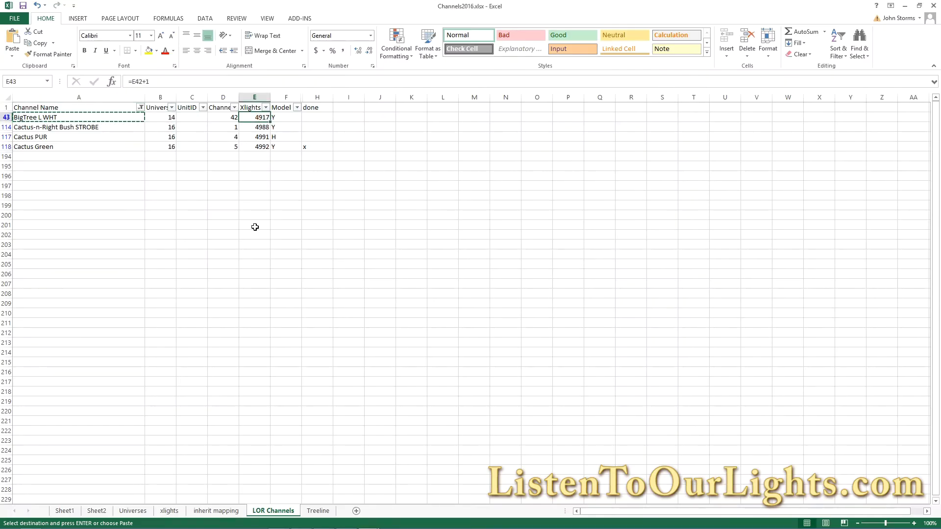
key(alt+Tab)
key(ctrl+v)
double_click(123, 127)
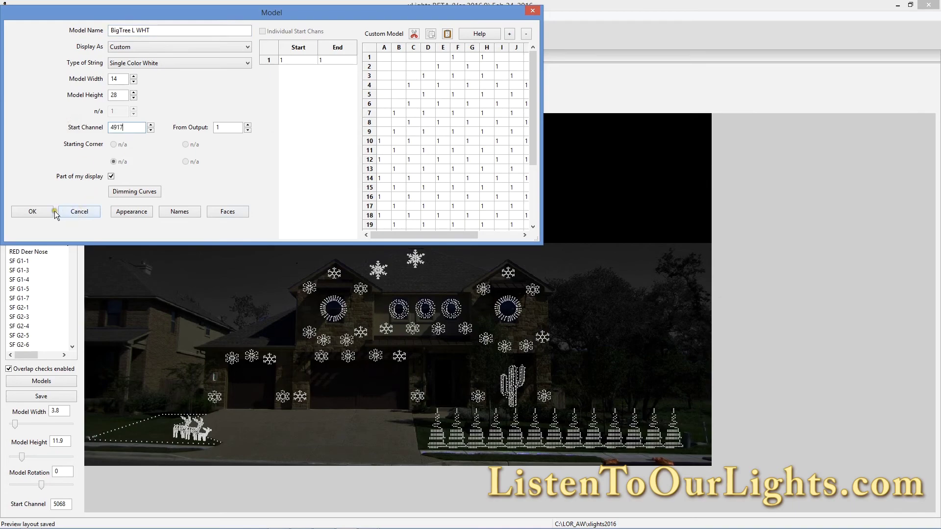
Switch to Channels2016.xlsx and mark BigTree L WHT with x in the done column.
key(alt+Tab)
click(310, 117)
text(x)
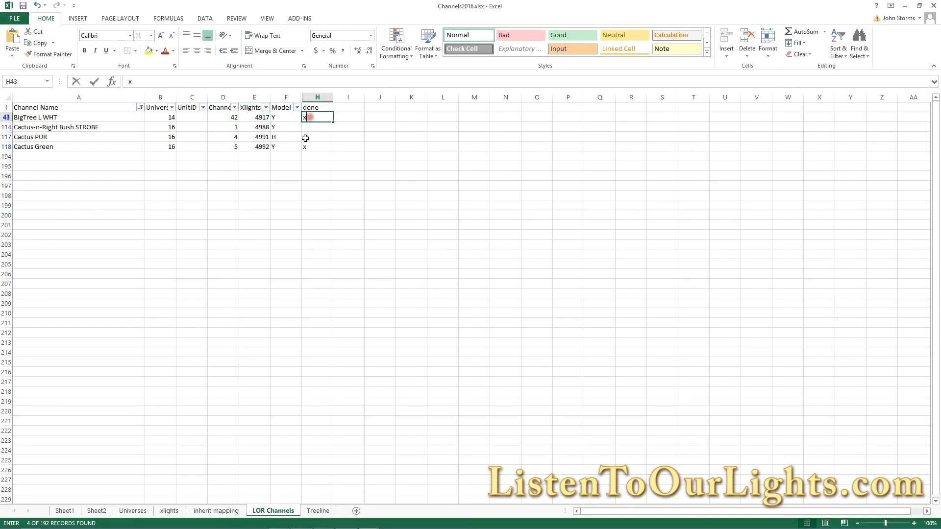
Return to xLights, accept the BigTree L WHT model and close the model list.
key(alt+Tab)
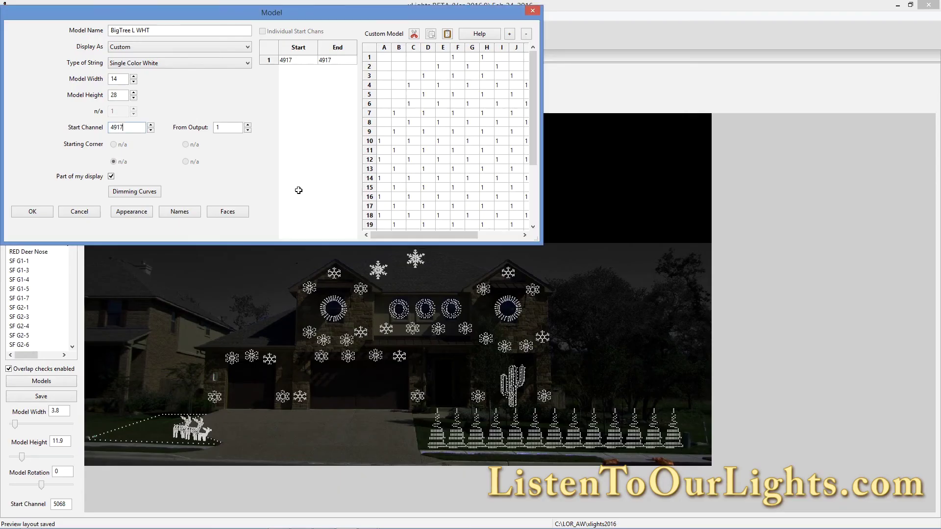
click(33, 211)
click(96, 199)
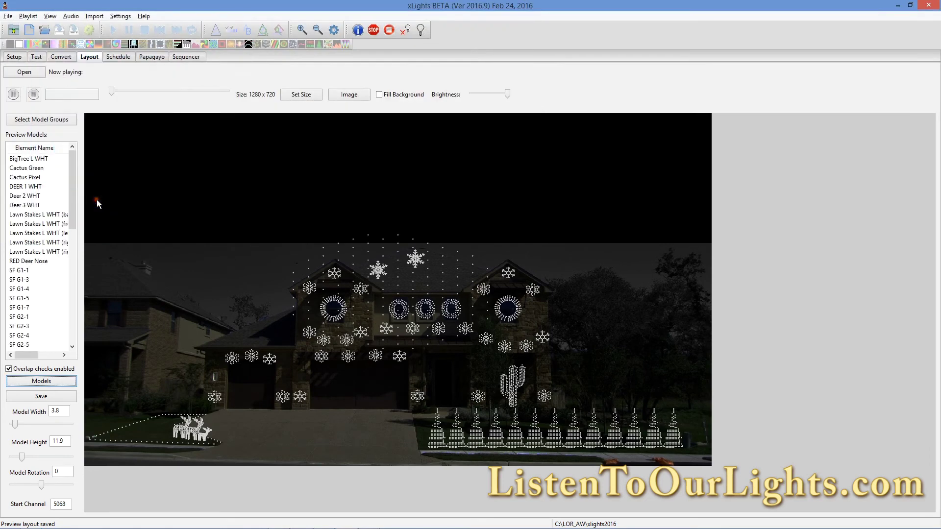
Shrink the BigTree L WHT model, place it just left of the cactus and size it about 6.3 wide by 15.5 high.
click(412, 278)
drag(440, 269, 230, 166)
drag(356, 133, 264, 169)
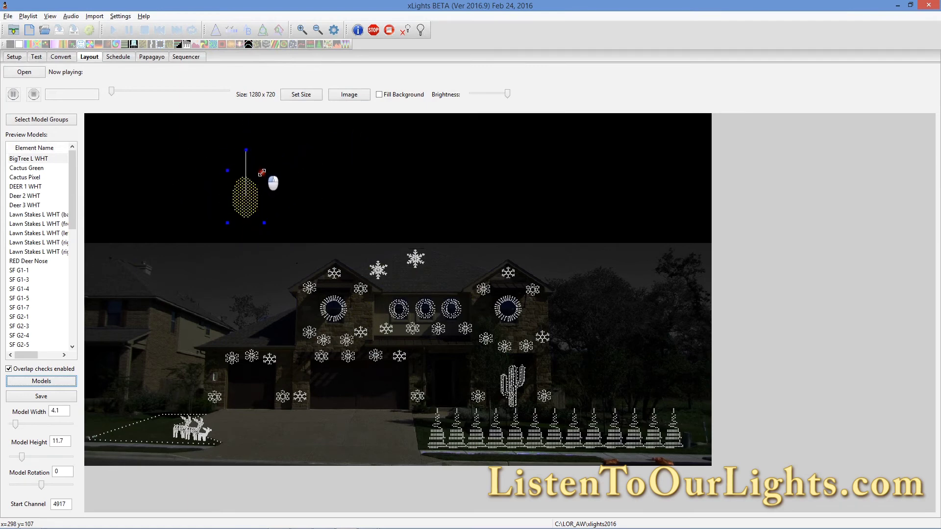
drag(243, 212, 489, 385)
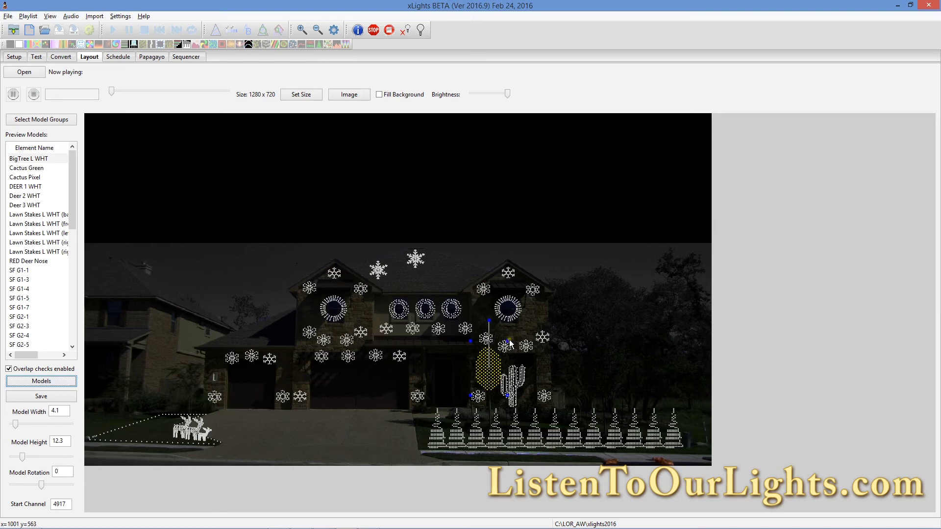
mouse_move(515, 346)
mouse_down()
mouse_move(523, 342)
mouse_move(512, 338)
mouse_up()
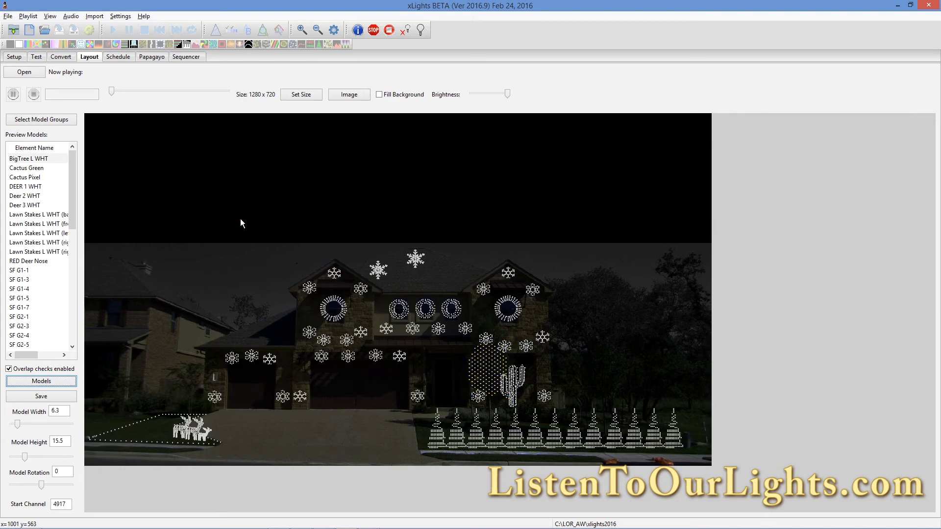
Switch to models.xlsx and copy the full Firestick grid, cells A1:D80, from the Firestick sheet.
key(alt+Tab)
key(ctrl+a)
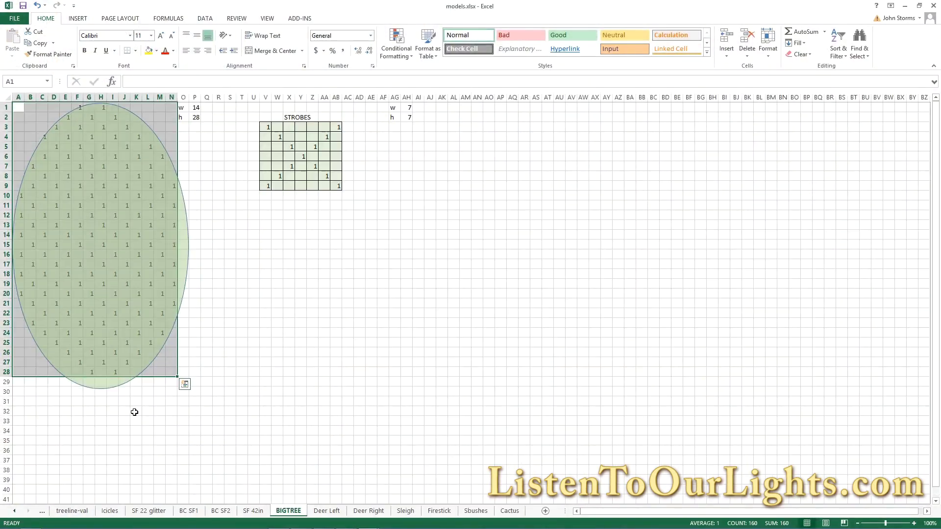
click(438, 511)
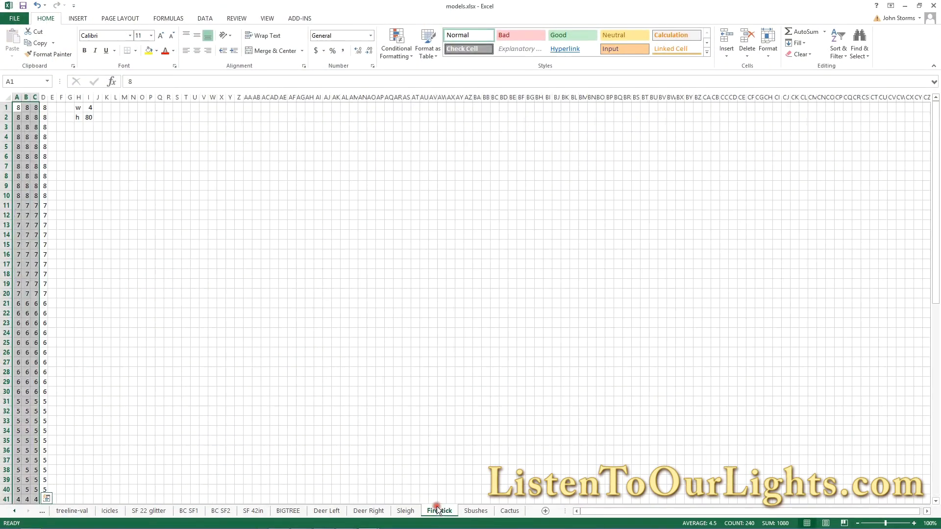
click(76, 138)
scroll(78, 194, down, 9)
scroll(79, 194, up, 9)
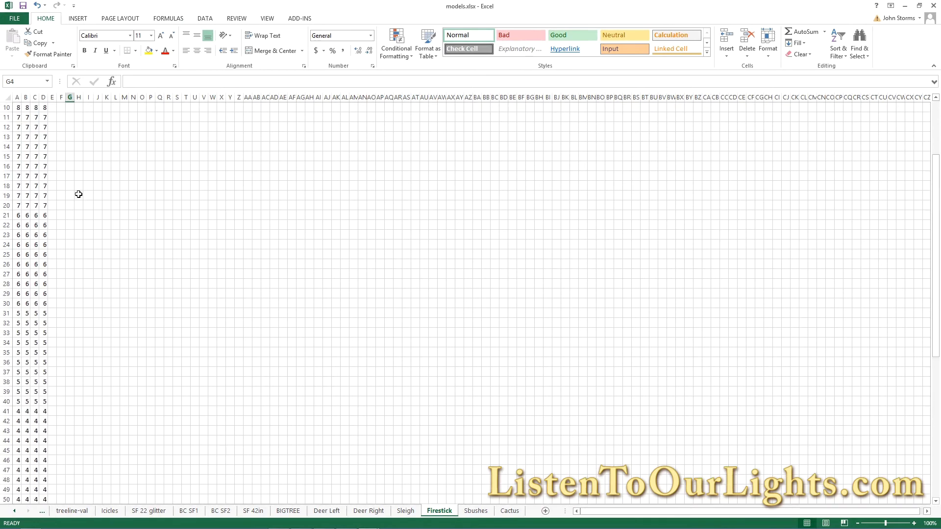
scroll(67, 254, down, 15)
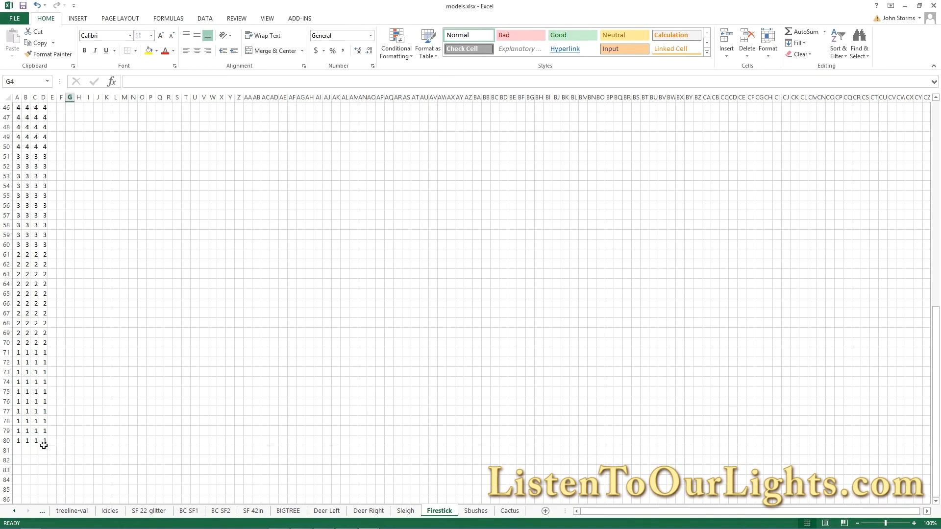
drag(43, 443, 2, 46)
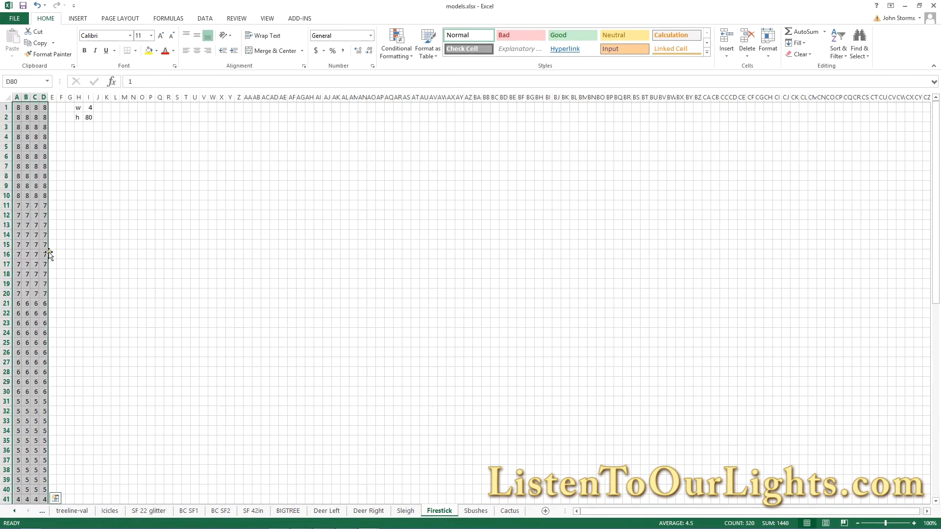
key(alt+Tab)
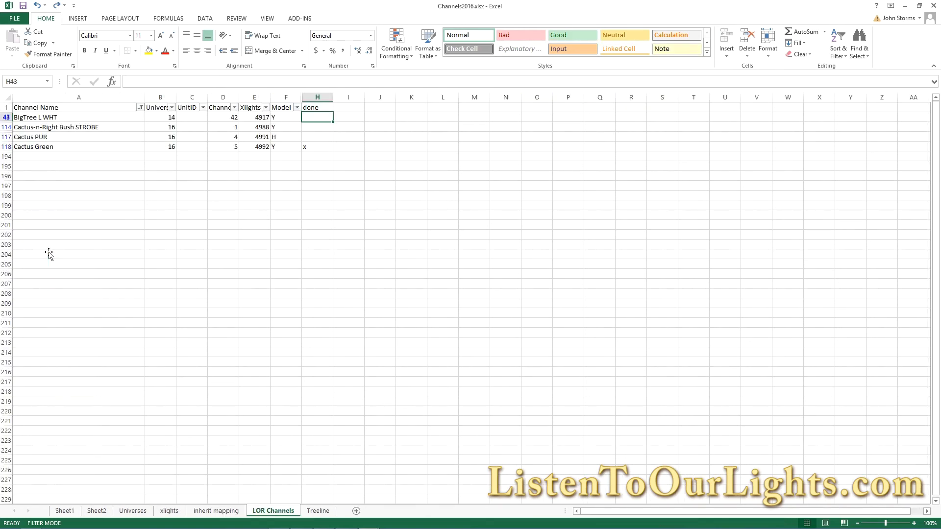
key(alt+Tab)
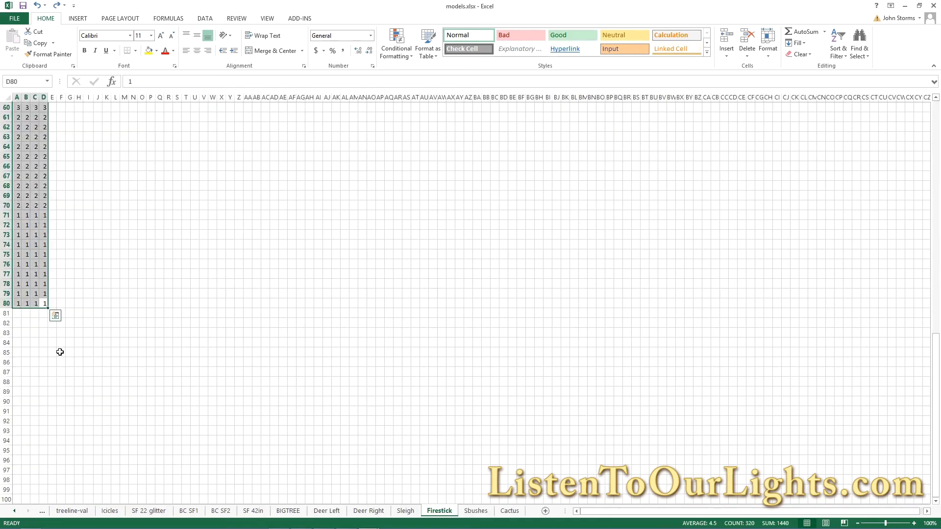
key(ctrl+c)
scroll(87, 308, up, 20)
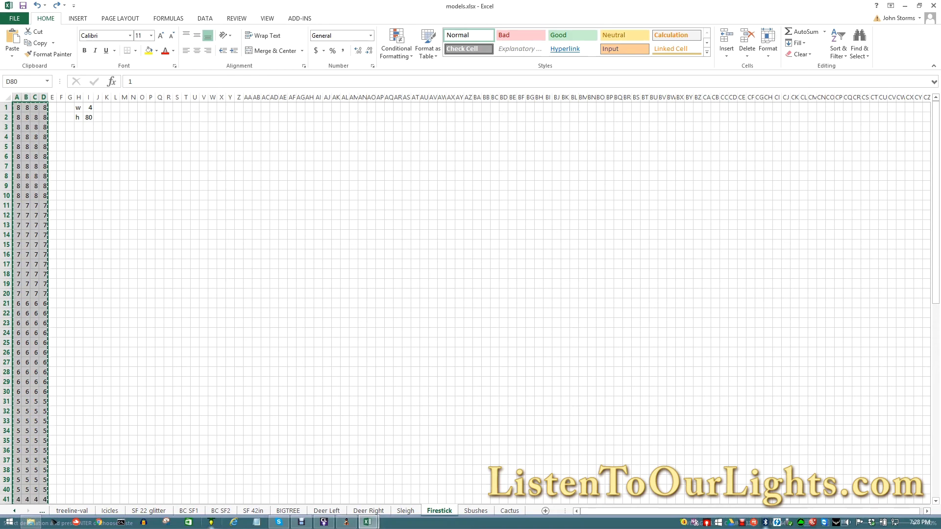
Return to xLights and create a new Custom model 4 wide by 80 high, pasting the Firestick grid into it.
key(alt+Tab)
click(211, 522)
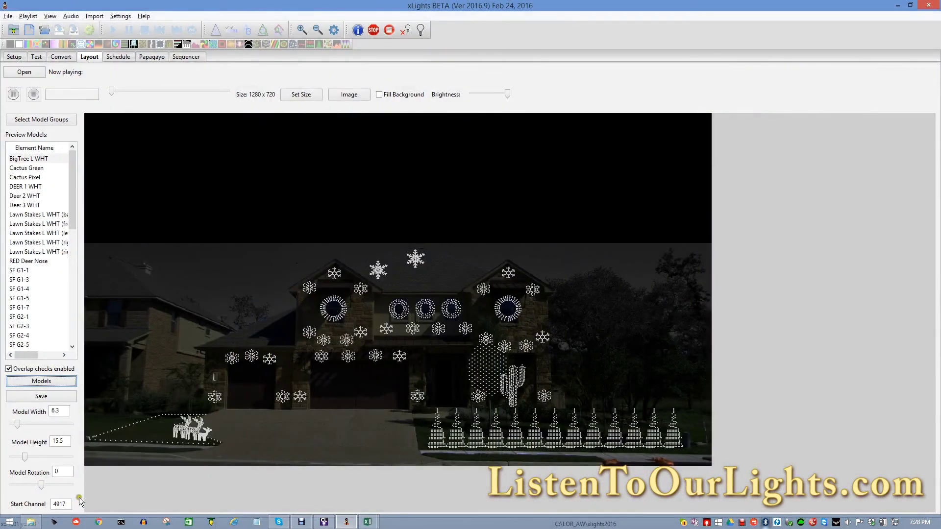
click(34, 383)
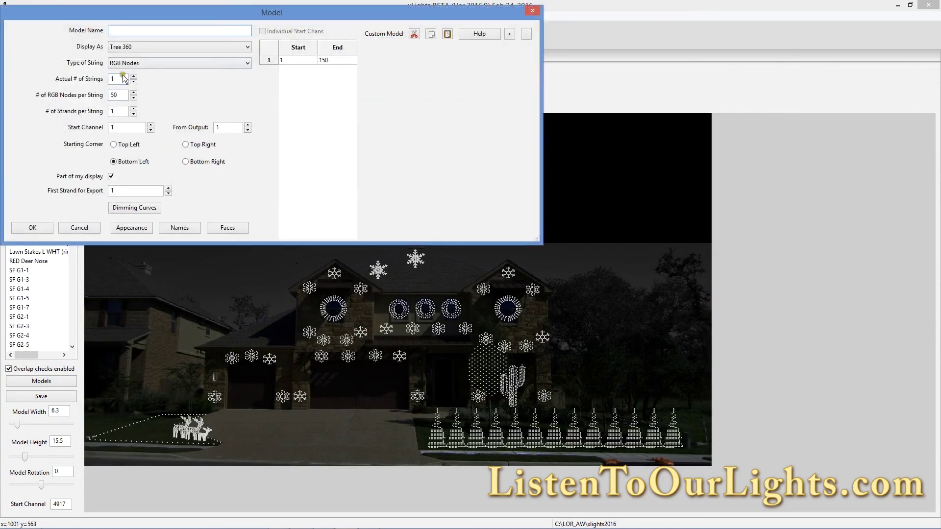
click(144, 47)
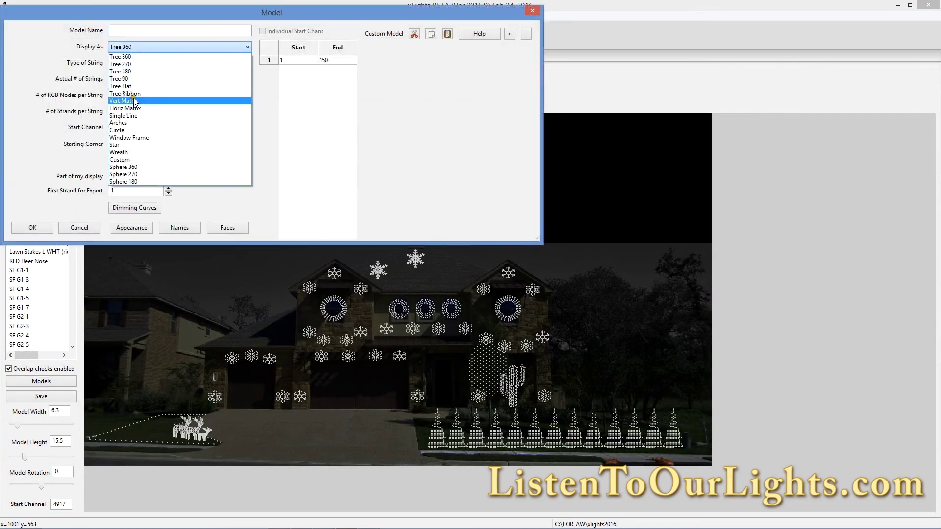
click(129, 159)
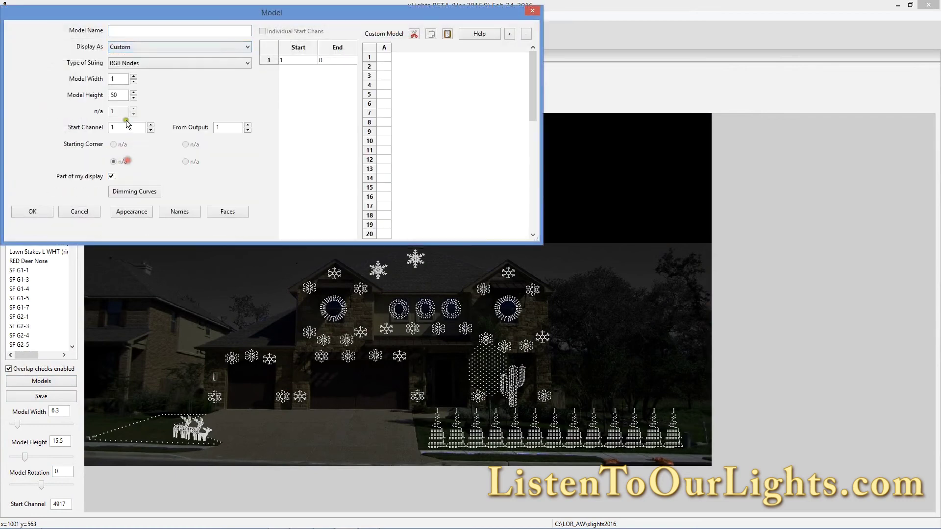
double_click(113, 79)
key(Tab)
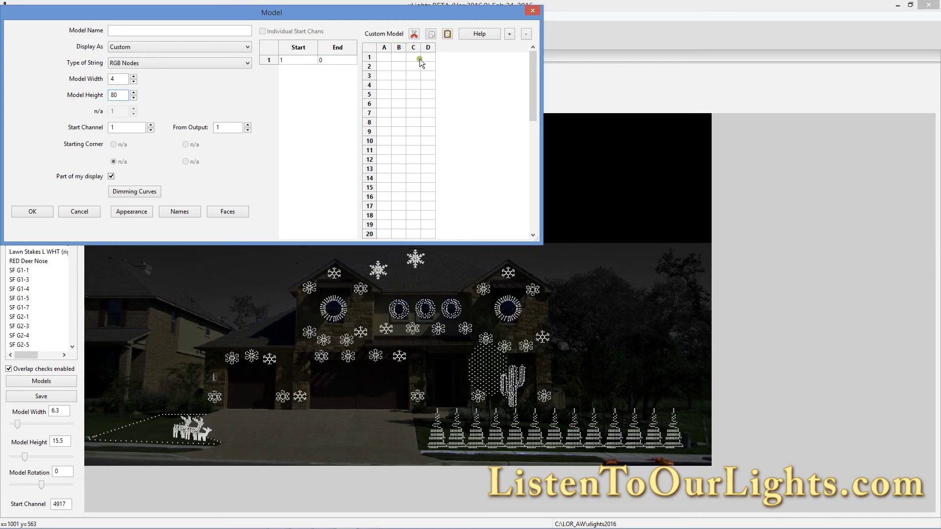
click(448, 34)
Switch to Channels2016.xlsx and filter the Channel Name column on the LOR Channels sheet by firestick.
key(alt+Tab)
key(alt+Tab)
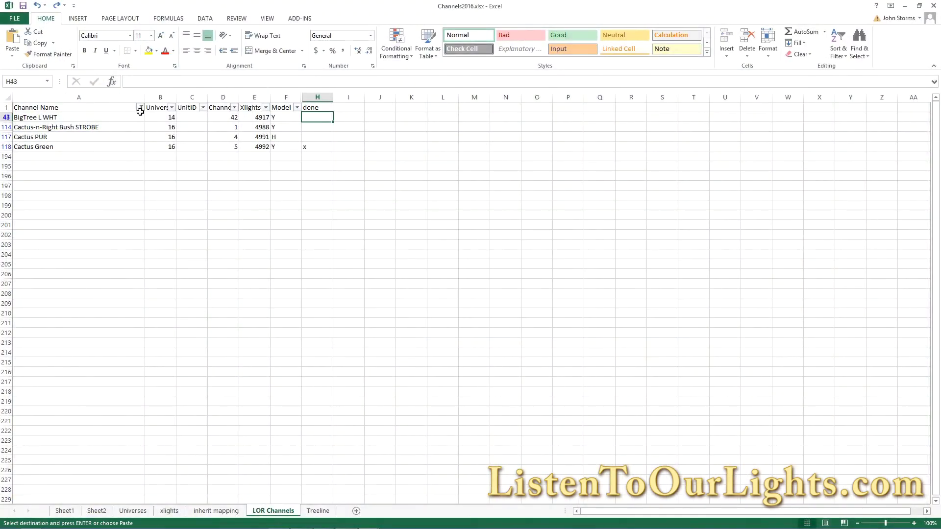
click(140, 108)
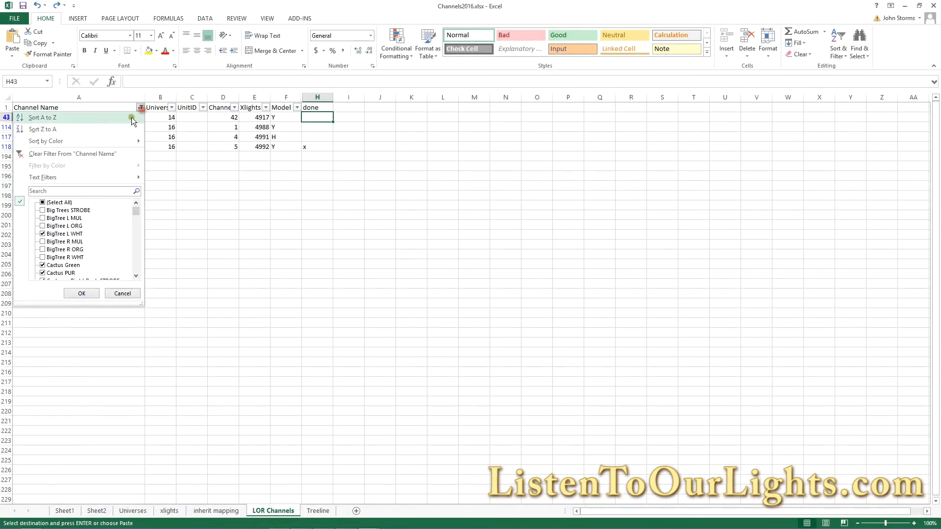
text(firestick)
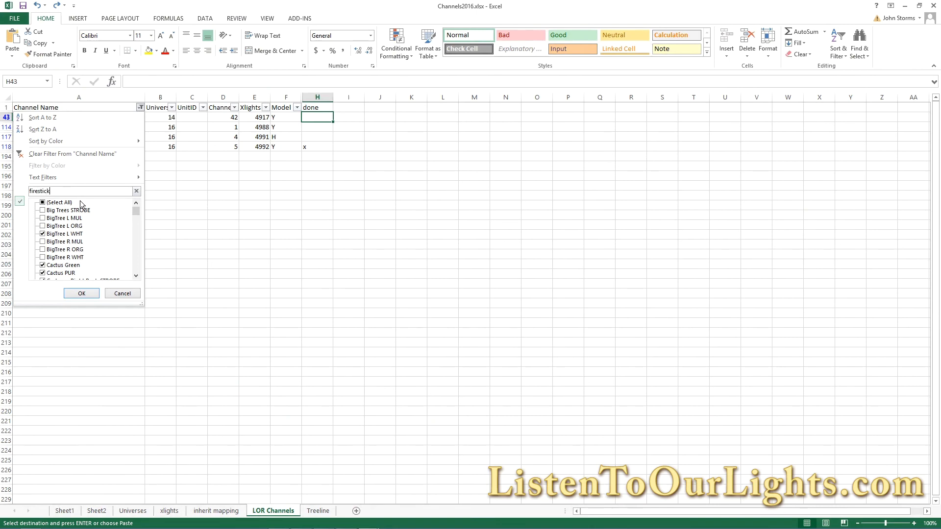
key(Return)
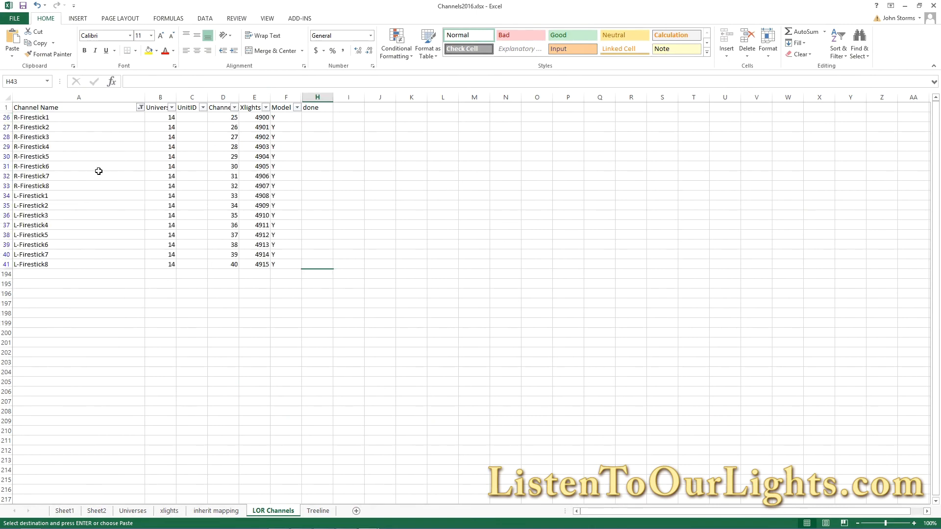
Check the eight L-Firestick channels and copy the L-Firestick1 channel 4908 from the Xlights column.
click(28, 197)
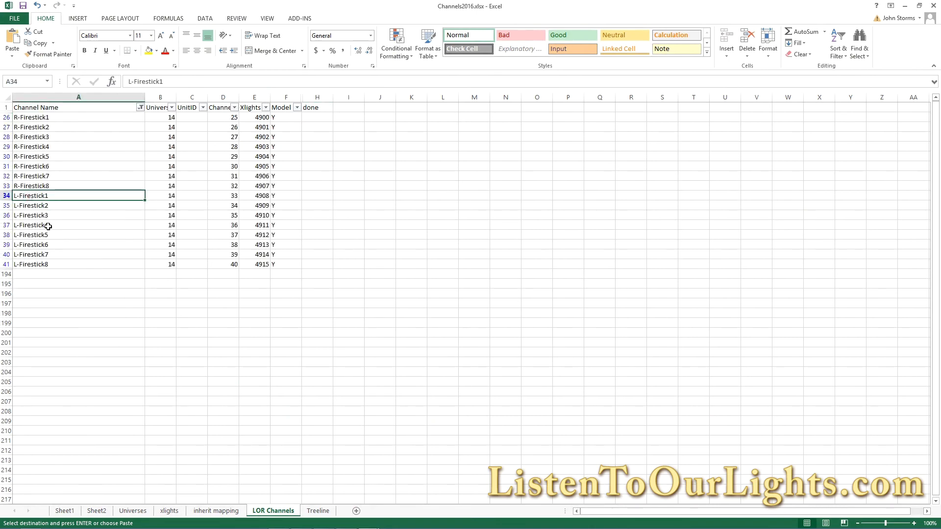
key(Right)
key(Right)
key(Right)
key(Right)
key(Right)
key(Left)
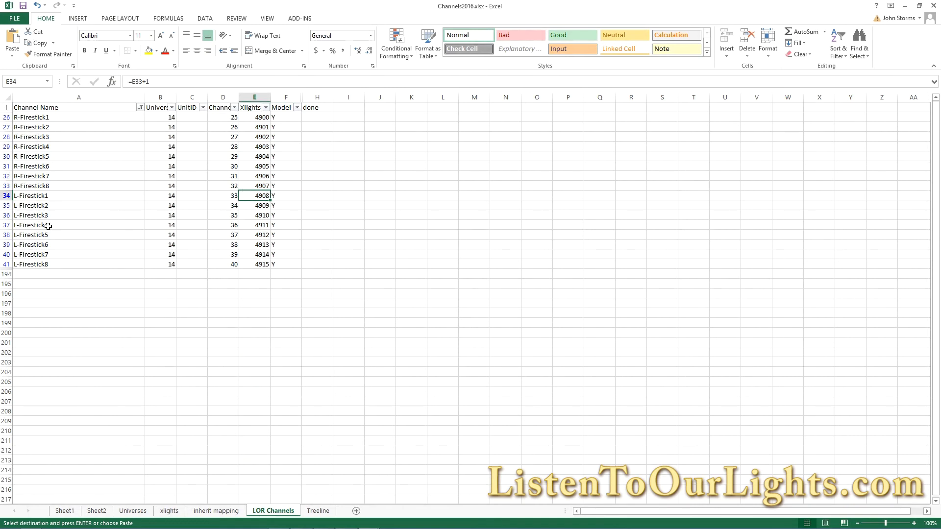
key(shift+Down)
key(shift+Down)
key(shift+Down)
key(shift+Down)
key(shift+Down)
key(shift+Down)
key(shift+Down)
key(shift+Down)
key(Up)
key(Down)
Return to xLights, name the new model Firestick R and set its start channel to 4908.
key(alt+Tab)
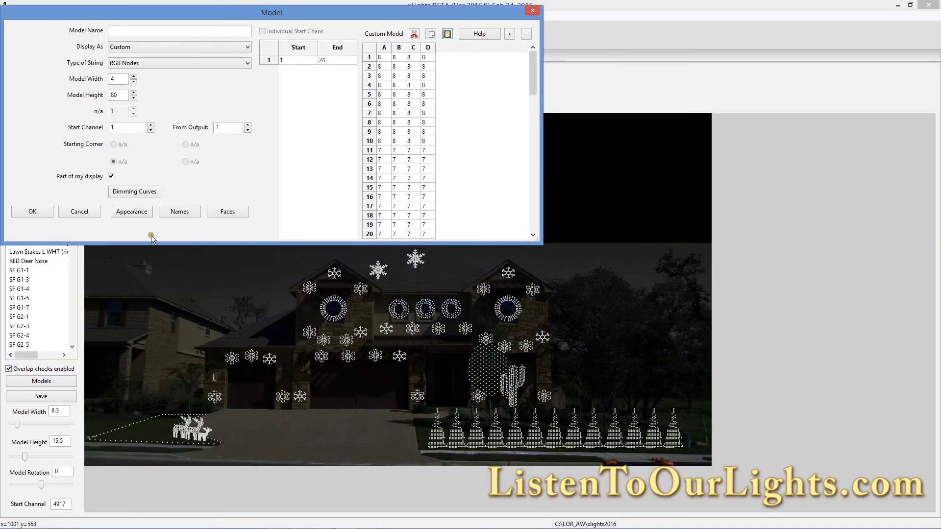
click(127, 28)
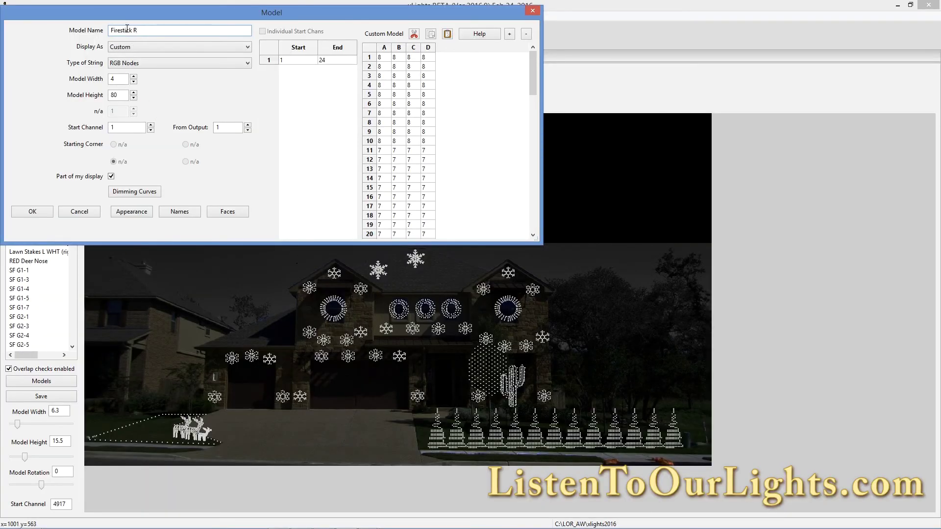
drag(130, 126, 80, 121)
key(Tab)
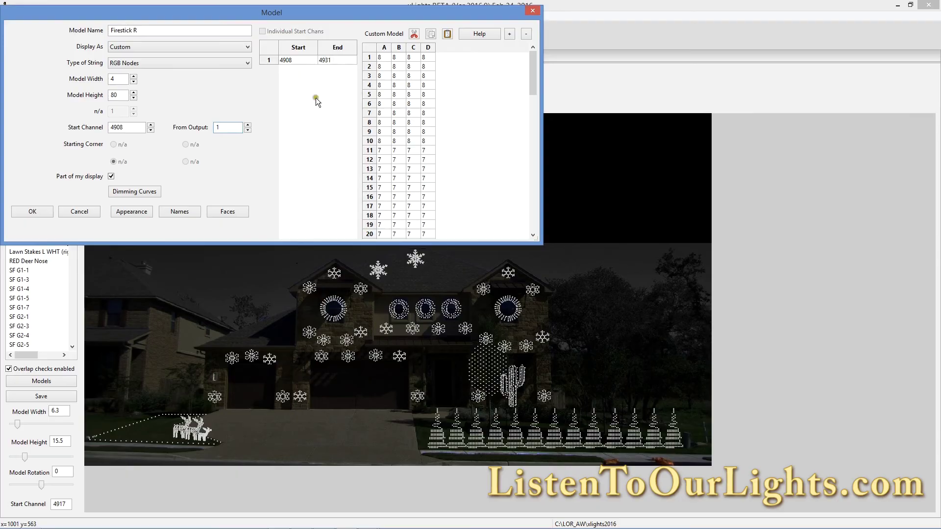
Compare the model's channel range with the workbook and set its string type to Single Color White.
key(alt+Tab)
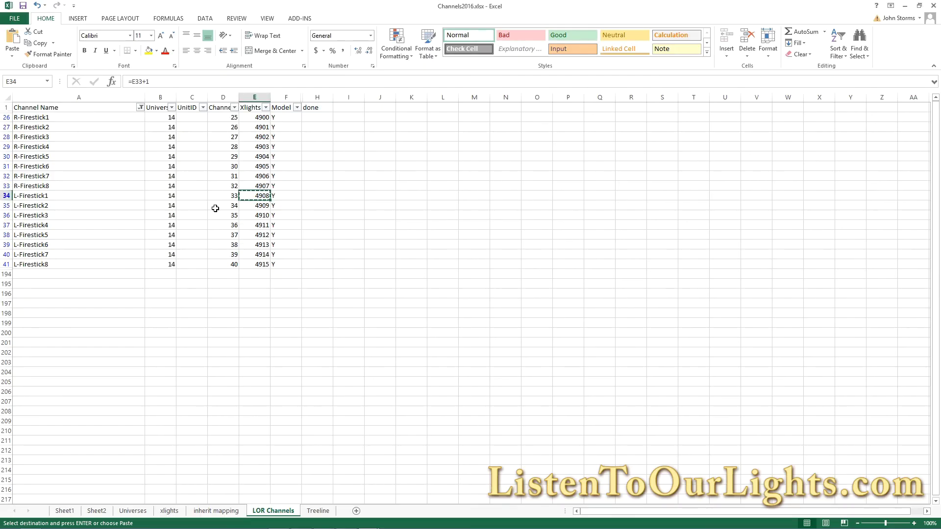
key(alt+Tab)
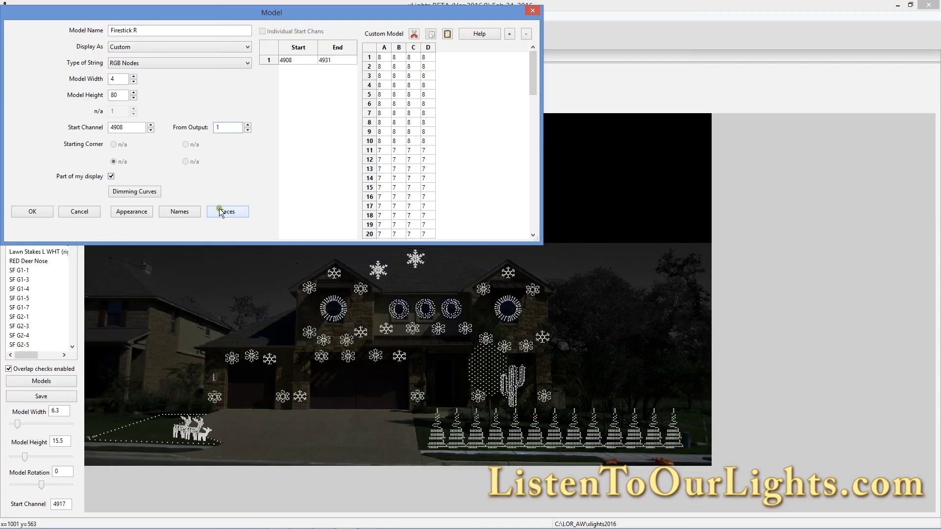
click(139, 128)
click(185, 121)
click(201, 60)
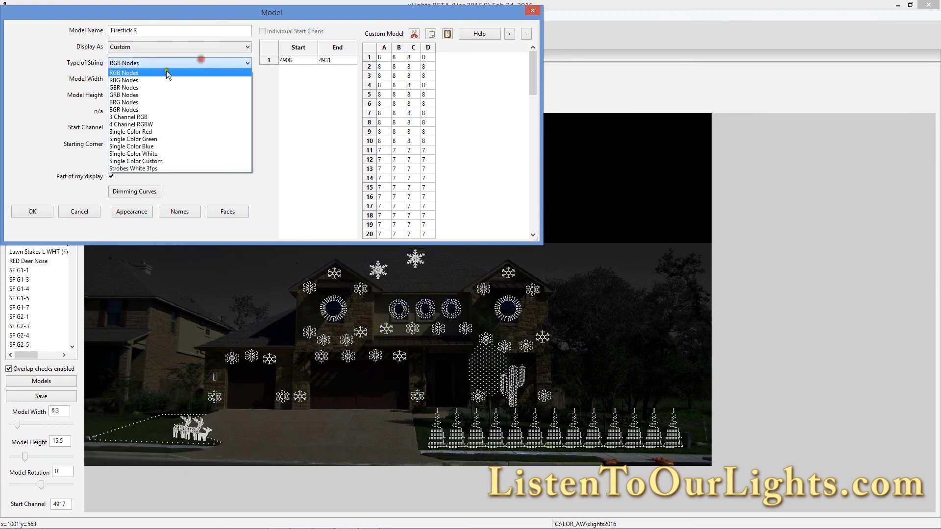
click(136, 154)
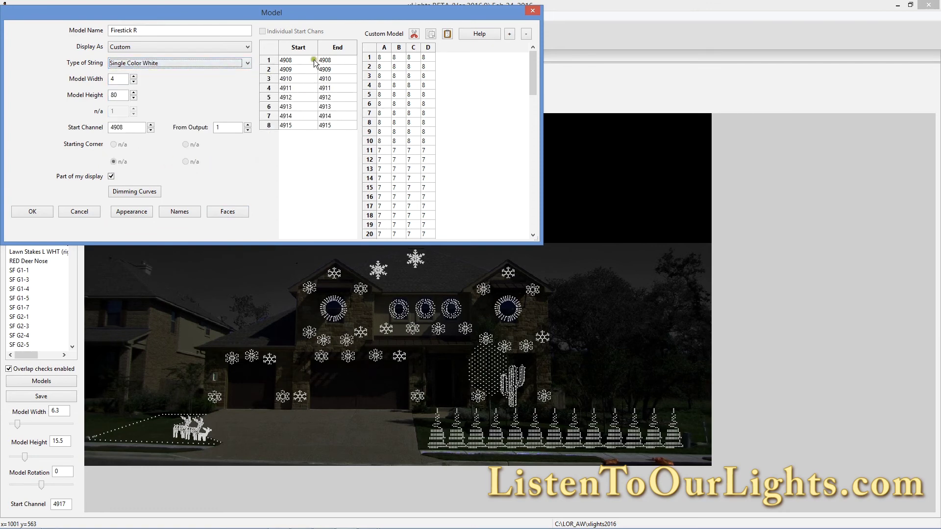
Switch to Channels2016.xlsx and mark L-Firestick1 through L-Firestick8 with x in the done column.
key(alt+Tab)
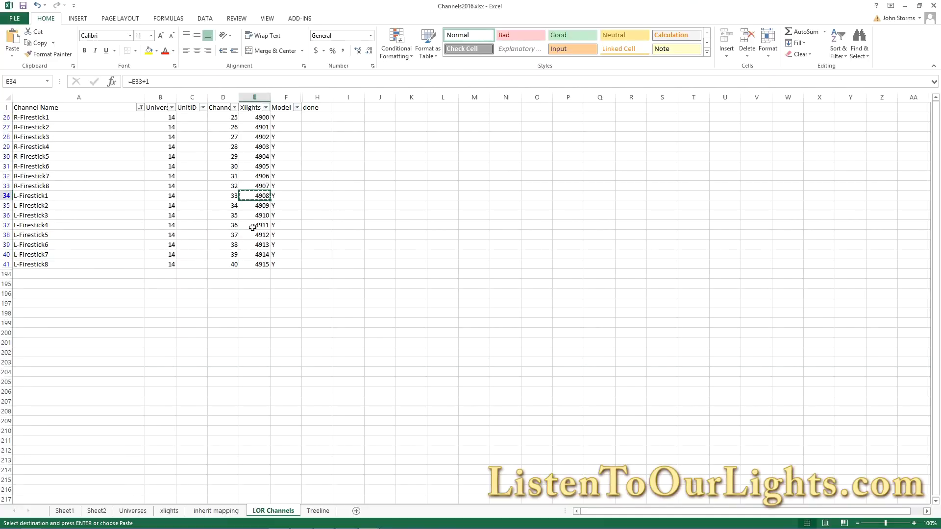
click(317, 195)
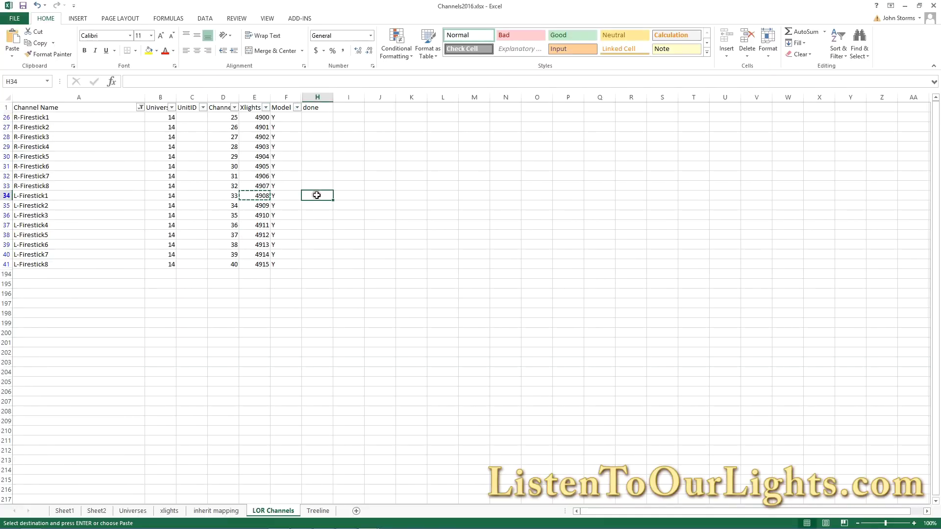
text(x)
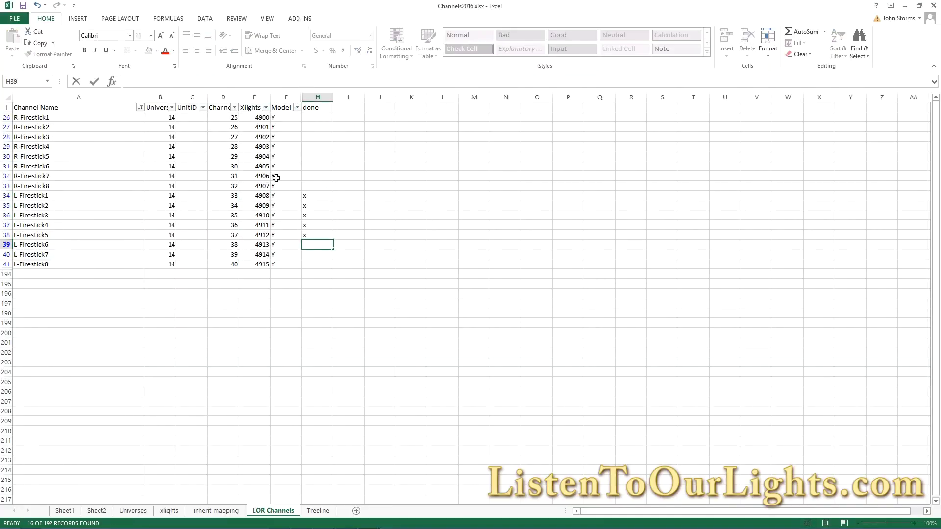
text( x x x x x x x)
key(Return)
text(x)
key(Return)
text(x)
key(Up)
key(Delete)
key(Down)
key(Delete)
key(Up)
Return to xLights, accept the Firestick R model and close the model list.
key(alt+Tab)
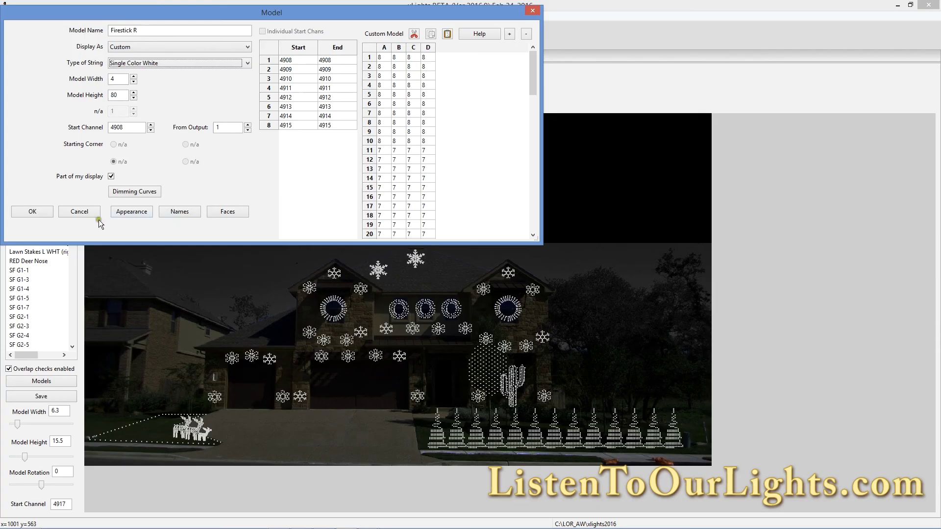
click(32, 210)
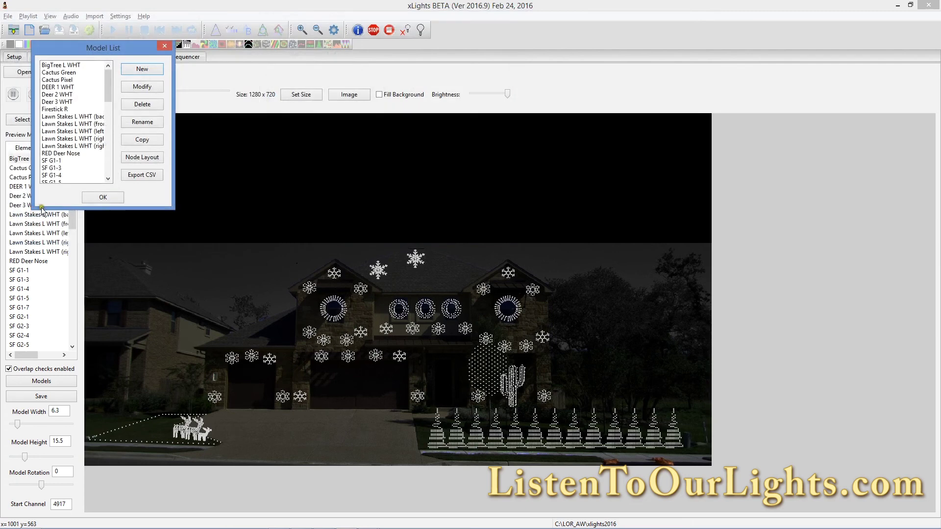
click(91, 198)
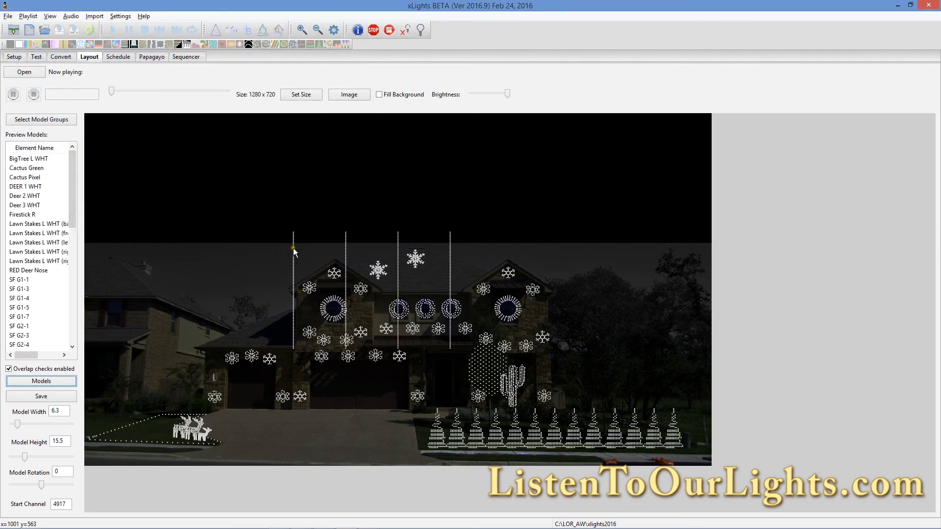
Shrink the Firestick R model to about 0.3 wide by 11.7 high and place it as the trunk below the BigTree model.
click(294, 248)
drag(288, 226, 523, 418)
click(566, 269)
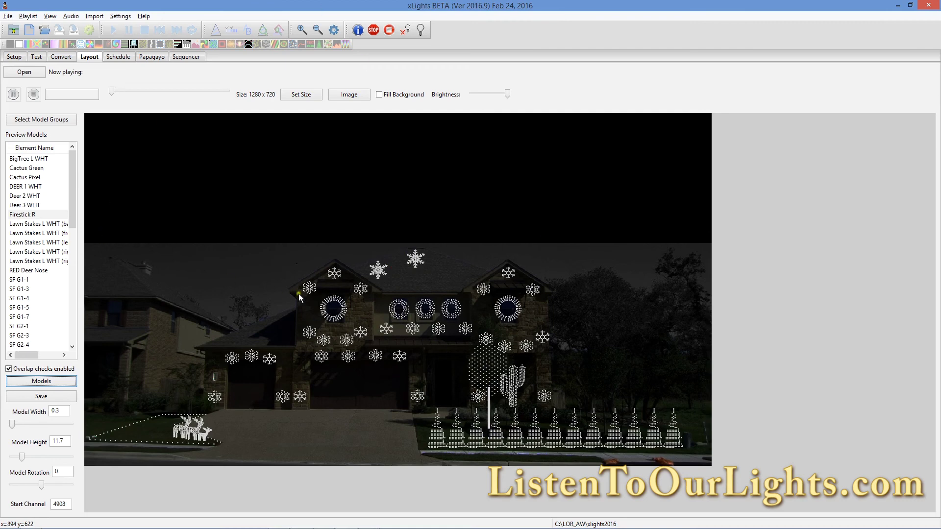
Save the preview layout, close xLights and switch back to the Excel workbooks.
click(41, 396)
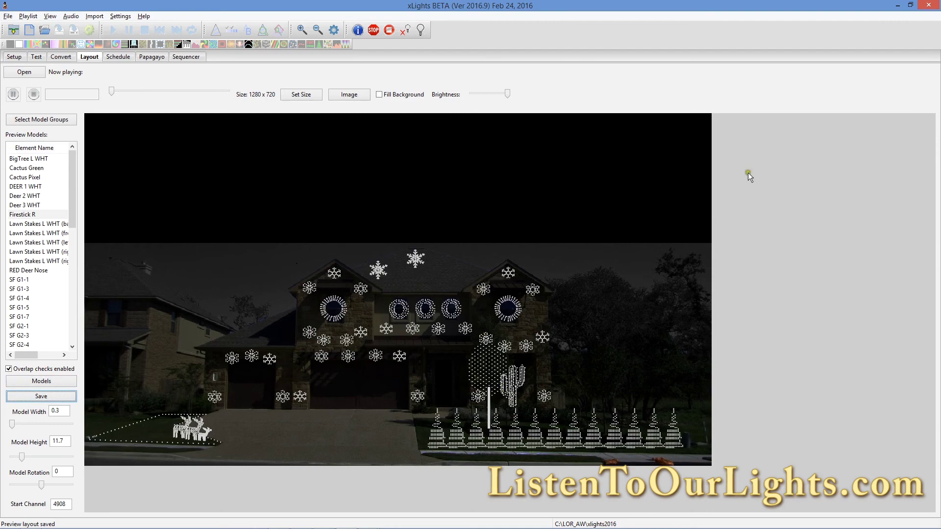
click(930, 6)
key(alt+Tab)
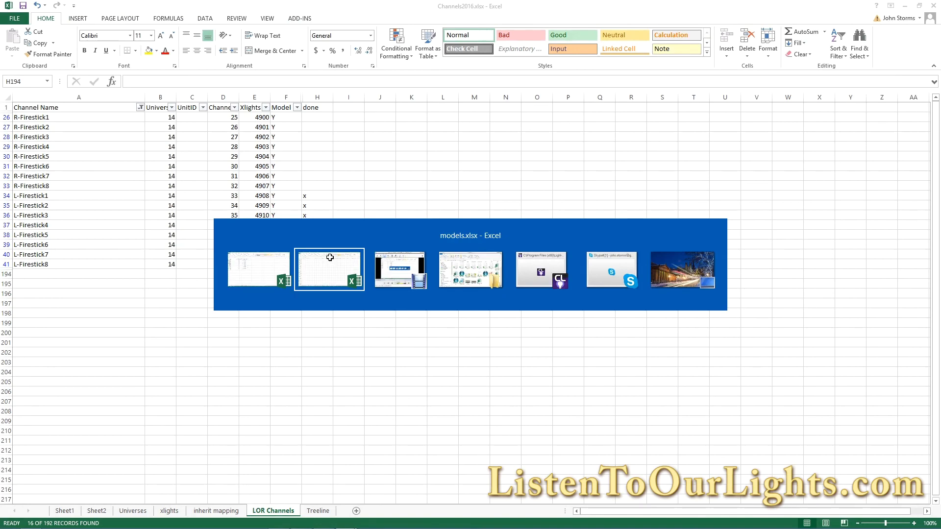
Switch to File Explorer and open the xlights2016 folder inside LOR_AW on drive C.
key(alt+Tab)
key(alt+Tab)
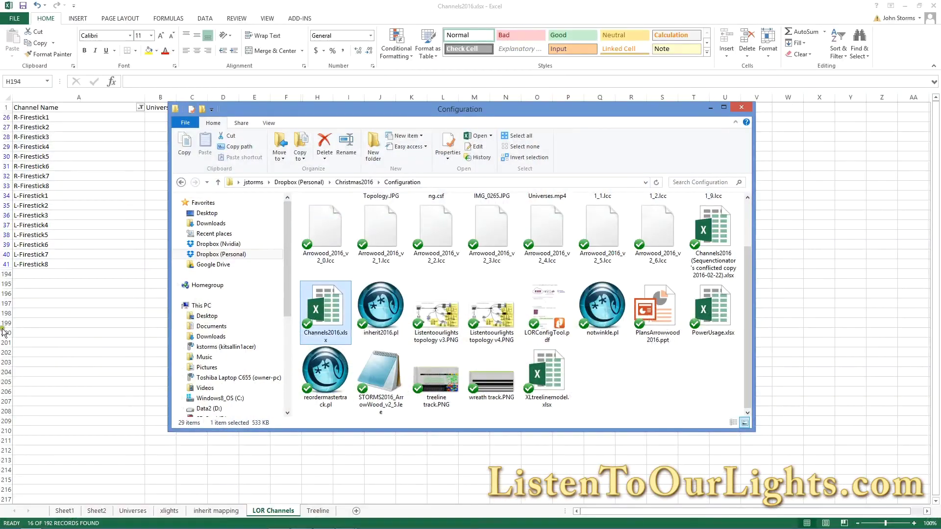
click(218, 398)
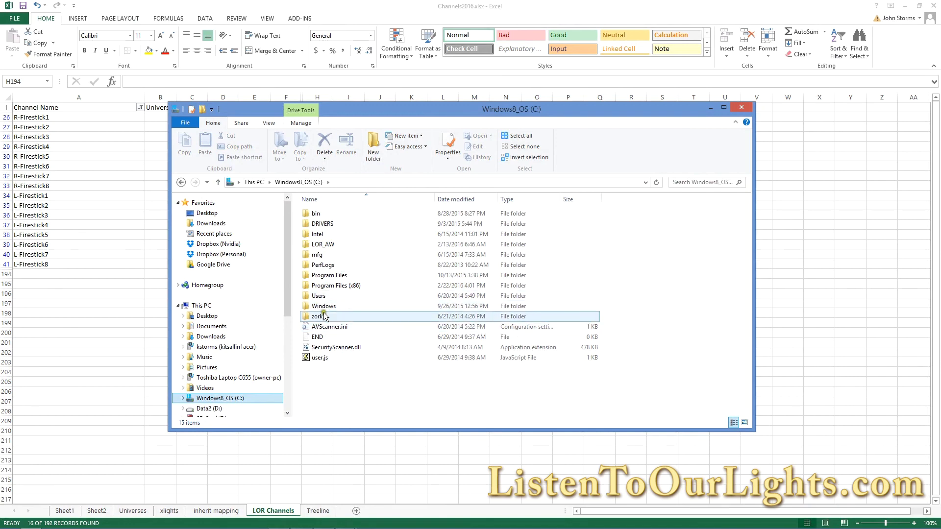
double_click(323, 244)
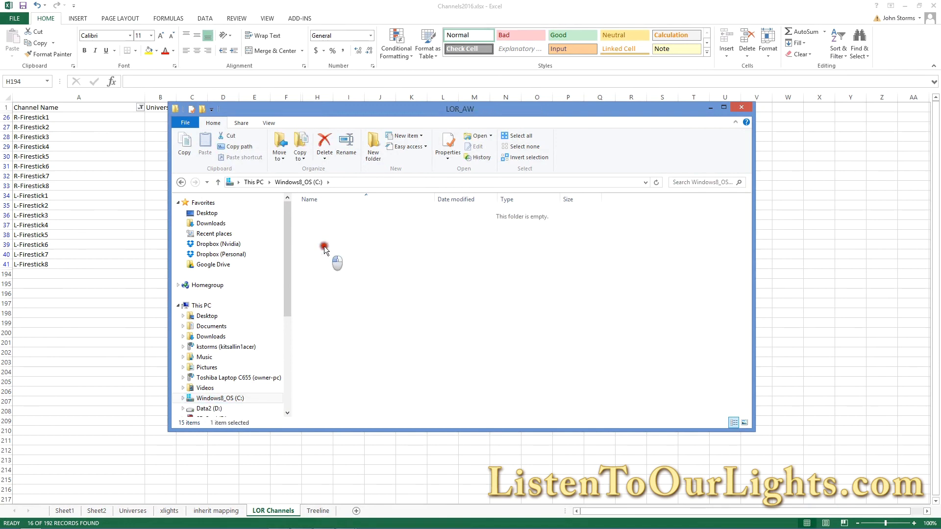
double_click(332, 306)
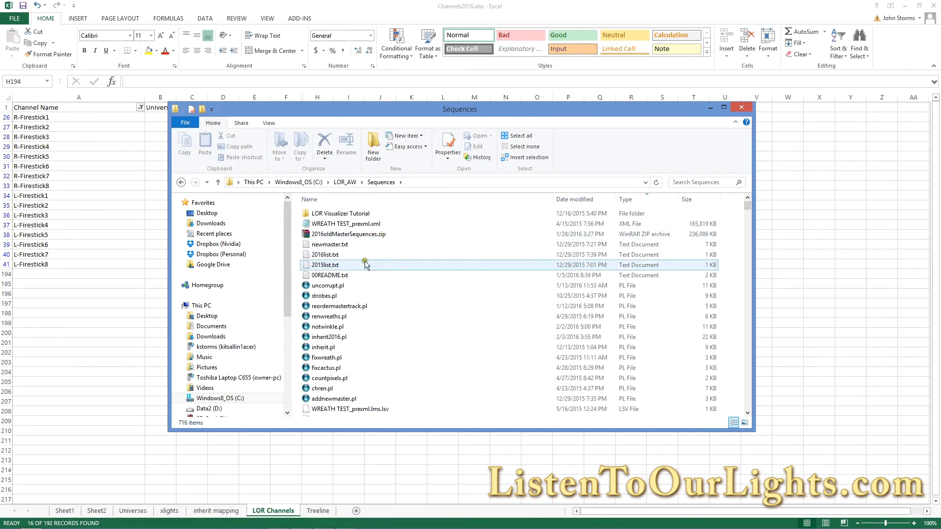
click(350, 182)
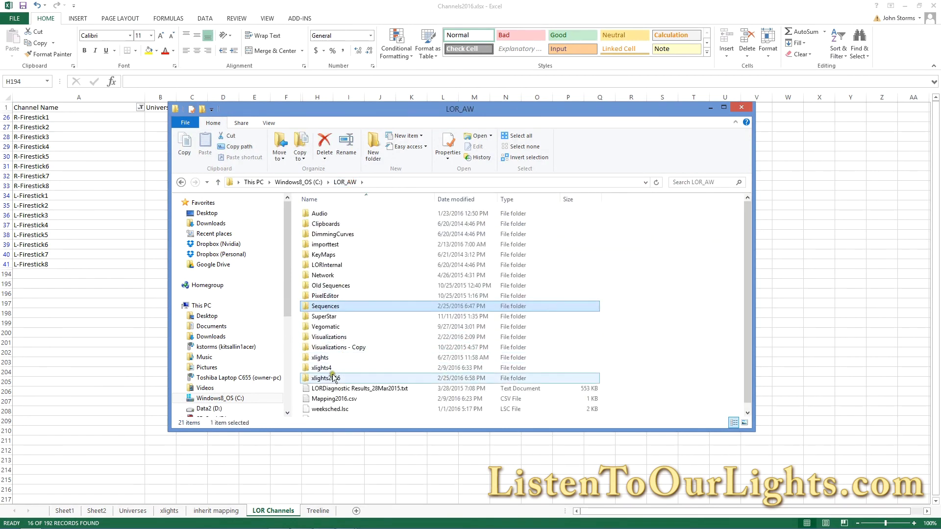
double_click(332, 382)
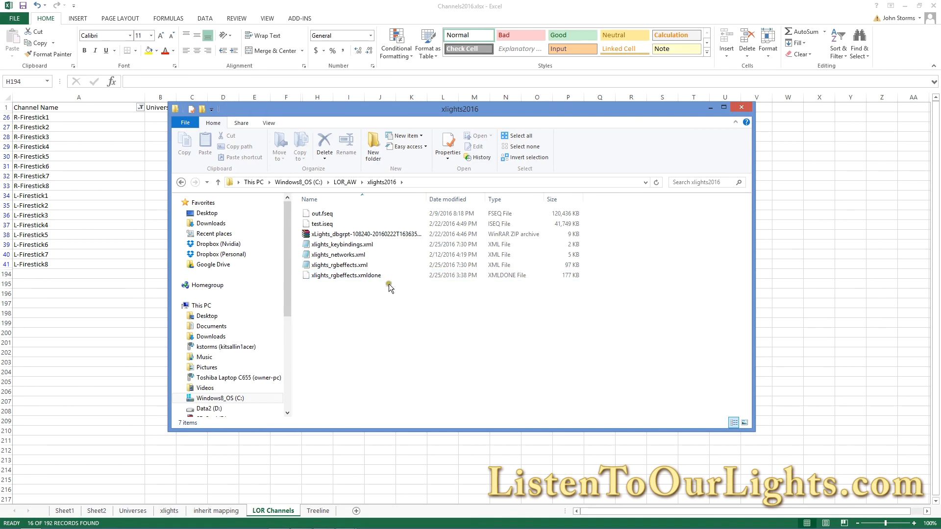
Delete xlights_rgbeffects.xml from the xlights2016 folder.
click(351, 266)
click(351, 266)
key(Delete)
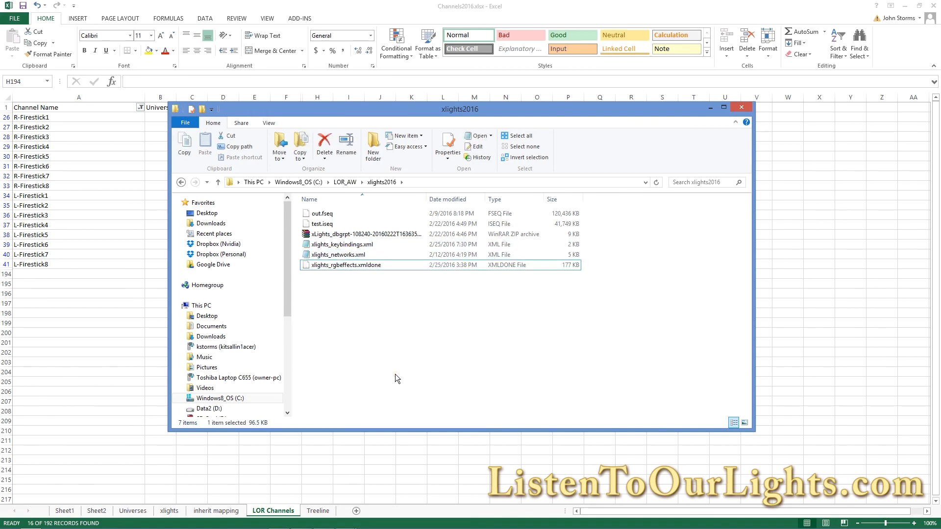
Rename xlights_rgbeffects.xmldone to xlights_rgbeffects.xml and accept the extension change.
click(368, 267)
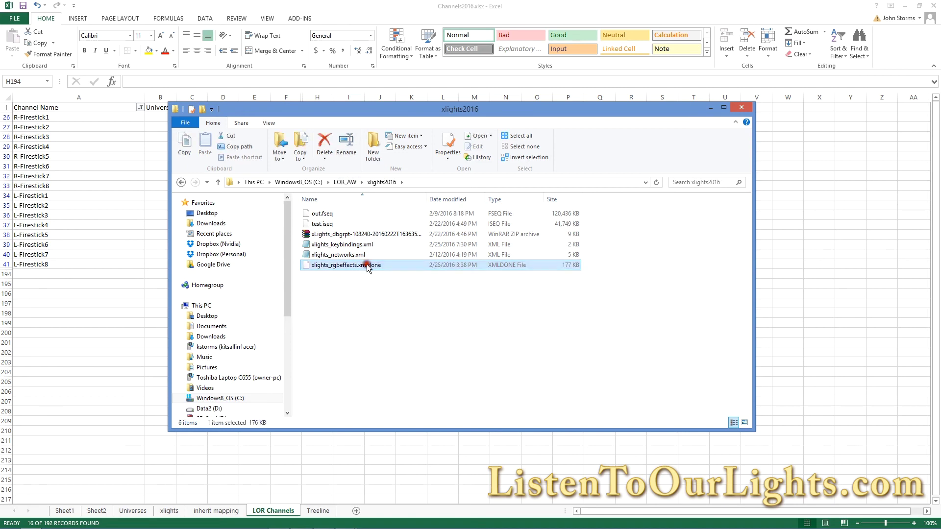
right_click(367, 266)
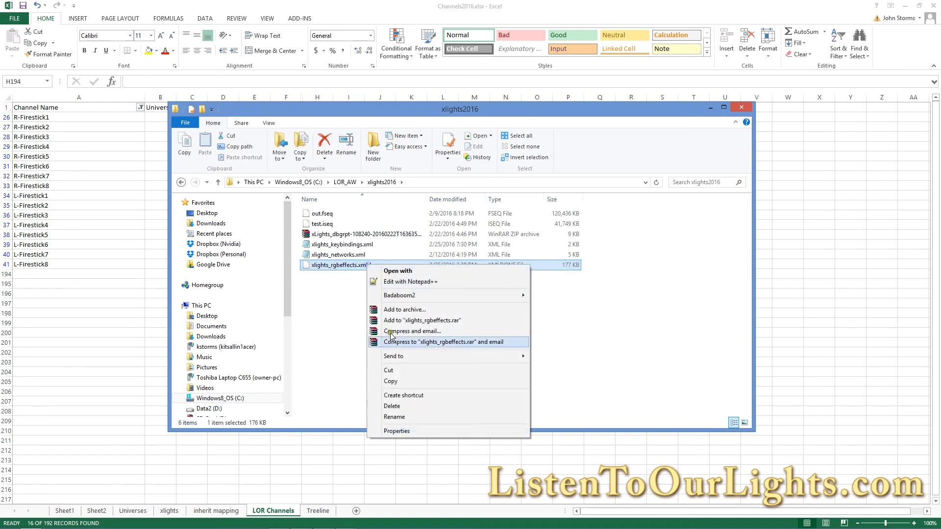
click(396, 417)
key(End)
key(BackSpace)
key(BackSpace)
key(BackSpace)
key(BackSpace)
key(Return)
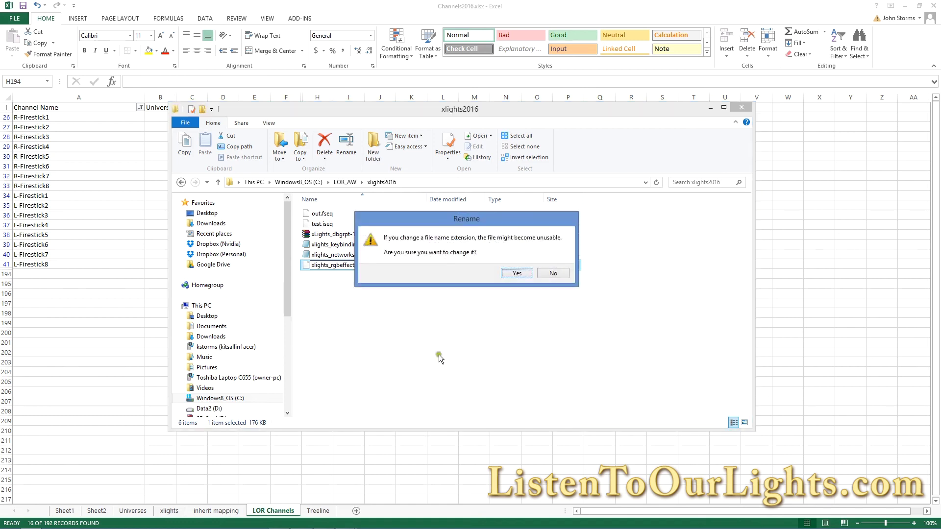
click(512, 273)
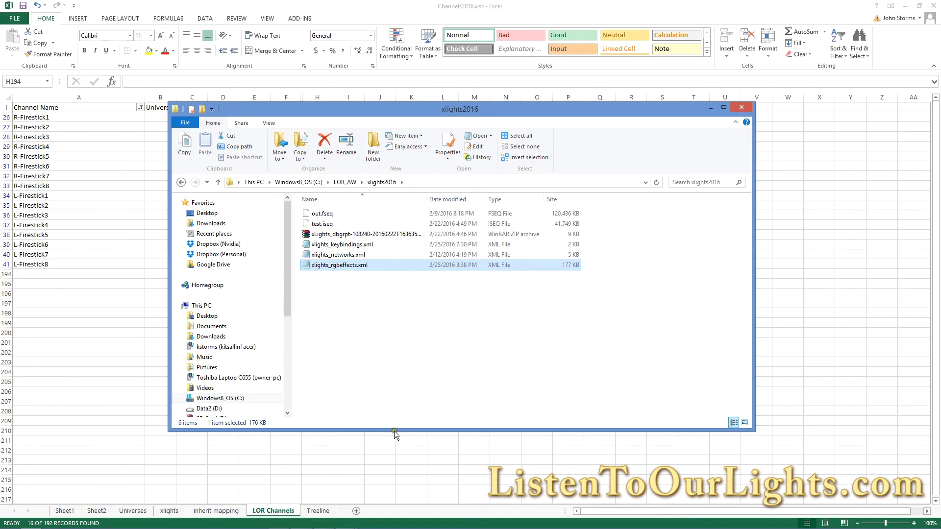
Start xLights again and show the house layout preview.
key(super)
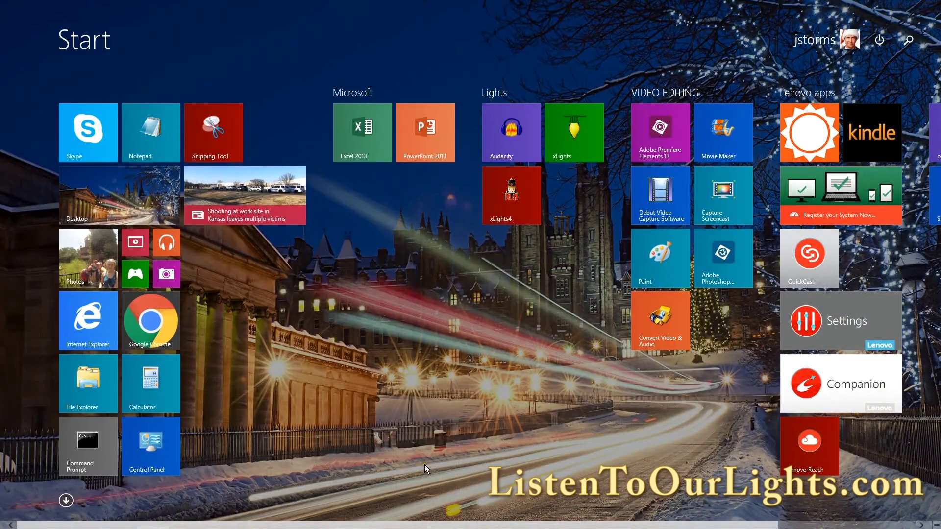
key(super)
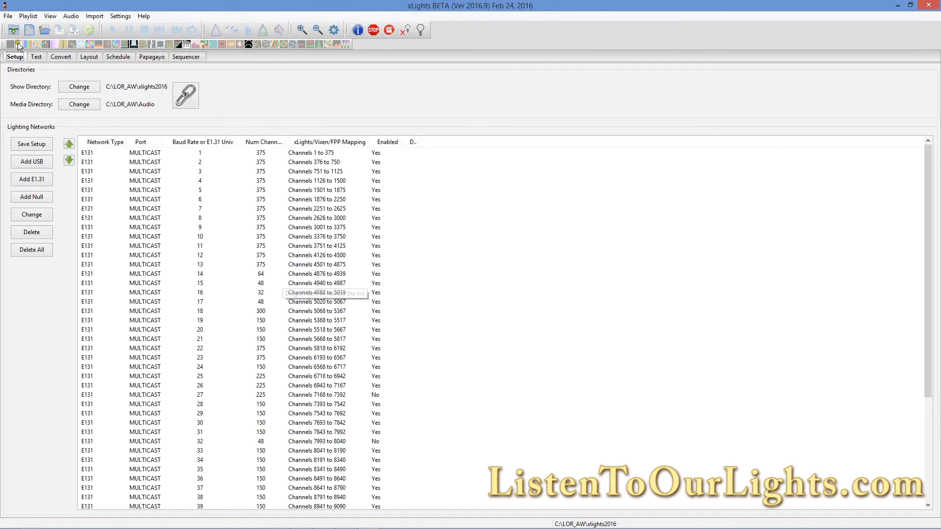
click(84, 56)
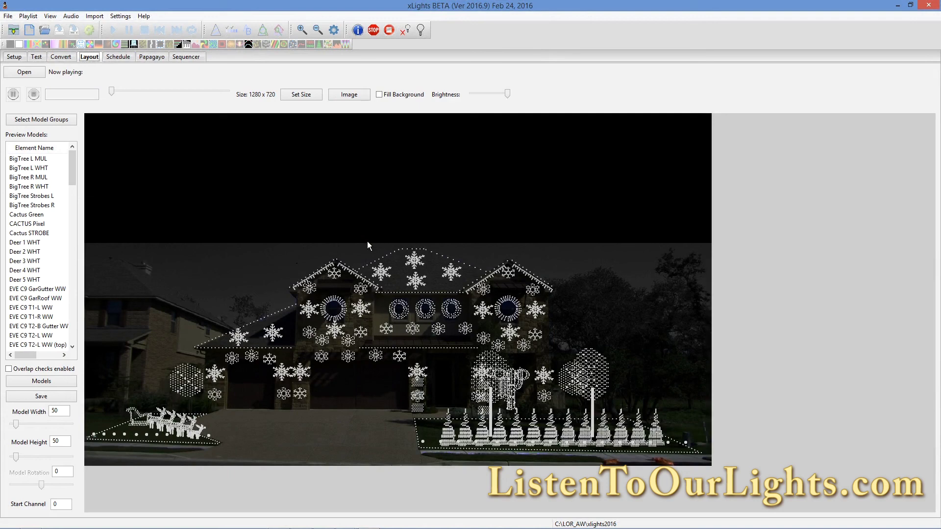
Open the model group editor and review which models the HOUSE group contains.
click(40, 120)
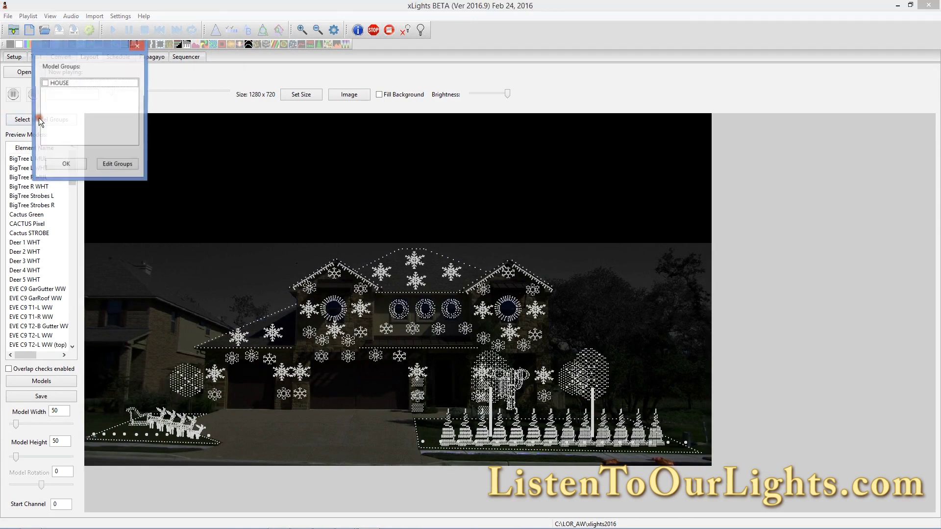
click(63, 83)
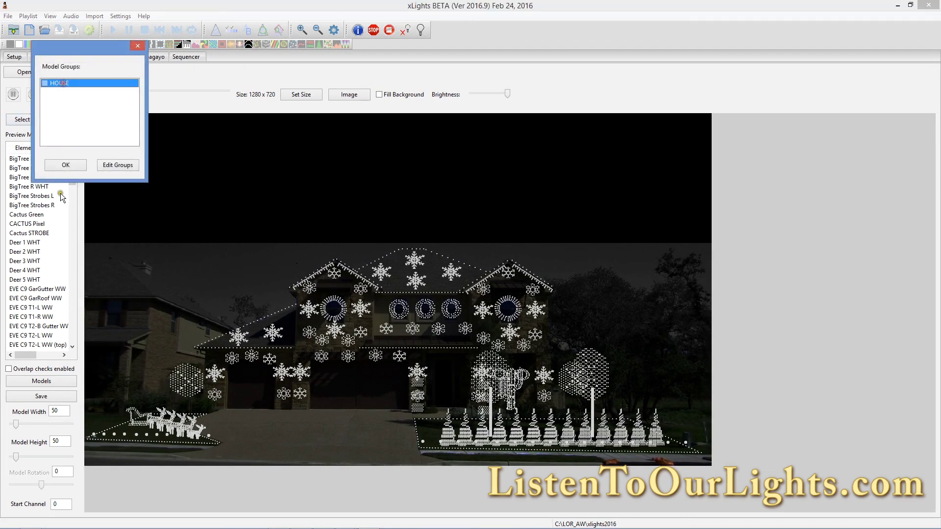
click(111, 167)
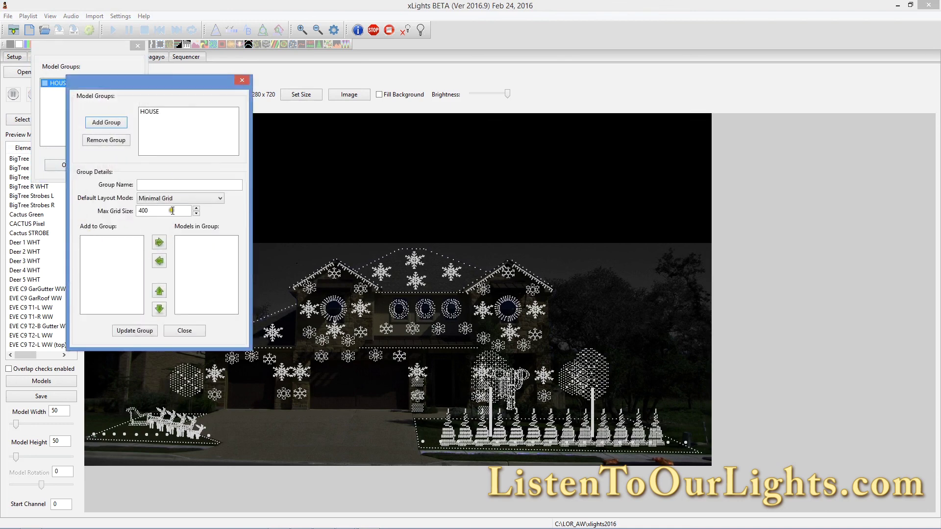
click(149, 111)
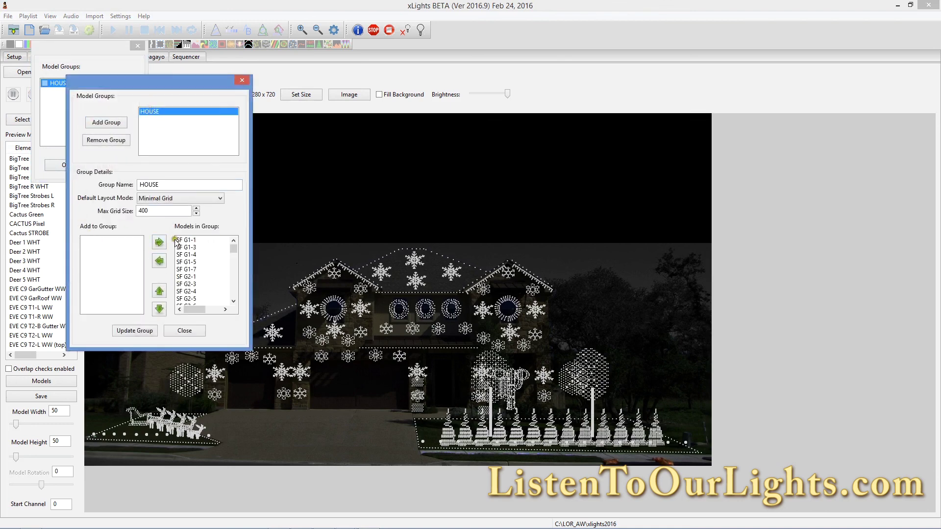
drag(237, 248, 228, 211)
Add a new model group and name it DEER.
click(106, 123)
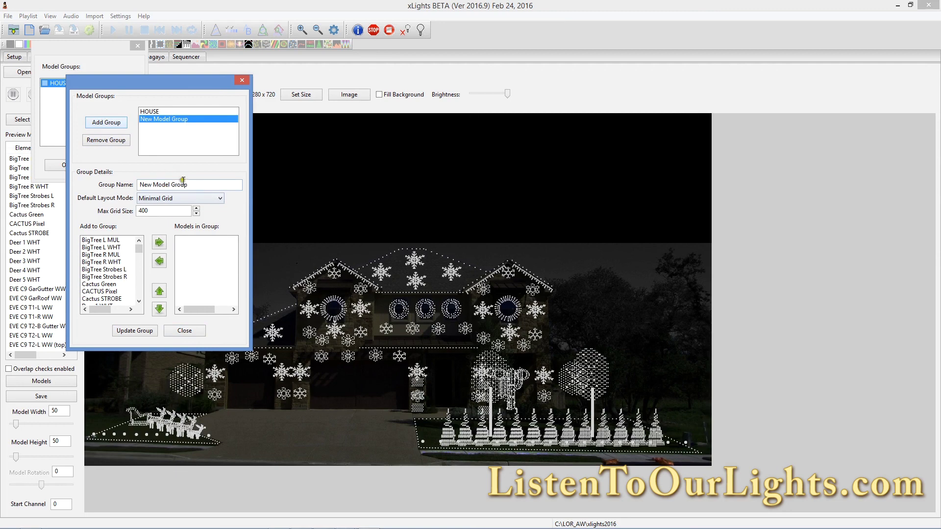
drag(193, 185, 117, 185)
text(DEER)
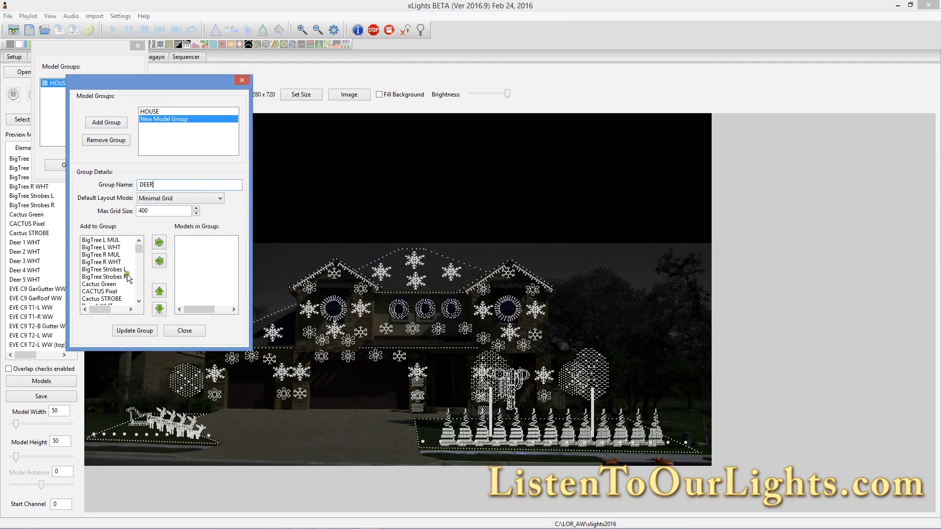
Add Deer 1 WHT through Deer 5 WHT to the DEER group.
click(105, 248)
scroll(107, 255, down, 3)
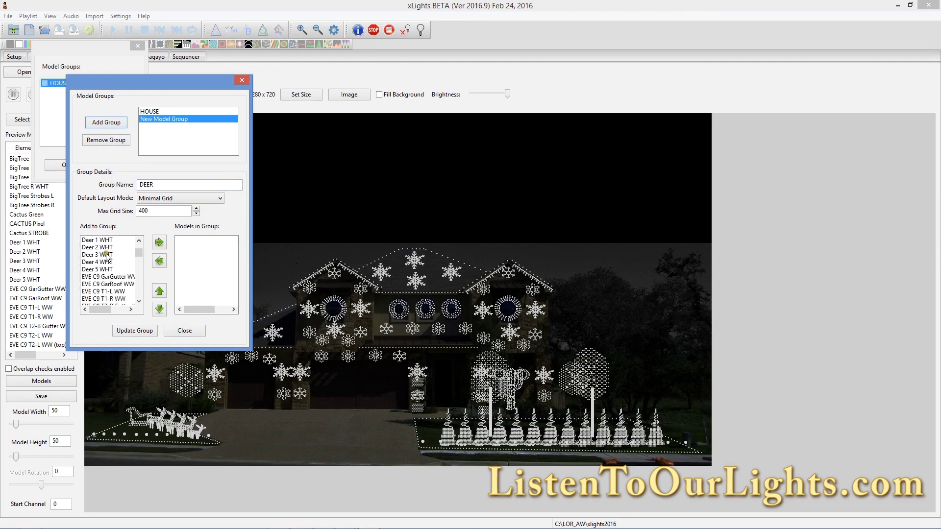
click(103, 240)
click(161, 243)
click(161, 243)
click(161, 244)
click(161, 243)
click(160, 243)
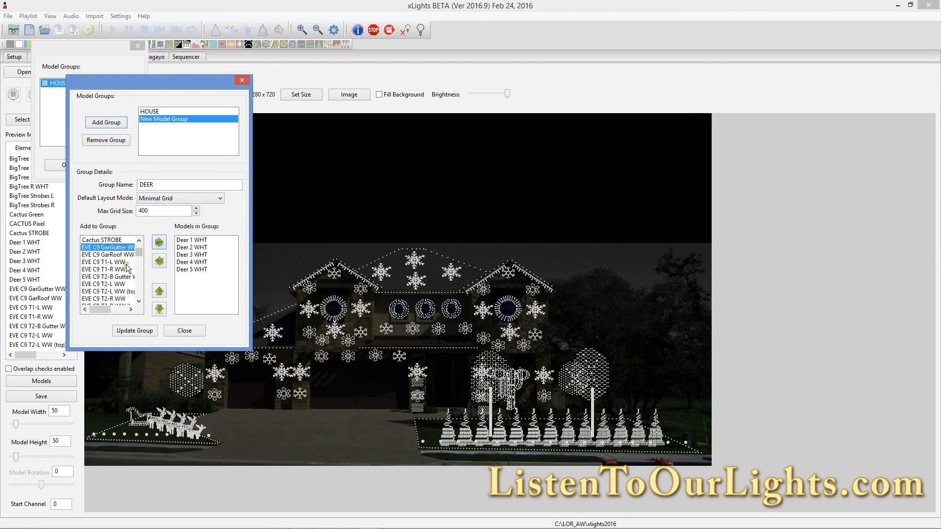
Find RED Deer Nose among the available models and add it to the DEER group.
click(139, 301)
click(139, 301)
click(139, 300)
click(138, 301)
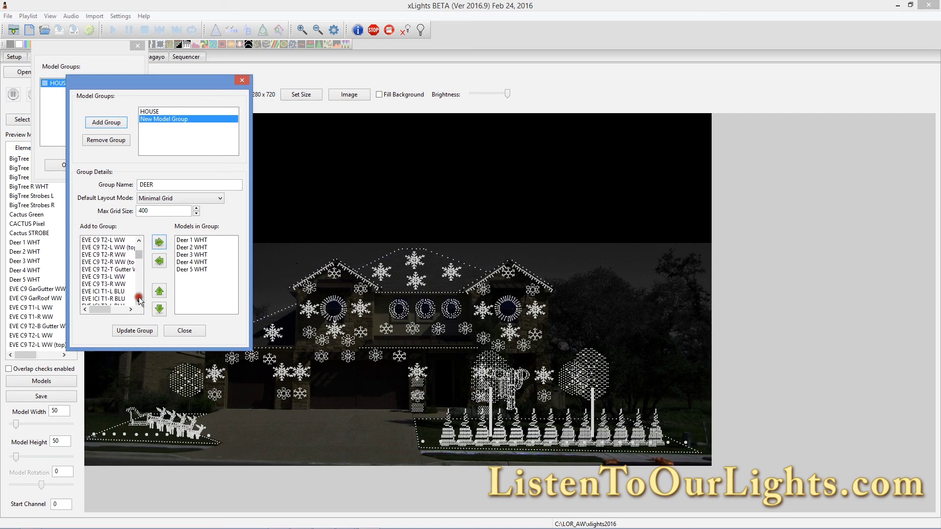
click(140, 293)
click(140, 293)
click(139, 292)
click(140, 293)
click(140, 294)
click(140, 294)
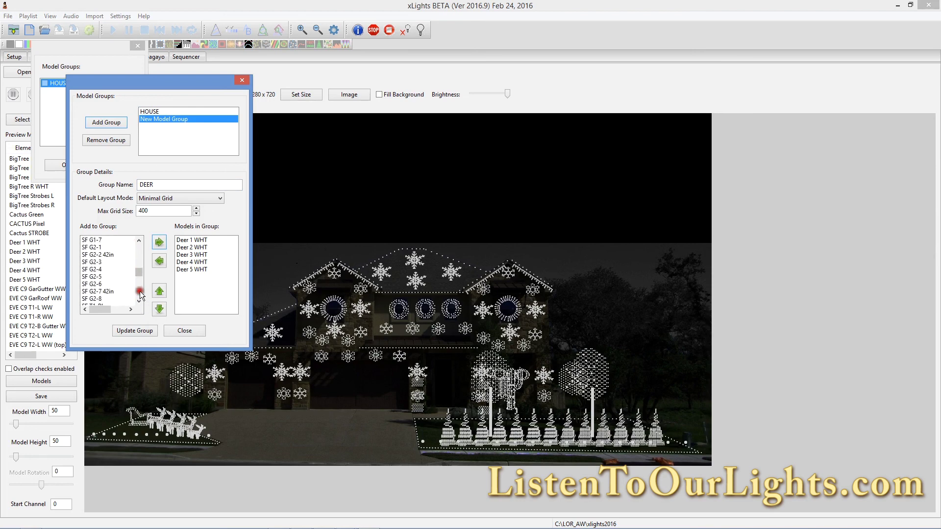
click(140, 263)
click(113, 262)
click(156, 244)
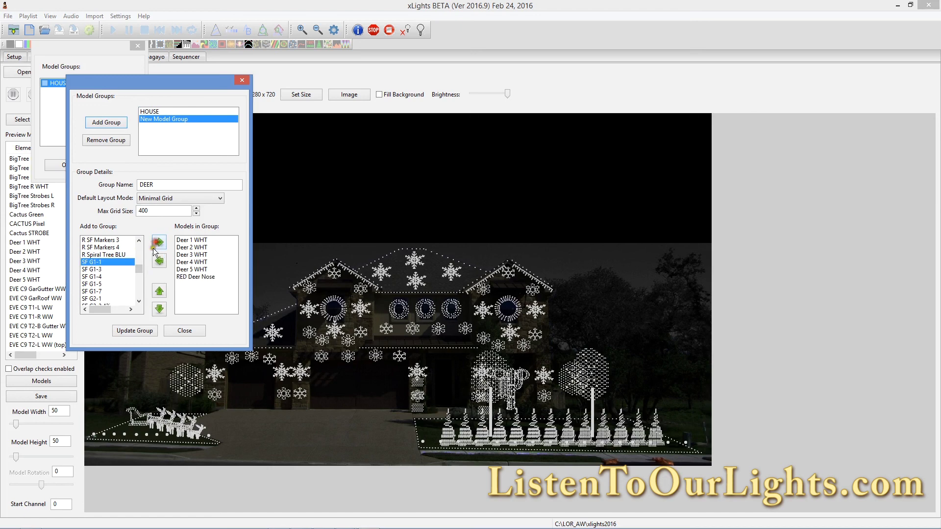
Add the SLEIGH WHT and SLEIGH RED models to the DEER group.
click(140, 294)
click(140, 294)
click(141, 294)
click(140, 294)
click(140, 294)
click(140, 294)
click(140, 294)
click(140, 295)
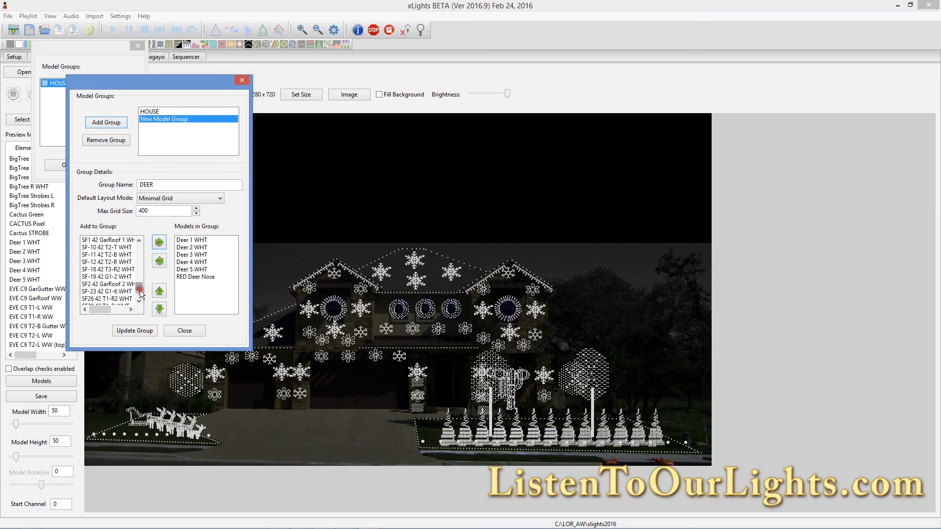
click(140, 294)
click(140, 294)
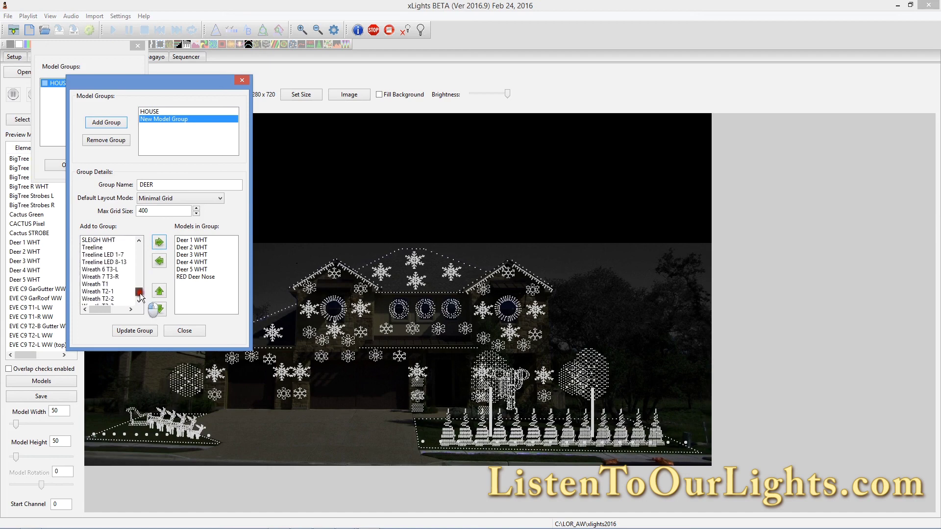
click(106, 240)
click(159, 242)
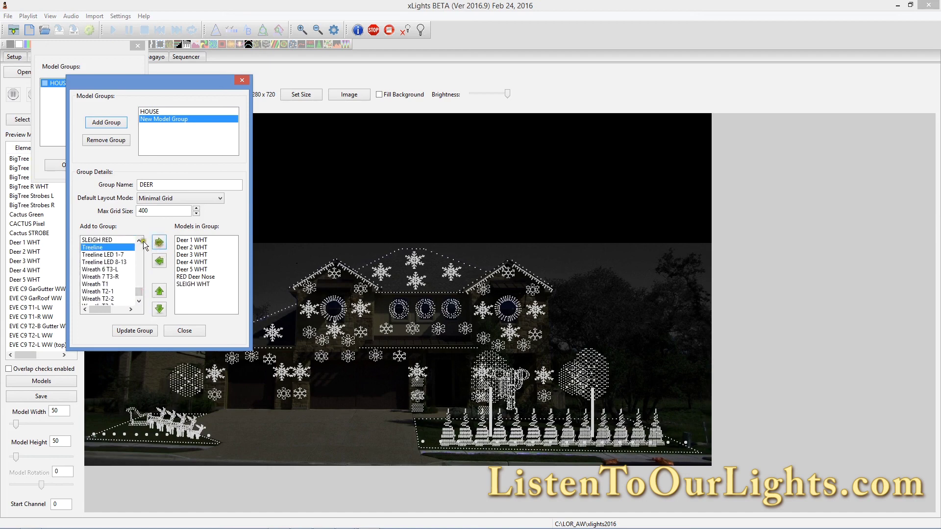
click(139, 240)
click(159, 242)
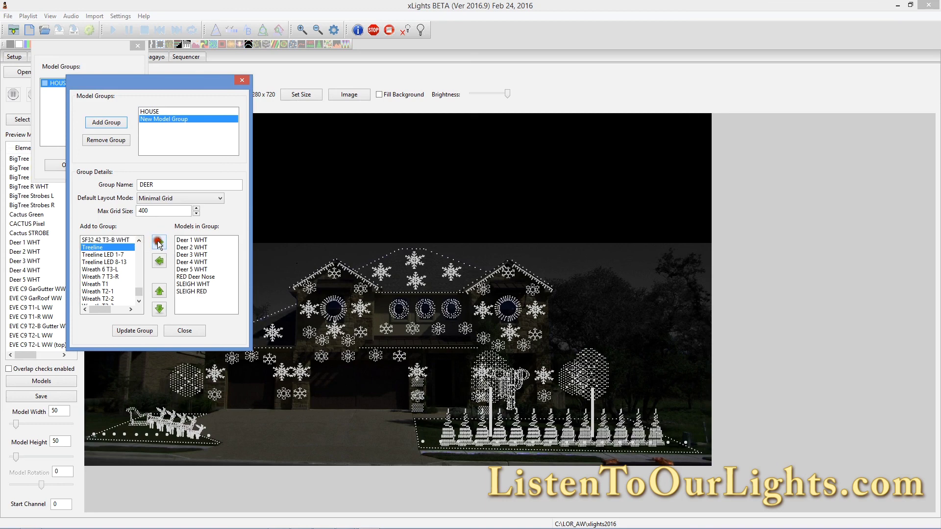
Update the DEER group with its chosen models and close the model group dialogs.
click(144, 327)
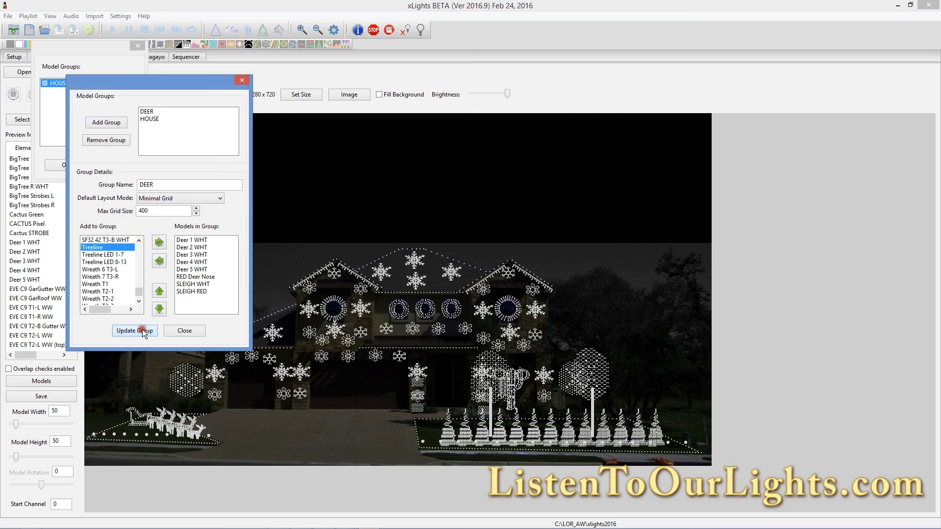
click(193, 331)
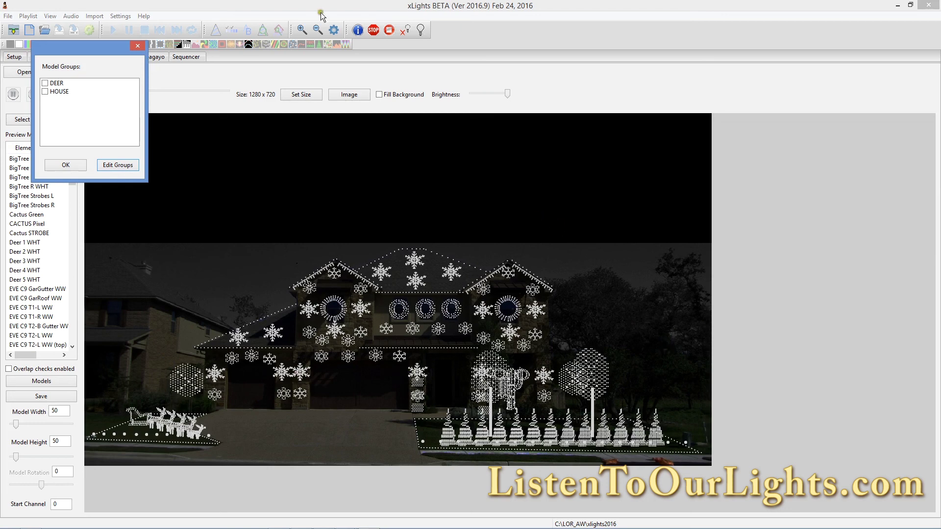
click(57, 166)
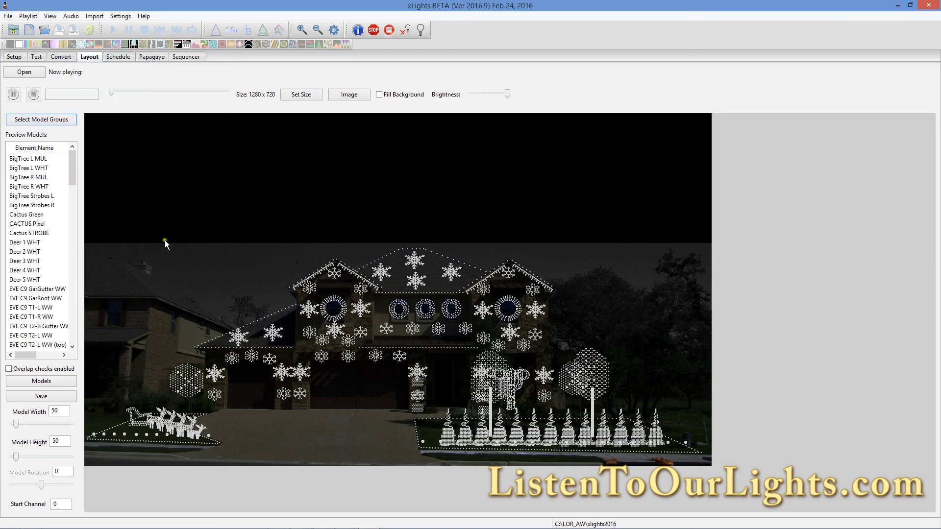
click(28, 425)
click(211, 135)
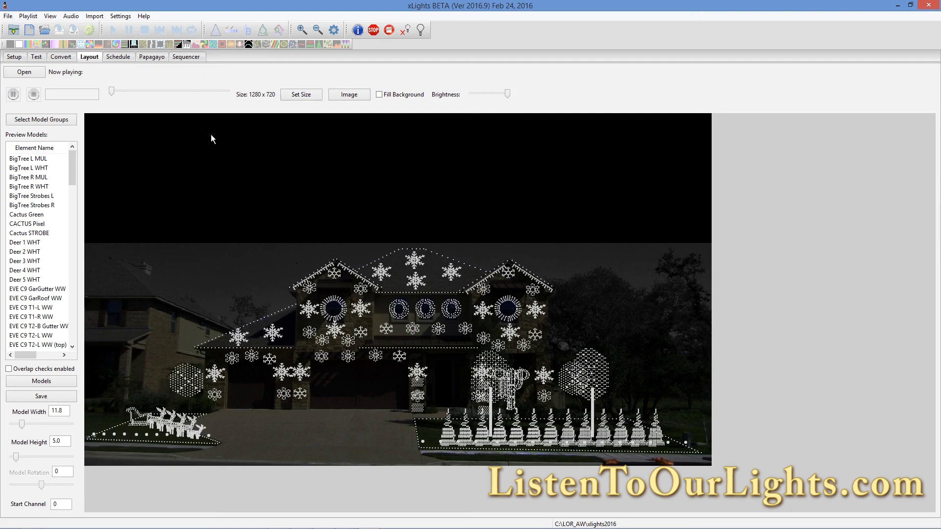